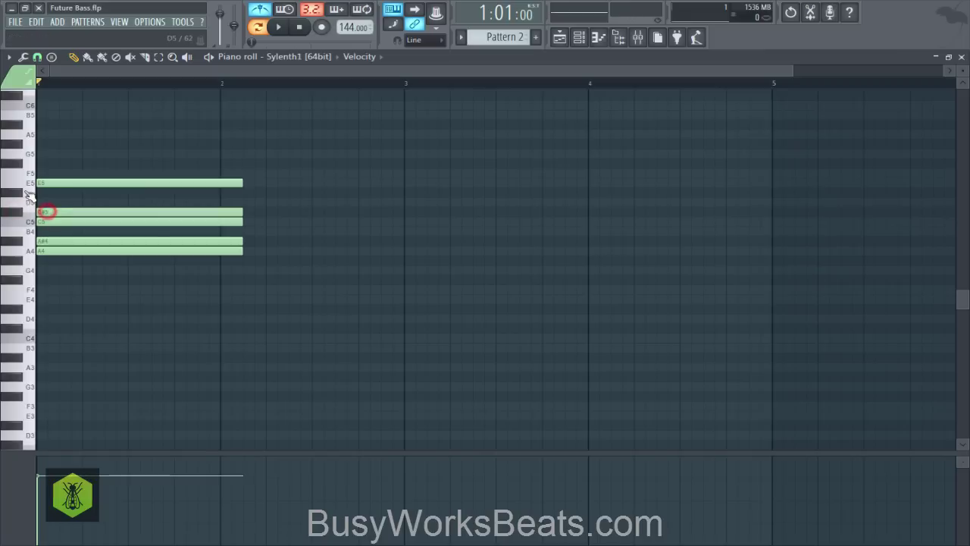
# Move the E5 note up to F5 and add D#5, F#5, G#5, A5 and A#5 to the stack of notes.
pyautogui.click(38, 192)
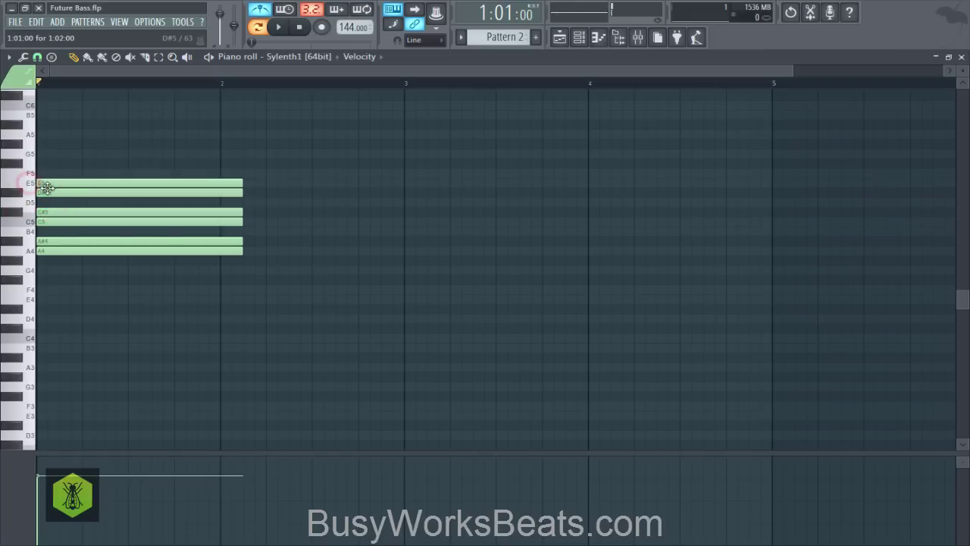
pyautogui.moveTo(50, 194); pyautogui.dragTo(47, 173)
pyautogui.click(41, 195)
pyautogui.rightClick(40, 184)
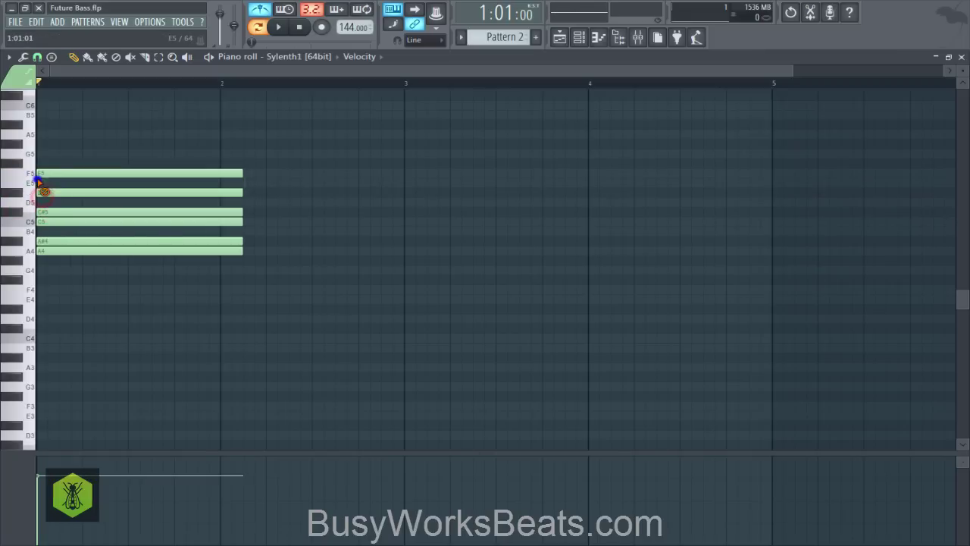
pyautogui.click(37, 172)
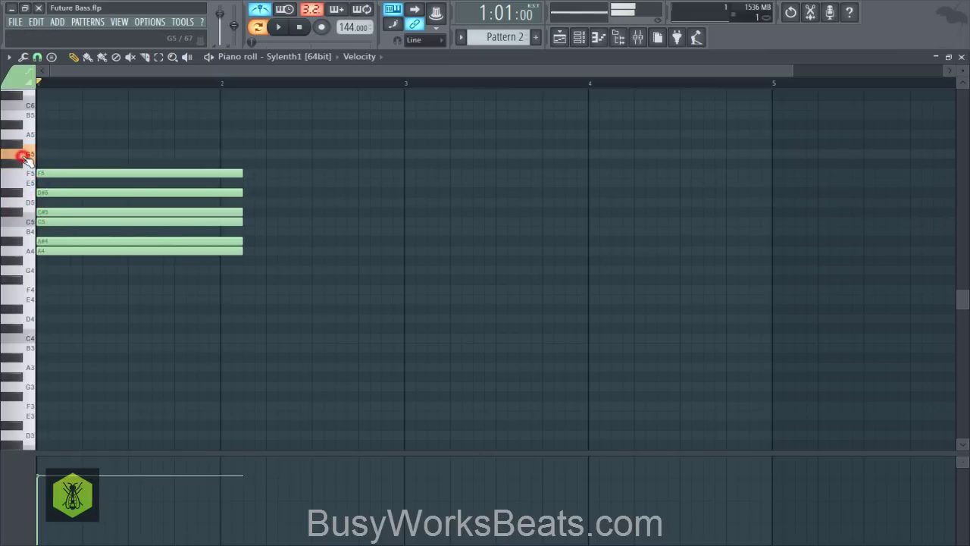
pyautogui.click(42, 163)
pyautogui.click(38, 143)
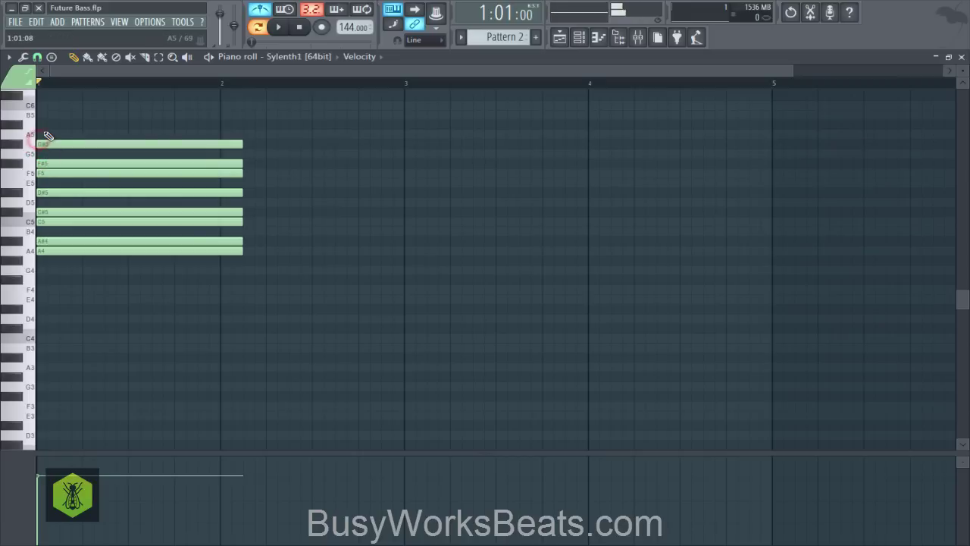
pyautogui.moveTo(38, 135); pyautogui.dragTo(38, 124)
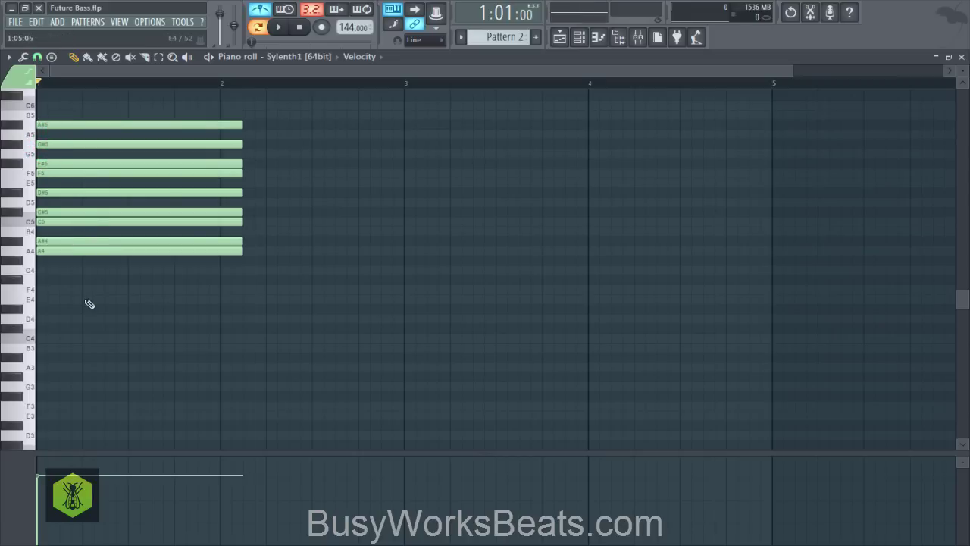
pyautogui.click(44, 134)
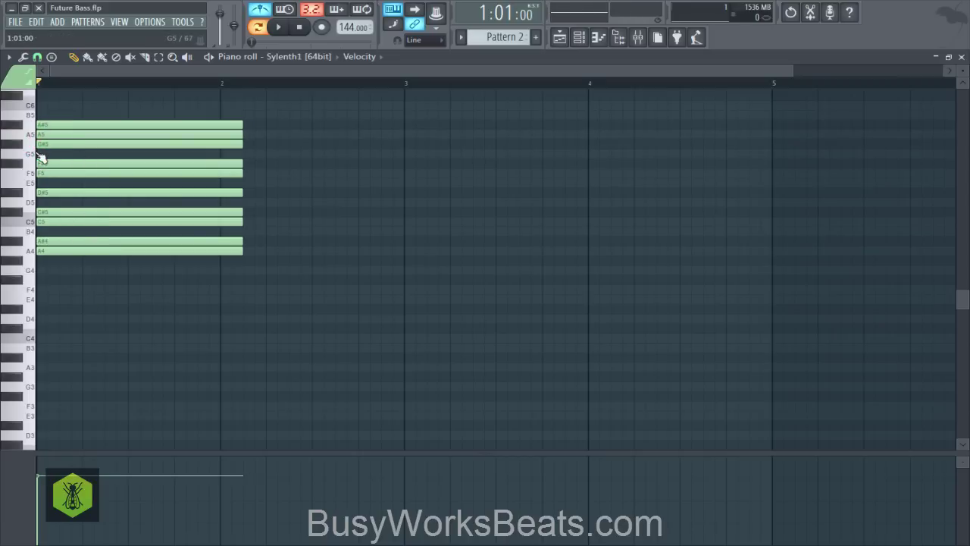
# Audition the keys from A4 up to A5 and delete the whole stack of notes.
pyautogui.click(29, 251)
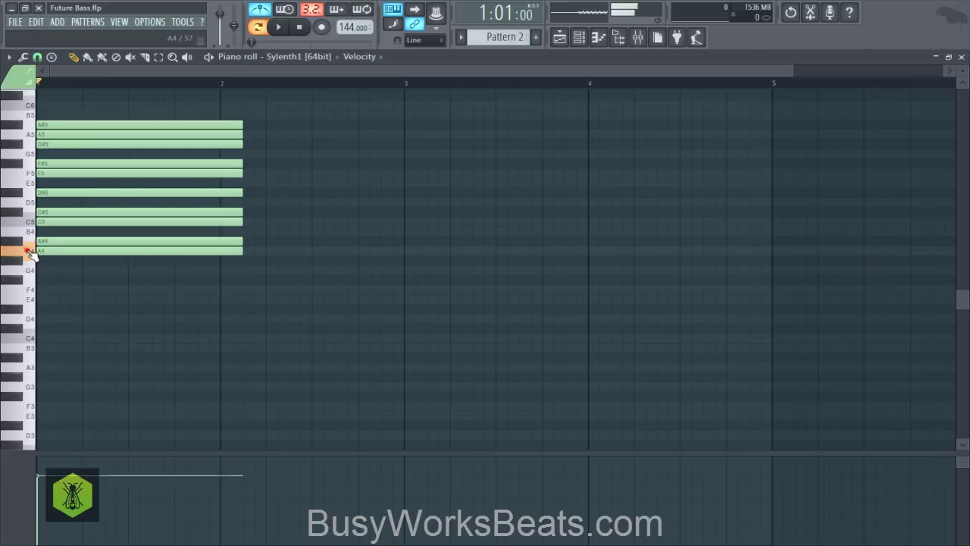
pyautogui.click(16, 240)
pyautogui.moveTo(30, 228); pyautogui.dragTo(25, 134)
pyautogui.moveTo(79, 109); pyautogui.dragTo(67, 267)
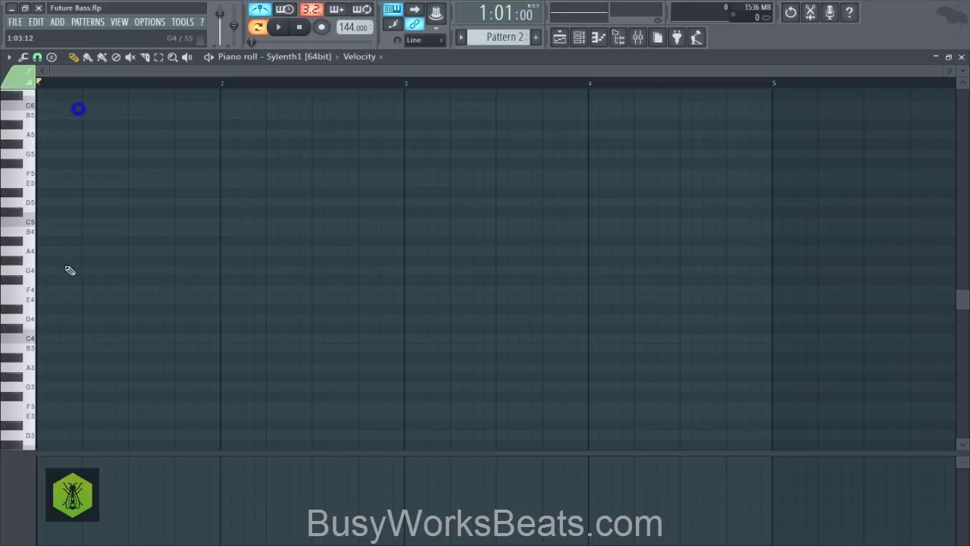
# Stack the natural A minor scale at bar 1 with notes A4, B4, C5, D5, E5, F5, G5 and A5.
pyautogui.click(51, 251)
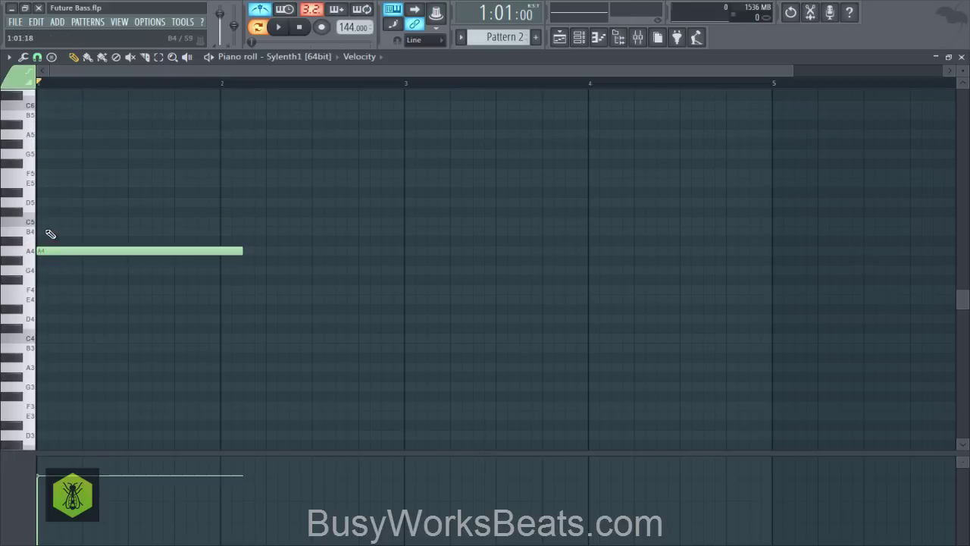
pyautogui.click(47, 231)
pyautogui.click(47, 221)
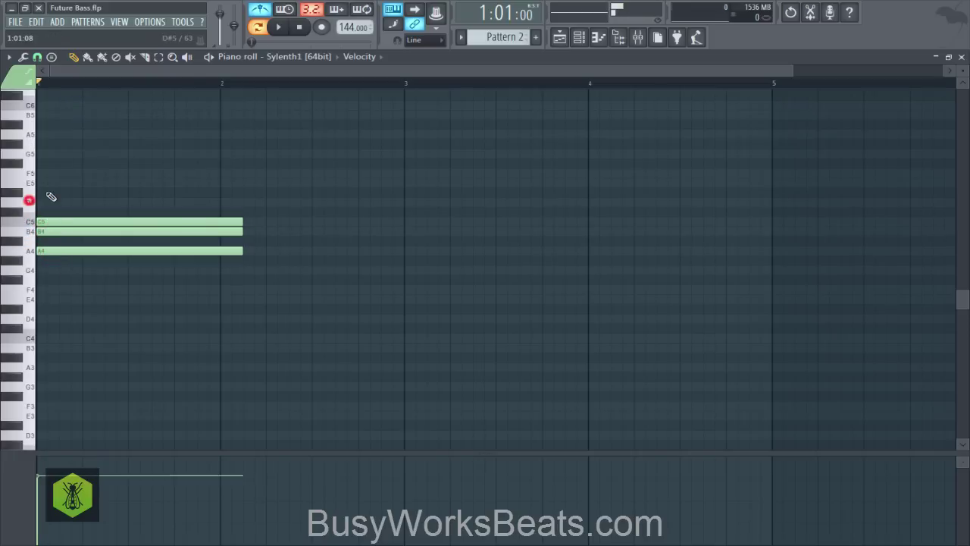
pyautogui.click(43, 202)
pyautogui.click(43, 182)
pyautogui.click(43, 173)
pyautogui.click(43, 154)
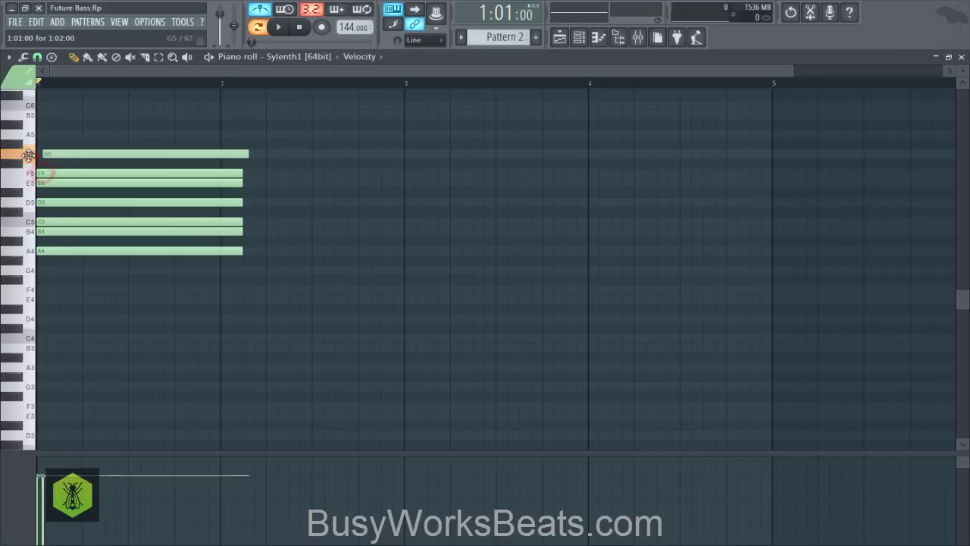
pyautogui.moveTo(29, 156)
pyautogui.mouseDown()
pyautogui.moveTo(65, 256)
pyautogui.moveTo(211, 241)
pyautogui.mouseUp()
pyautogui.click(41, 135)
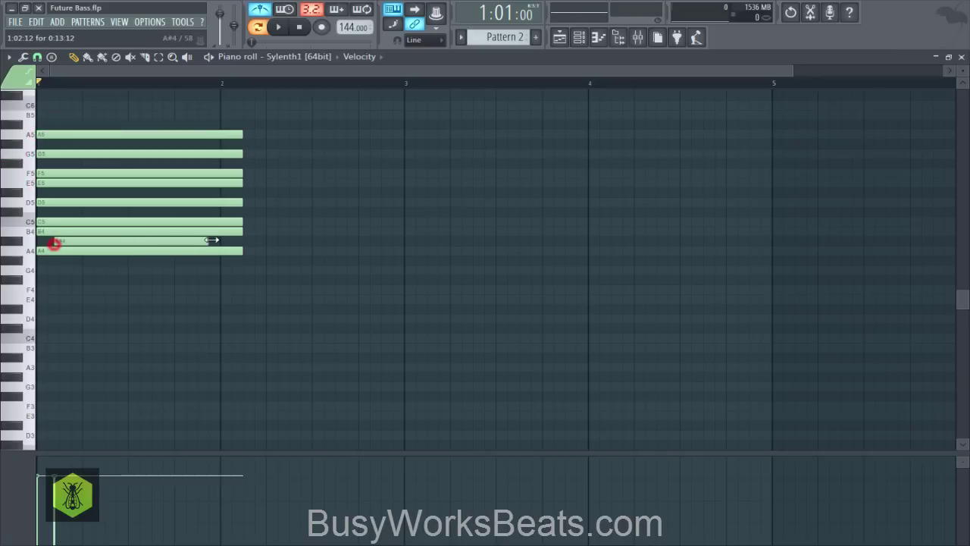
pyautogui.rightClick(189, 241)
# Duplicate the whole scale stack one octave lower so that it starts from A3.
pyautogui.moveTo(102, 124); pyautogui.dragTo(177, 255)
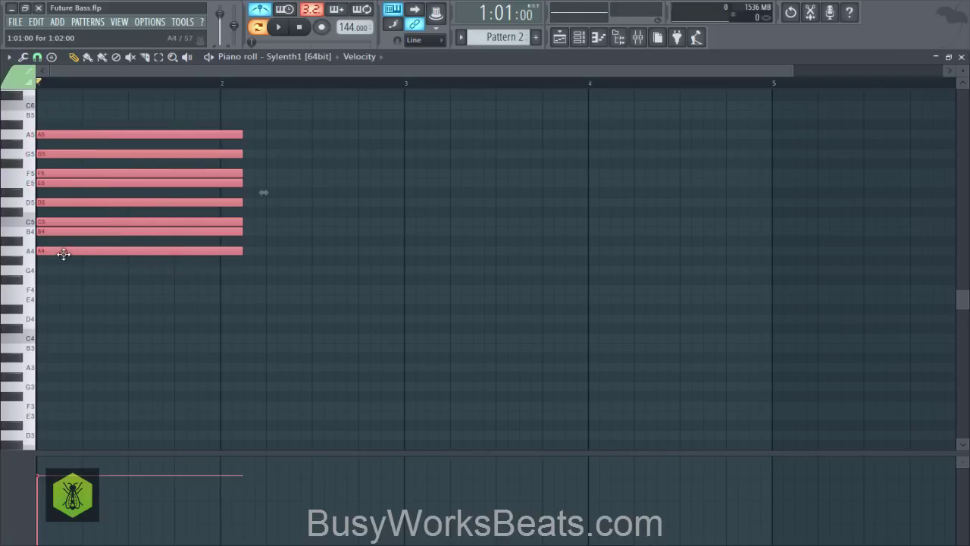
pyautogui.moveTo(63, 254); pyautogui.dragTo(54, 372)
pyautogui.click(296, 309)
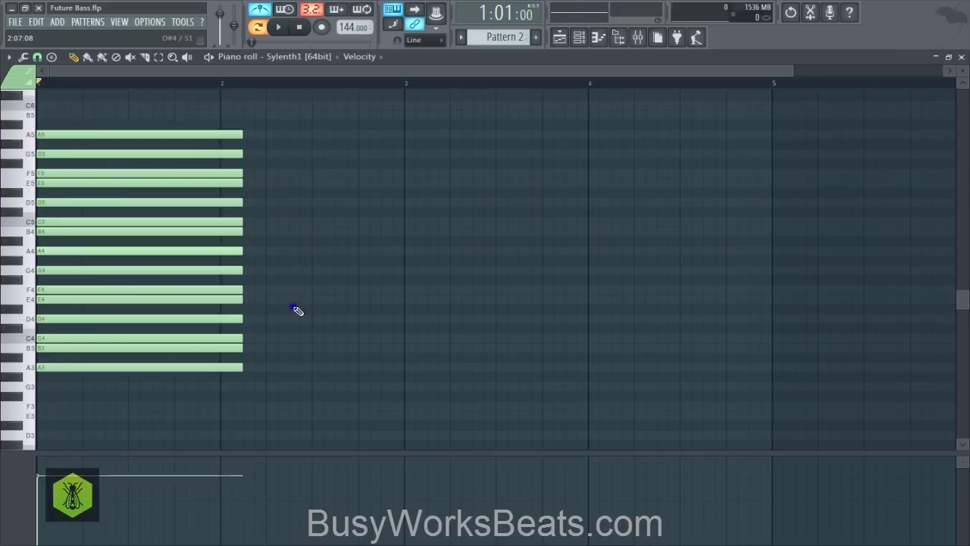
# Lower the velocity of all scale notes to 0% and move the whole stack to the start of bar 3.
pyautogui.moveTo(150, 411); pyautogui.dragTo(76, 110)
pyautogui.moveTo(57, 479); pyautogui.dragTo(48, 511)
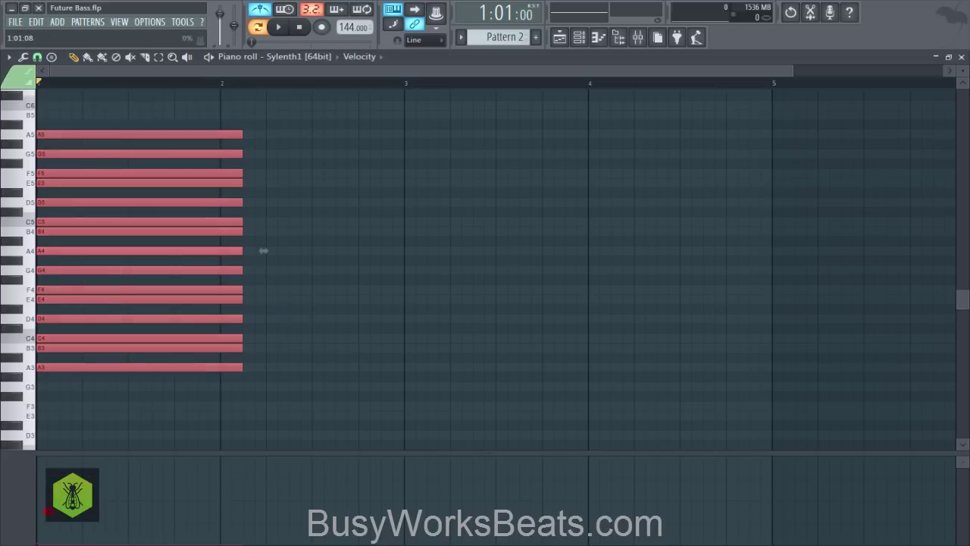
pyautogui.moveTo(42, 367); pyautogui.dragTo(407, 371)
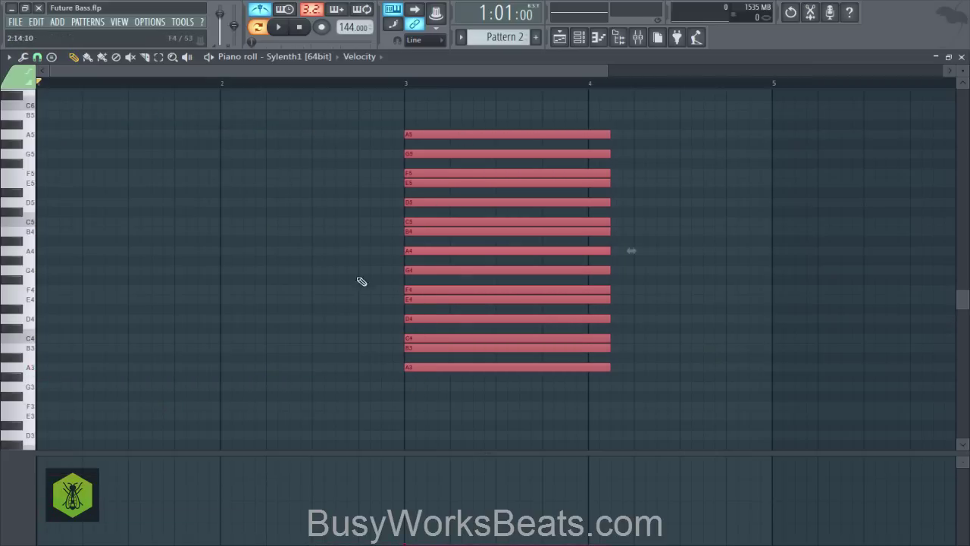
pyautogui.click(338, 202)
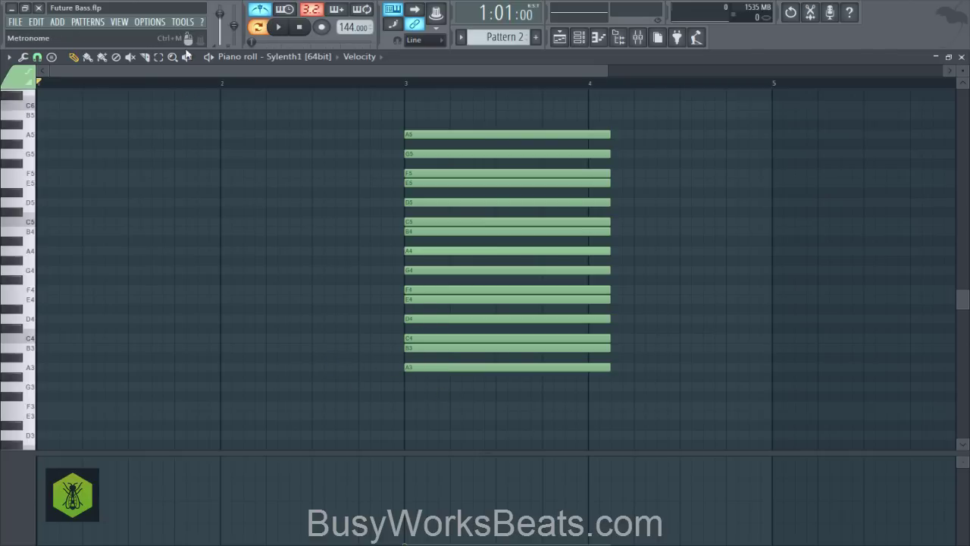
# Place an A3 note at the start of bar 1 and shorten it to an eighth of a bar.
pyautogui.click(38, 57)
pyautogui.click(60, 162)
pyautogui.rightClick(176, 271)
pyautogui.click(76, 367)
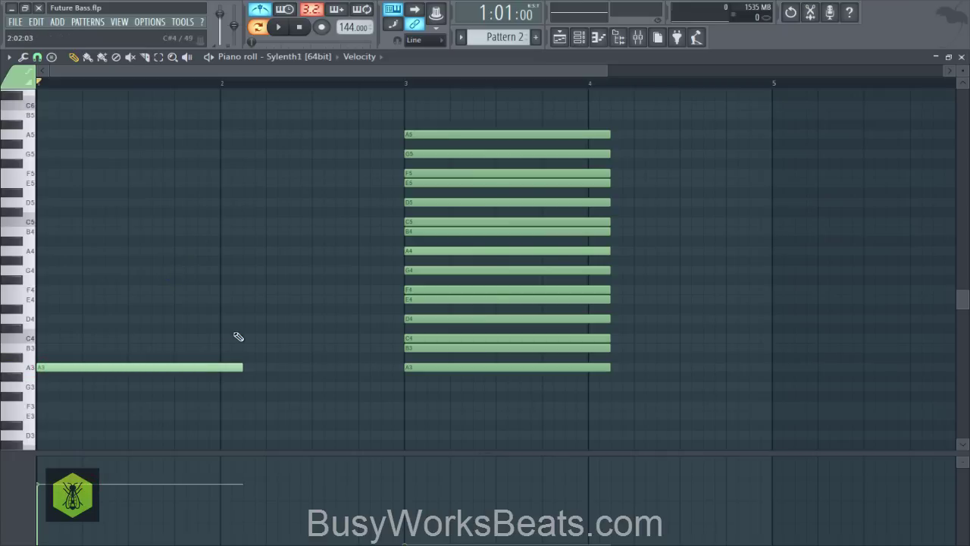
pyautogui.moveTo(240, 365); pyautogui.dragTo(72, 348)
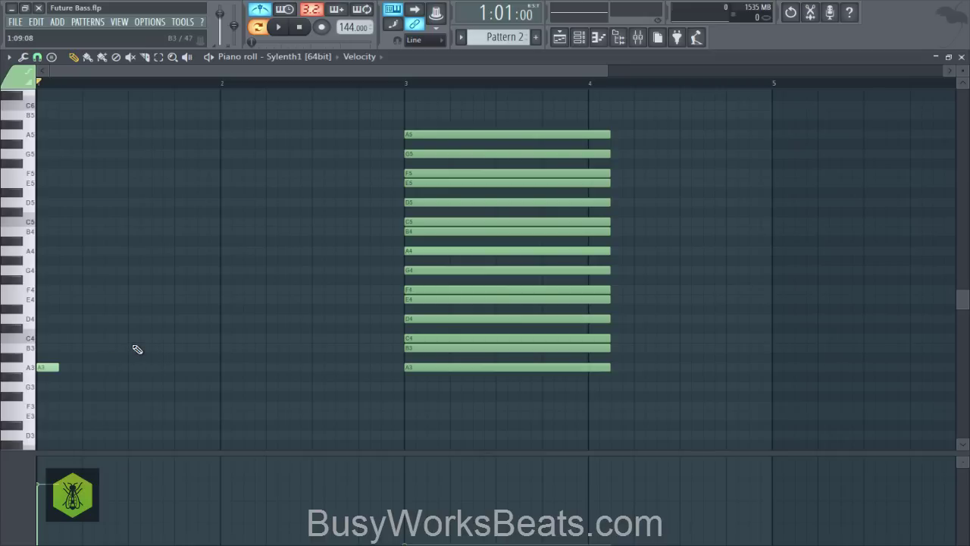
# Preview the pattern and transpose all its notes up one octave.
pyautogui.press('space')
pyautogui.press('space')
pyautogui.hotkey('ctrl', 'a')
pyautogui.hotkey('ctrl', 'Up')
pyautogui.click(563, 353)
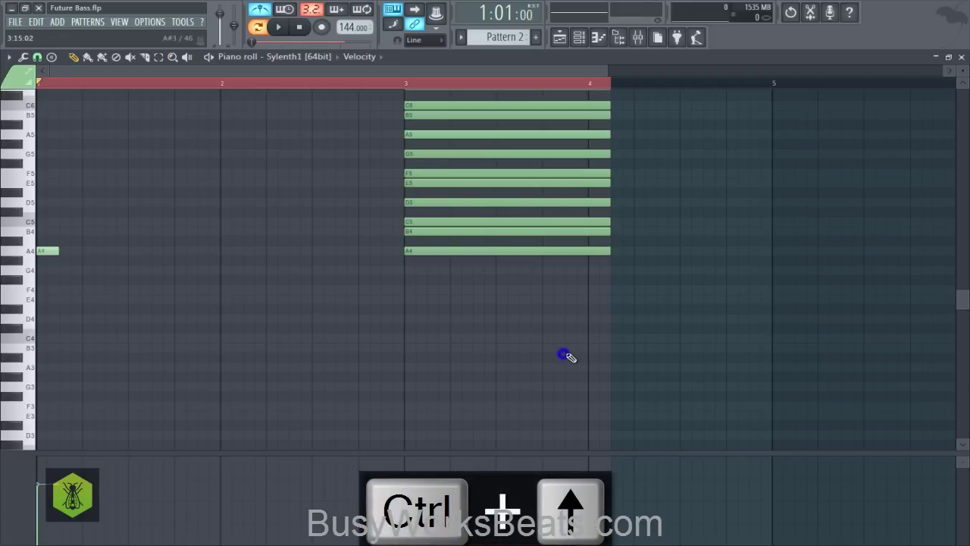
# Place Pattern 2 at the start of Track 2 in the playlist and trim the clip to two bars.
pyautogui.scroll(4, 223, 316)
pyautogui.click(964, 57)
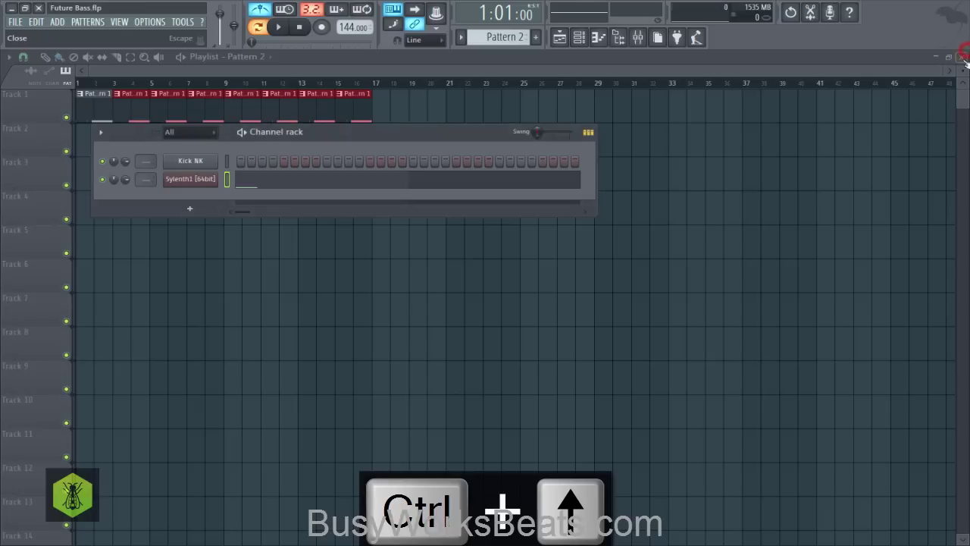
pyautogui.rightClick(806, 203)
pyautogui.click(80, 146)
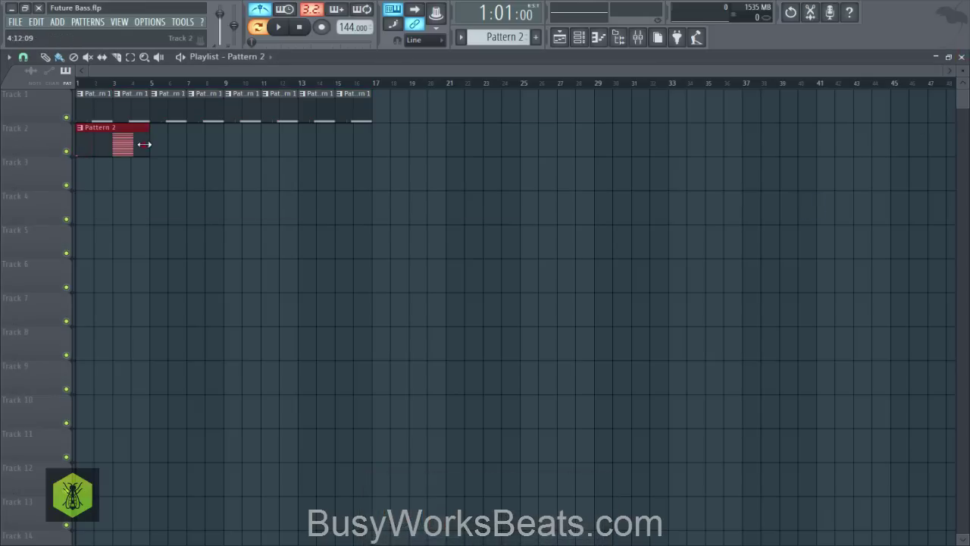
pyautogui.moveTo(146, 144); pyautogui.dragTo(112, 141)
# Switch playback to song mode with the metronome off, and reopen the Sylenth1 piano roll for Pattern 2.
pyautogui.click(267, 33)
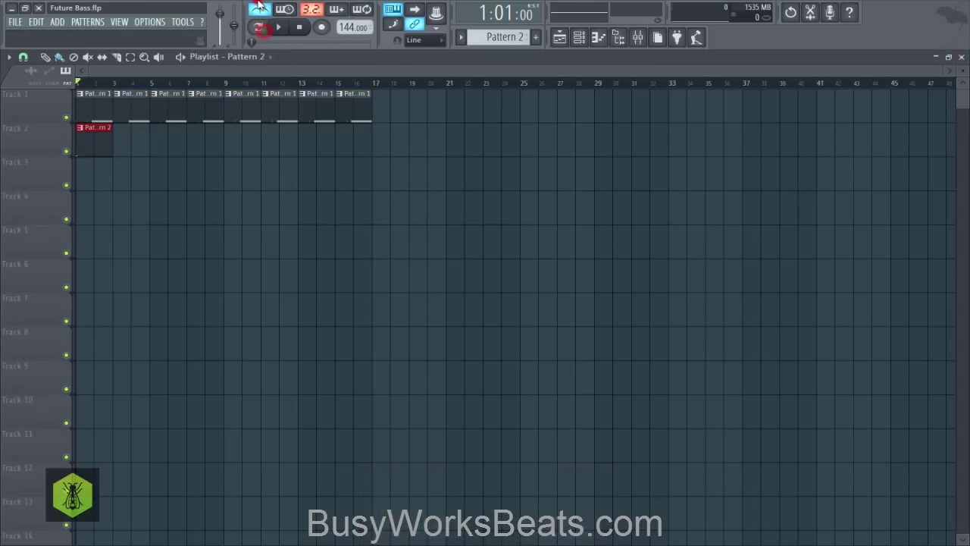
pyautogui.press('space')
pyautogui.click(577, 38)
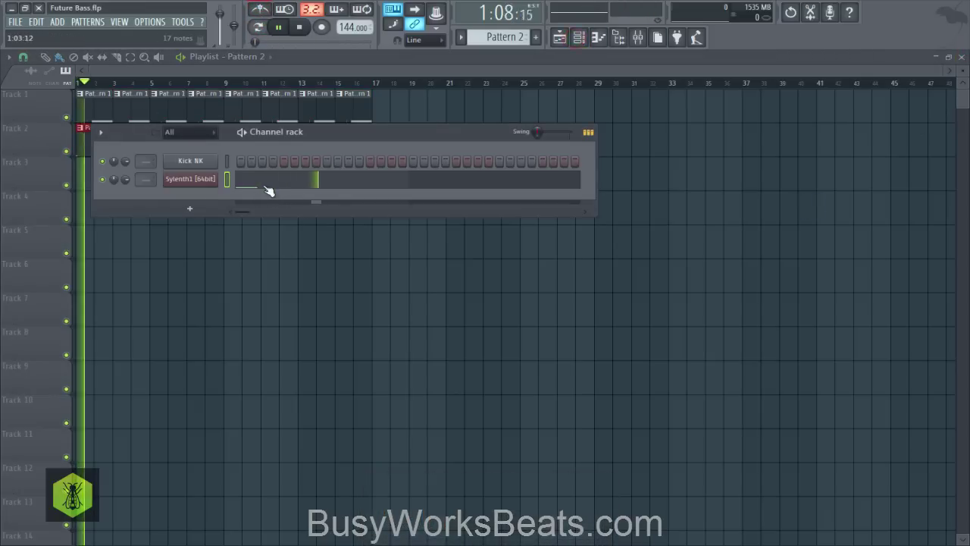
pyautogui.click(265, 181)
pyautogui.press('space')
pyautogui.scroll(-2, 193, 84)
pyautogui.scroll(-1, 194, 83)
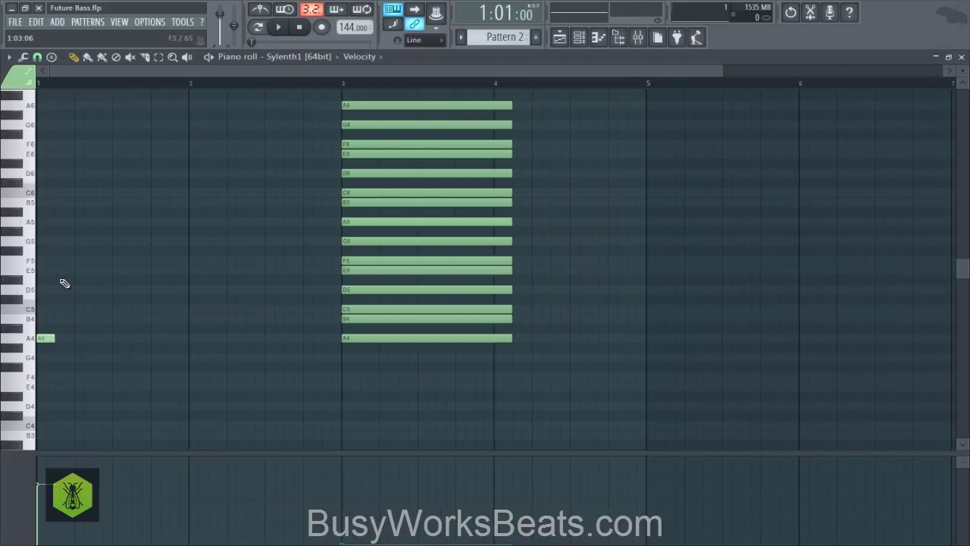
# Add two more short A4 notes in bar 1, at steps 11 and 15, checking the rhythm with playback.
pyautogui.press('space')
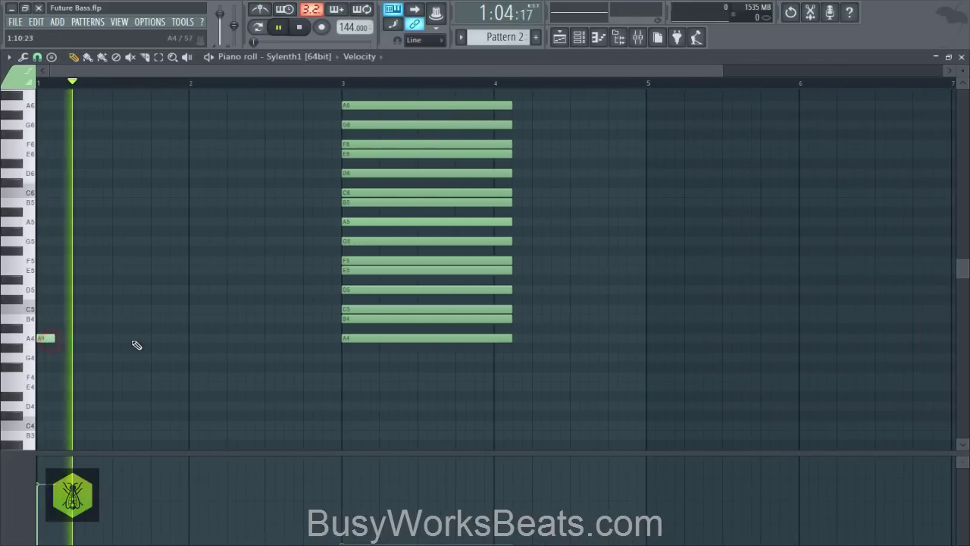
pyautogui.click(133, 339)
pyautogui.press('space')
pyautogui.click(171, 338)
pyautogui.press('space')
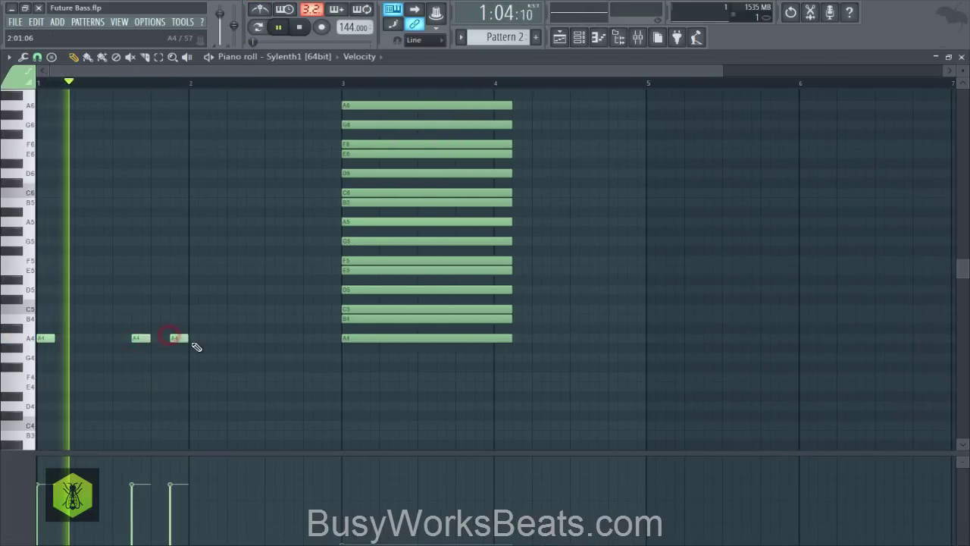
pyautogui.press('space')
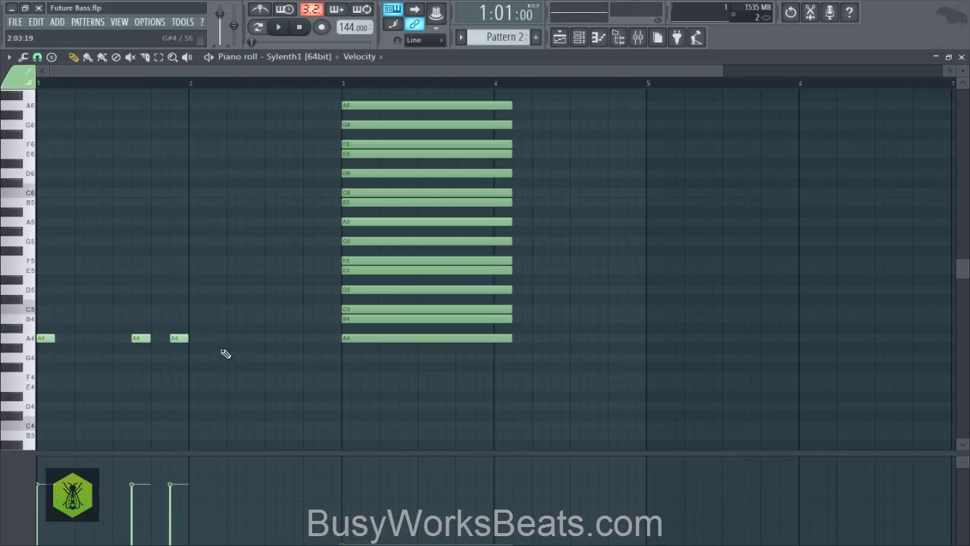
pyautogui.moveTo(200, 353); pyautogui.dragTo(121, 324)
pyautogui.moveTo(199, 355); pyautogui.dragTo(33, 286)
pyautogui.rightClick(227, 318)
pyautogui.moveTo(185, 331); pyautogui.dragTo(151, 341)
pyautogui.hotkey('ctrl', 'z')
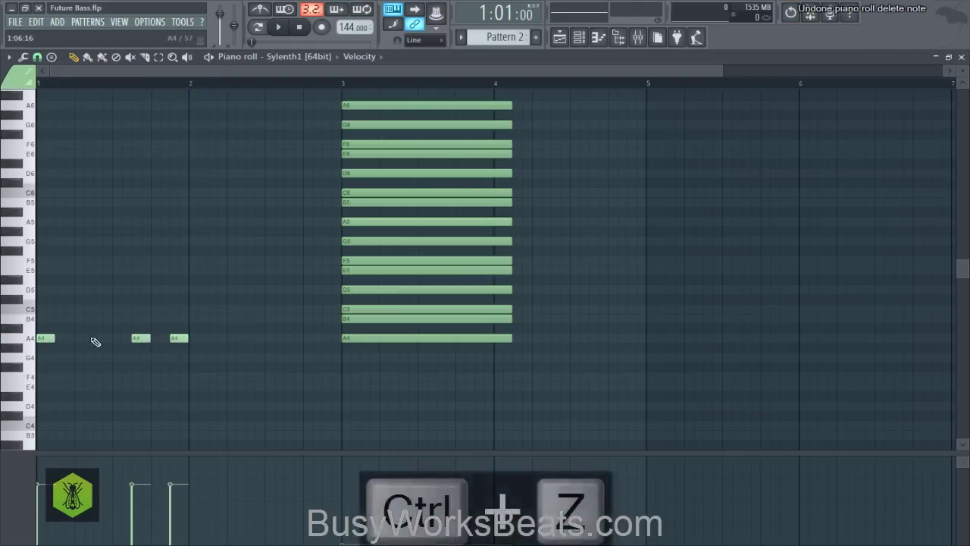
# Highlight the first A4 note and every other note of the scale guide: A4, C5, E5, G5 and B5.
pyautogui.click(44, 338)
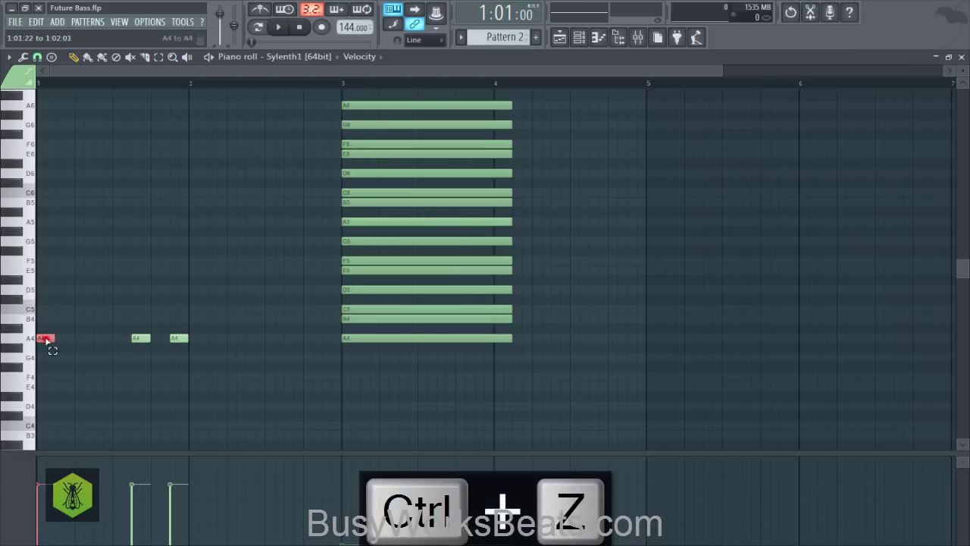
pyautogui.keyDown('ctrl'); pyautogui.click(363, 340); pyautogui.keyUp('ctrl')
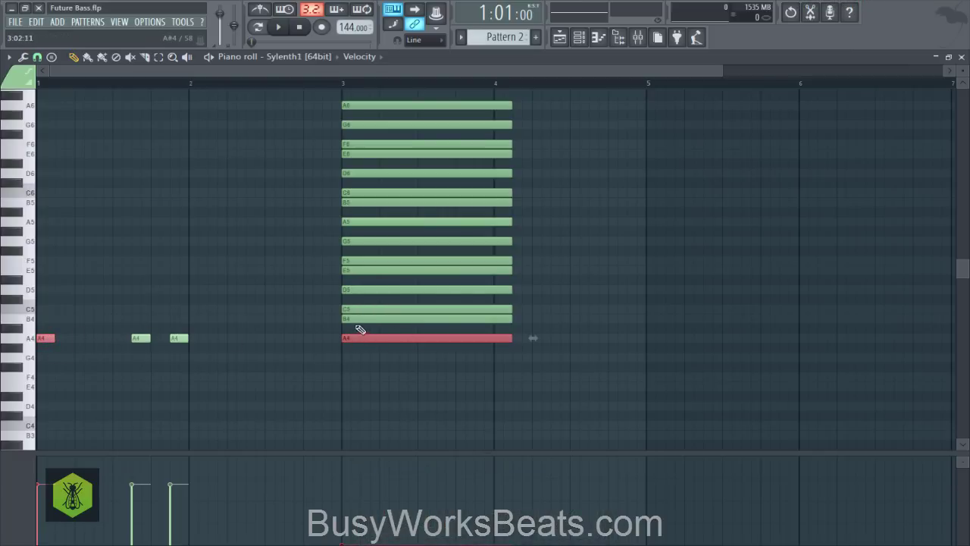
pyautogui.keyDown('ctrl'); pyautogui.click(356, 308); pyautogui.keyUp('ctrl')
pyautogui.keyDown('ctrl'); pyautogui.click(352, 270); pyautogui.keyUp('ctrl')
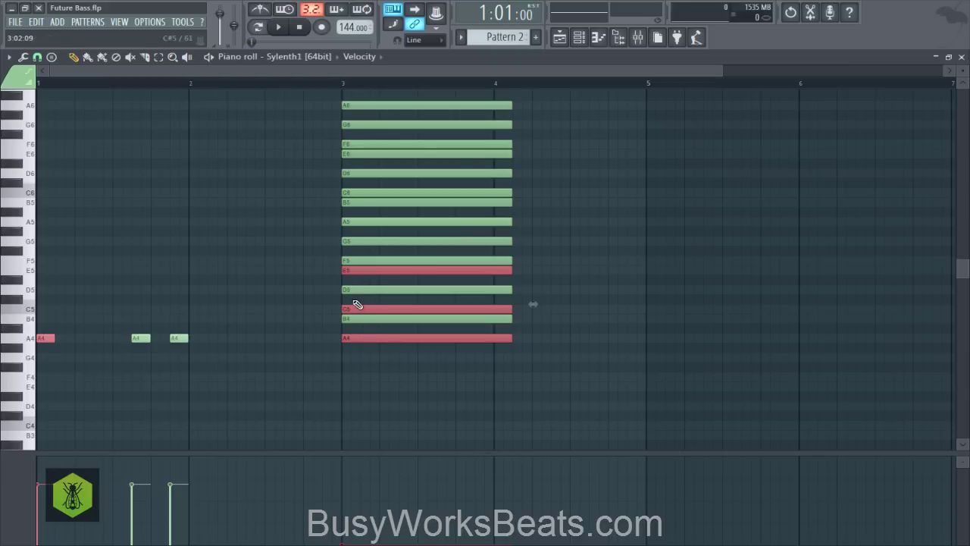
pyautogui.keyDown('ctrl'); pyautogui.click(360, 241); pyautogui.keyUp('ctrl')
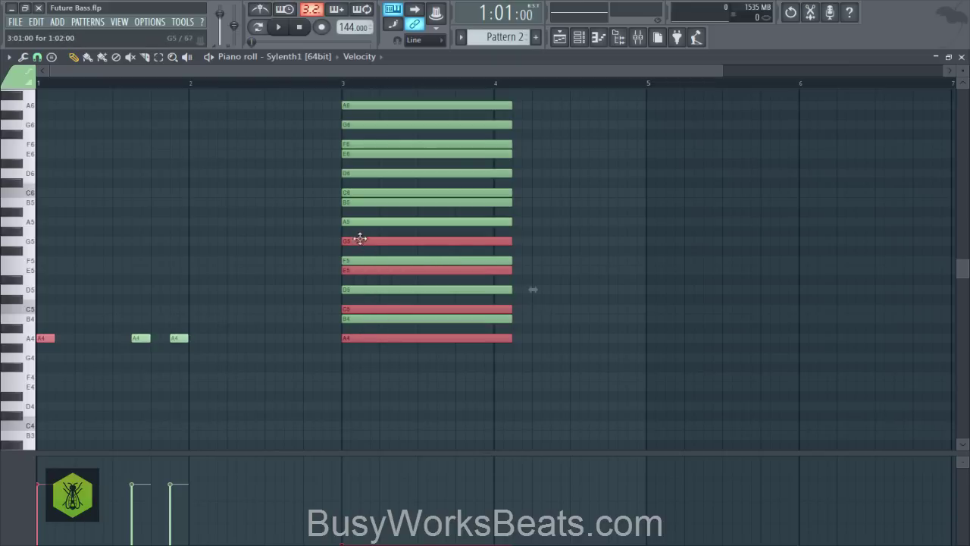
pyautogui.keyDown('ctrl'); pyautogui.click(350, 203); pyautogui.keyUp('ctrl')
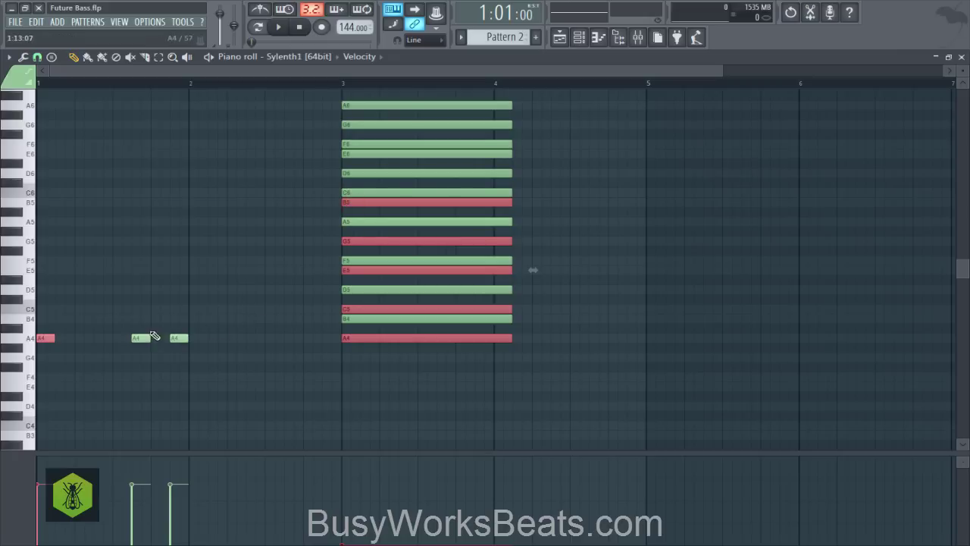
pyautogui.click(153, 260)
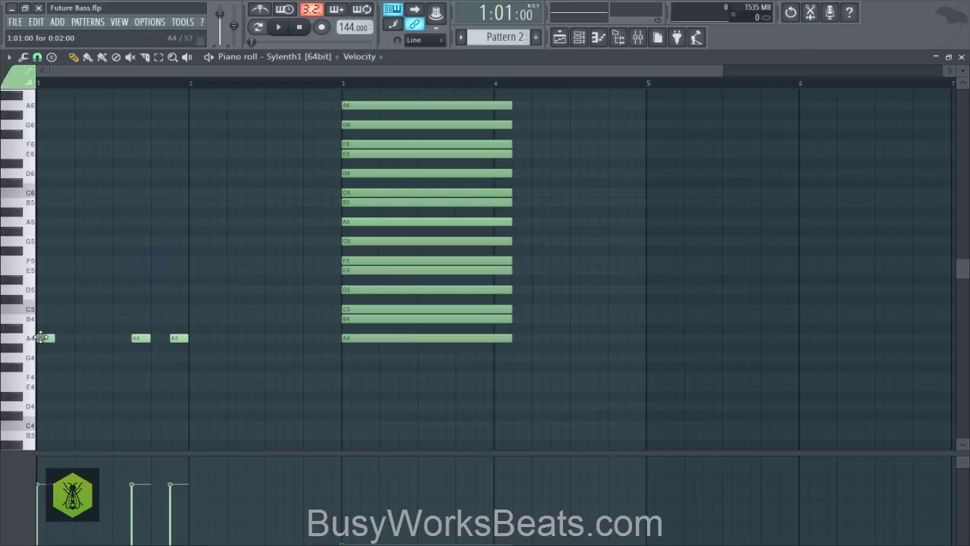
# Stack C5, E5, G5 and B5 above the first A4 note in bar 1 and audition the chord.
pyautogui.click(42, 338)
pyautogui.click(43, 308)
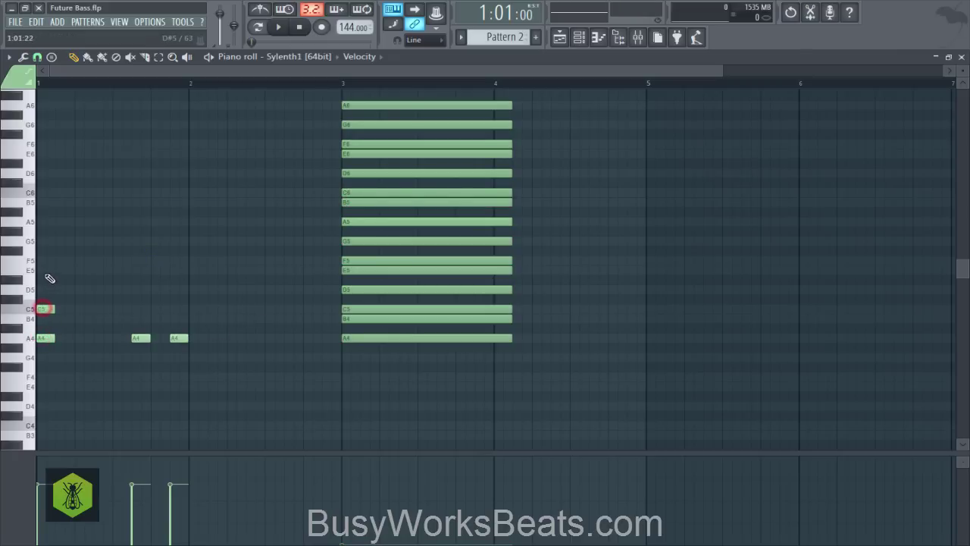
pyautogui.click(43, 271)
pyautogui.click(44, 241)
pyautogui.click(46, 202)
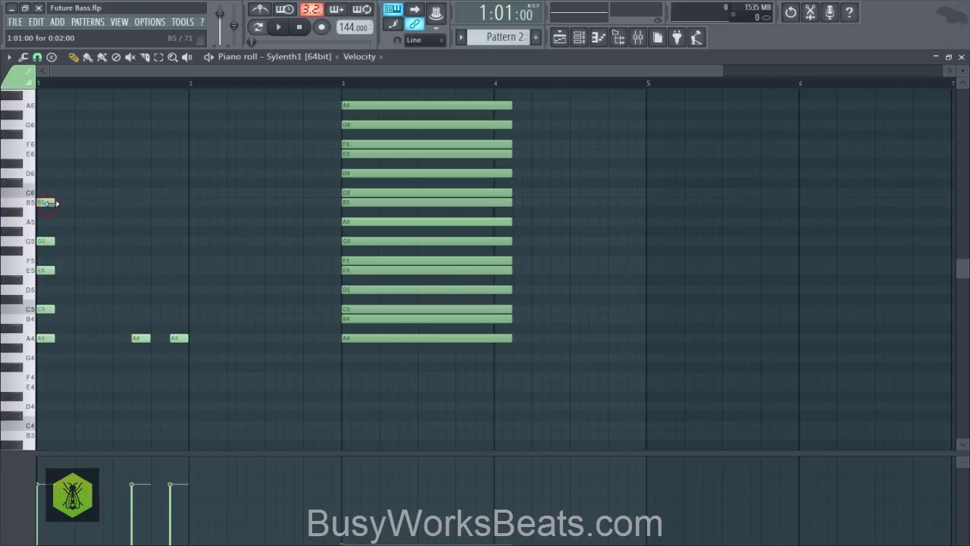
pyautogui.press('space')
pyautogui.press('space')
pyautogui.moveTo(47, 189)
pyautogui.mouseDown()
pyautogui.moveTo(49, 334)
pyautogui.moveTo(54, 205)
pyautogui.mouseUp()
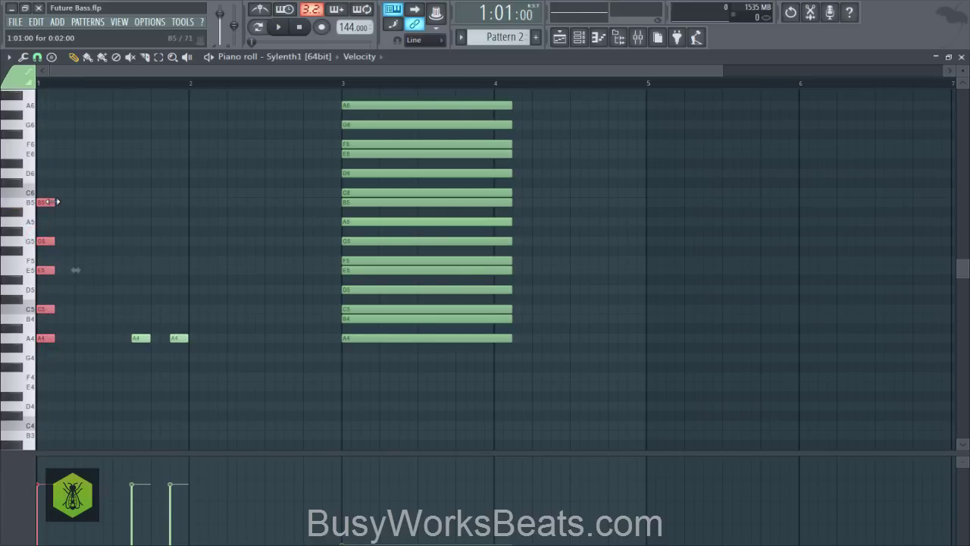
pyautogui.keyDown('ctrl'); pyautogui.click(83, 225); pyautogui.keyUp('ctrl')
pyautogui.press('space')
pyautogui.press('space')
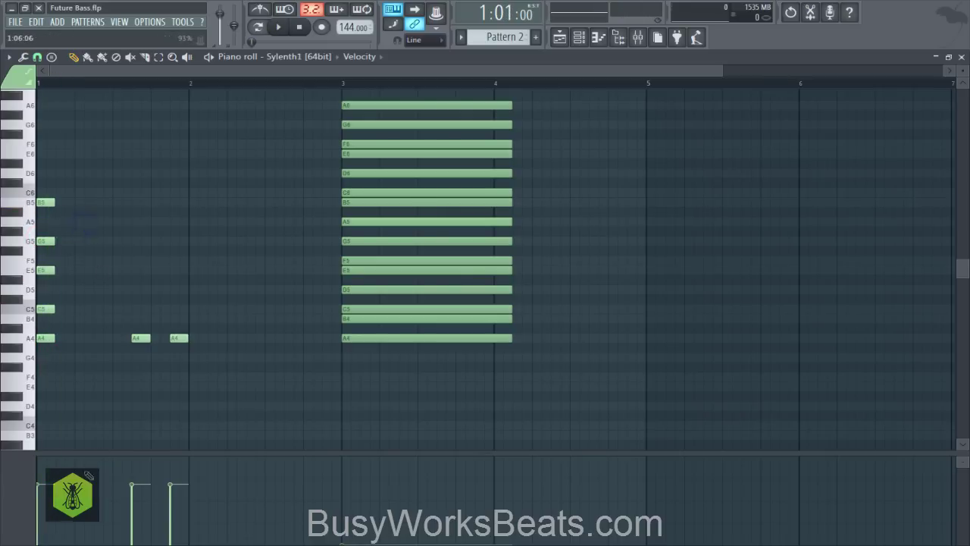
# Set the first chord's velocity slightly above that of the other notes and play it back.
pyautogui.click(45, 527)
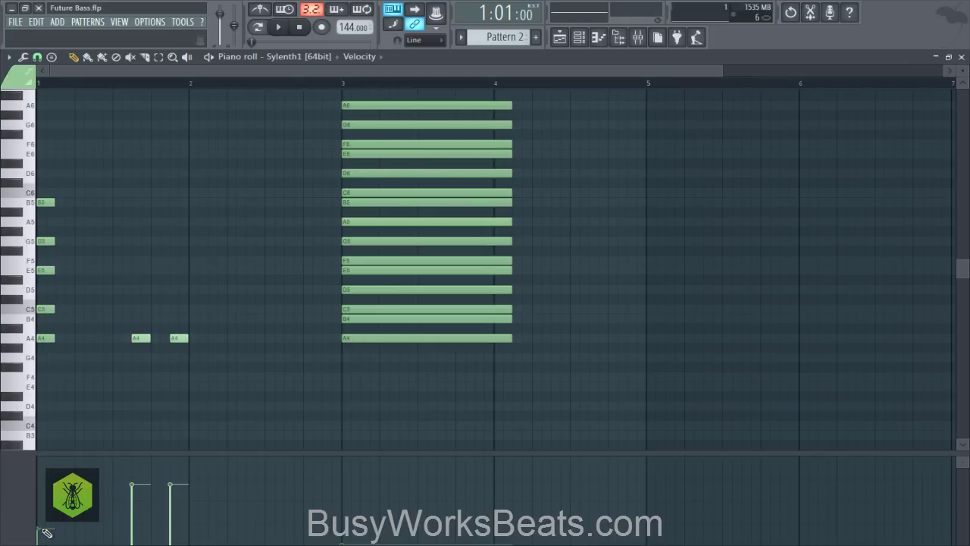
pyautogui.moveTo(46, 533)
pyautogui.mouseDown()
pyautogui.moveTo(54, 486)
pyautogui.moveTo(48, 514)
pyautogui.mouseUp()
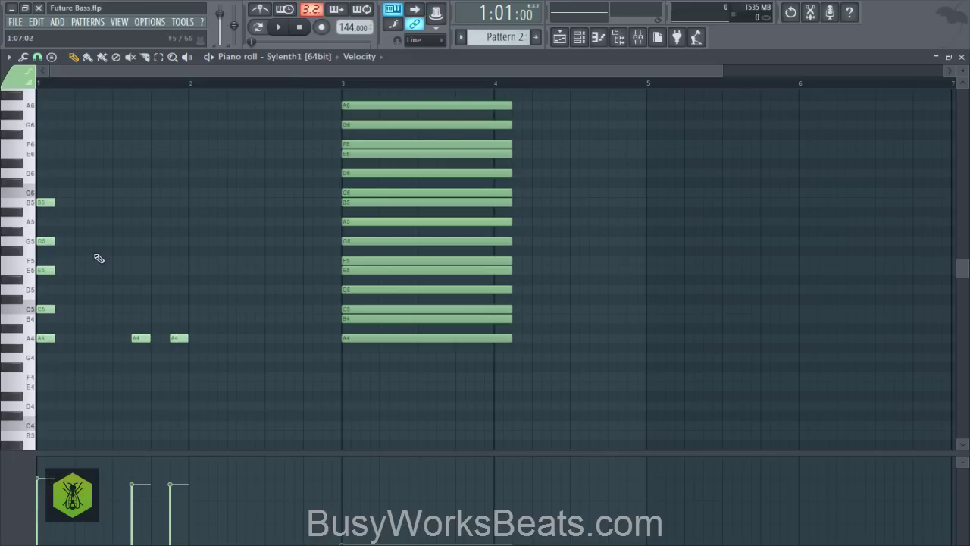
pyautogui.press('space')
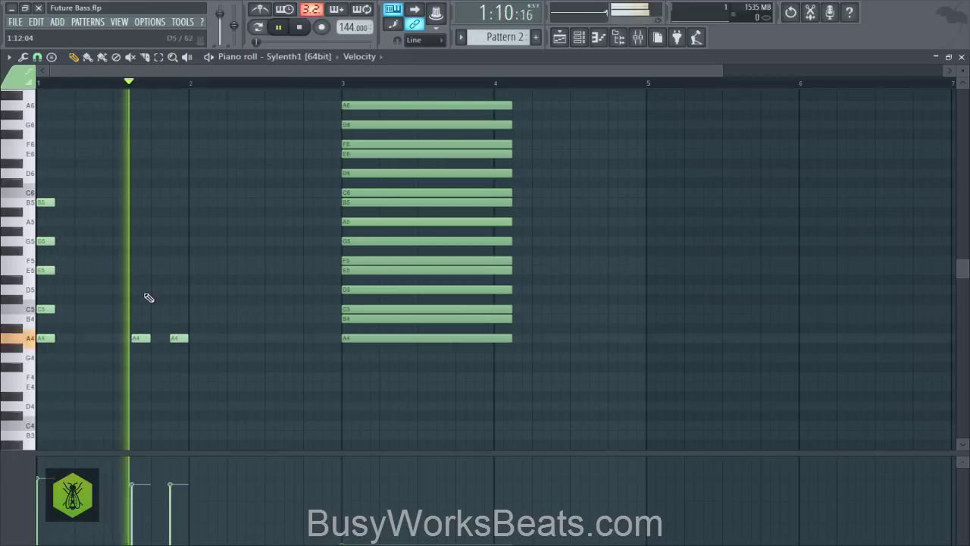
pyautogui.press('space')
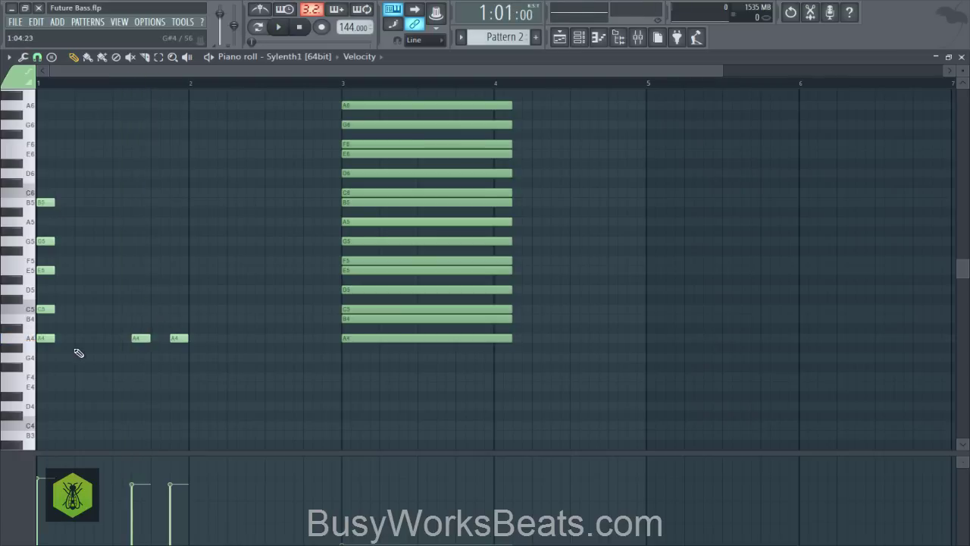
# Copy the first chord onto the A4 at step 11 and audition keys from B5 down to F#5 for the next top note.
pyautogui.moveTo(67, 345); pyautogui.dragTo(141, 204)
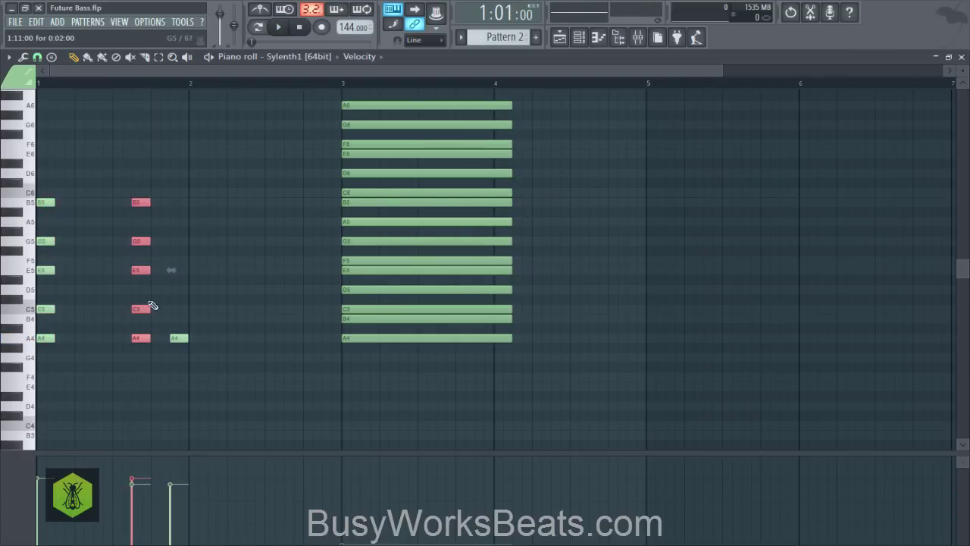
pyautogui.click(145, 375)
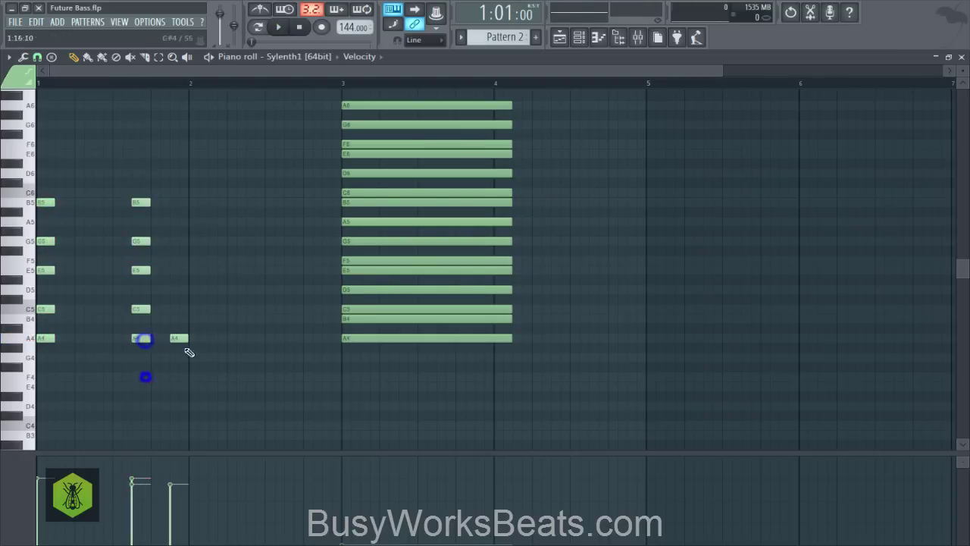
pyautogui.click(18, 203)
pyautogui.click(32, 256)
pyautogui.click(27, 243)
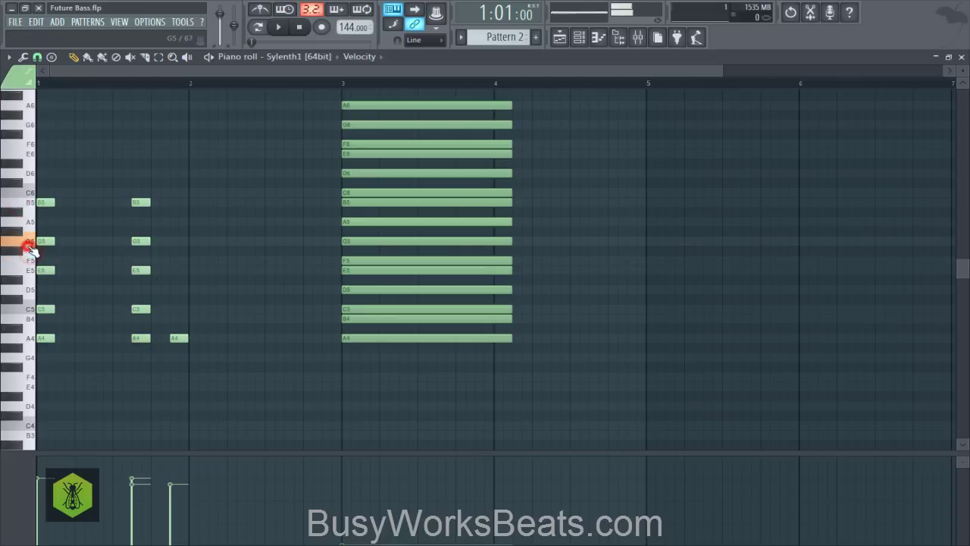
pyautogui.click(12, 258)
pyautogui.click(14, 249)
pyautogui.click(16, 249)
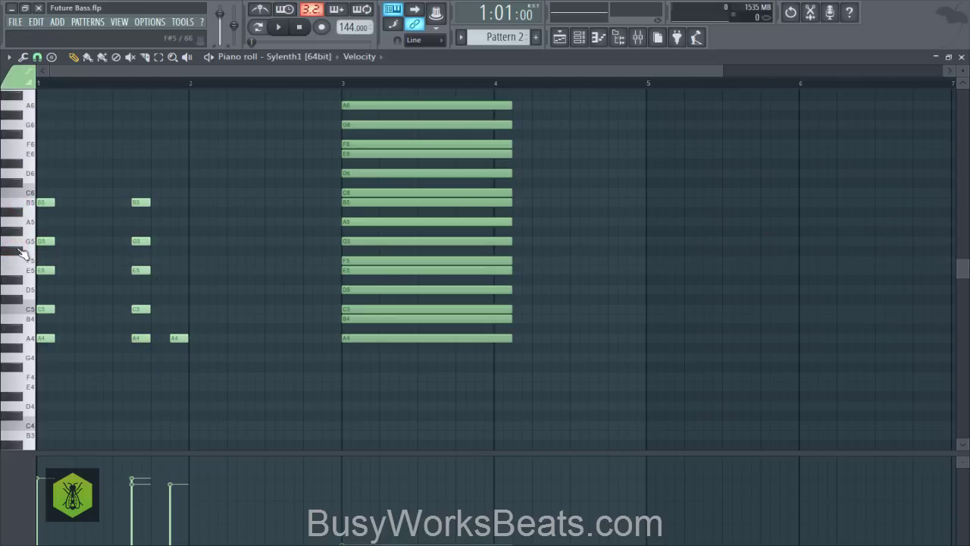
pyautogui.click(21, 250)
# Replace the single A4 at step 15 with a copy of the chord, lowered so its top note is G#5.
pyautogui.moveTo(143, 349); pyautogui.dragTo(143, 191)
pyautogui.rightClick(179, 338)
pyautogui.moveTo(172, 348); pyautogui.dragTo(174, 230)
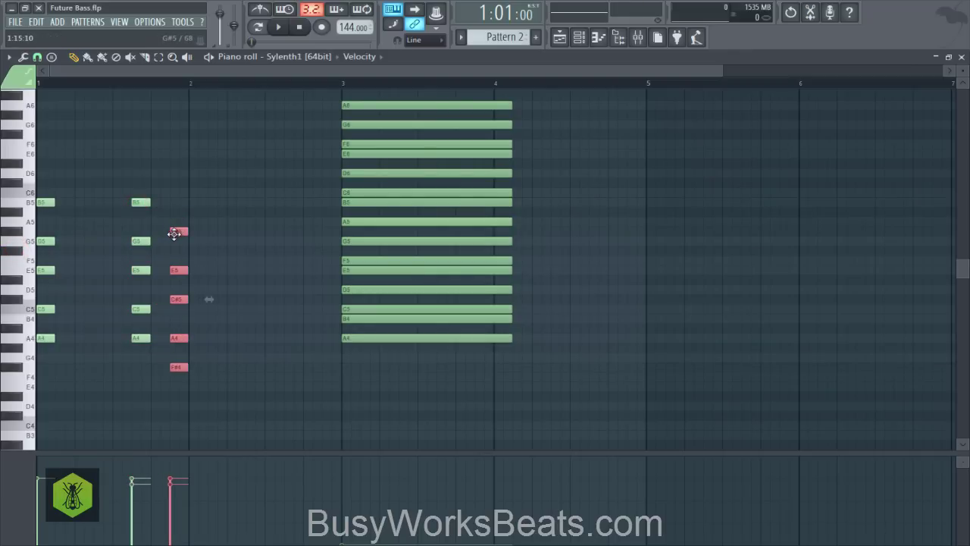
# Compare the B5 and F#5 keys and lower the step 15 chord to E4, G4, B4, D5 and F#5.
pyautogui.click(29, 203)
pyautogui.click(28, 203)
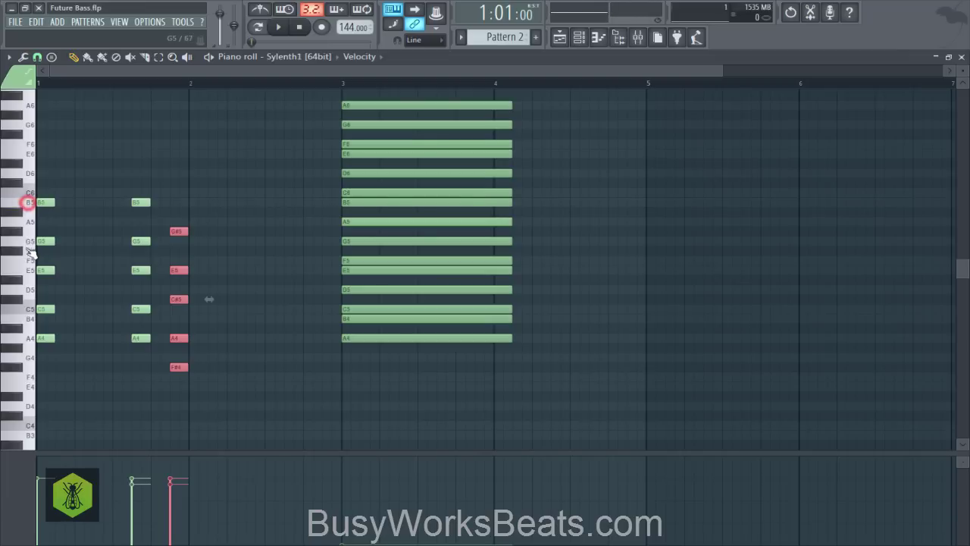
pyautogui.click(21, 252)
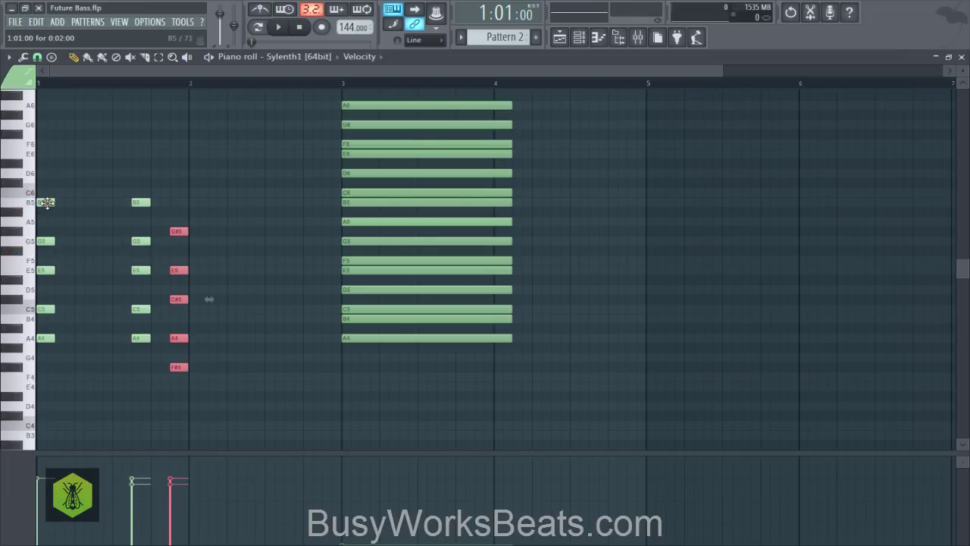
pyautogui.moveTo(46, 203); pyautogui.dragTo(171, 387)
pyautogui.click(26, 205)
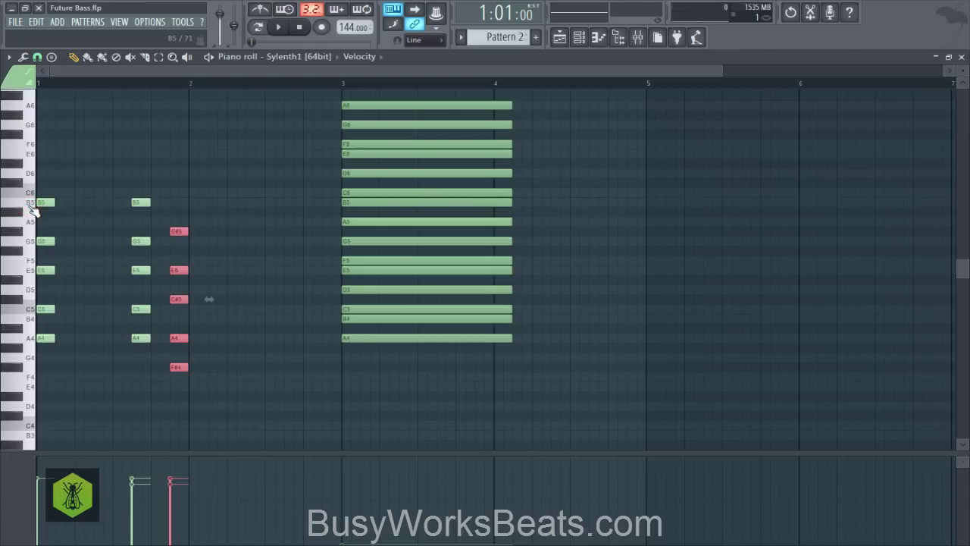
pyautogui.click(26, 204)
pyautogui.click(19, 251)
pyautogui.moveTo(179, 232)
pyautogui.mouseDown()
pyautogui.moveTo(177, 263)
pyautogui.moveTo(180, 251)
pyautogui.mouseUp()
pyautogui.click(19, 251)
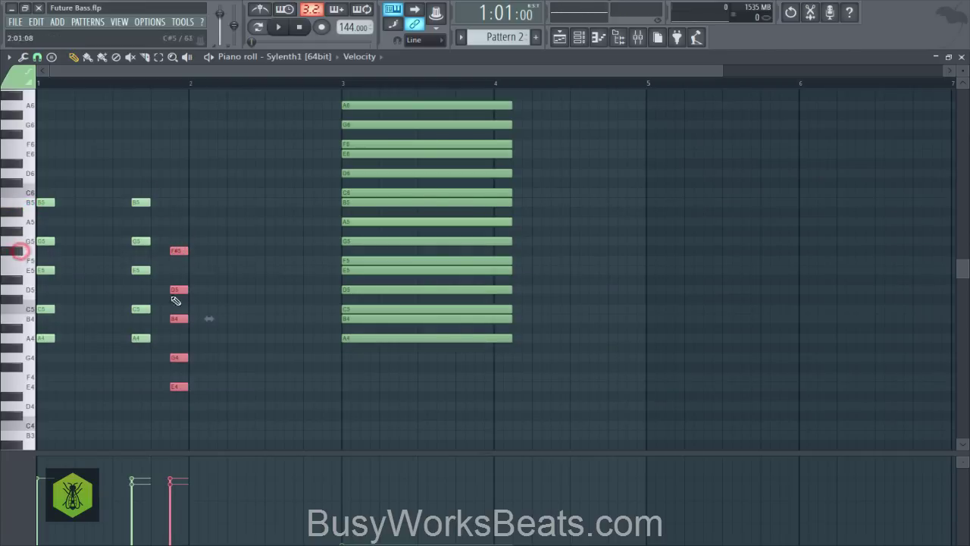
# Play back the three-chord phrase in bar 1 and highlight the chords to review them.
pyautogui.press('space')
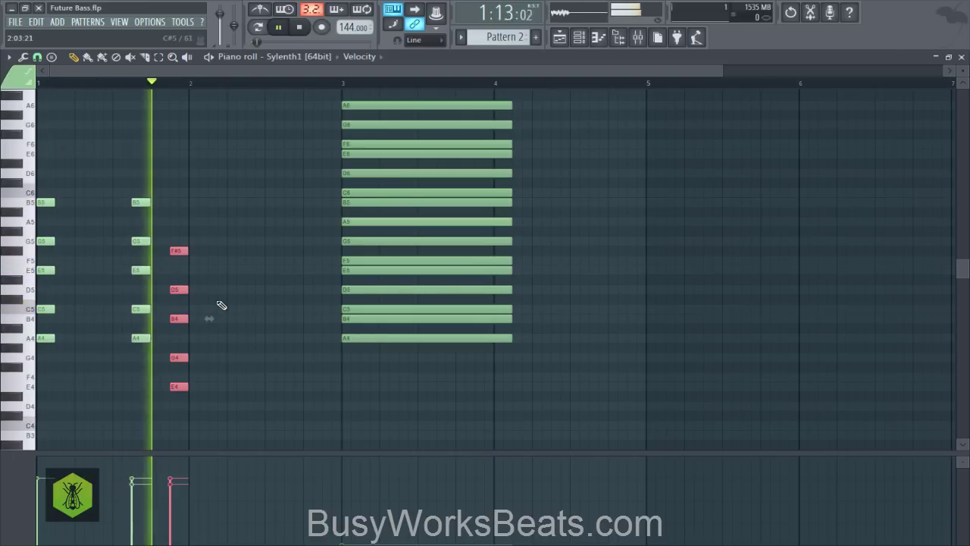
pyautogui.press('space')
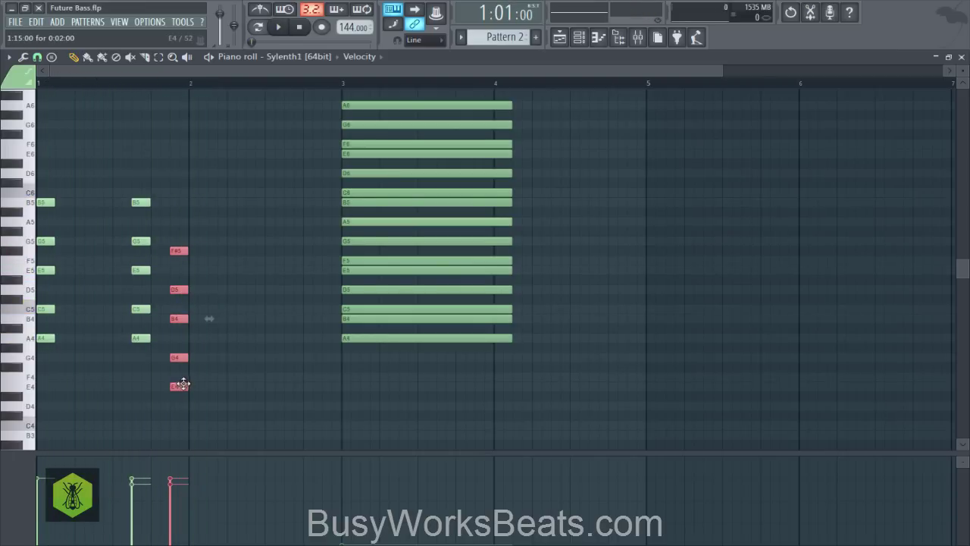
pyautogui.moveTo(200, 398); pyautogui.dragTo(38, 173)
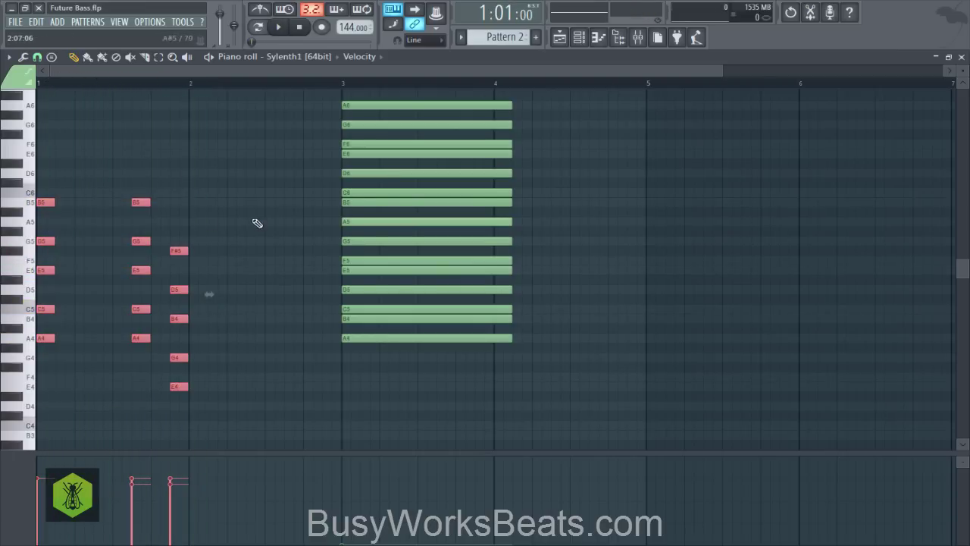
pyautogui.moveTo(182, 225); pyautogui.dragTo(200, 402)
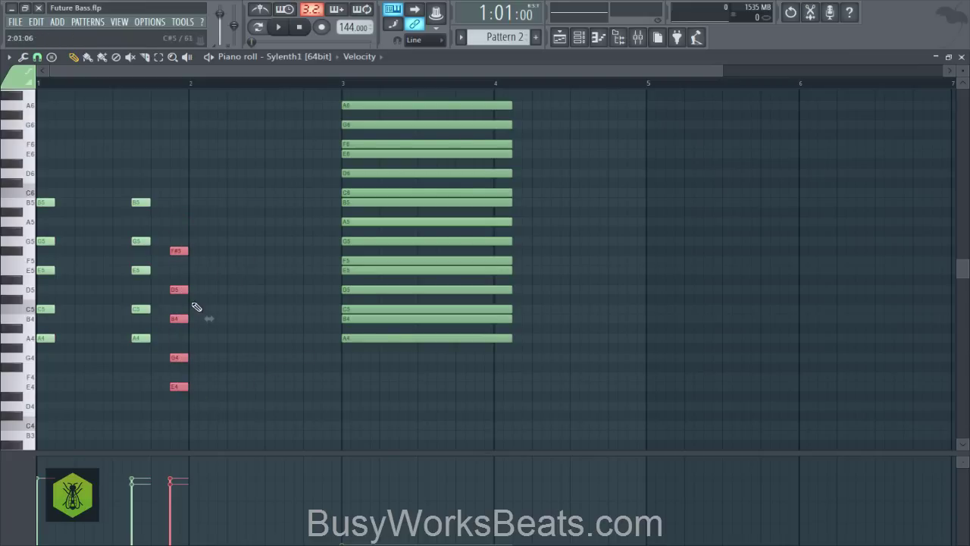
pyautogui.click(235, 266)
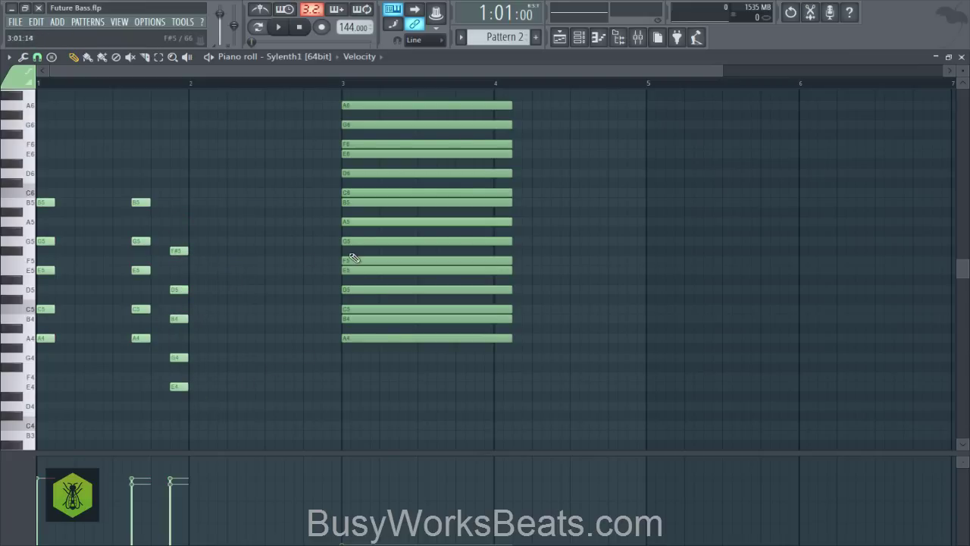
pyautogui.press('space')
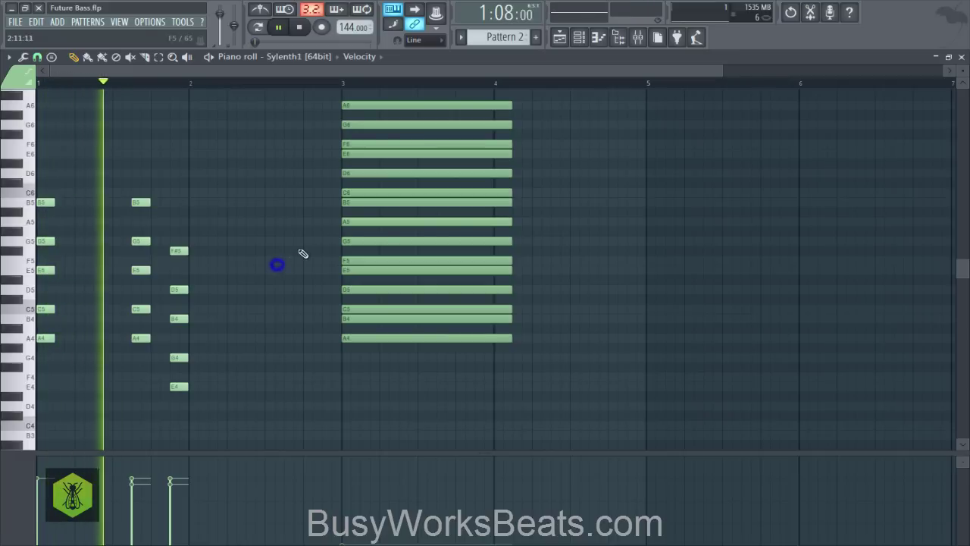
pyautogui.press('space')
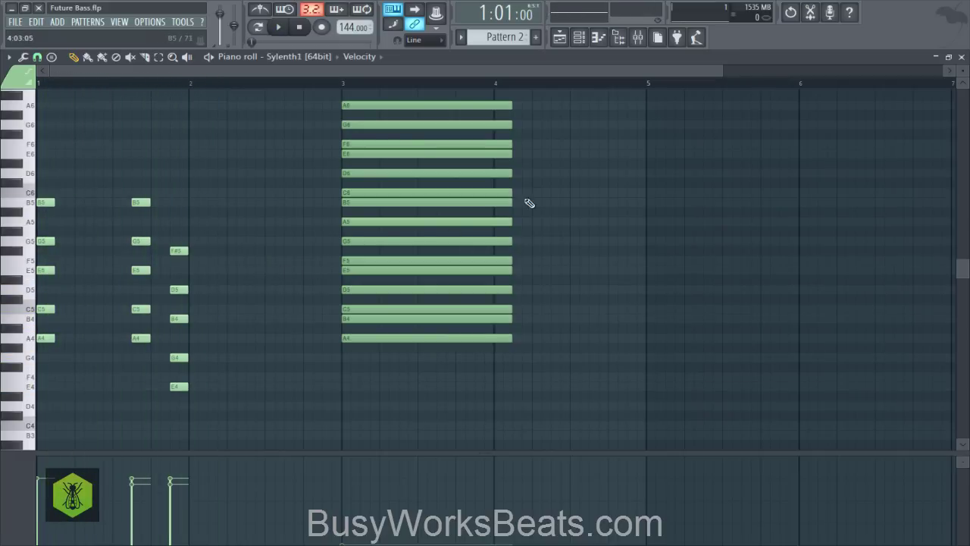
# Open Sylenth1, set oscillator A1's detune to 4.24, adjust oscillator A2's detune, and audition the chords.
pyautogui.click(579, 37)
pyautogui.click(214, 181)
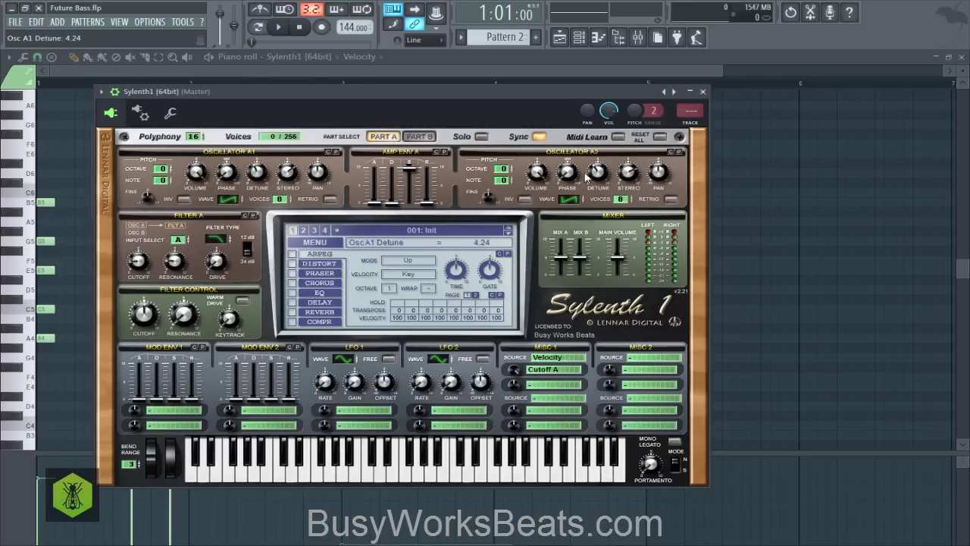
pyautogui.rightClick(774, 209)
pyautogui.press('space')
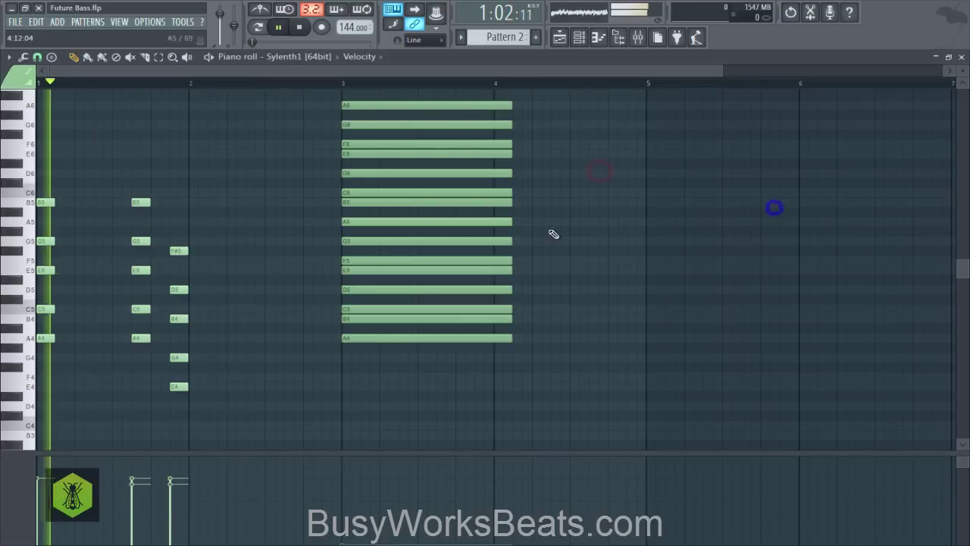
pyautogui.click(580, 41)
pyautogui.rightClick(262, 294)
pyautogui.press('space')
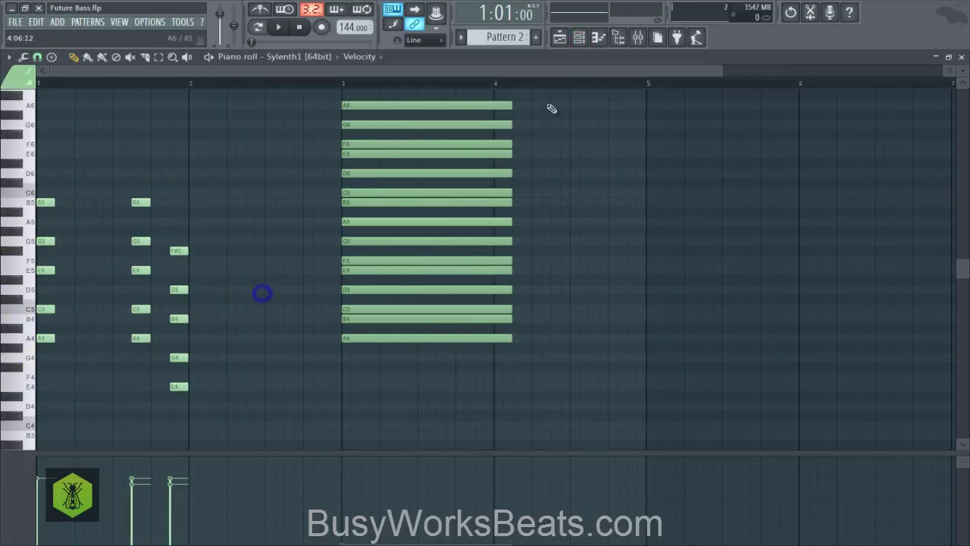
# Move the whole scale guide stack in the Sylenth1 piano roll to the start of bar 6.
pyautogui.click(962, 57)
pyautogui.rightClick(914, 123)
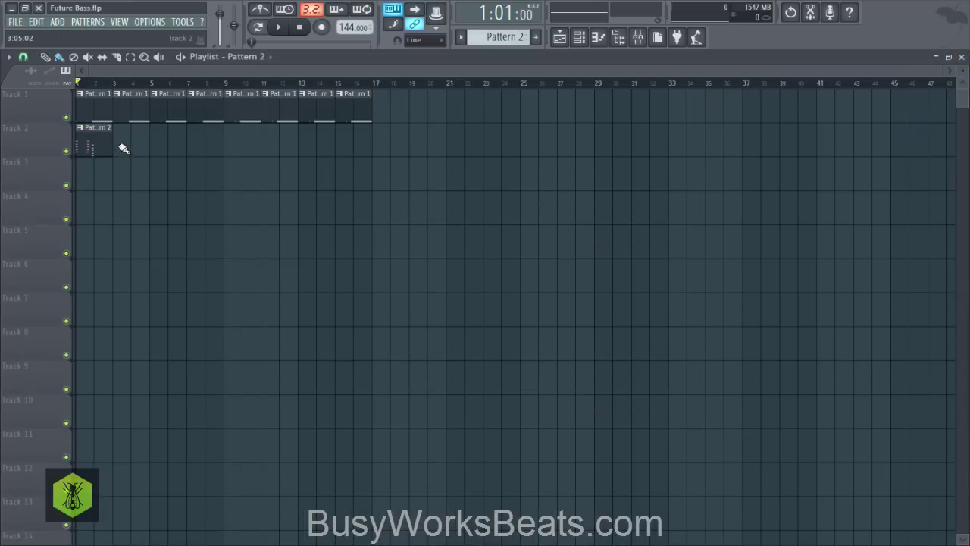
pyautogui.click(580, 38)
pyautogui.click(340, 184)
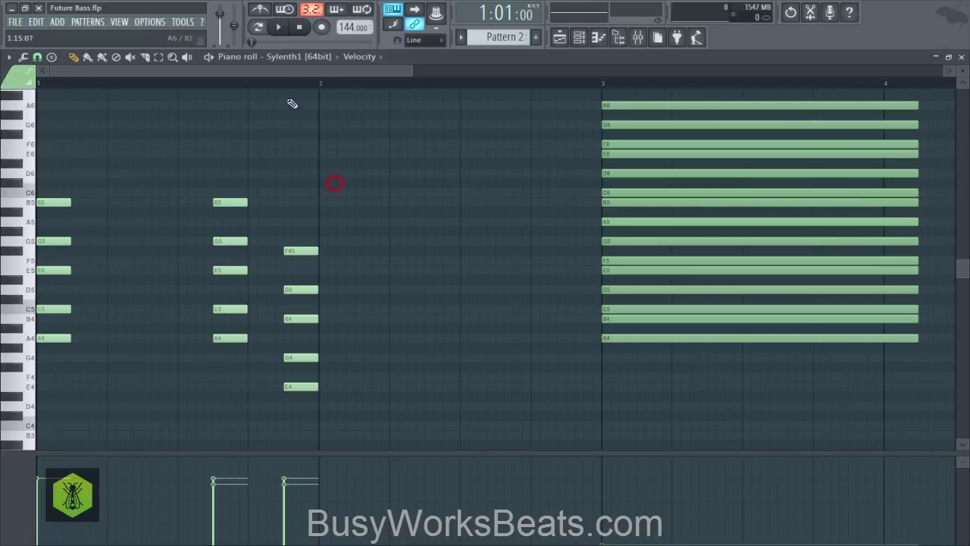
pyautogui.scroll(-2, 291, 97)
pyautogui.scroll(-2, 288, 91)
pyautogui.scroll(3, 310, 139)
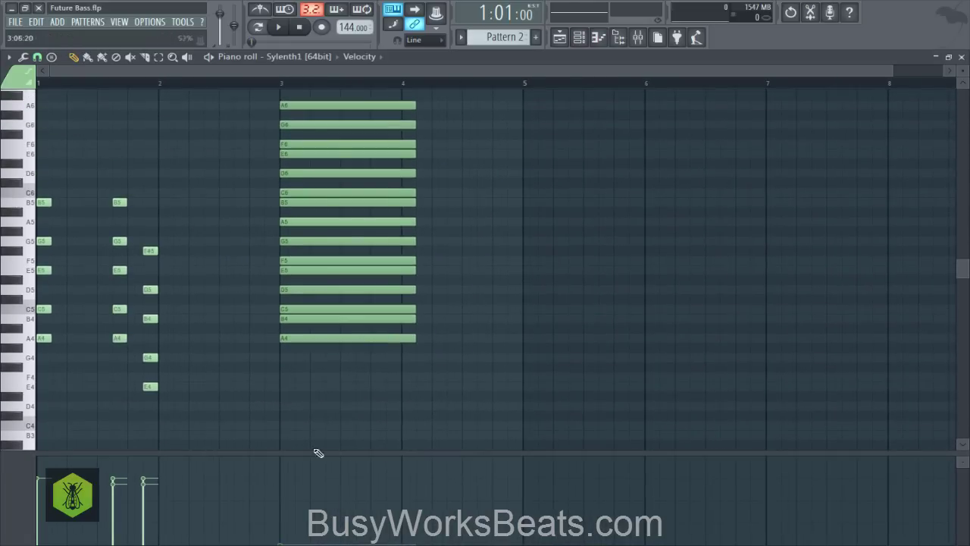
pyautogui.moveTo(321, 418); pyautogui.dragTo(341, 87)
pyautogui.moveTo(296, 356); pyautogui.dragTo(656, 355)
# Duplicate the three bar 1 chords to the start of bar 3.
pyautogui.moveTo(231, 426); pyautogui.dragTo(38, 235)
pyautogui.press('space')
pyautogui.moveTo(41, 354); pyautogui.dragTo(286, 357)
pyautogui.press('space')
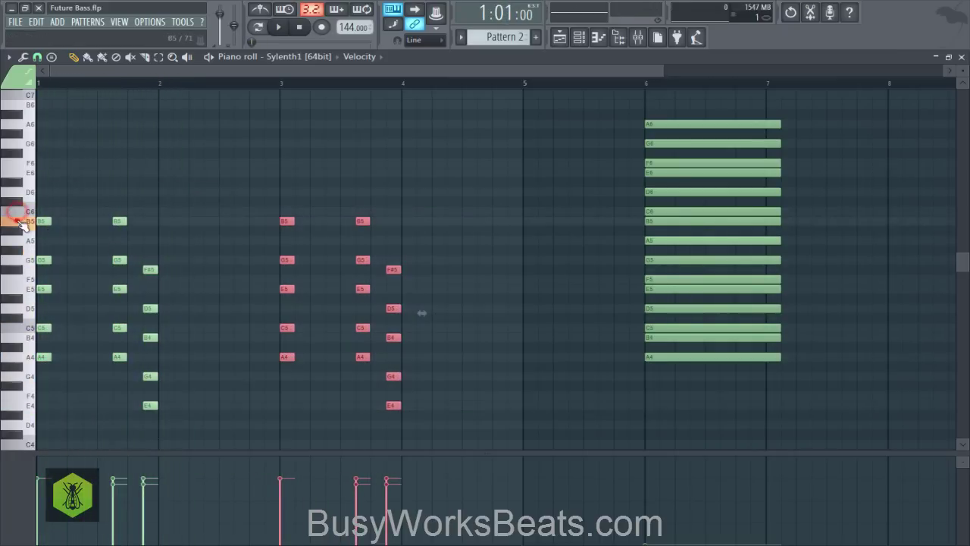
# Transpose the copied bar 3 chords down two semitones so the first one is topped by A5, play them, and open the playlist.
pyautogui.moveTo(22, 225); pyautogui.dragTo(29, 293)
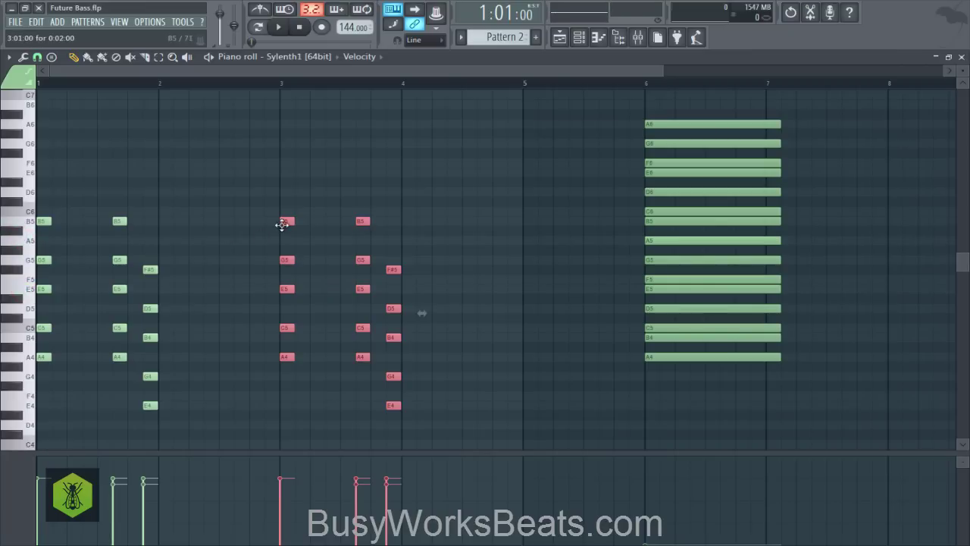
pyautogui.moveTo(282, 225)
pyautogui.mouseDown()
pyautogui.moveTo(282, 278)
pyautogui.moveTo(283, 239)
pyautogui.mouseUp()
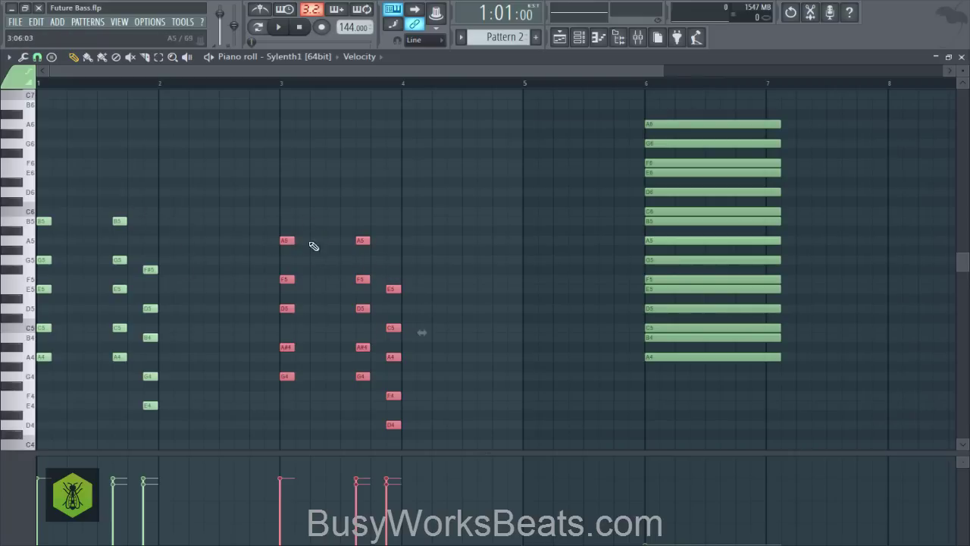
pyautogui.press('space')
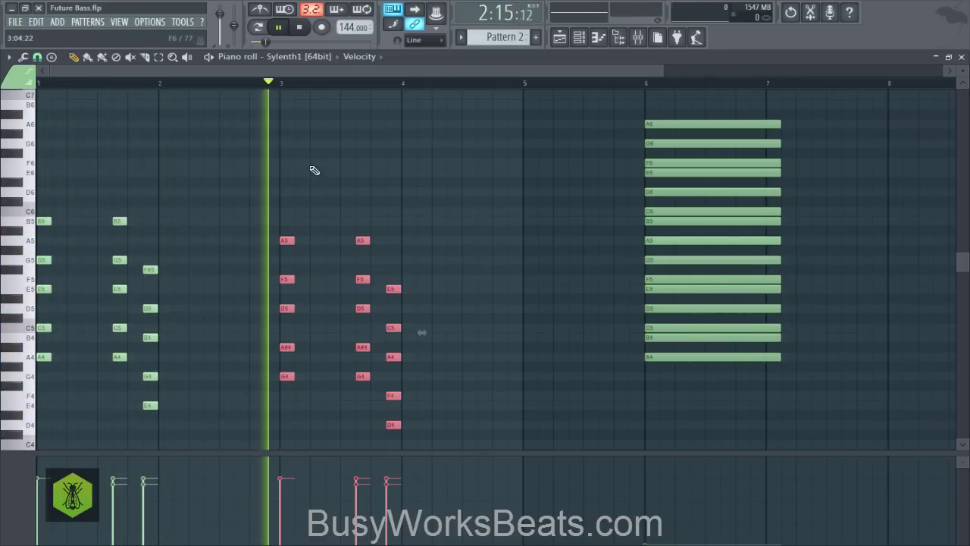
pyautogui.click(561, 38)
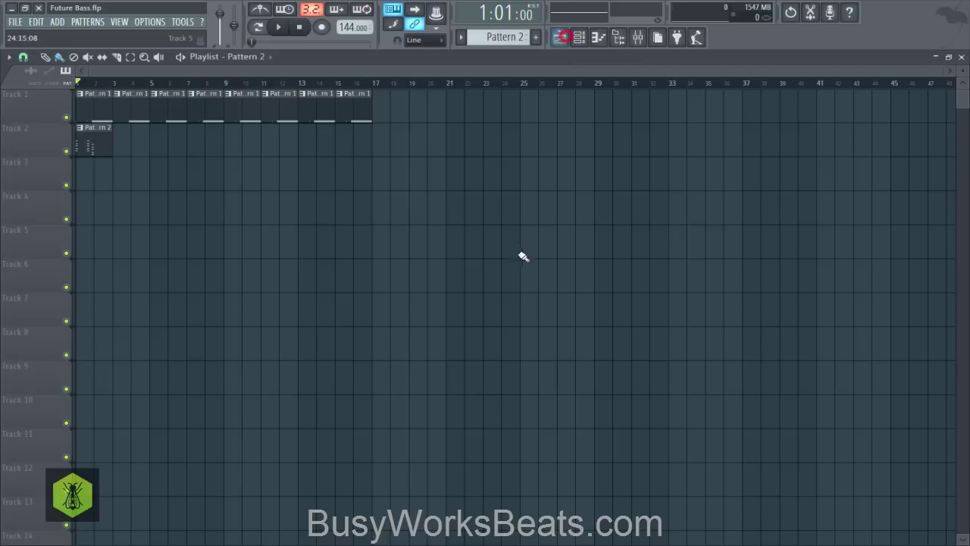
# Play the arrangement in the playlist and look over the Sylenth1 settings.
pyautogui.press('space')
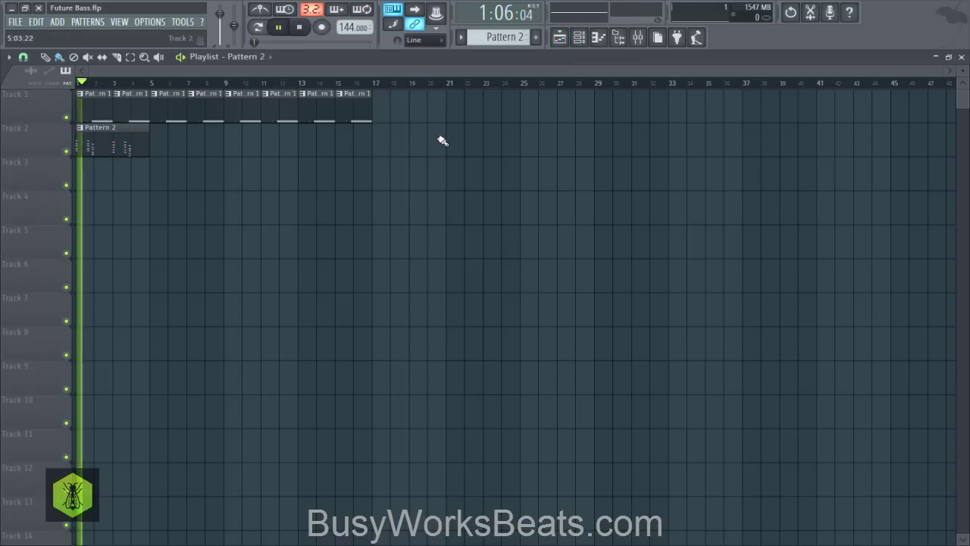
pyautogui.click(579, 37)
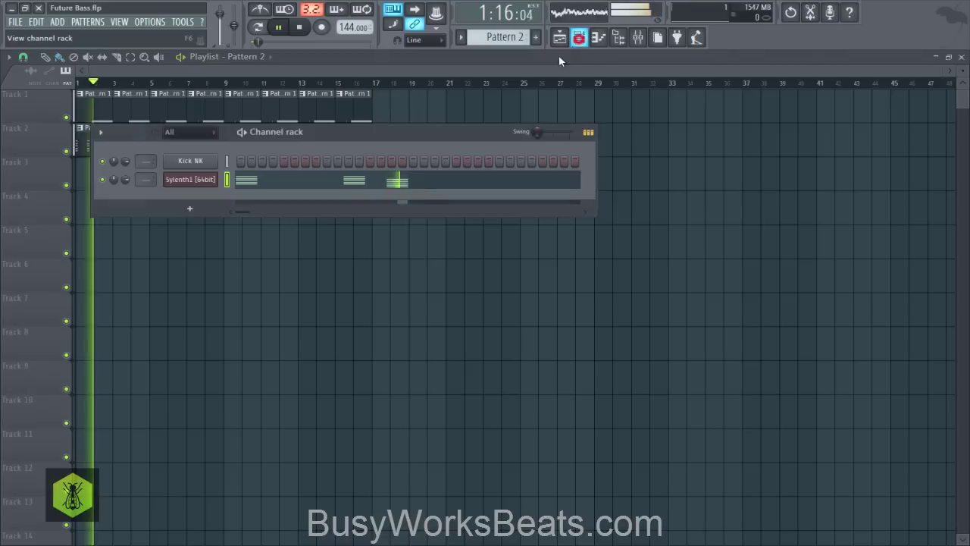
pyautogui.click(190, 179)
pyautogui.click(703, 91)
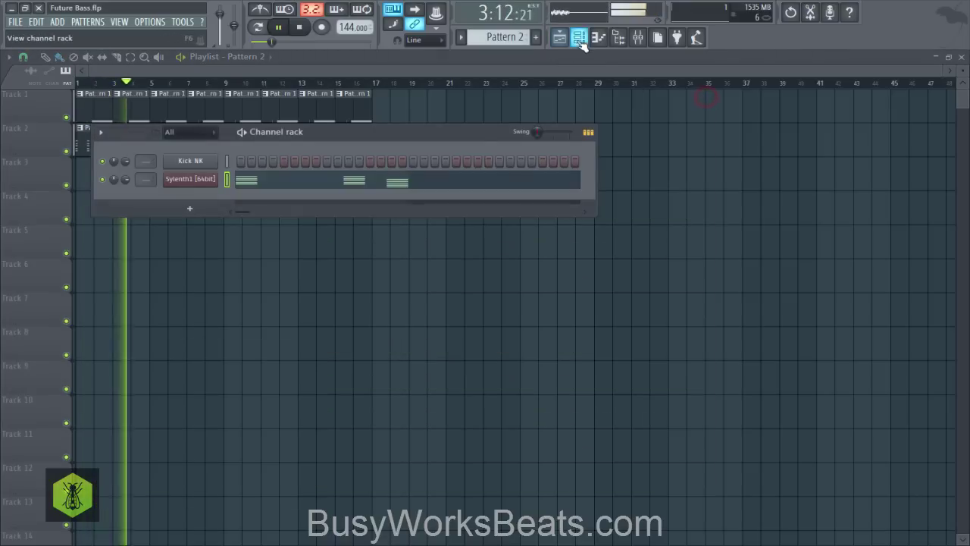
pyautogui.press('space')
# Open the Sylenth1 piano roll and examine the chords in bars 1 and 3.
pyautogui.click(390, 177)
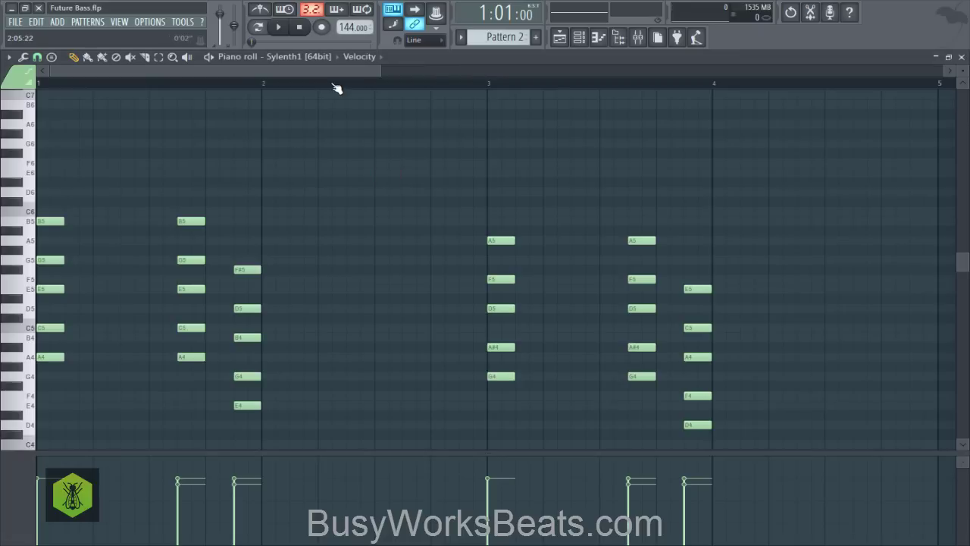
pyautogui.scroll(-3, 337, 89)
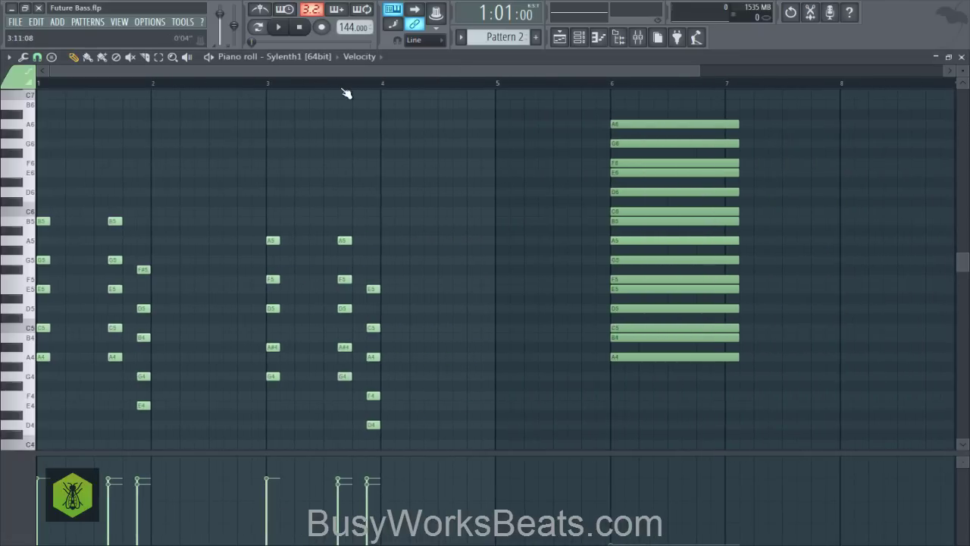
pyautogui.scroll(-3, 342, 156)
pyautogui.moveTo(446, 398); pyautogui.dragTo(125, 127)
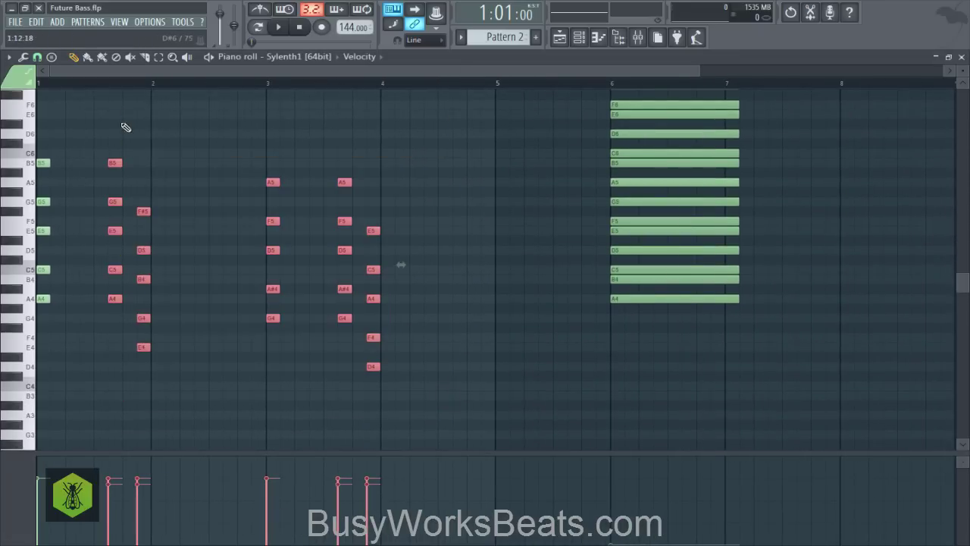
pyautogui.click(172, 171)
pyautogui.moveTo(204, 142); pyautogui.dragTo(265, 224)
pyautogui.click(463, 379)
pyautogui.scroll(2, 485, 408)
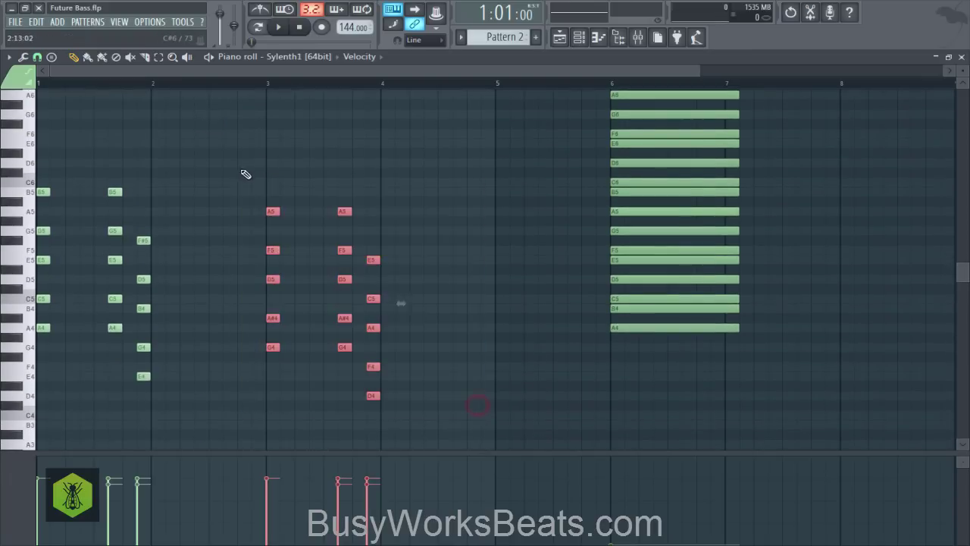
pyautogui.click(243, 168)
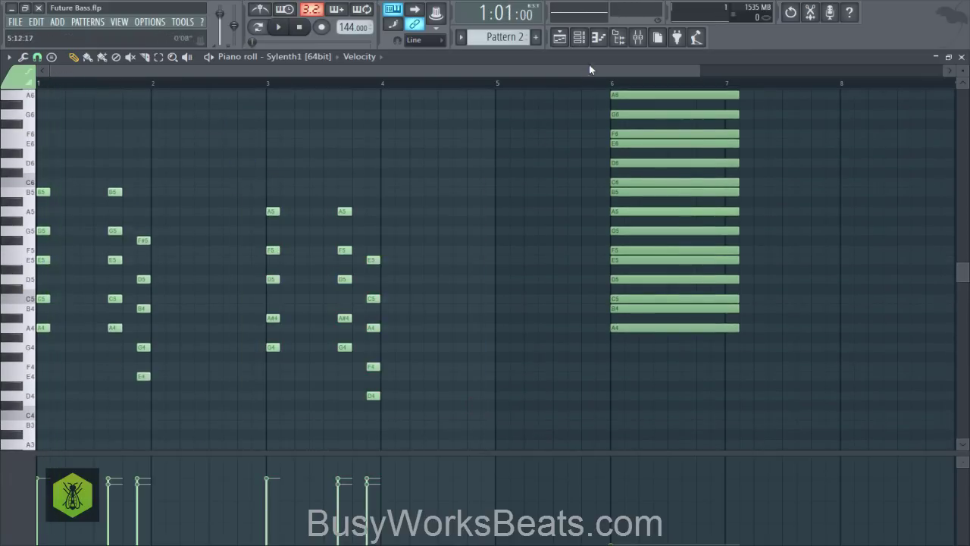
# Set the release of Sylenth1's amp envelope A to 0.96 and audition the chords in the piano roll.
pyautogui.click(579, 37)
pyautogui.click(208, 188)
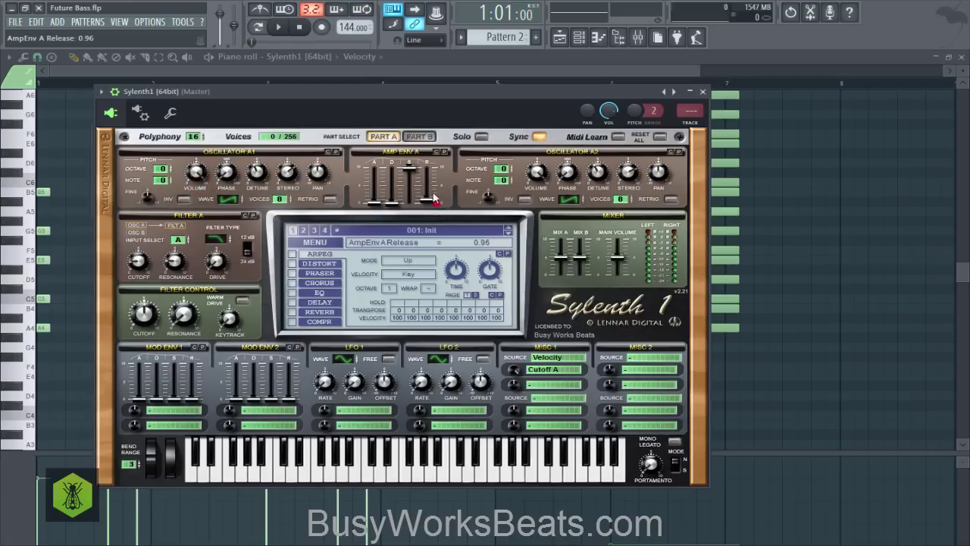
pyautogui.rightClick(865, 246)
pyautogui.press('space')
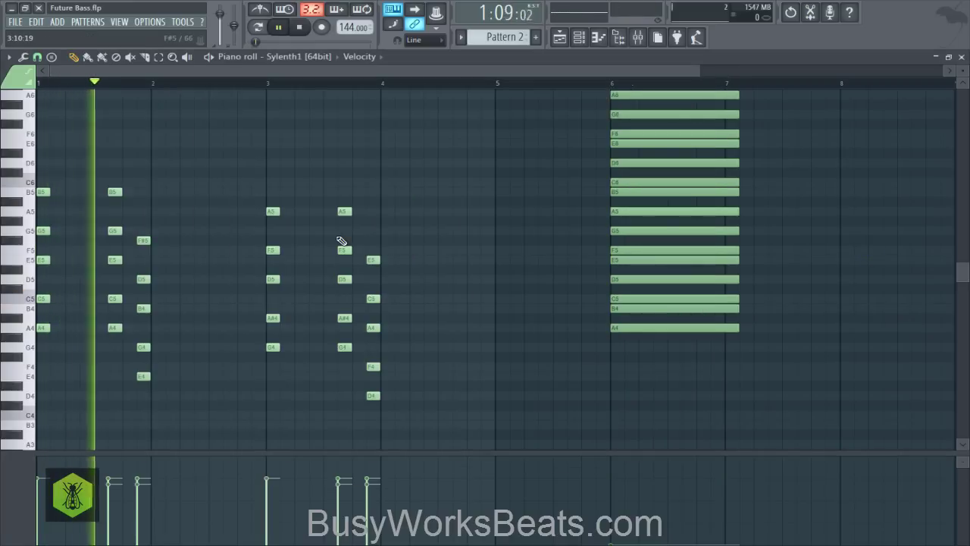
pyautogui.press('space')
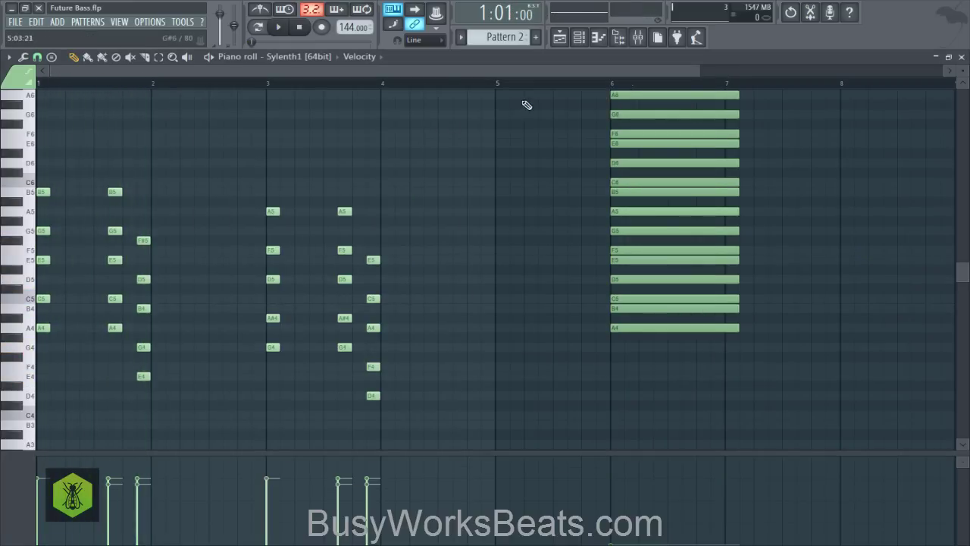
pyautogui.press('space')
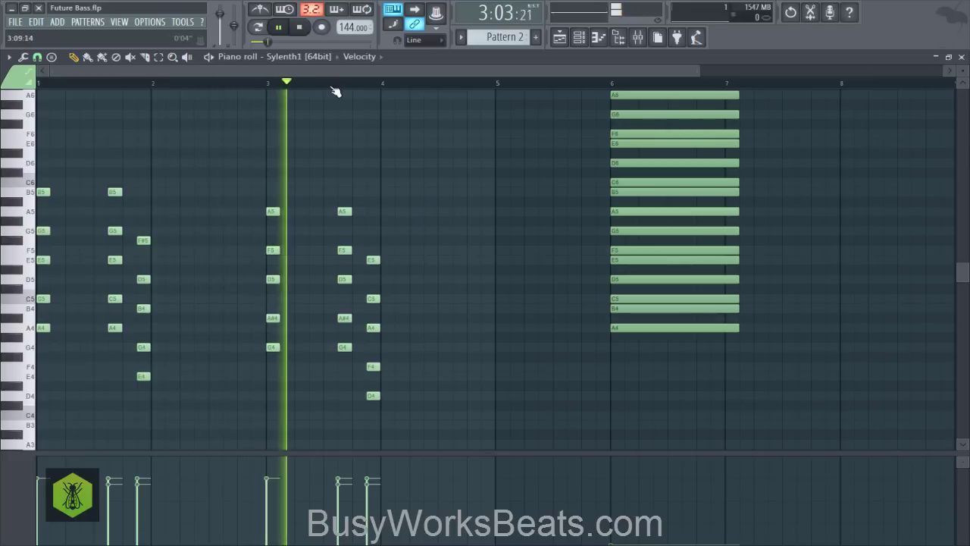
pyautogui.scroll(-2, 336, 91)
pyautogui.press('space')
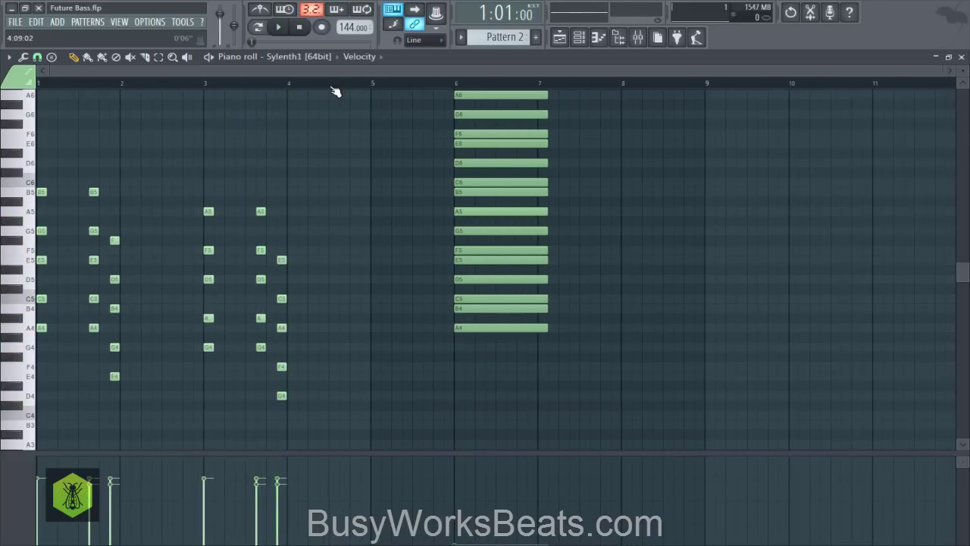
# Move the whole scale guide stack from bar 6 to the start of bar 10.
pyautogui.moveTo(358, 427); pyautogui.dragTo(37, 169)
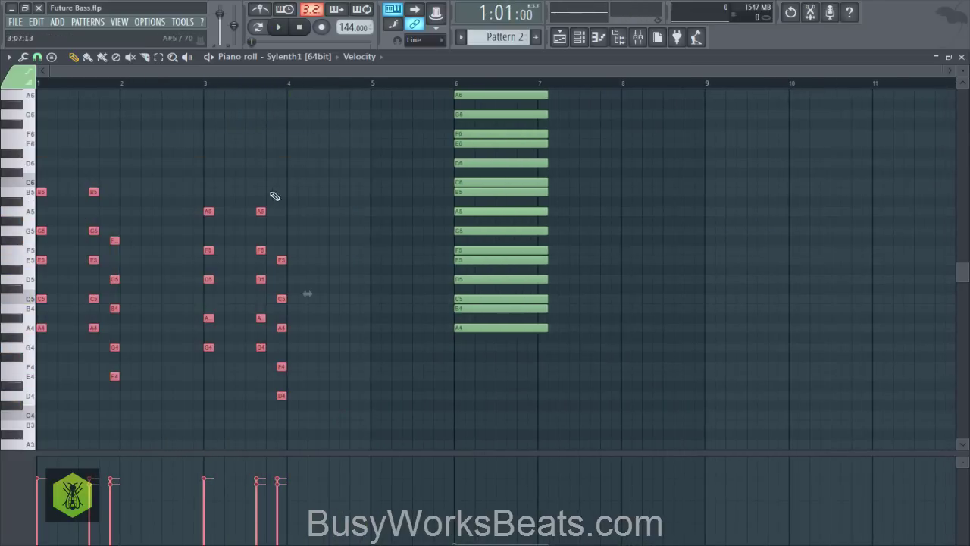
pyautogui.scroll(3, 408, 169)
pyautogui.moveTo(446, 135); pyautogui.dragTo(821, 385)
pyautogui.click(420, 385)
# Duplicate all the chords of bars 1 to 4 to the start of bar 5 and play them.
pyautogui.scroll(-4, 374, 366)
pyautogui.moveTo(375, 366); pyautogui.dragTo(36, 110)
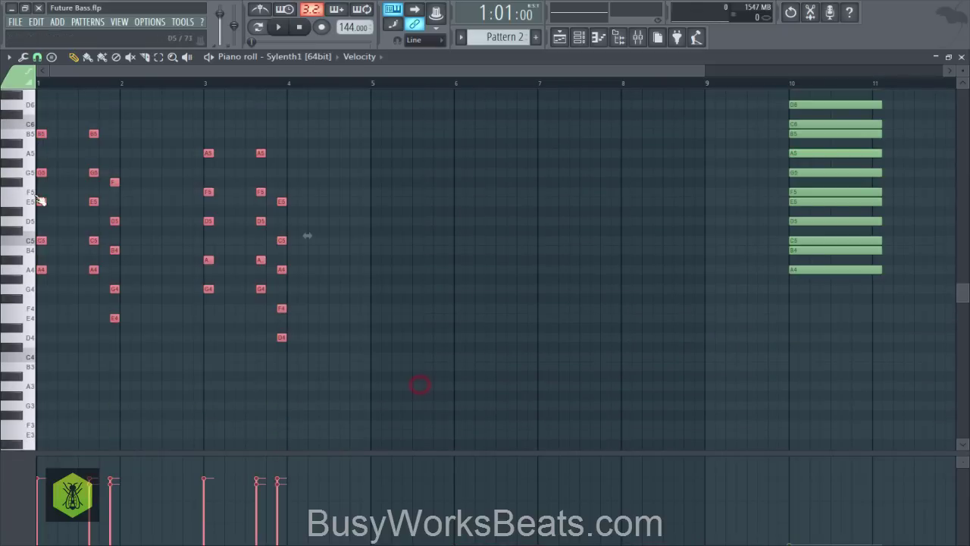
pyautogui.moveTo(39, 270); pyautogui.dragTo(375, 272)
pyautogui.press('space')
pyautogui.click(389, 318)
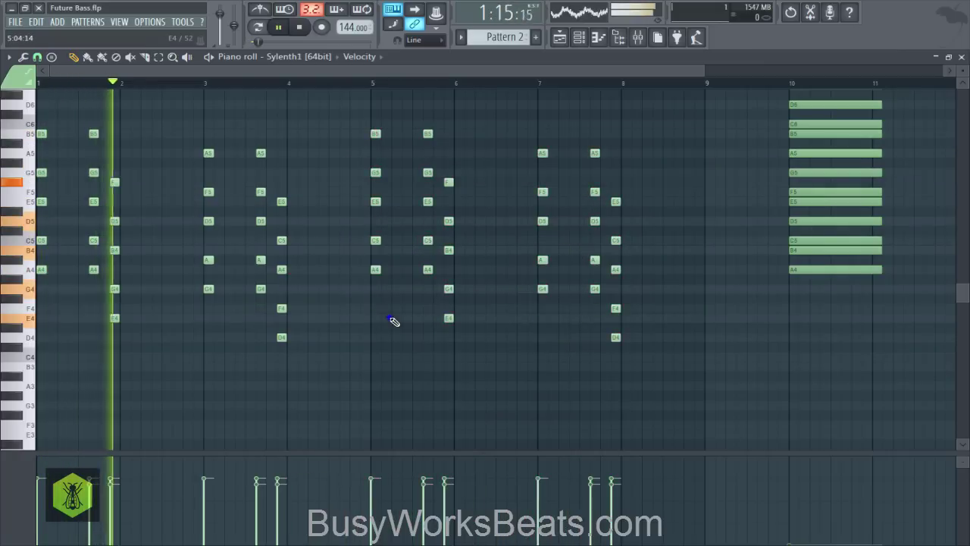
pyautogui.press('space')
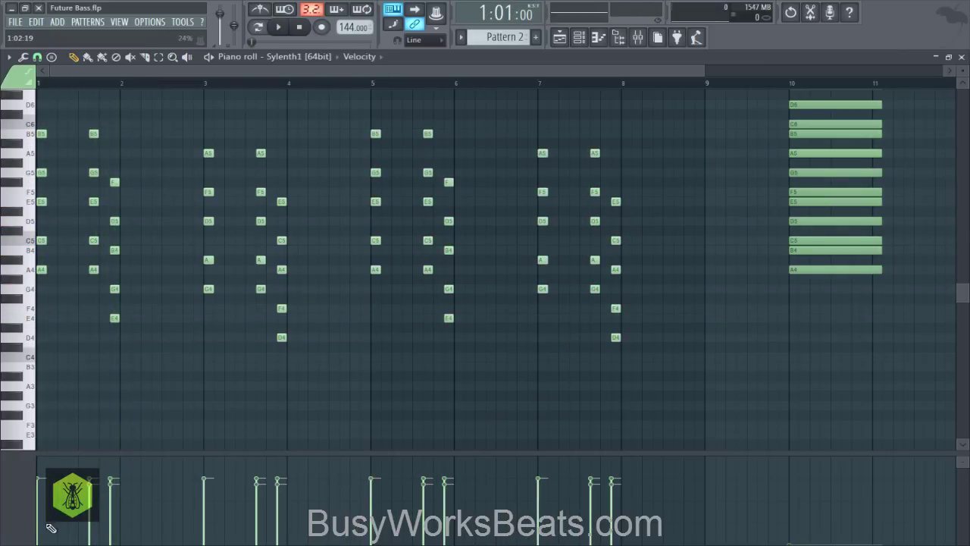
# Draw a rising velocity ramp from about 24% to 80% across the chords in bars 1 to 7 and save the project.
pyautogui.moveTo(34, 533); pyautogui.dragTo(554, 484)
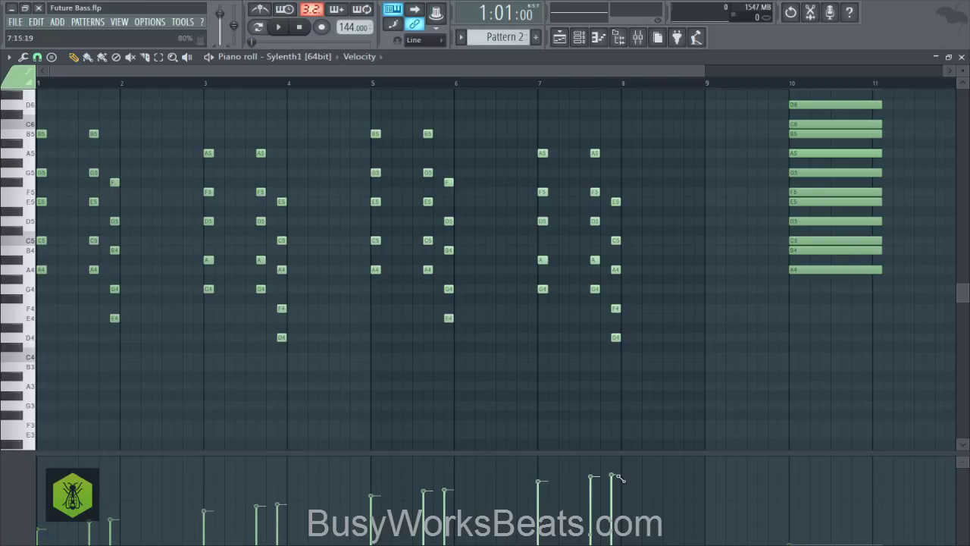
pyautogui.hotkey('ctrl', 's')
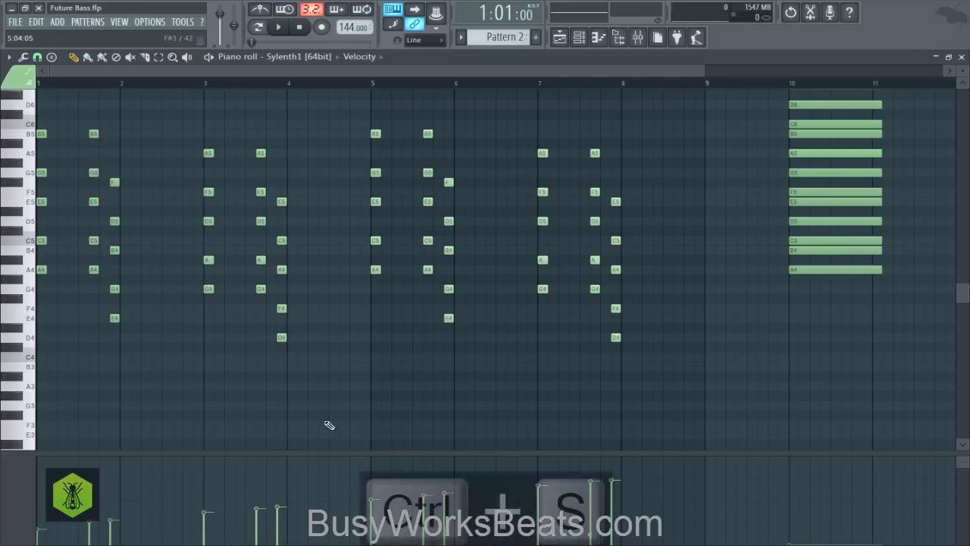
pyautogui.press('space')
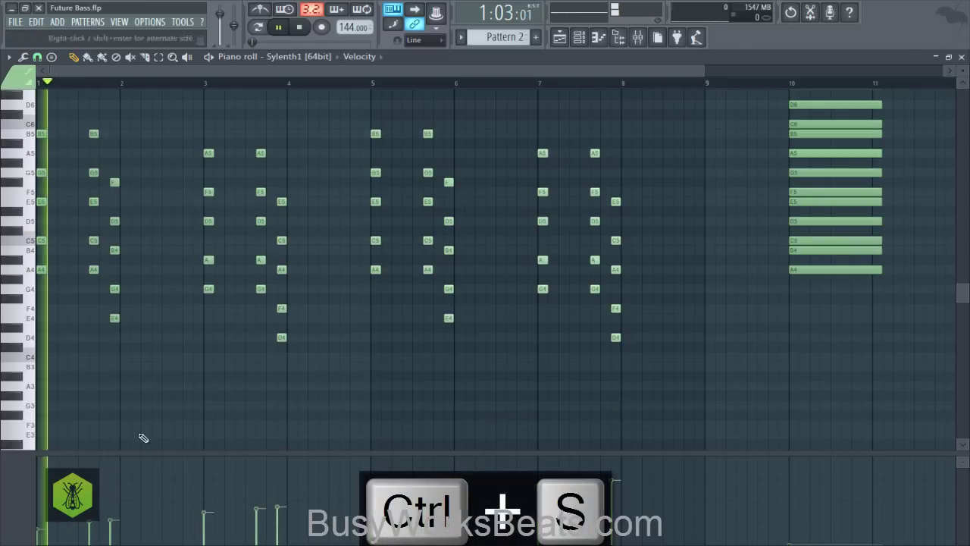
# Redraw the velocity ramp over the chords in bars 1 to 7 with a higher starting level and audition it.
pyautogui.press('space')
pyautogui.moveTo(41, 513); pyautogui.dragTo(616, 476)
pyautogui.press('space')
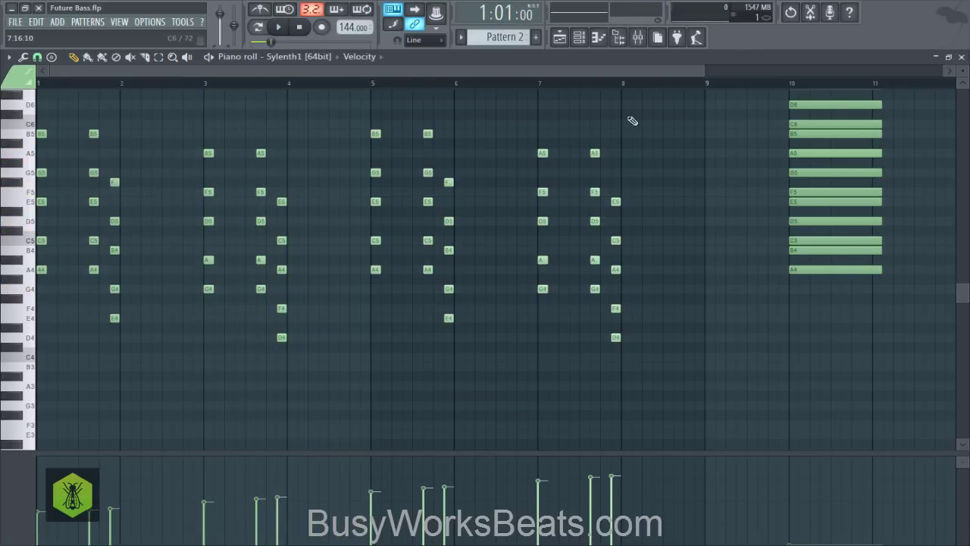
# Extend the Pattern 2 clip in the playlist to the start of bar 9 and play the arrangement.
pyautogui.click(564, 35)
pyautogui.moveTo(143, 147); pyautogui.dragTo(222, 147)
pyautogui.press('space')
pyautogui.click(277, 209)
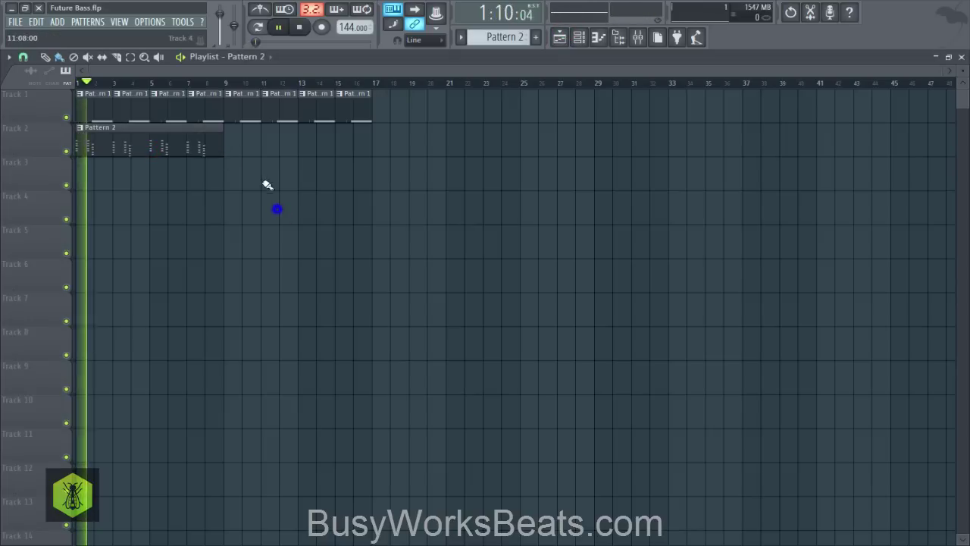
pyautogui.rightClick(215, 189)
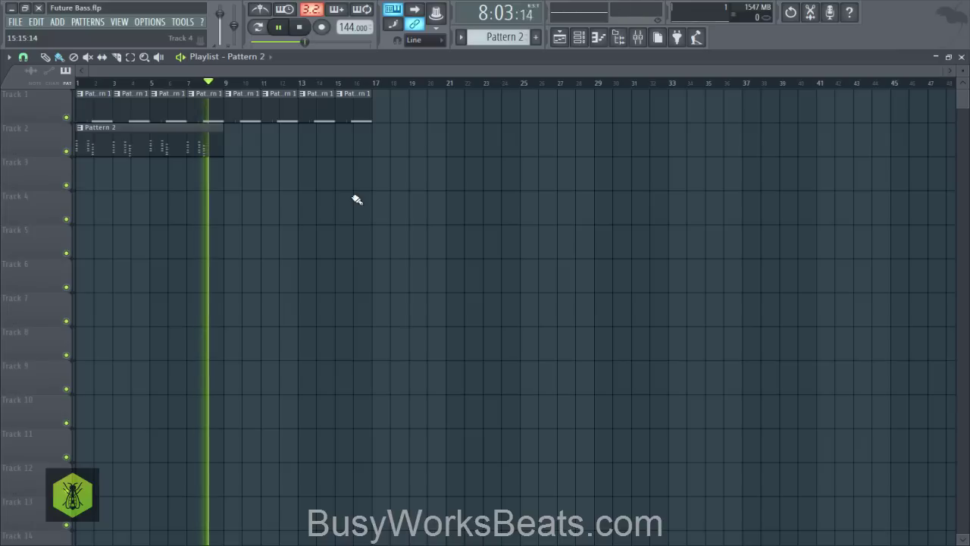
pyautogui.press('space')
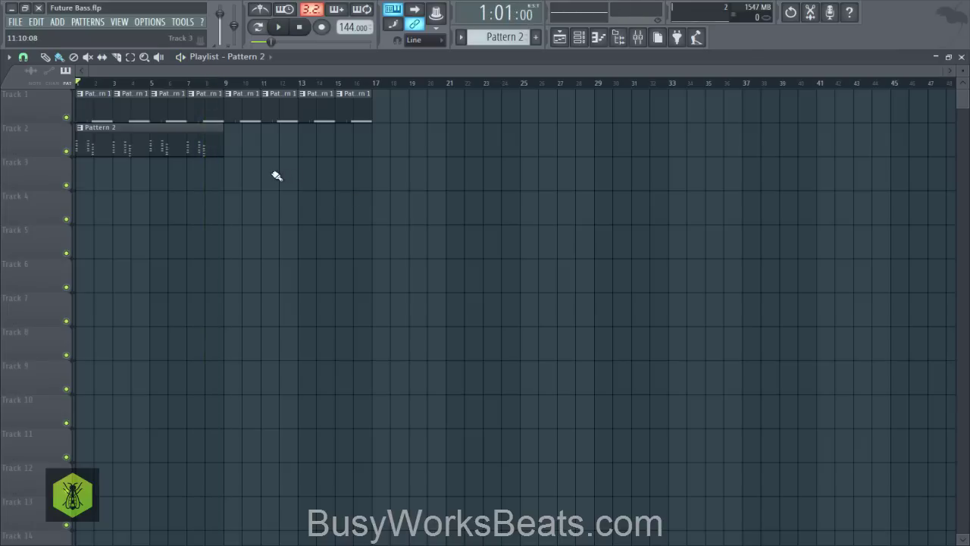
# Add a short D6 note in the Sylenth1 piano roll and position it at the middle of bar 8.
pyautogui.click(579, 40)
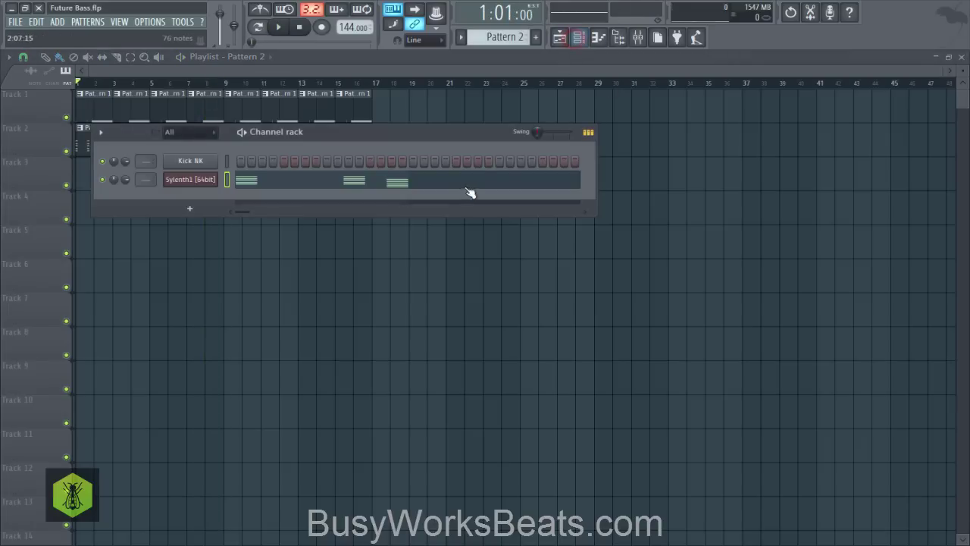
pyautogui.click(409, 186)
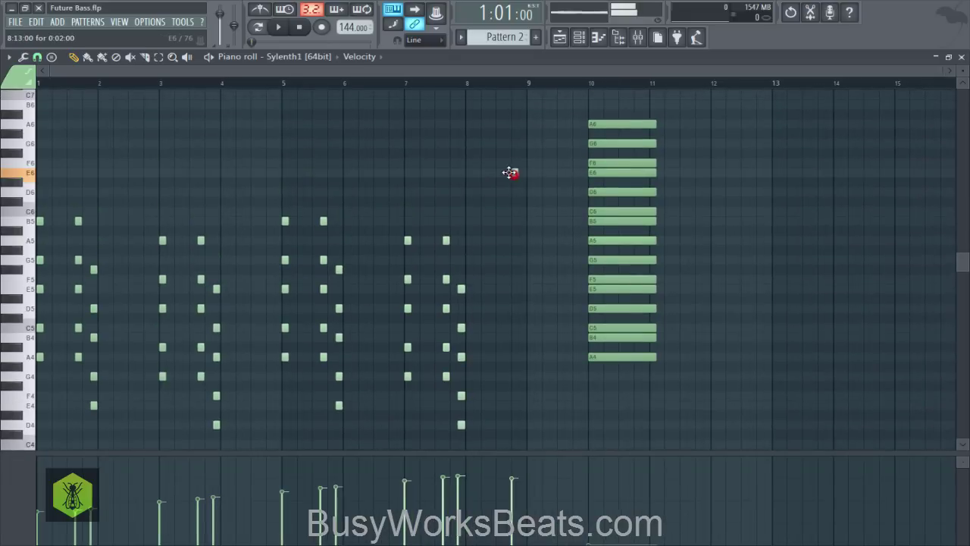
pyautogui.moveTo(510, 173); pyautogui.dragTo(508, 196)
pyautogui.press('space')
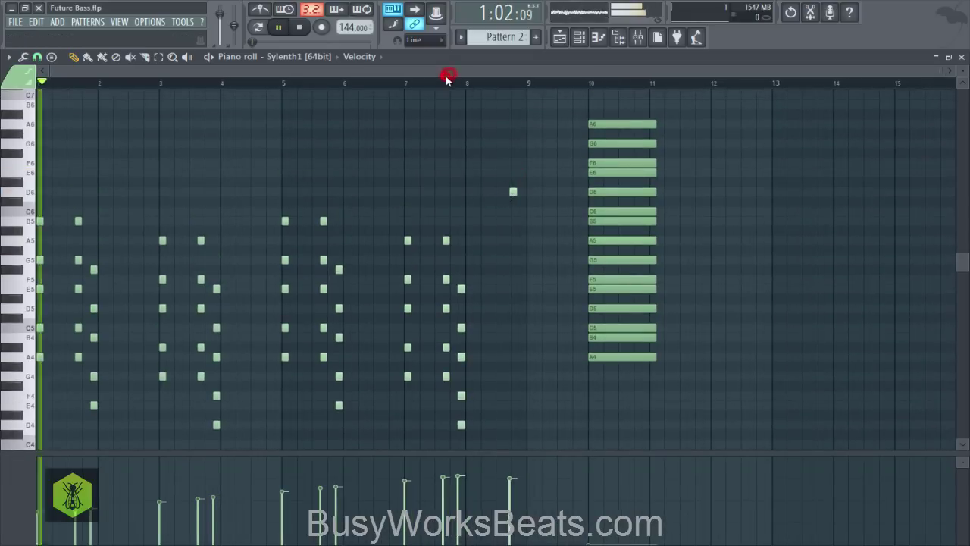
pyautogui.click(445, 79)
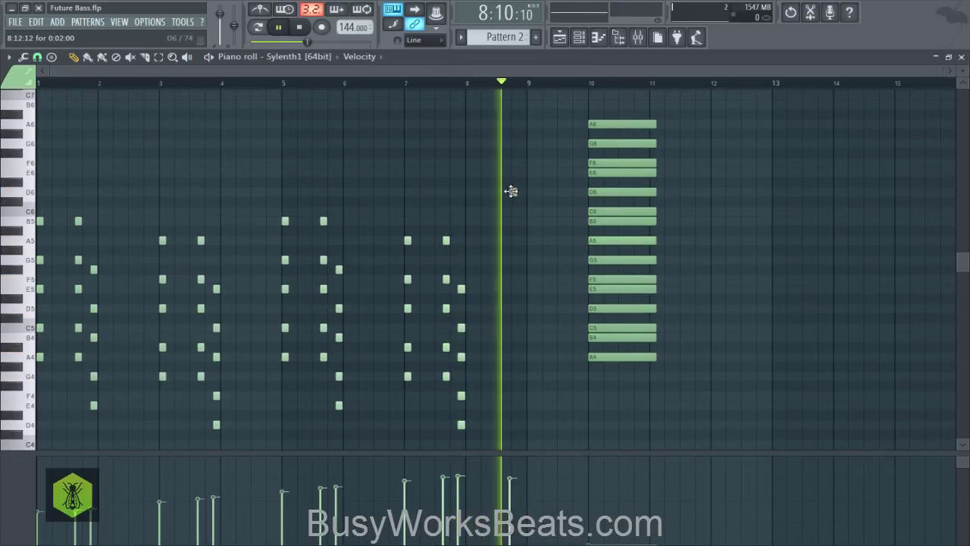
pyautogui.press('space')
pyautogui.moveTo(511, 190); pyautogui.dragTo(499, 191)
pyautogui.scroll(3, 505, 119)
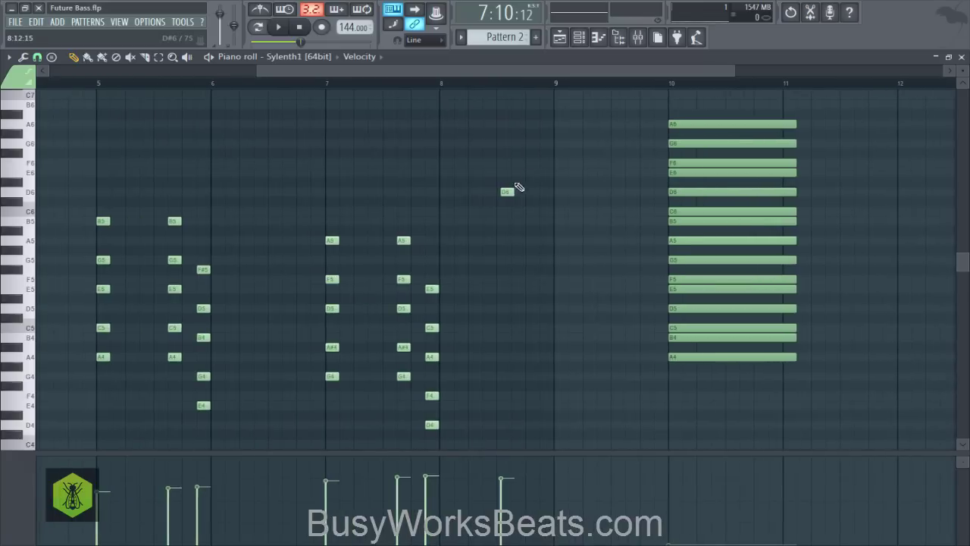
pyautogui.click(508, 190)
# Add staggered D5 and F5 notes slightly ahead of the D6 note in bar 8 and play the passage.
pyautogui.click(488, 304)
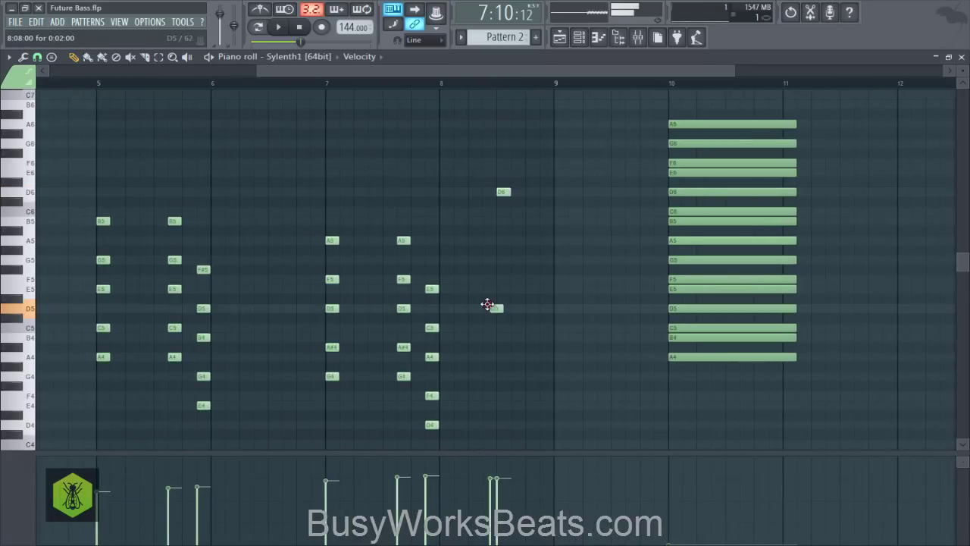
pyautogui.moveTo(491, 252); pyautogui.dragTo(488, 280)
pyautogui.press('space')
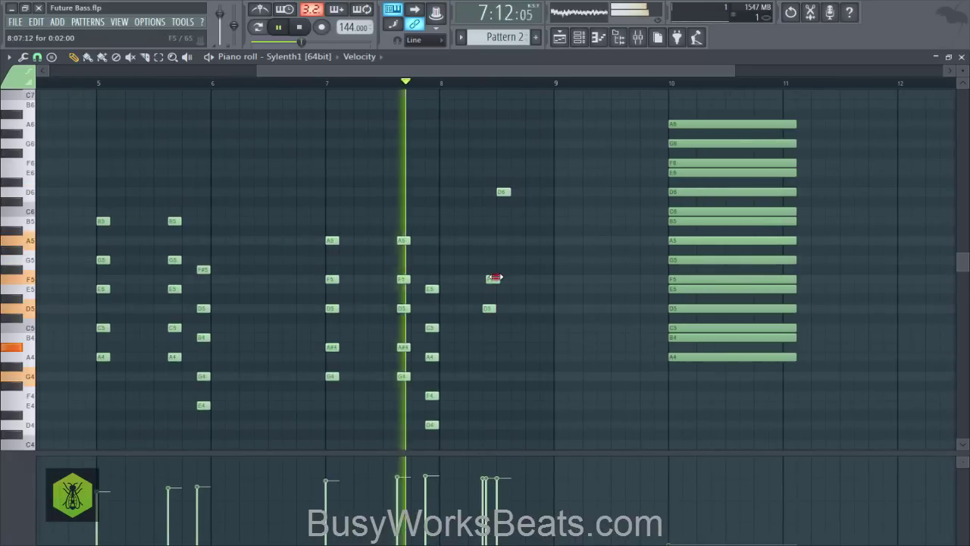
pyautogui.press('space')
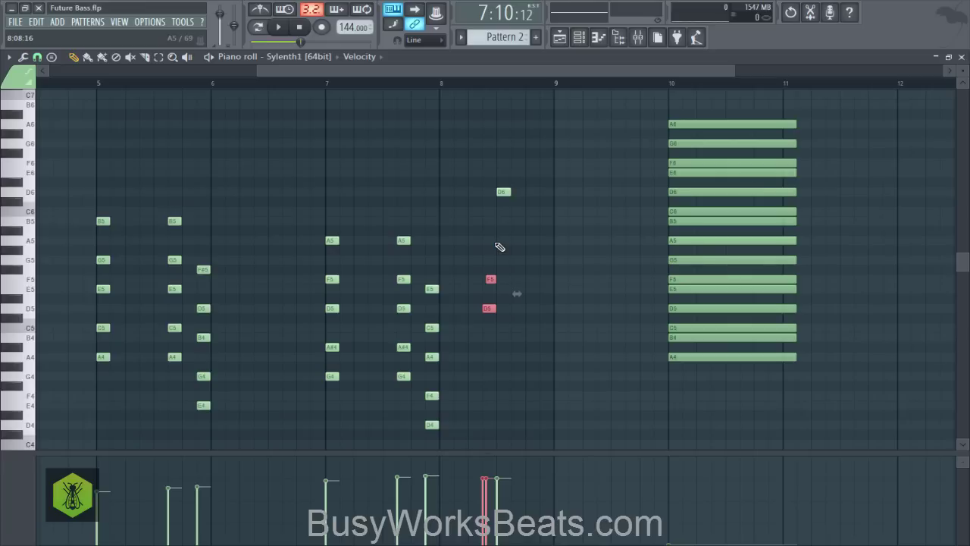
# Add A5 and C6 to the strummed bar 8 chord, lengthen its five notes past the start of bar 9, and audition it.
pyautogui.click(495, 240)
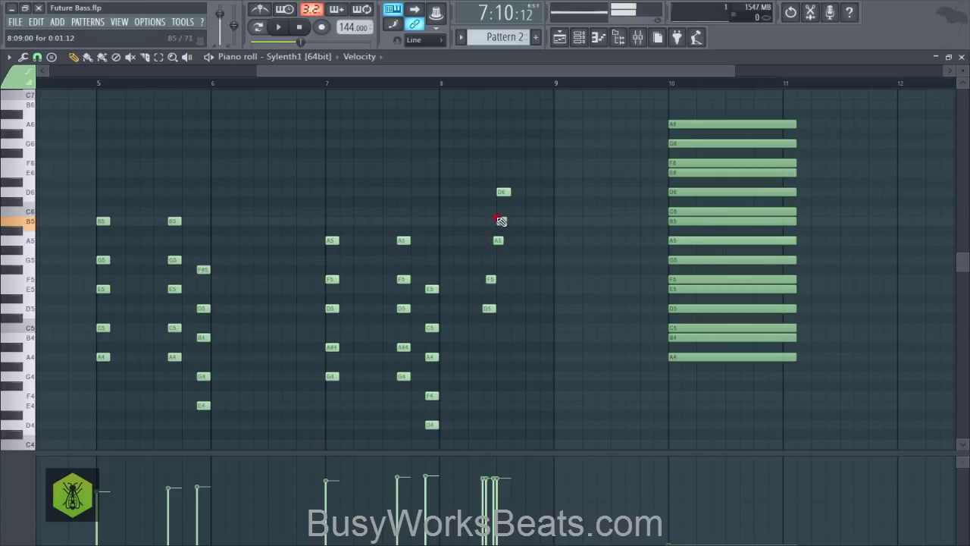
pyautogui.moveTo(501, 220); pyautogui.dragTo(580, 200)
pyautogui.press('space')
pyautogui.press('space')
pyautogui.press('space')
pyautogui.press('space')
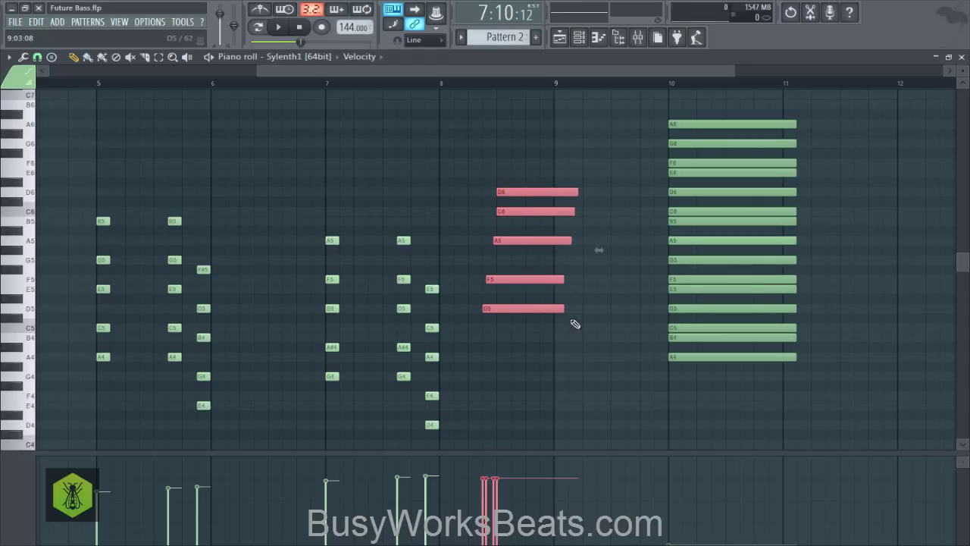
# Shorten the five strummed bar 8 chord notes together so that D6 ends at the start of bar 9.
pyautogui.moveTo(563, 333); pyautogui.dragTo(556, 307)
pyautogui.keyDown('ctrl'); pyautogui.keyDown('shift'); pyautogui.click(524, 192); pyautogui.keyUp('shift'); pyautogui.keyUp('ctrl')
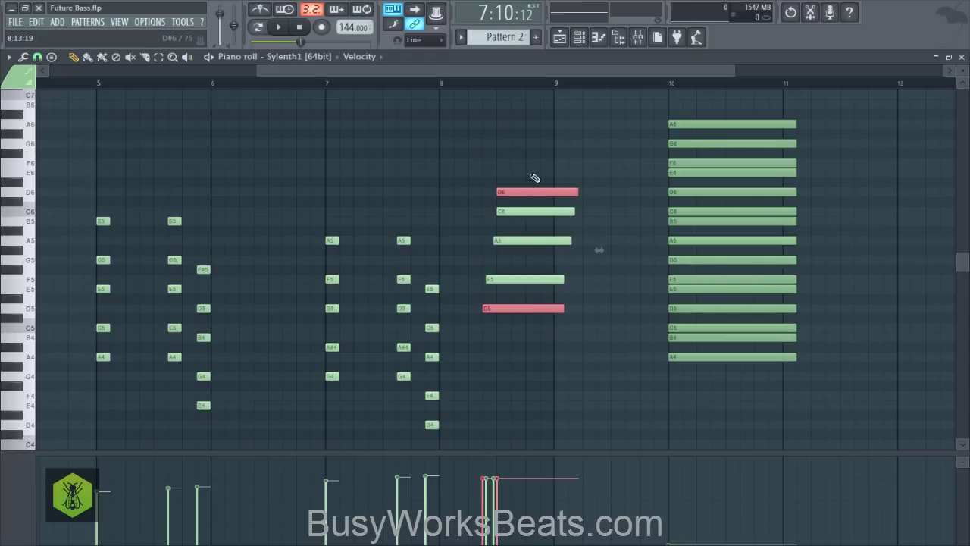
pyautogui.click(524, 191)
pyautogui.keyDown('ctrl'); pyautogui.keyDown('shift'); pyautogui.click(519, 309); pyautogui.keyUp('shift'); pyautogui.keyUp('ctrl')
pyautogui.click(514, 362)
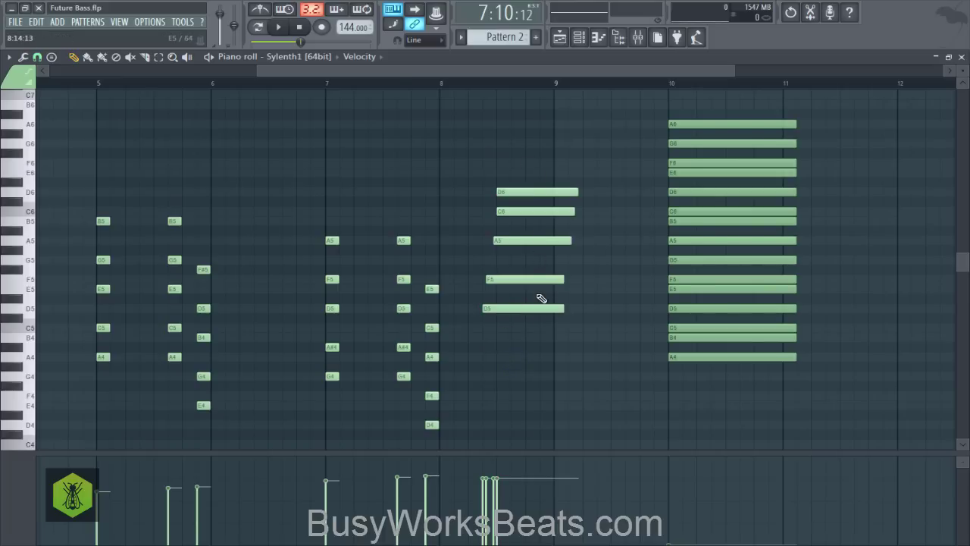
pyautogui.press('space')
pyautogui.moveTo(556, 330)
pyautogui.mouseDown()
pyautogui.moveTo(558, 224)
pyautogui.moveTo(577, 194)
pyautogui.moveTo(553, 193)
pyautogui.mouseUp()
pyautogui.press('space')
# Lengthen the D5 and F5 notes of the strummed chord to end at the start of bar 9.
pyautogui.moveTo(538, 319); pyautogui.dragTo(539, 218)
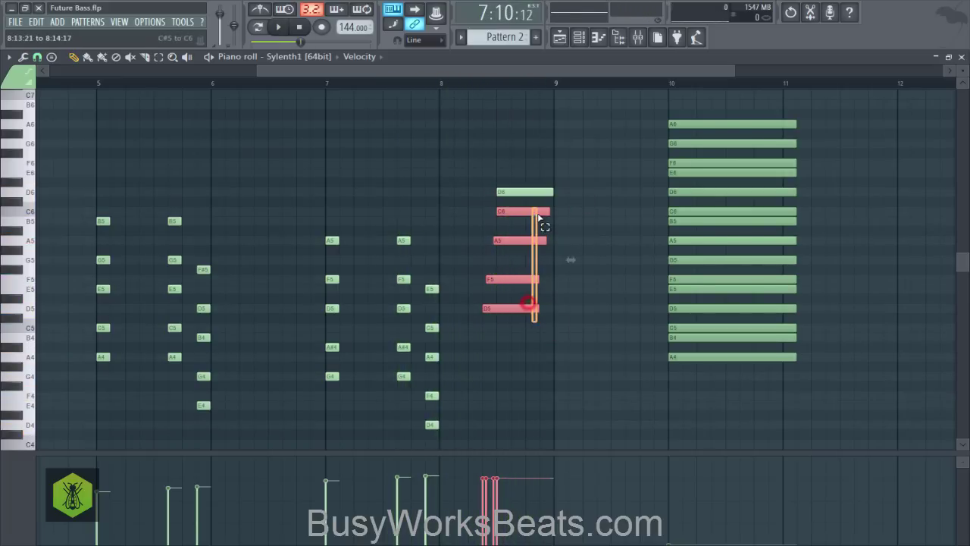
pyautogui.moveTo(530, 321); pyautogui.dragTo(539, 279)
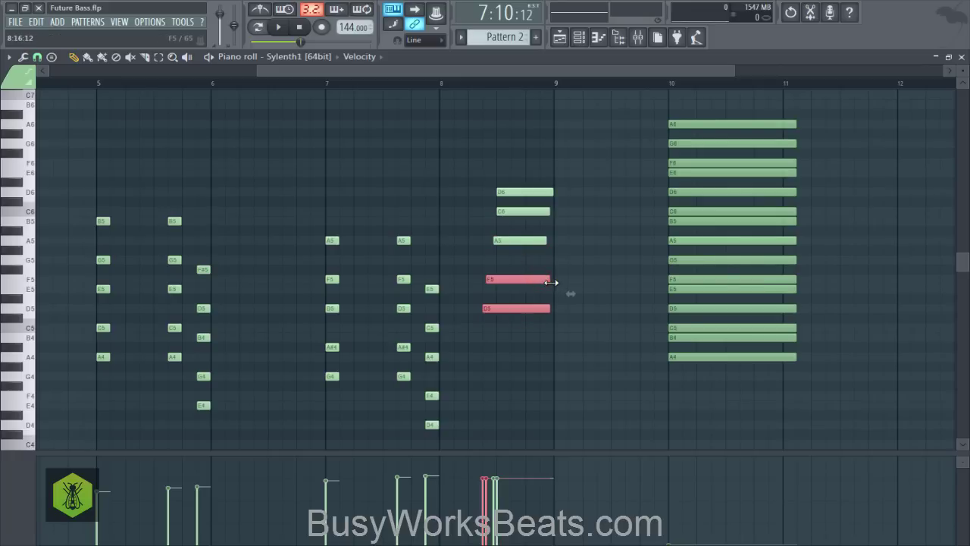
pyautogui.moveTo(537, 244); pyautogui.dragTo(542, 213)
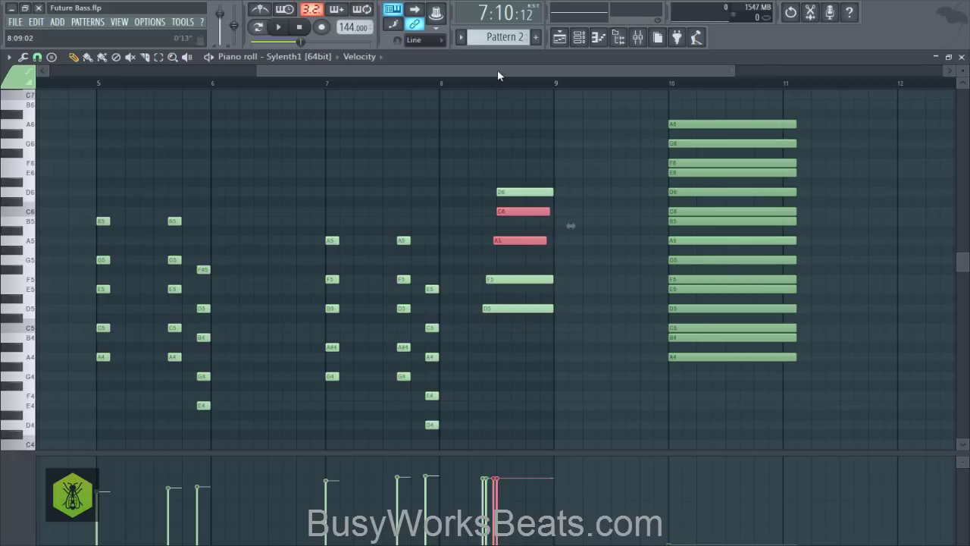
# Move the whole scale stack to the start of bar 15 and set the playback position just before bar 8.
pyautogui.scroll(-3, 506, 94)
pyautogui.moveTo(630, 122); pyautogui.dragTo(908, 356)
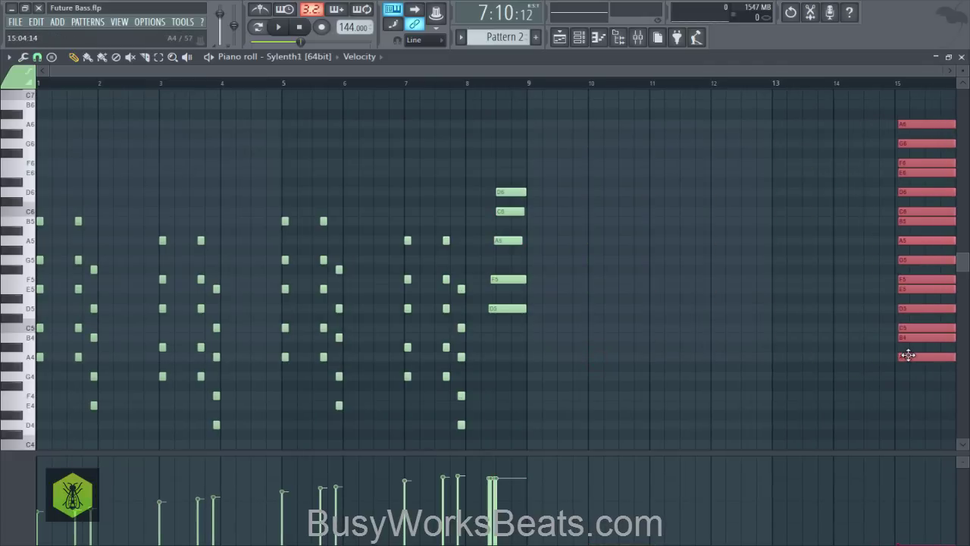
pyautogui.rightClick(825, 342)
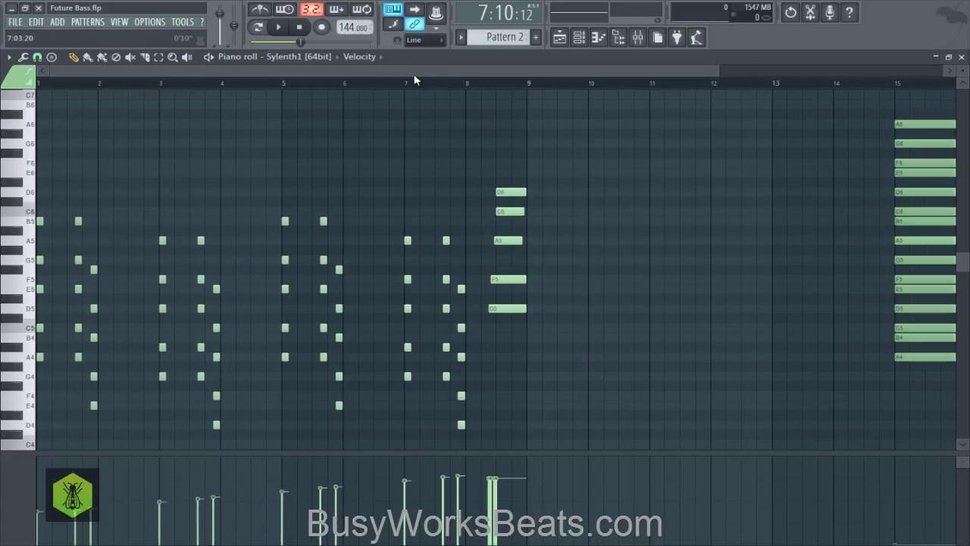
pyautogui.moveTo(415, 78); pyautogui.dragTo(634, 113)
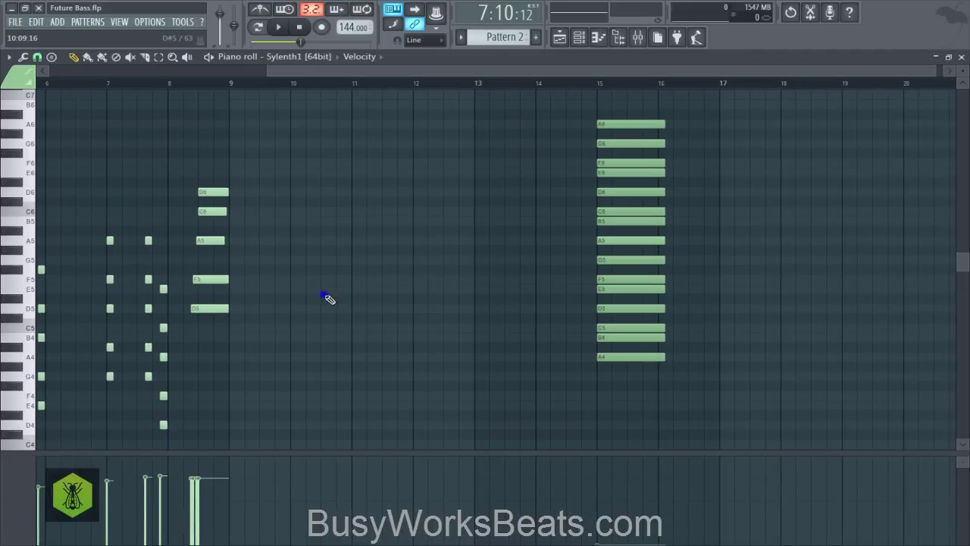
pyautogui.click(161, 80)
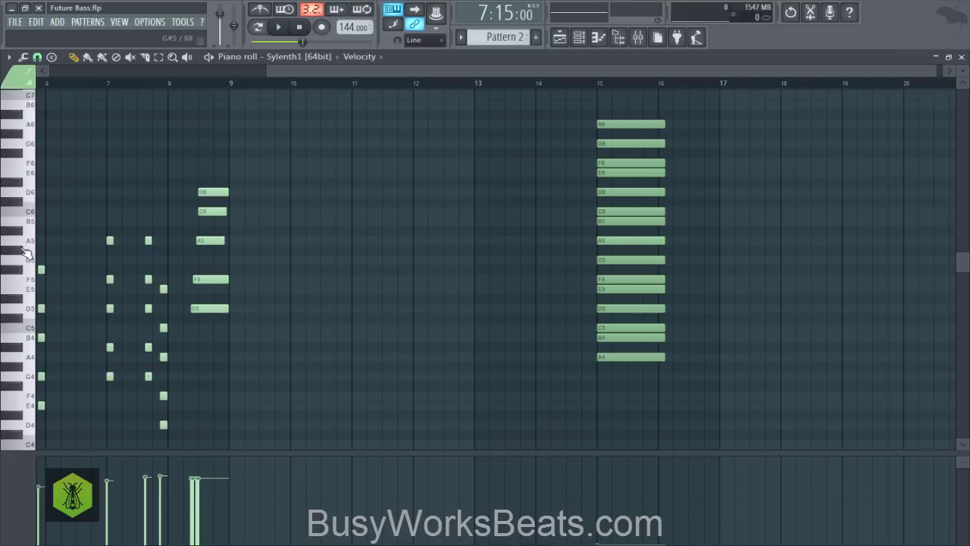
# Add an A5 note spanning bar 9 from its start to bar 10 and save the project.
pyautogui.moveTo(22, 258); pyautogui.dragTo(32, 248)
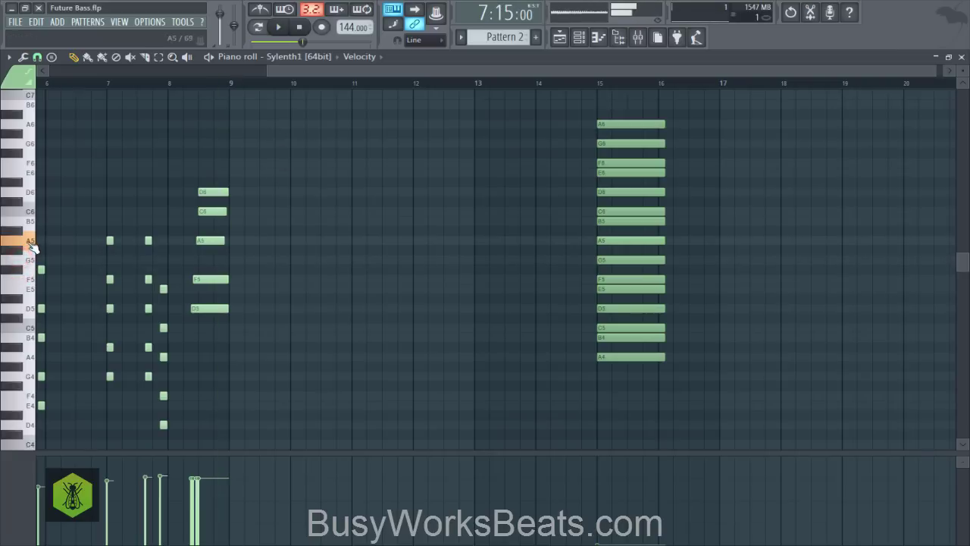
pyautogui.click(233, 242)
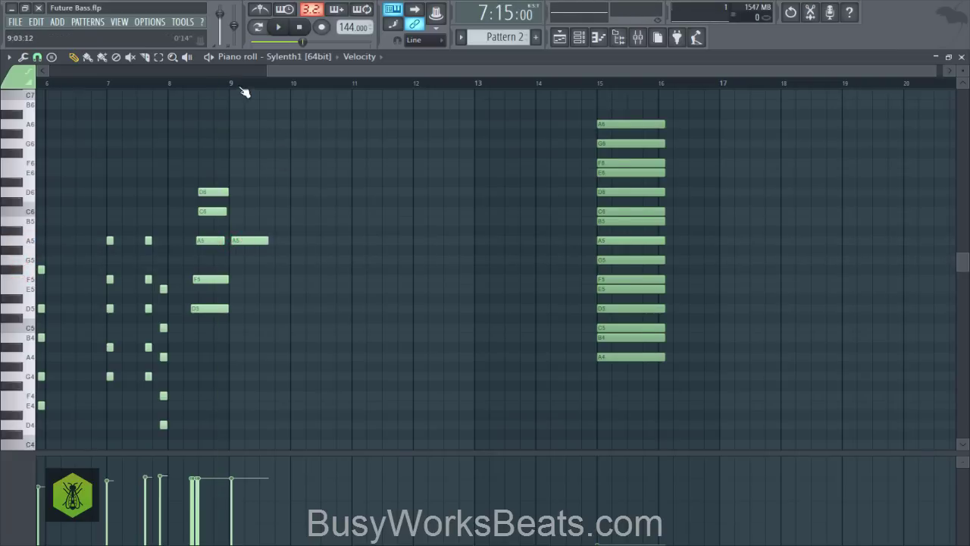
pyautogui.scroll(2, 242, 240)
pyautogui.click(238, 240)
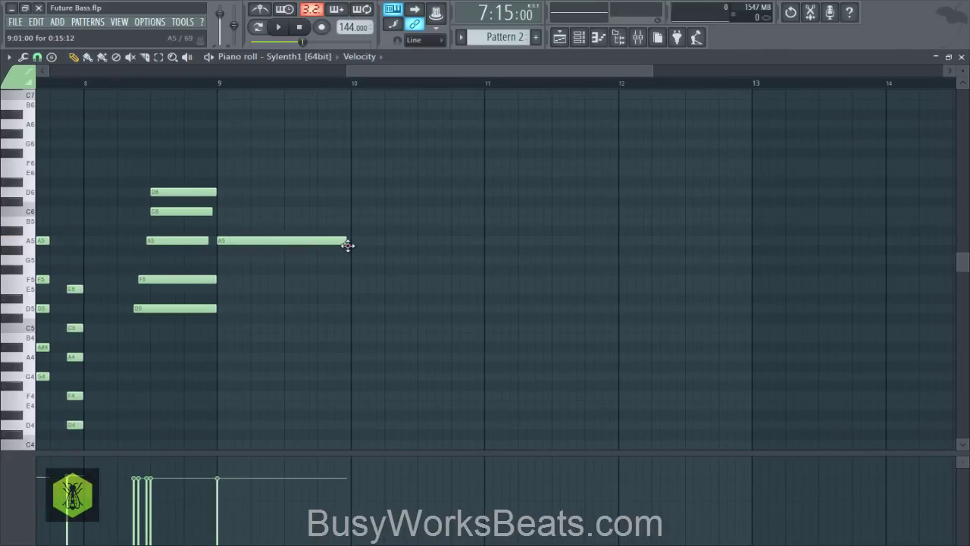
pyautogui.click(349, 247)
pyautogui.rightClick(361, 249)
pyautogui.rightClick(358, 251)
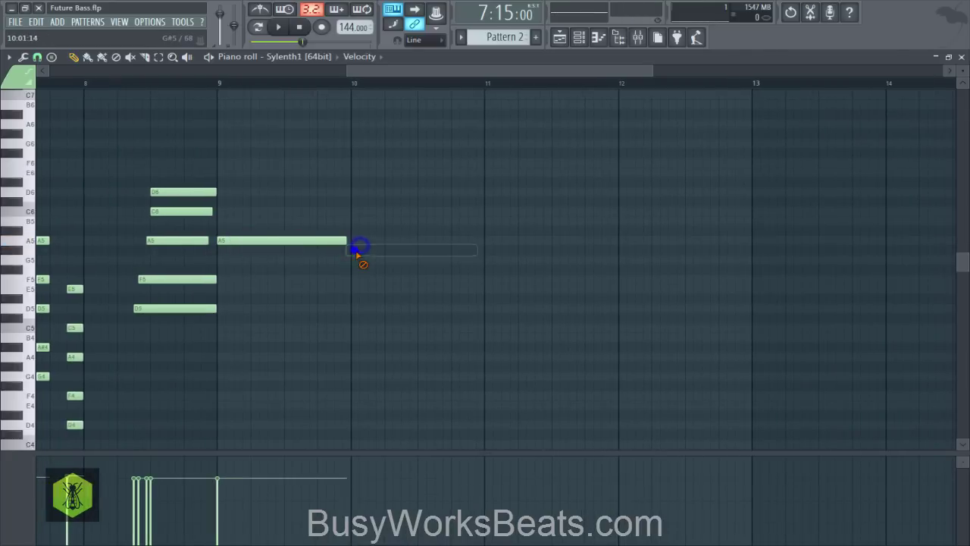
pyautogui.hotkey('ctrl', 's')
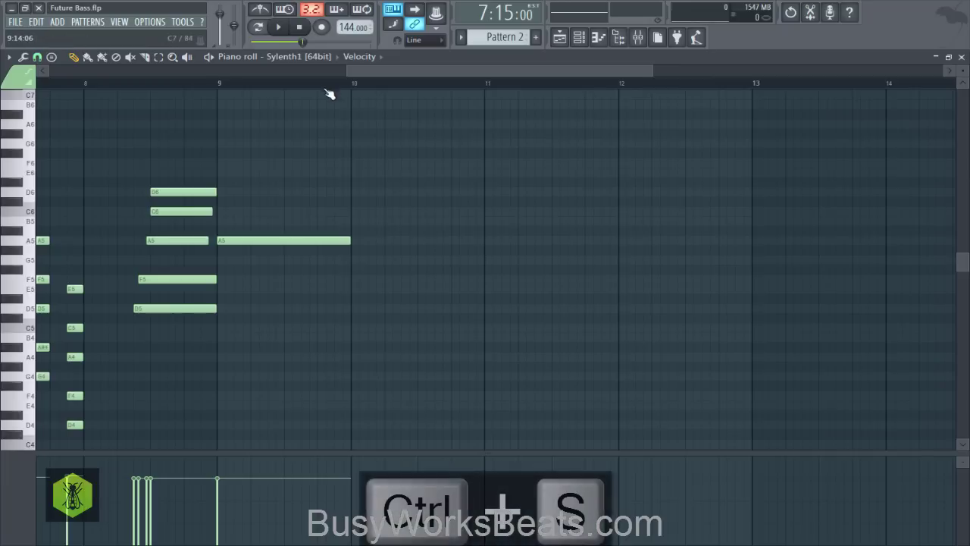
# Mark A5, F5, D5 and B4 in the scale stack and extend the stack downward with G4, F4, E4, D4 and C4.
pyautogui.scroll(-3, 328, 92)
pyautogui.moveTo(291, 195); pyautogui.dragTo(310, 248)
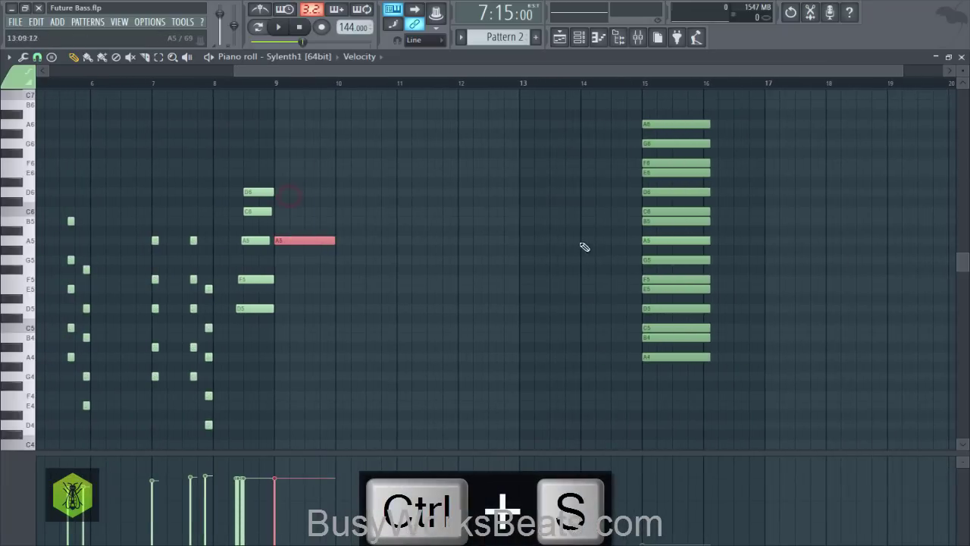
pyautogui.moveTo(645, 243); pyautogui.dragTo(654, 246)
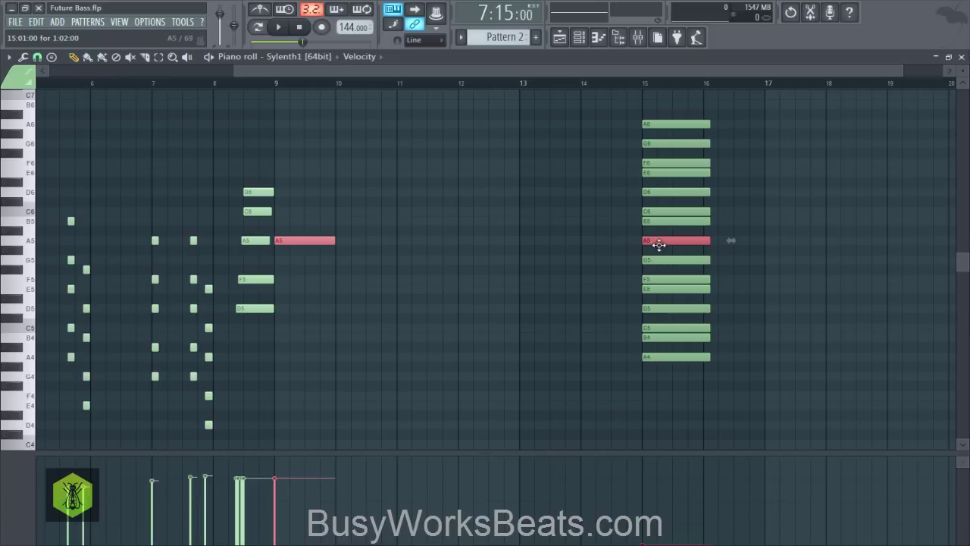
pyautogui.keyDown('shift'); pyautogui.click(661, 279); pyautogui.keyUp('shift')
pyautogui.keyDown('shift'); pyautogui.click(662, 310); pyautogui.keyUp('shift')
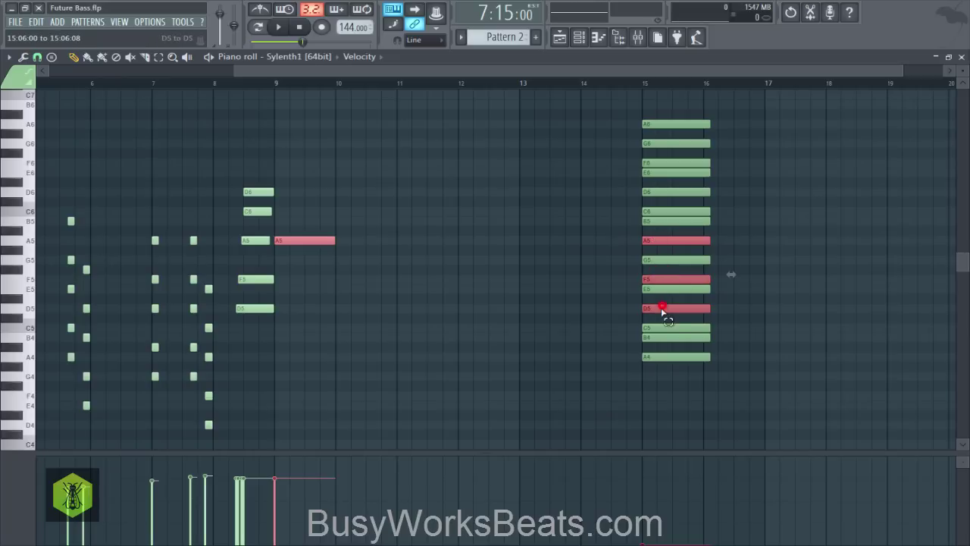
pyautogui.keyDown('shift'); pyautogui.click(666, 337); pyautogui.keyUp('shift')
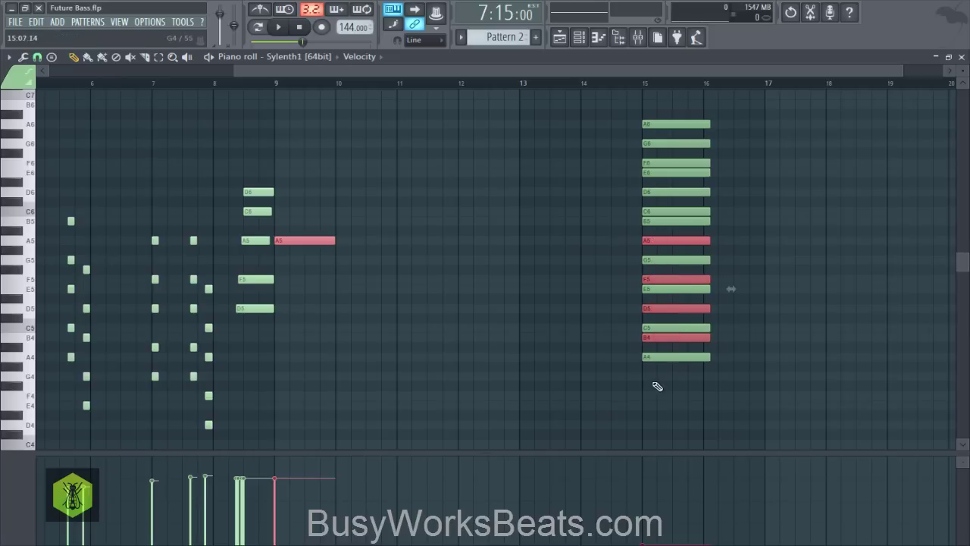
pyautogui.moveTo(671, 384)
pyautogui.mouseDown()
pyautogui.moveTo(671, 273)
pyautogui.moveTo(650, 229)
pyautogui.moveTo(673, 348)
pyautogui.moveTo(653, 359)
pyautogui.mouseUp()
pyautogui.click(604, 297)
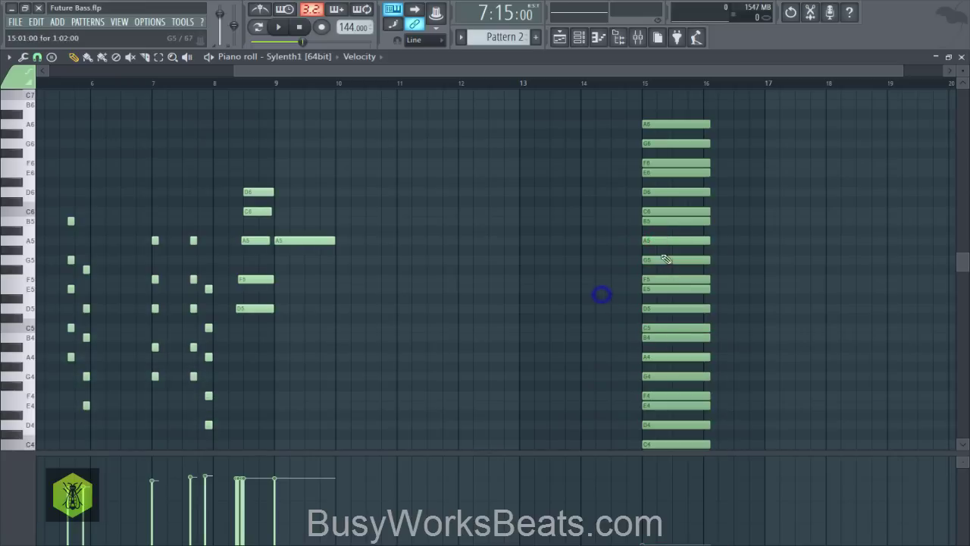
# Mark A5, F5, D5, B4 and G4 in the bar 15 scale stack as tones for the bar 9 chord.
pyautogui.keyDown('shift'); pyautogui.click(655, 241); pyautogui.keyUp('shift')
pyautogui.keyDown('shift'); pyautogui.click(663, 279); pyautogui.keyUp('shift')
pyautogui.keyDown('shift'); pyautogui.click(661, 308); pyautogui.keyUp('shift')
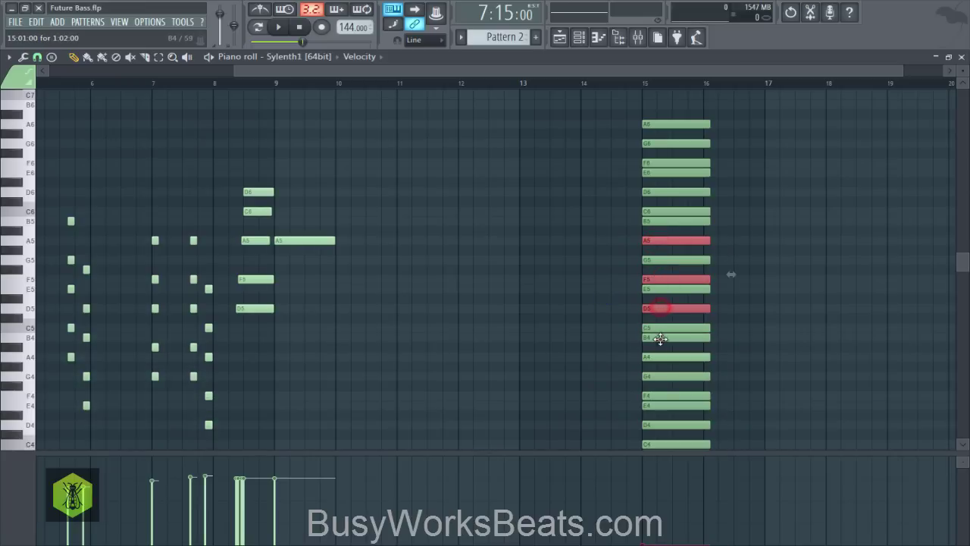
pyautogui.keyDown('shift'); pyautogui.click(660, 338); pyautogui.keyUp('shift')
pyautogui.keyDown('shift'); pyautogui.click(661, 376); pyautogui.keyUp('shift')
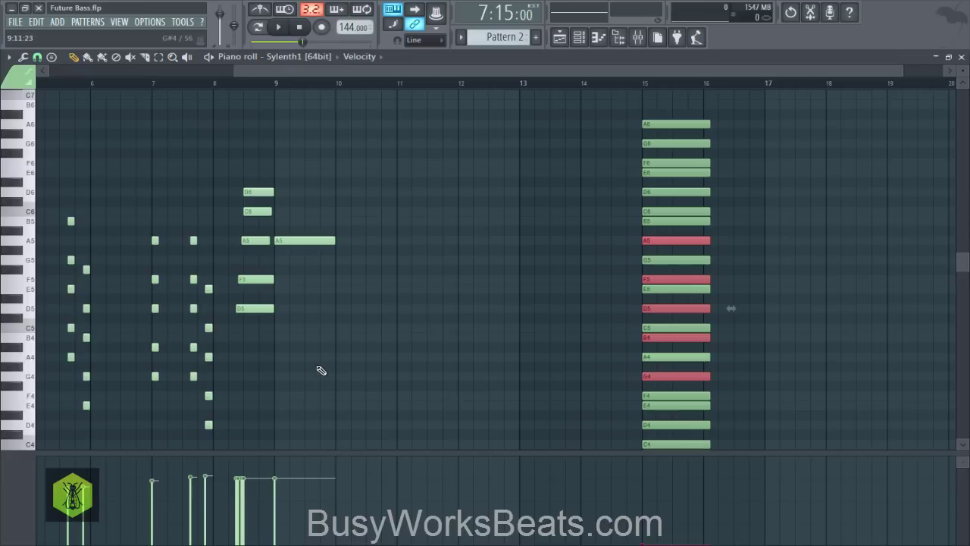
# Add long G4, B4, D5 and F5 notes below A5 near the start of bar 9.
pyautogui.click(281, 376)
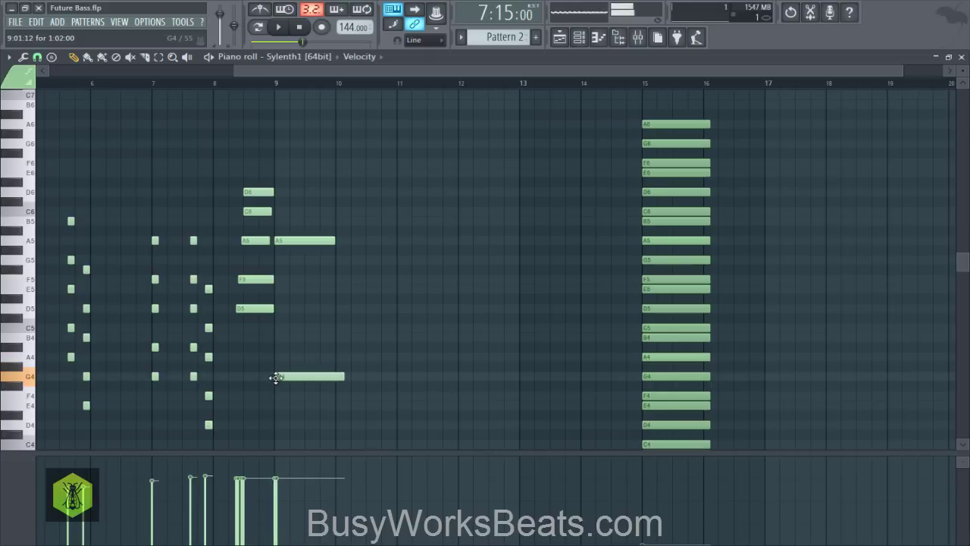
pyautogui.click(277, 337)
pyautogui.click(281, 309)
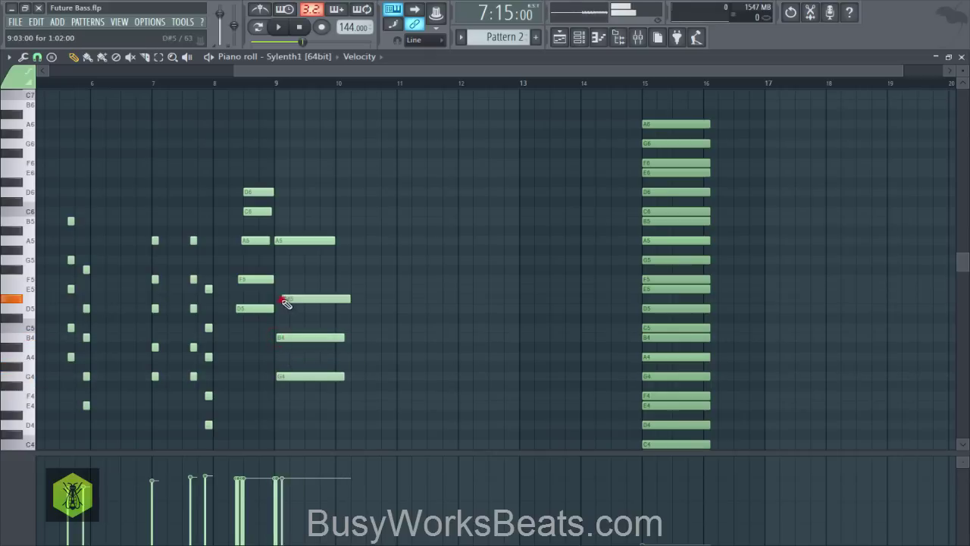
pyautogui.click(288, 279)
pyautogui.moveTo(290, 281); pyautogui.dragTo(281, 278)
# Align the F5, D5, B4 and G4 notes exactly to the start of bar 9 and play the passage.
pyautogui.press('space')
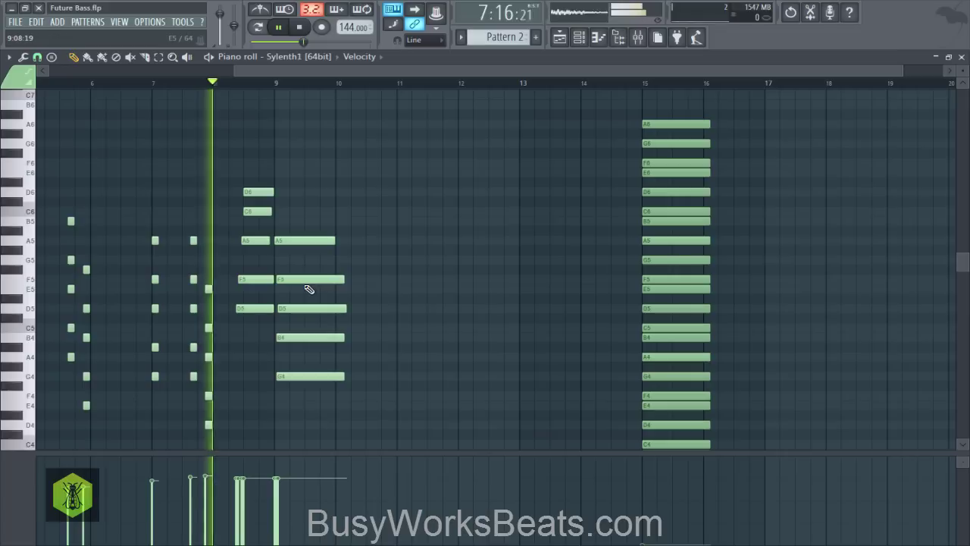
pyautogui.press('space')
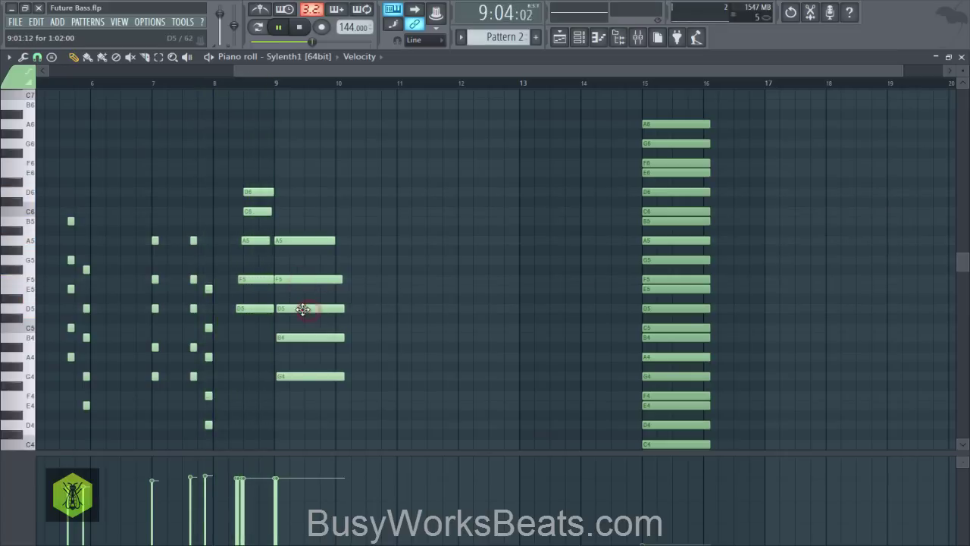
pyautogui.moveTo(306, 309); pyautogui.dragTo(299, 339)
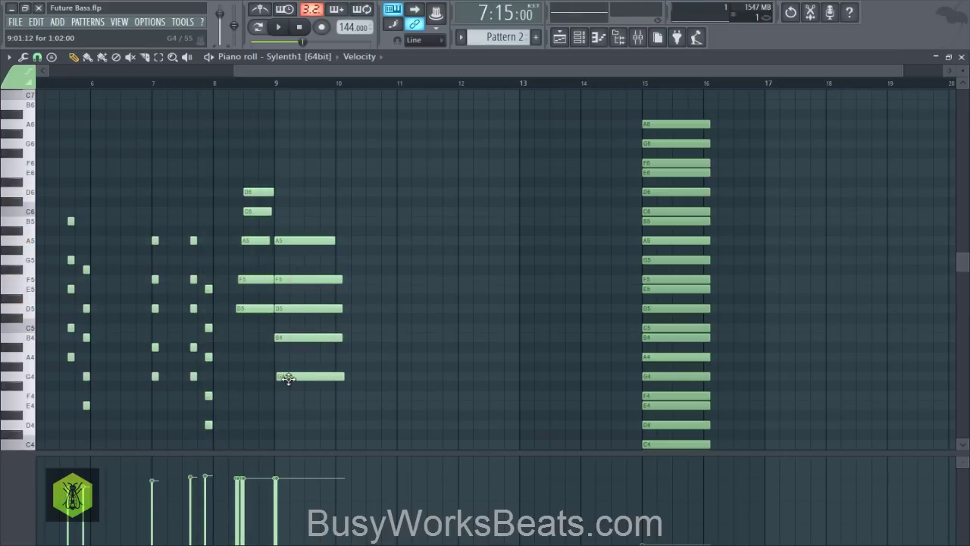
pyautogui.moveTo(288, 379); pyautogui.dragTo(286, 378)
pyautogui.press('space')
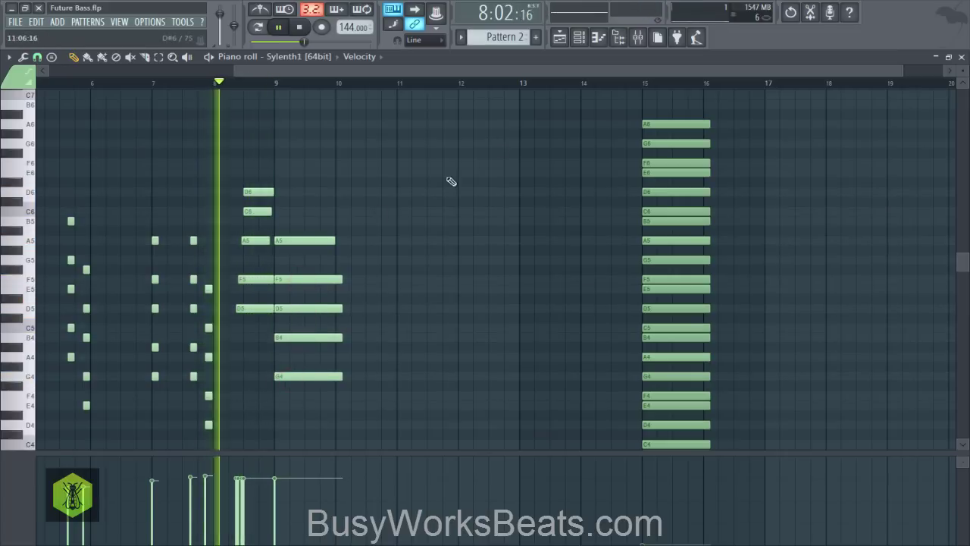
# Trim the Pattern 2 clip in the playlist to the start of bar 15 and reopen the Sylenth1 piano roll.
pyautogui.click(560, 38)
pyautogui.click(223, 146)
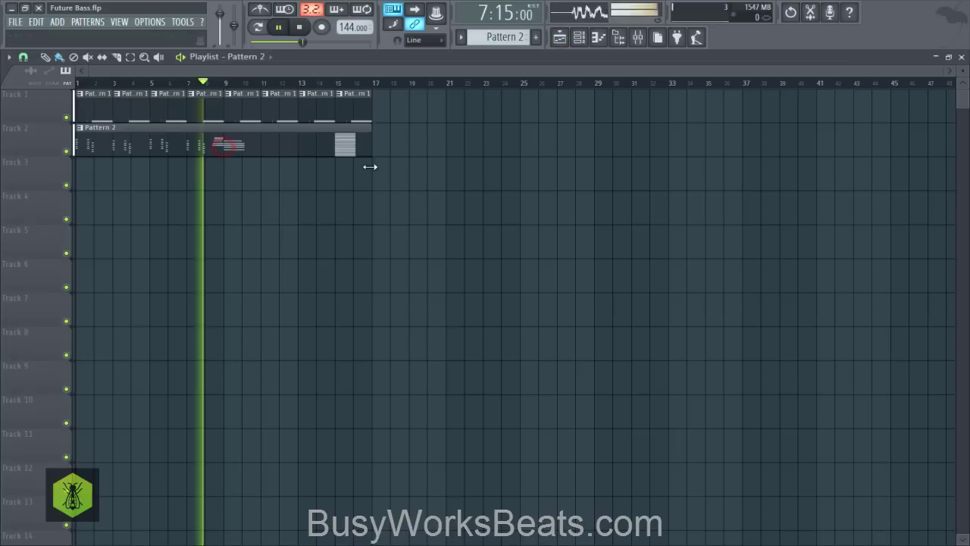
pyautogui.moveTo(370, 157); pyautogui.dragTo(335, 153)
pyautogui.click(582, 39)
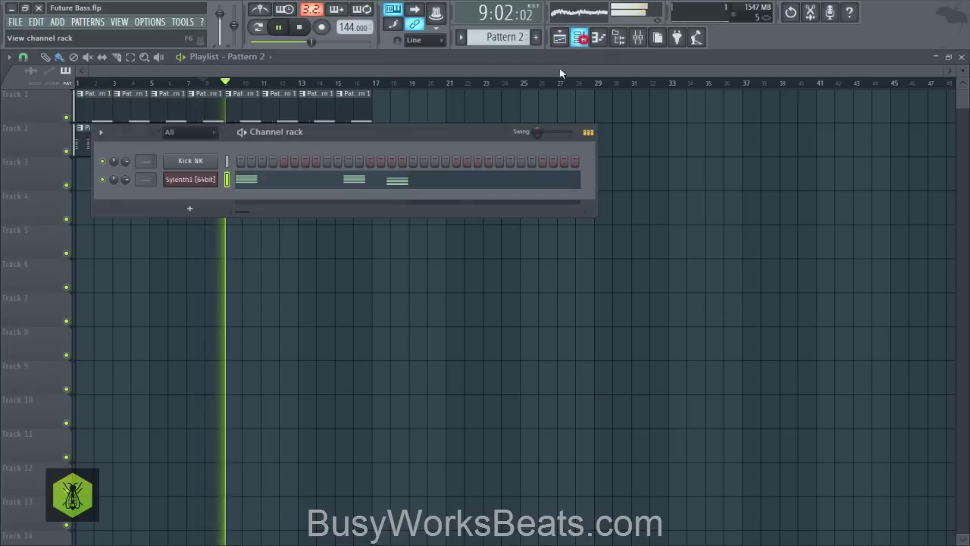
pyautogui.click(377, 181)
pyautogui.press('space')
# Slice off the ends of the bar 9 chord notes so all five end at bar 10, and play the passage.
pyautogui.moveTo(319, 89); pyautogui.dragTo(384, 71)
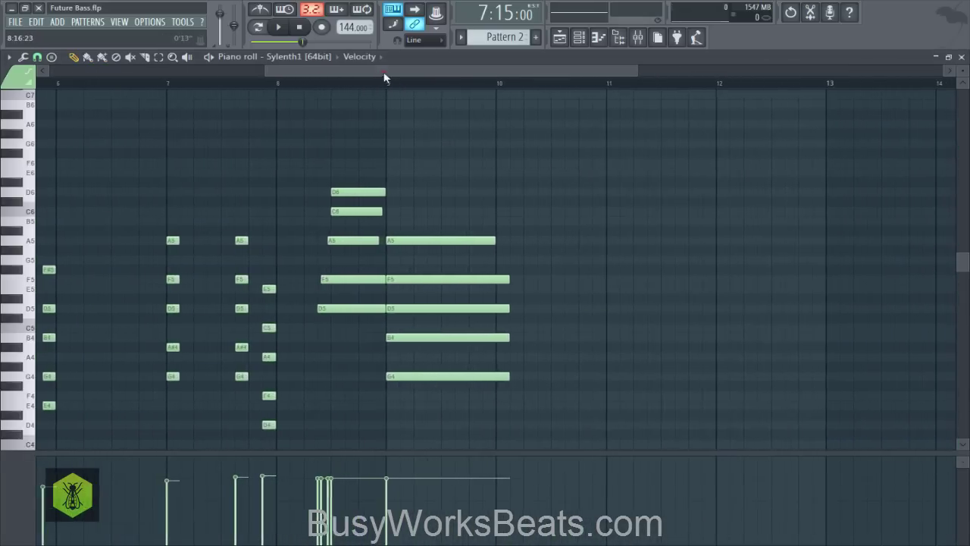
pyautogui.moveTo(325, 179); pyautogui.dragTo(314, 386)
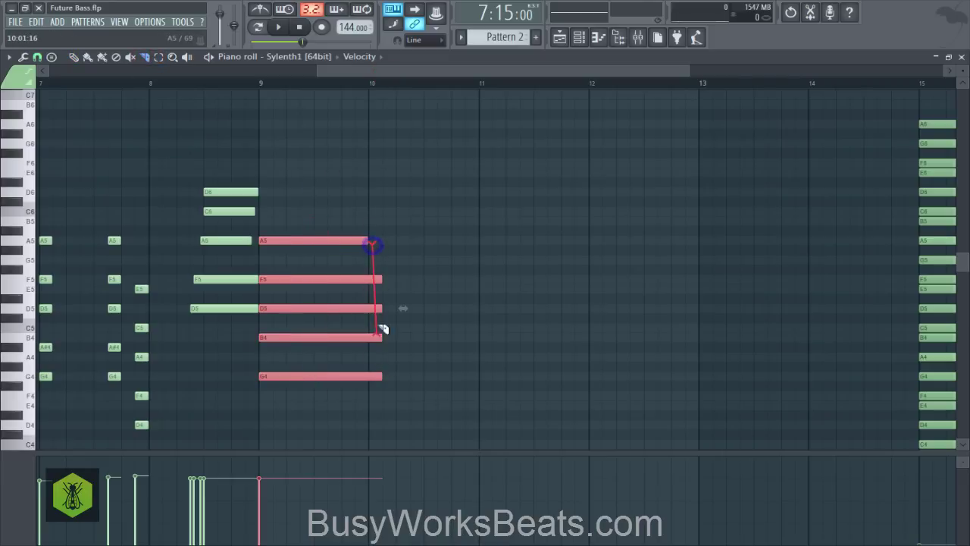
pyautogui.moveTo(383, 329); pyautogui.dragTo(382, 332)
pyautogui.moveTo(366, 264); pyautogui.dragTo(383, 376)
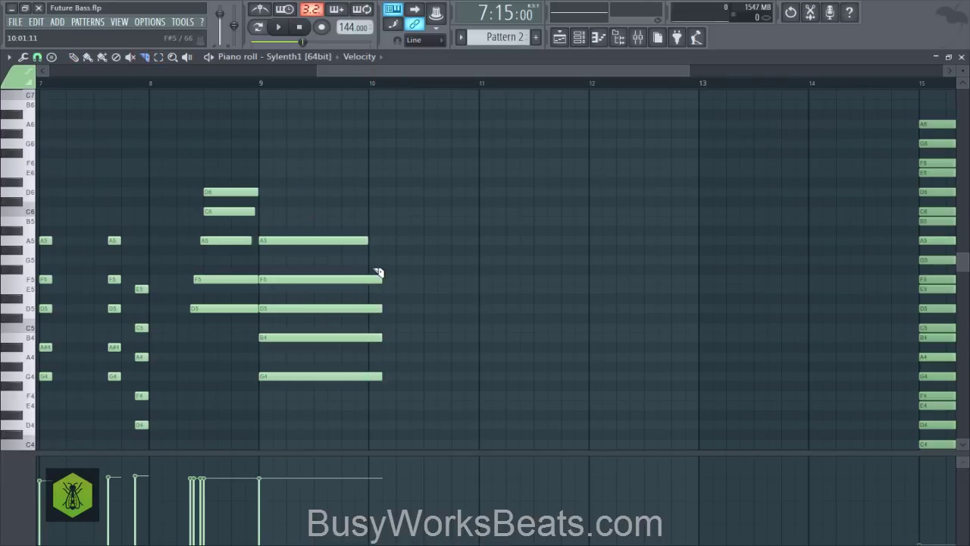
pyautogui.moveTo(375, 254)
pyautogui.mouseDown()
pyautogui.moveTo(385, 373)
pyautogui.moveTo(371, 406)
pyautogui.mouseUp()
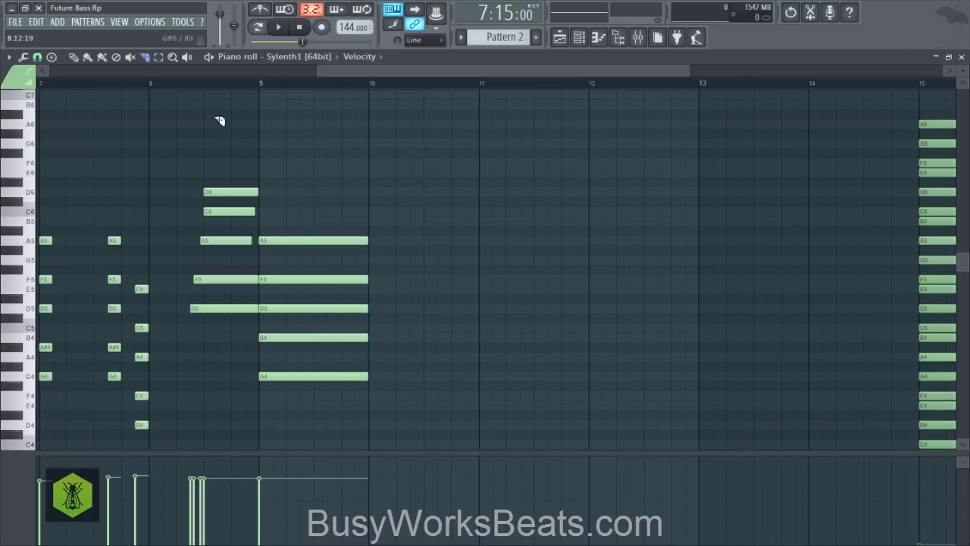
pyautogui.press('space')
pyautogui.click(78, 57)
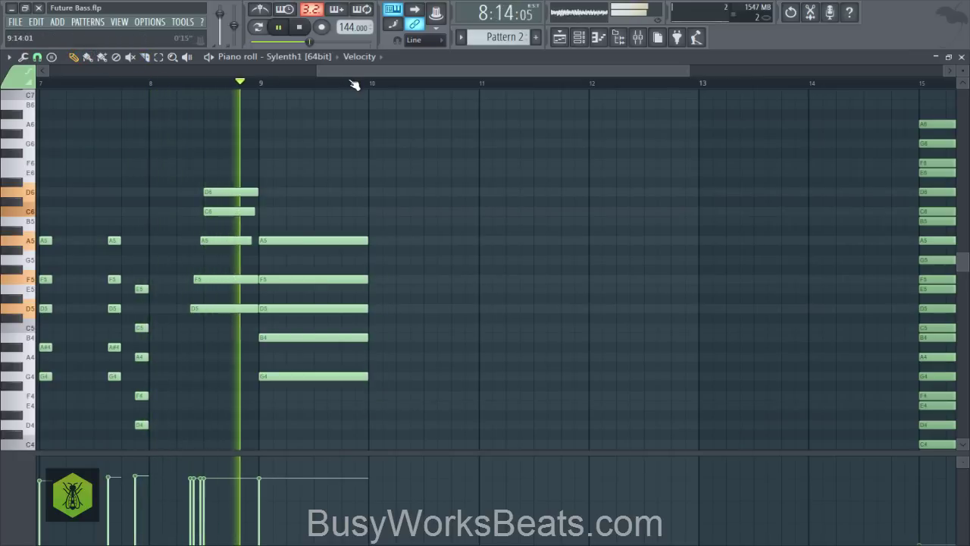
pyautogui.press('space')
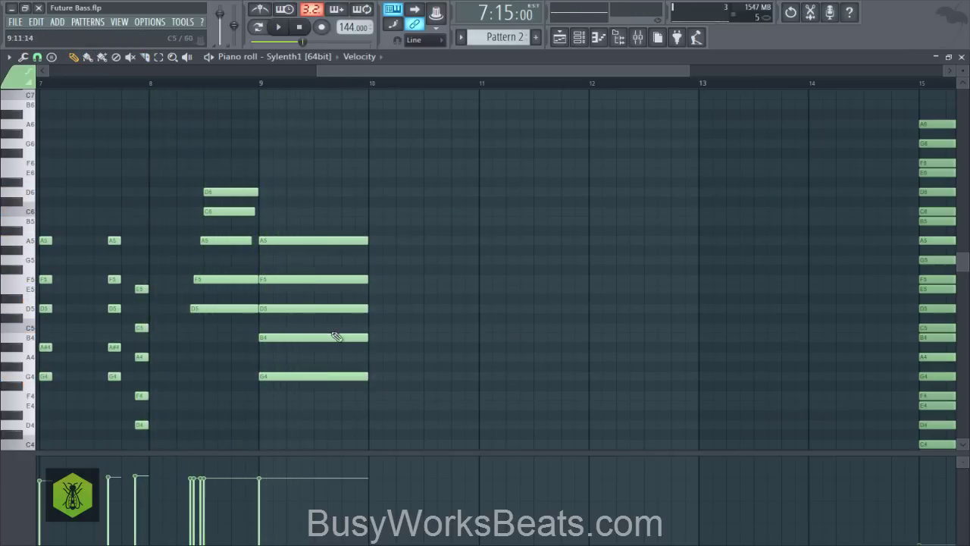
# Add a one-bar A5 note at the start of bar 10, removing the stray A#5 beside it.
pyautogui.click(336, 243)
pyautogui.click(379, 243)
pyautogui.click(379, 231)
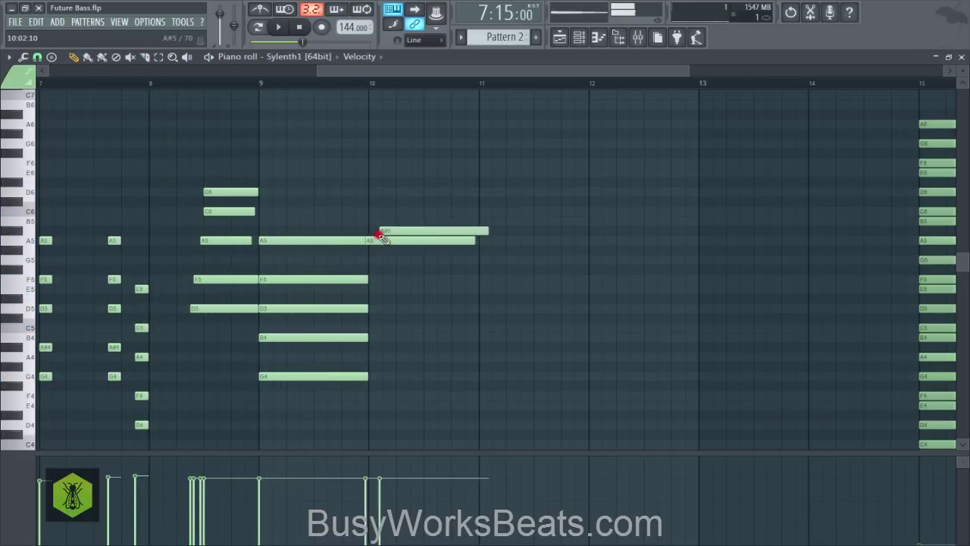
pyautogui.rightClick(394, 228)
pyautogui.click(381, 241)
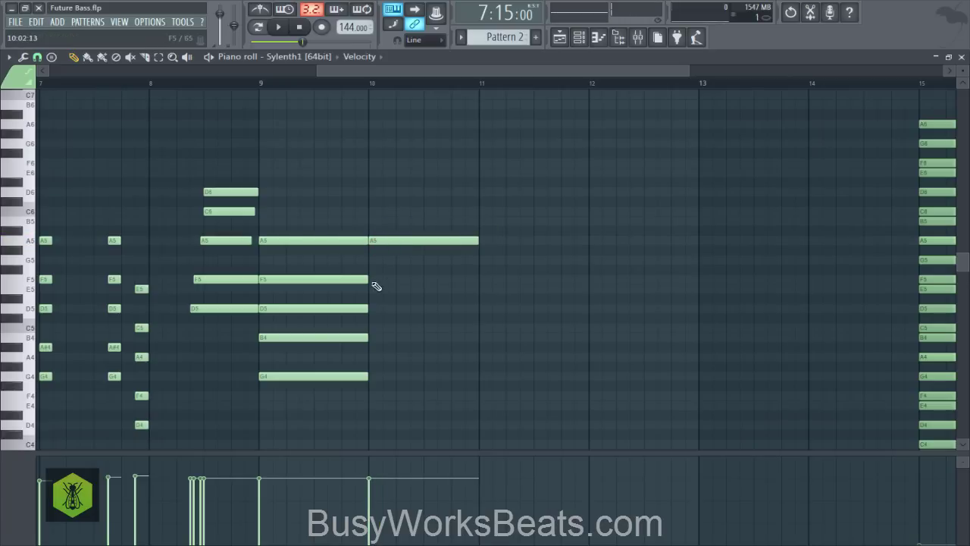
# Stack one-bar F4, A4, C5 and E5 notes beneath the A5 at bar 10 and play the passage.
pyautogui.moveTo(343, 269); pyautogui.dragTo(301, 277)
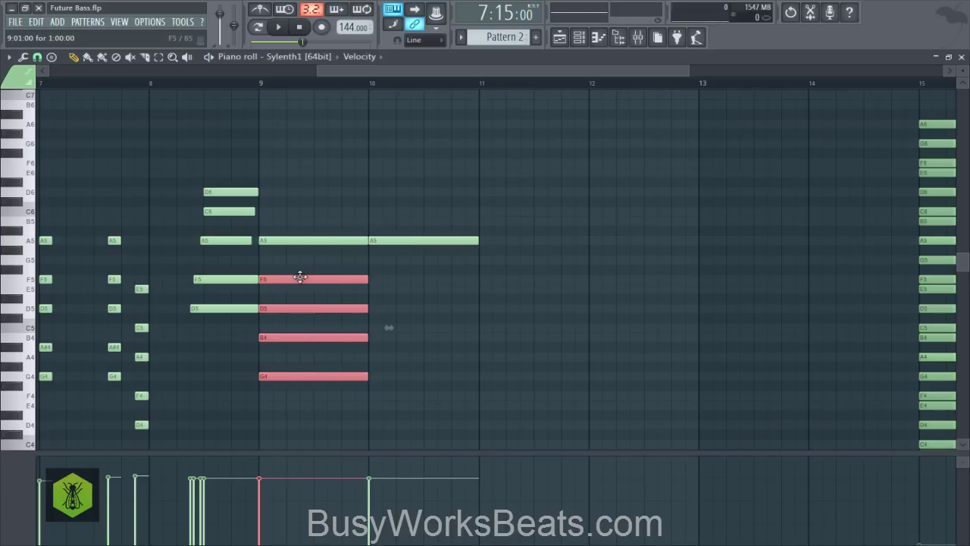
pyautogui.moveTo(363, 69); pyautogui.dragTo(417, 94)
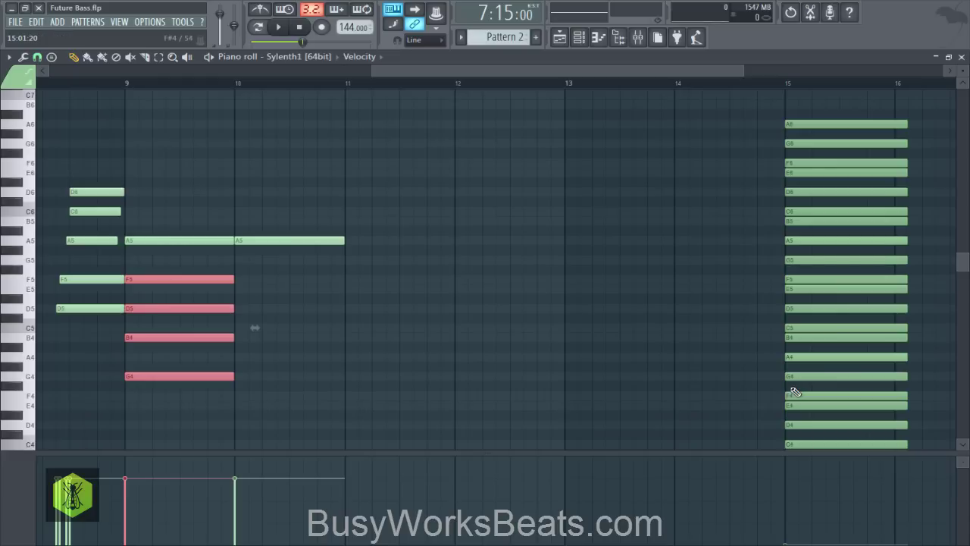
pyautogui.click(292, 390)
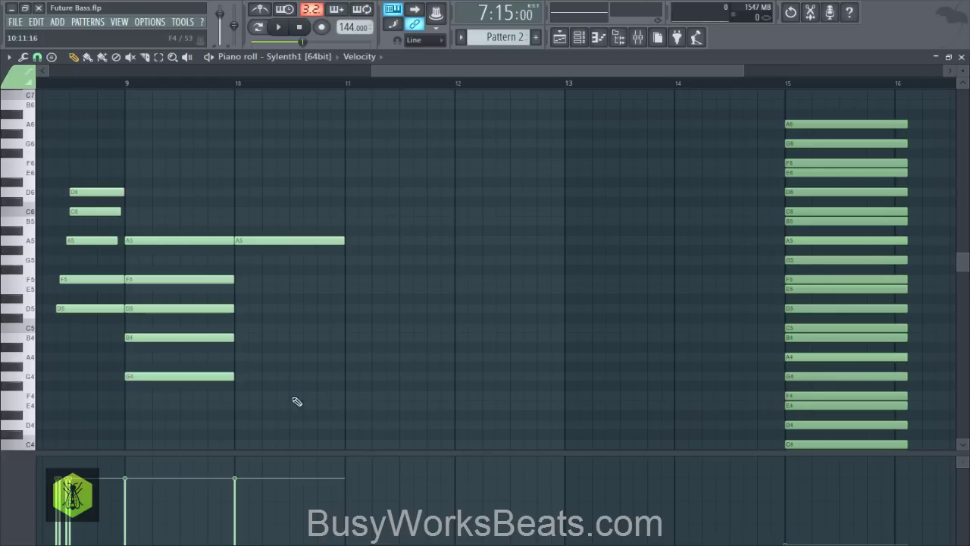
pyautogui.click(237, 396)
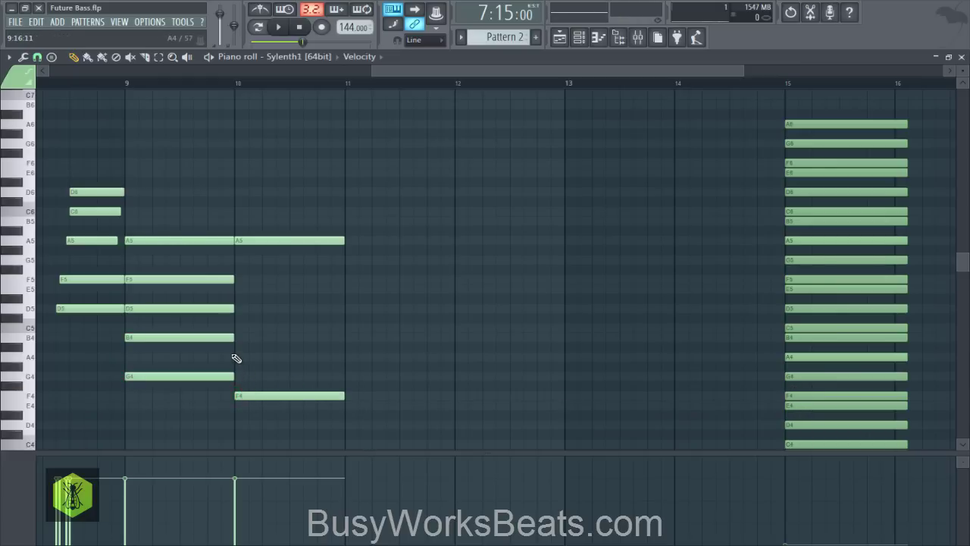
pyautogui.click(236, 356)
pyautogui.click(238, 327)
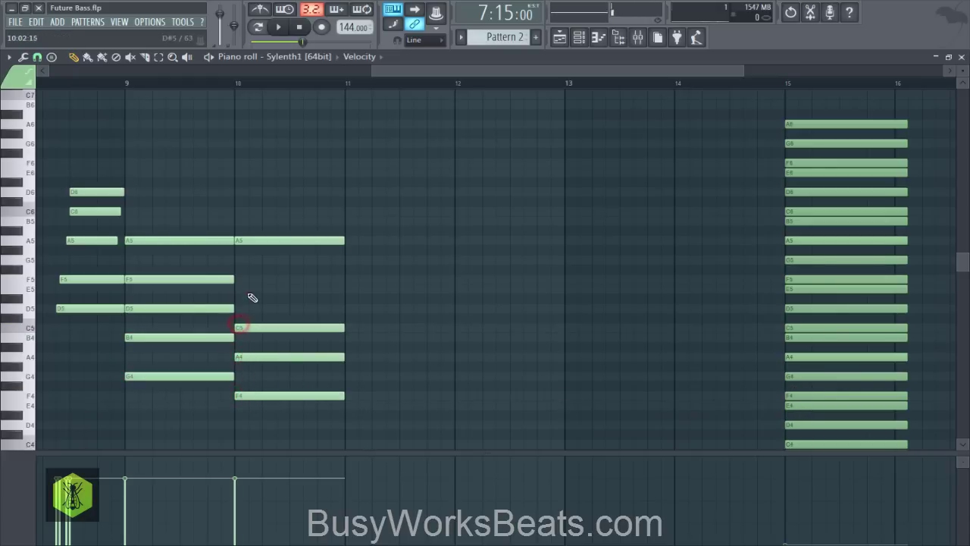
pyautogui.click(247, 288)
pyautogui.click(244, 240)
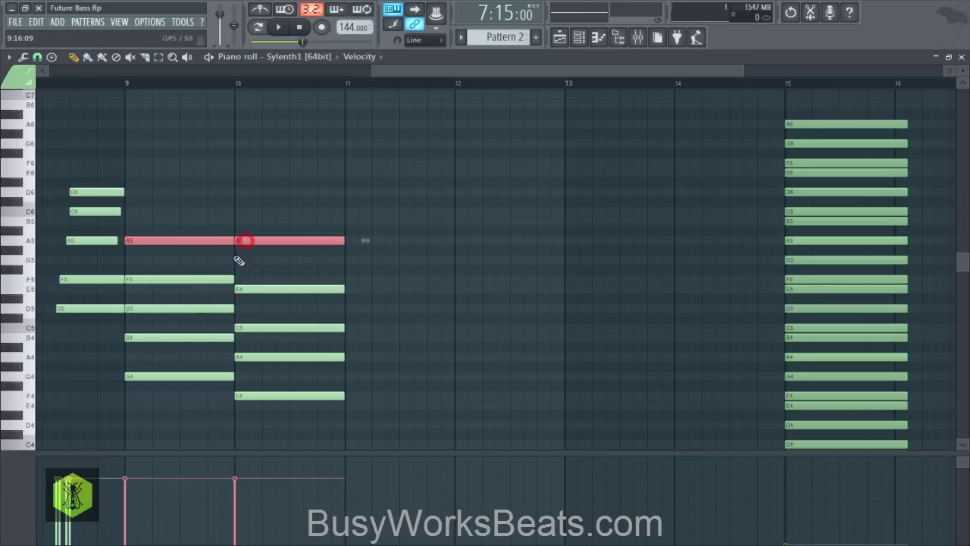
pyautogui.press('space')
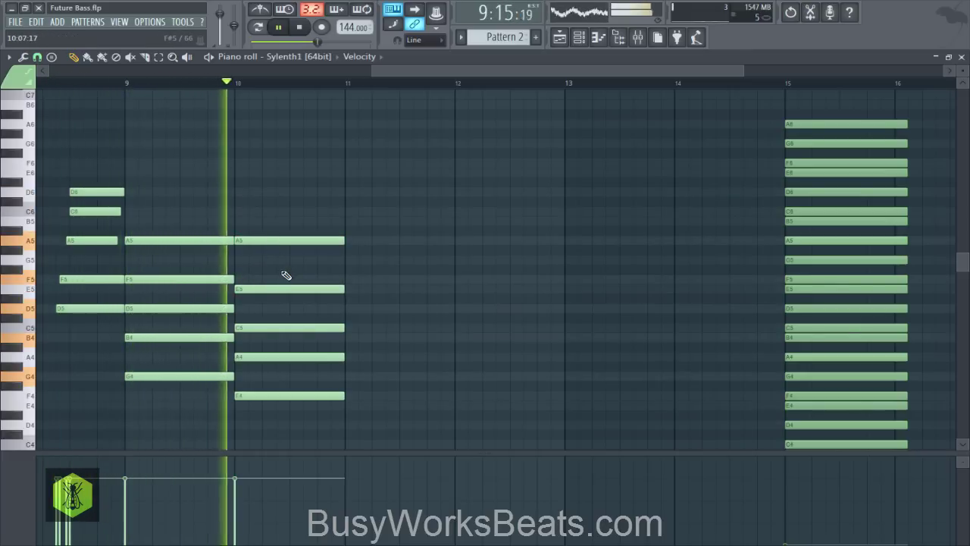
# Trim the bar 9 chord notes to three-quarters of a bar and shift the bar 10 chord earlier to 9:15, checking by playback.
pyautogui.press('space')
pyautogui.moveTo(214, 218); pyautogui.dragTo(209, 373)
pyautogui.moveTo(241, 402); pyautogui.dragTo(238, 241)
pyautogui.press('space')
pyautogui.press('space')
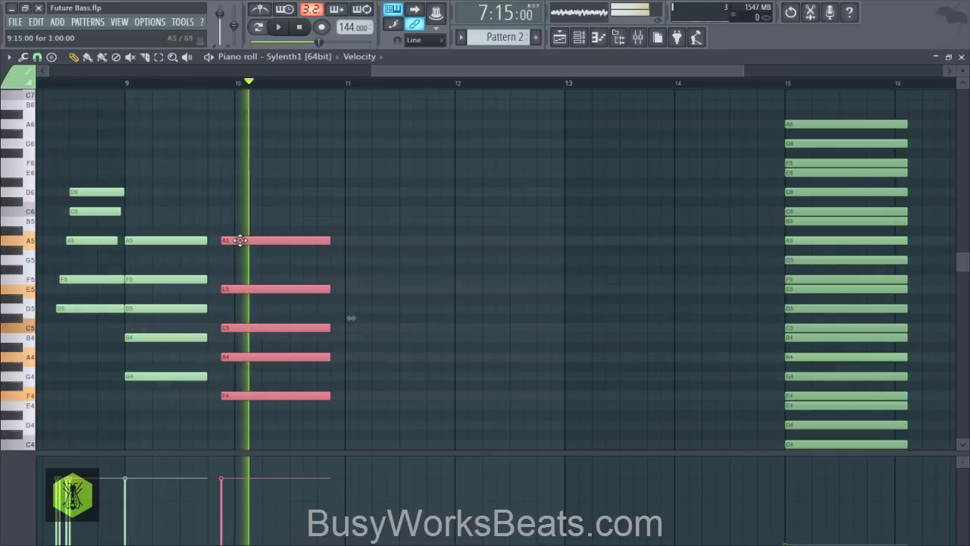
pyautogui.press('space')
pyautogui.rightClick(236, 198)
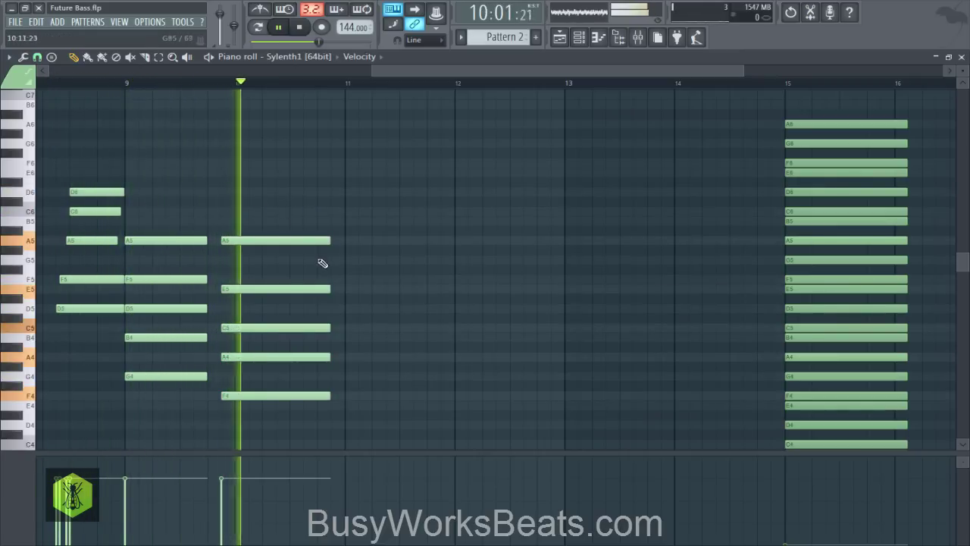
pyautogui.press('space')
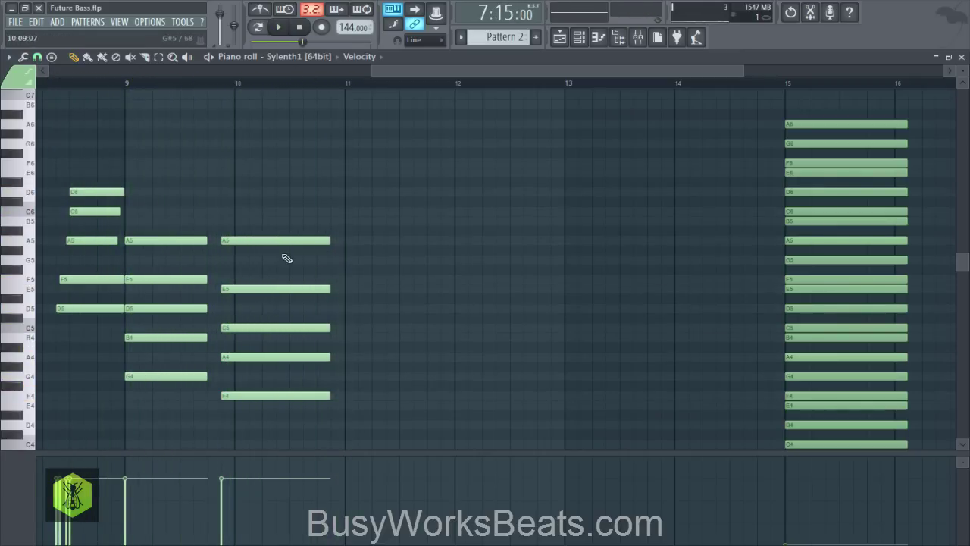
# Copy the two chords from bars 9 and 10 to bar 11 onward, transposed down so G5 is on top, and play them.
pyautogui.click(32, 262)
pyautogui.click(30, 261)
pyautogui.moveTo(311, 241)
pyautogui.mouseDown()
pyautogui.moveTo(195, 251)
pyautogui.moveTo(397, 272)
pyautogui.mouseUp()
pyautogui.rightClick(386, 269)
pyautogui.rightClick(457, 267)
pyautogui.moveTo(427, 426)
pyautogui.mouseDown()
pyautogui.moveTo(176, 229)
pyautogui.moveTo(374, 273)
pyautogui.moveTo(380, 262)
pyautogui.mouseUp()
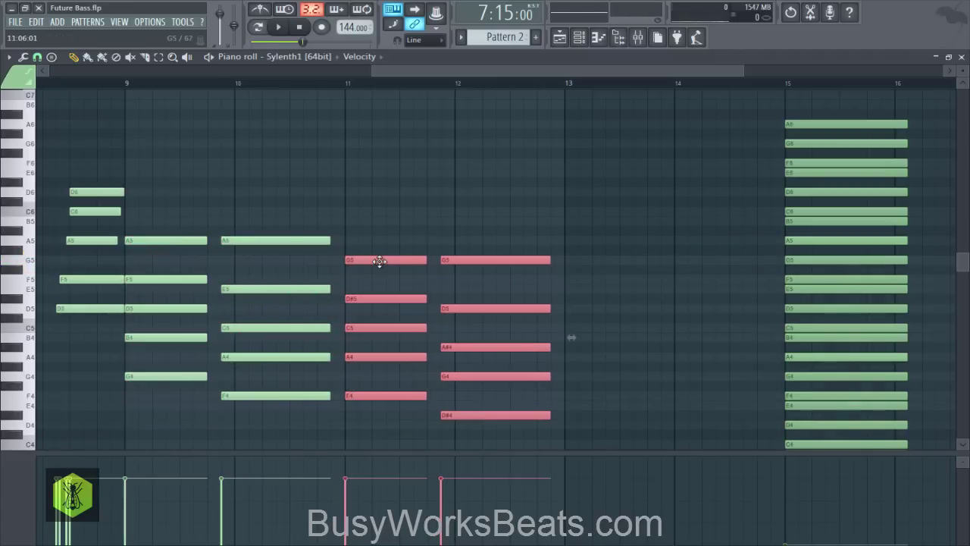
pyautogui.click(311, 84)
pyautogui.press('space')
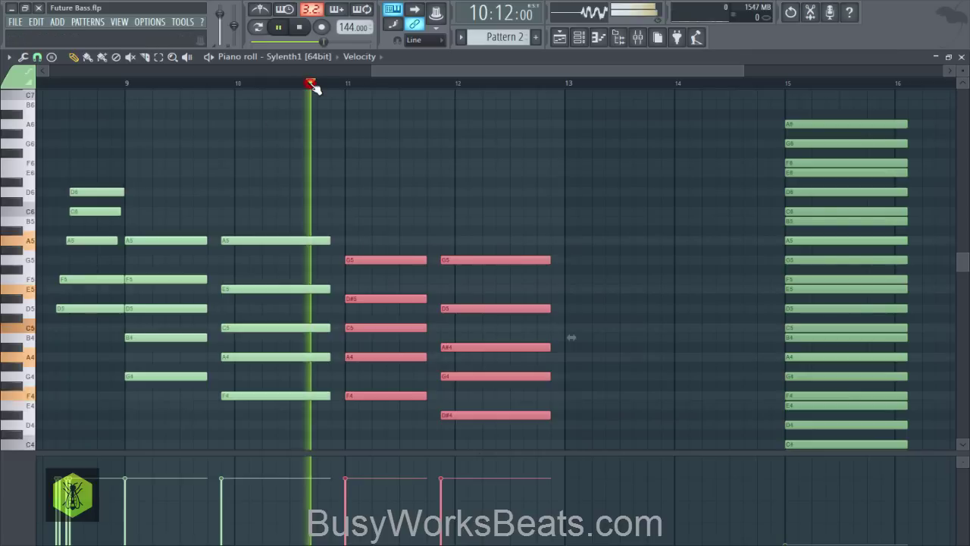
pyautogui.press('space')
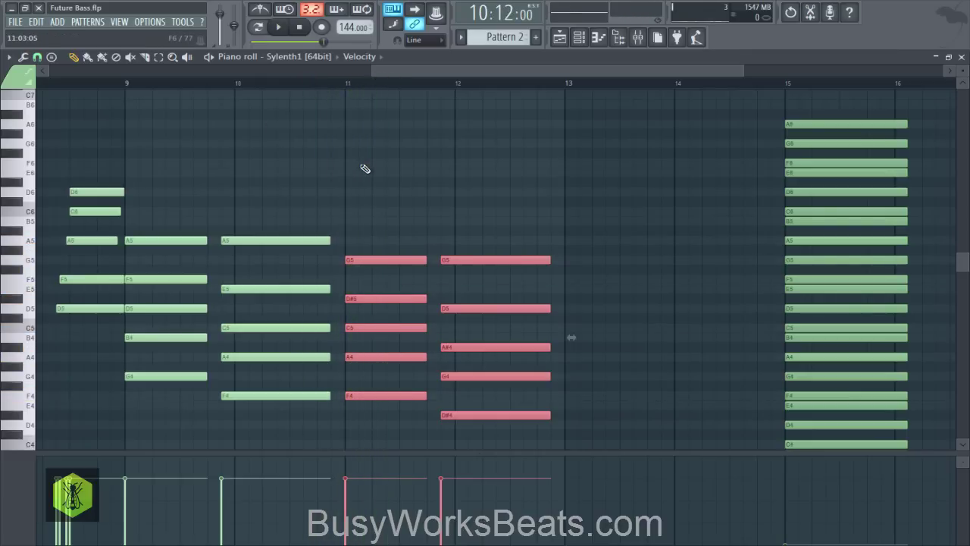
# Delete the copied notes beneath both G5 notes in bars 11 and 12.
pyautogui.rightClick(383, 260)
pyautogui.moveTo(346, 255)
pyautogui.mouseDown()
pyautogui.moveTo(158, 232)
pyautogui.moveTo(383, 272)
pyautogui.moveTo(375, 257)
pyautogui.mouseUp()
# Using the bar 15 scale stack as a guide, copy the previous chord's F4, A4, C5 and E5 notes to the start of bar 11.
pyautogui.keyDown('ctrl'); pyautogui.click(838, 259); pyautogui.keyUp('ctrl')
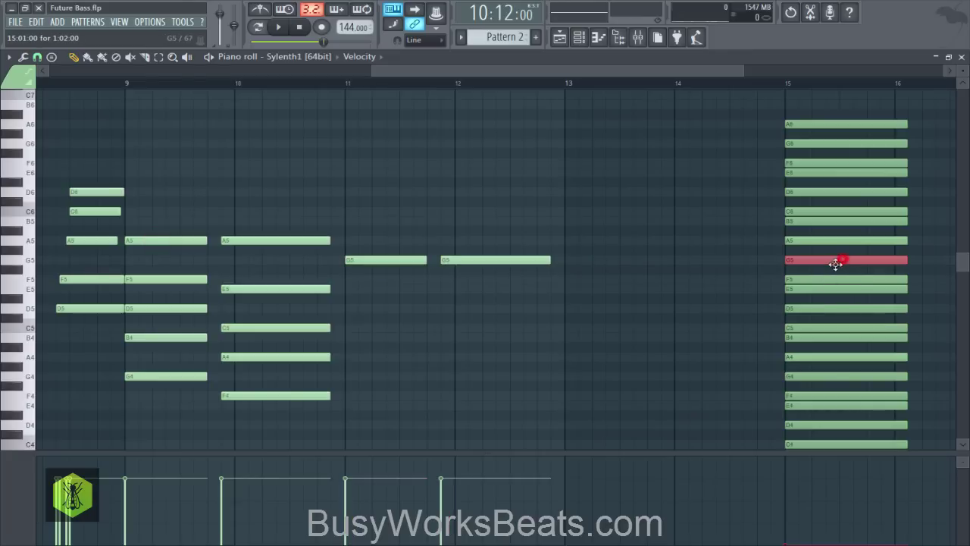
pyautogui.keyDown('ctrl'); pyautogui.click(811, 290); pyautogui.keyUp('ctrl')
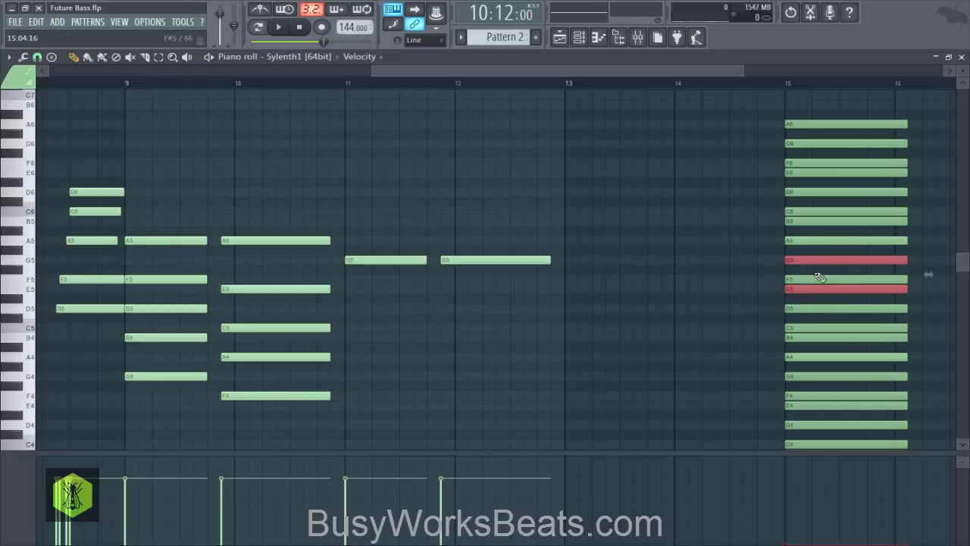
pyautogui.keyDown('ctrl'); pyautogui.click(807, 327); pyautogui.keyUp('ctrl')
pyautogui.keyDown('ctrl'); pyautogui.click(806, 357); pyautogui.keyUp('ctrl')
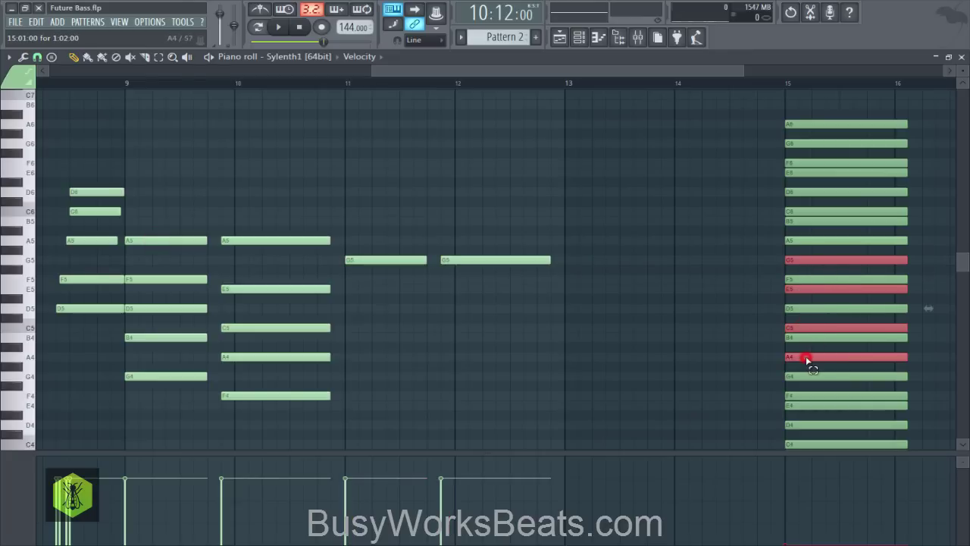
pyautogui.keyDown('ctrl'); pyautogui.click(799, 395); pyautogui.keyUp('ctrl')
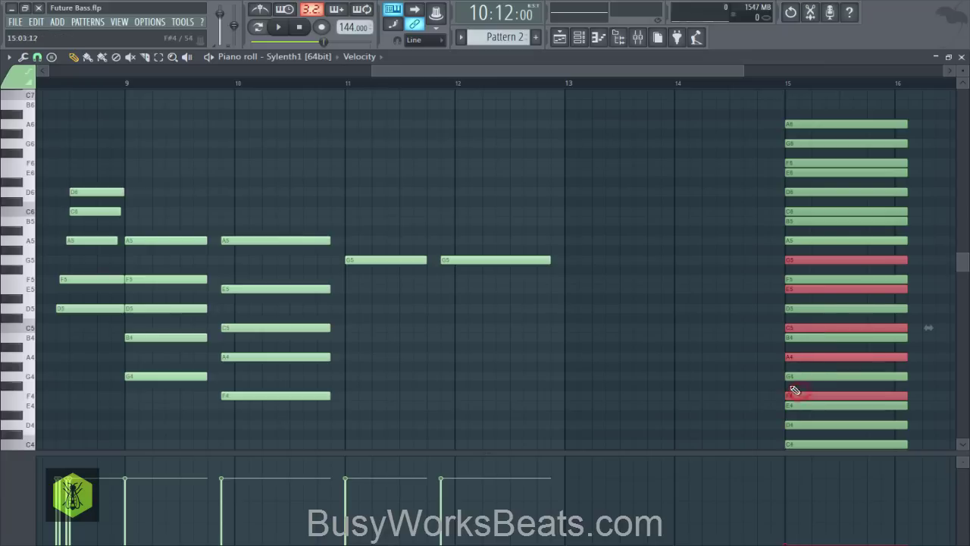
pyautogui.moveTo(311, 400); pyautogui.dragTo(282, 303)
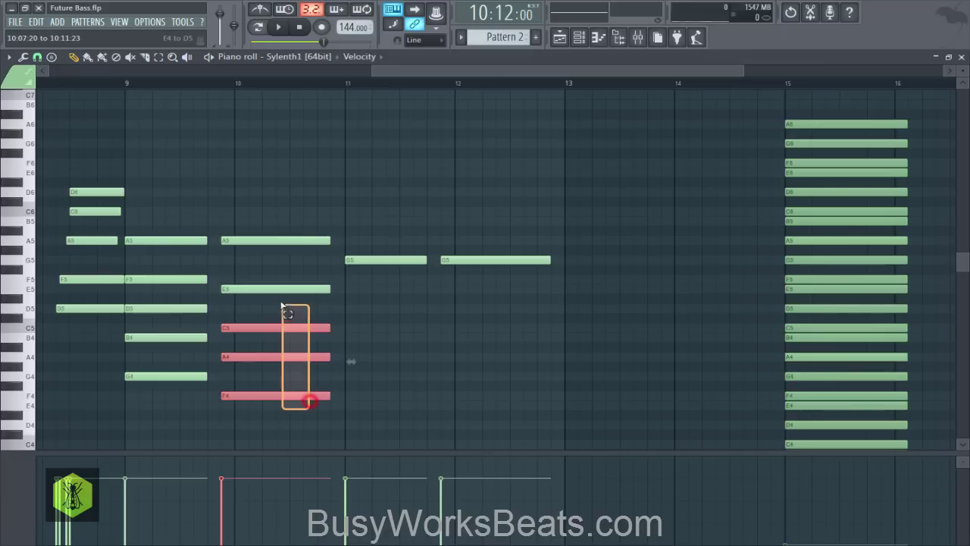
pyautogui.moveTo(232, 396); pyautogui.dragTo(360, 393)
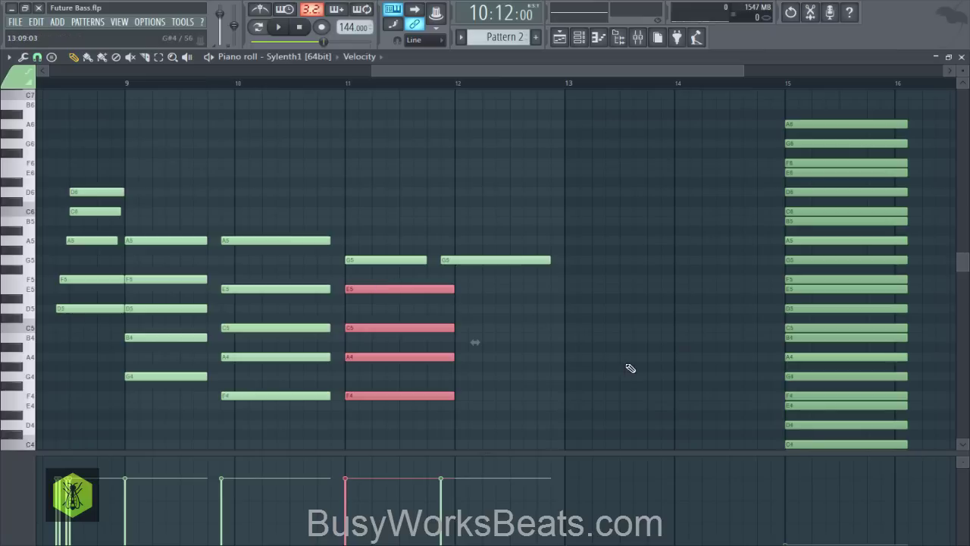
# Using the bar 15 scale stack as a guide, add one-bar E4, G4, B4 and D5 notes at bar 12 and play them.
pyautogui.click(799, 403)
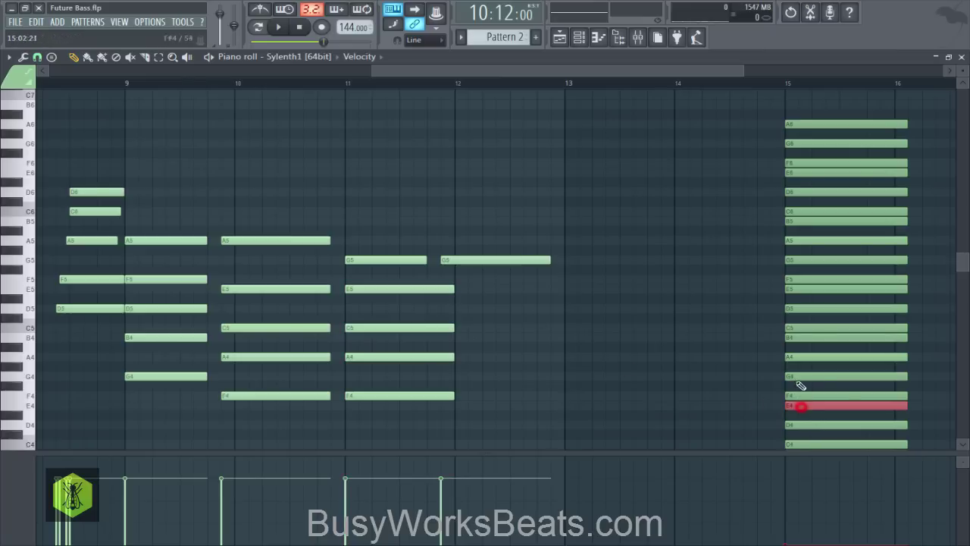
pyautogui.keyDown('ctrl'); pyautogui.click(794, 378); pyautogui.keyUp('ctrl')
pyautogui.keyDown('ctrl'); pyautogui.click(802, 338); pyautogui.keyUp('ctrl')
pyautogui.keyDown('ctrl'); pyautogui.click(808, 308); pyautogui.keyUp('ctrl')
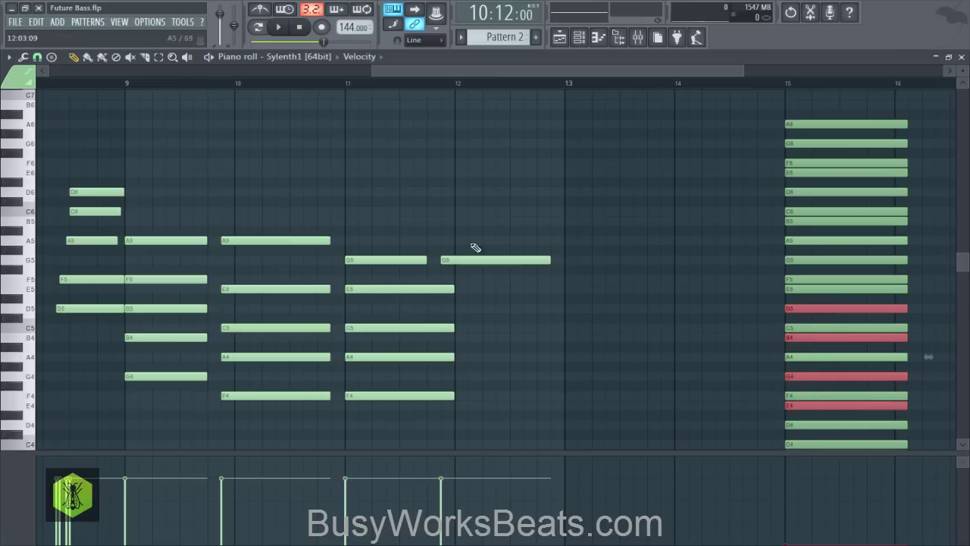
pyautogui.keyDown('ctrl'); pyautogui.click(813, 279); pyautogui.keyUp('ctrl')
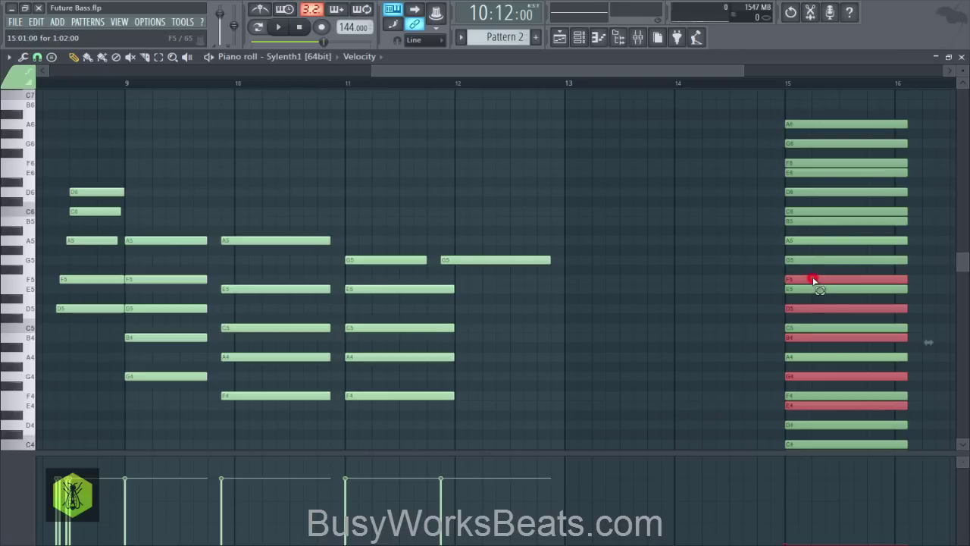
pyautogui.click(462, 408)
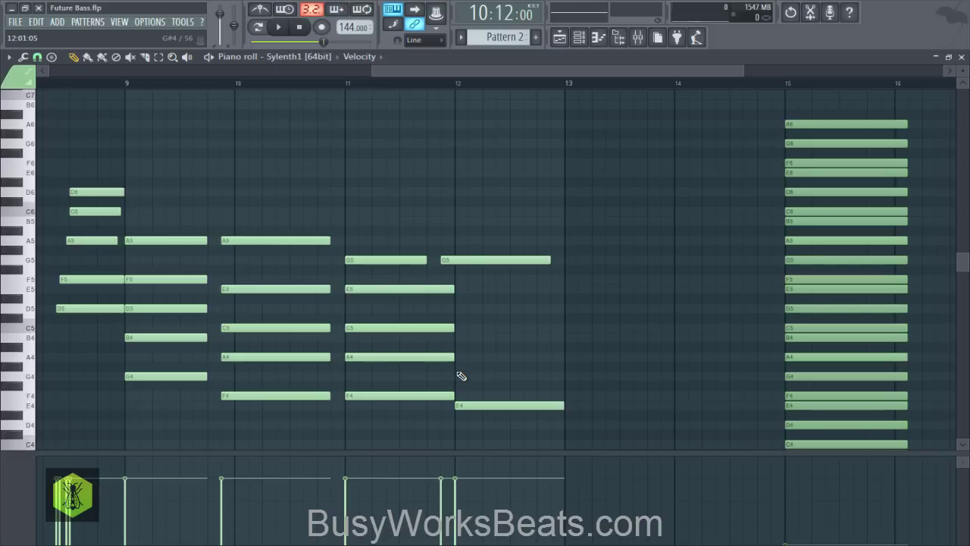
pyautogui.click(457, 369)
pyautogui.moveTo(460, 369); pyautogui.dragTo(466, 379)
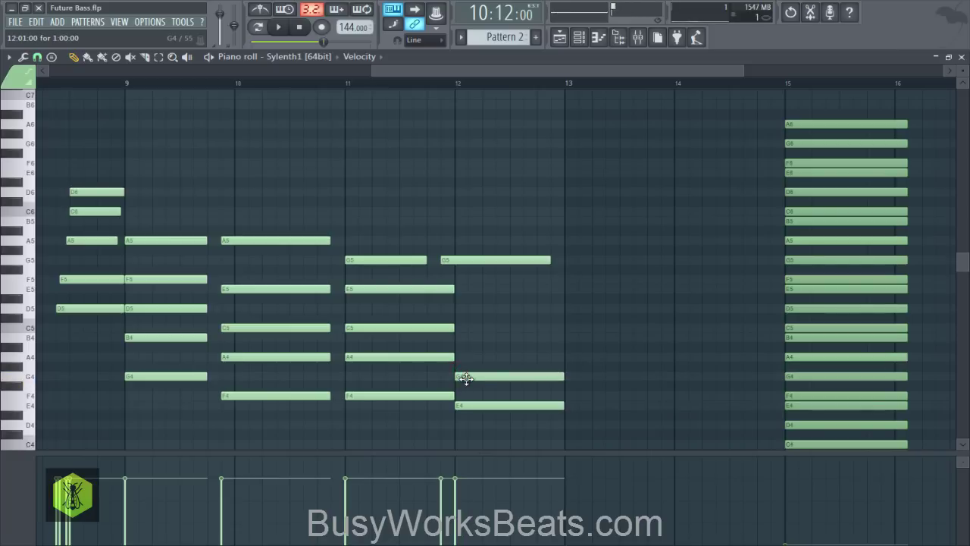
pyautogui.click(457, 338)
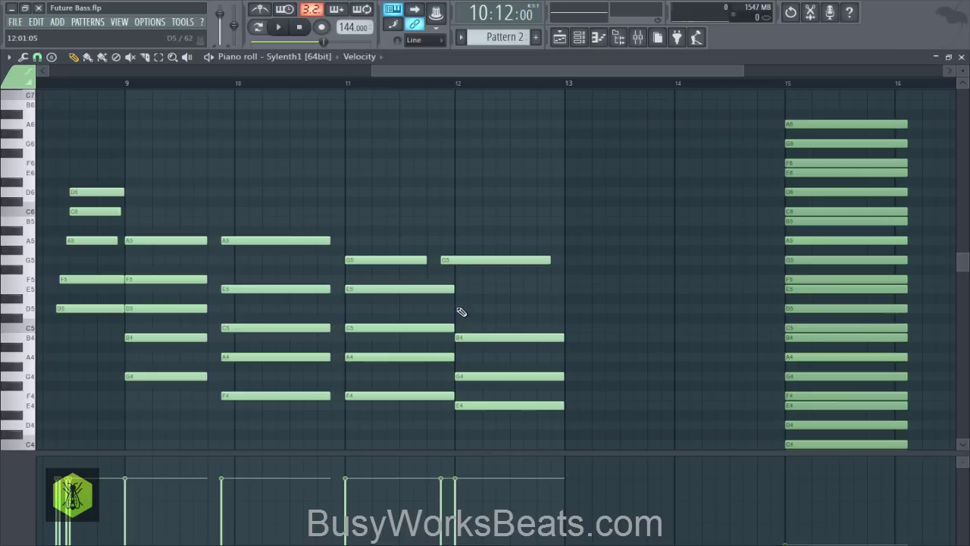
pyautogui.click(458, 308)
pyautogui.press('space')
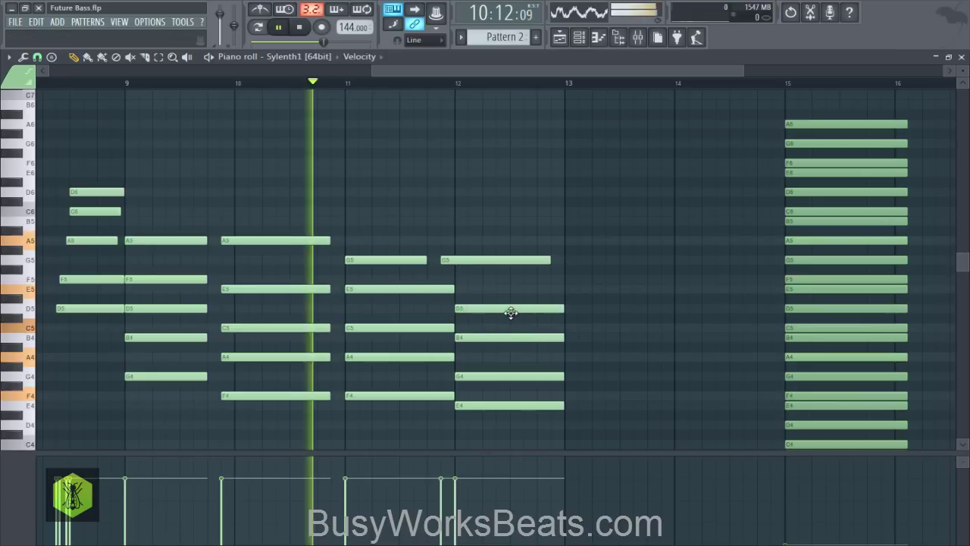
# Trim the F4, A4, C5 and E5 notes in bar 11 to end with the G5 above them.
pyautogui.press('space')
pyautogui.moveTo(446, 282)
pyautogui.mouseDown()
pyautogui.moveTo(448, 392)
pyautogui.moveTo(429, 284)
pyautogui.moveTo(476, 261)
pyautogui.moveTo(461, 260)
pyautogui.mouseUp()
pyautogui.press('space')
pyautogui.press('space')
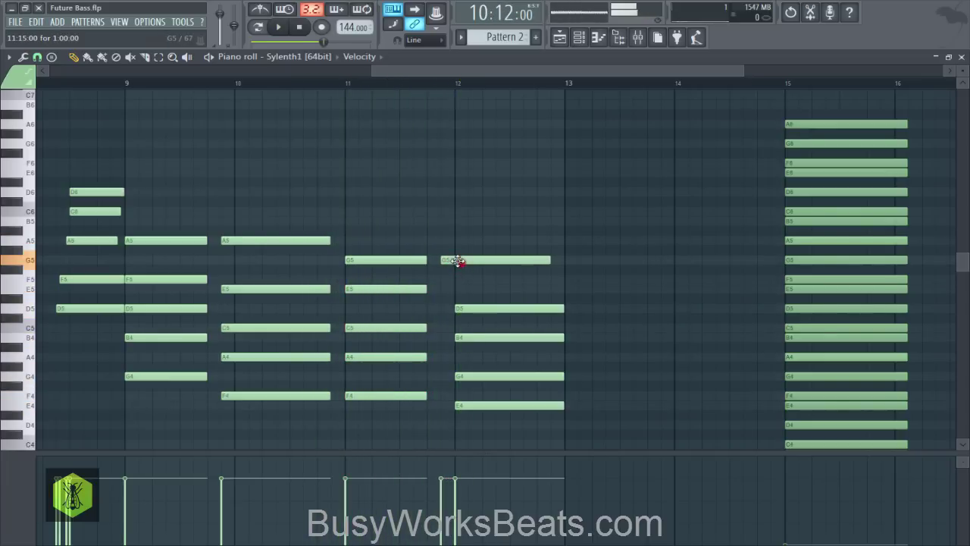
# Move the bar 12 E4, G4, B4 and D5 notes earlier to 11:15, aligned with the G5, and play the passage.
pyautogui.click(477, 308)
pyautogui.moveTo(474, 294); pyautogui.dragTo(476, 404)
pyautogui.press('space')
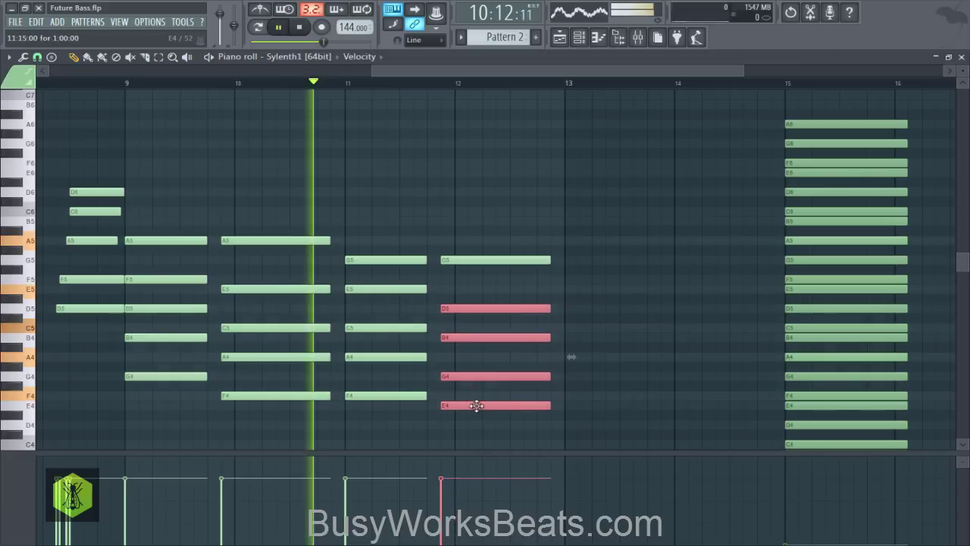
pyautogui.click(605, 302)
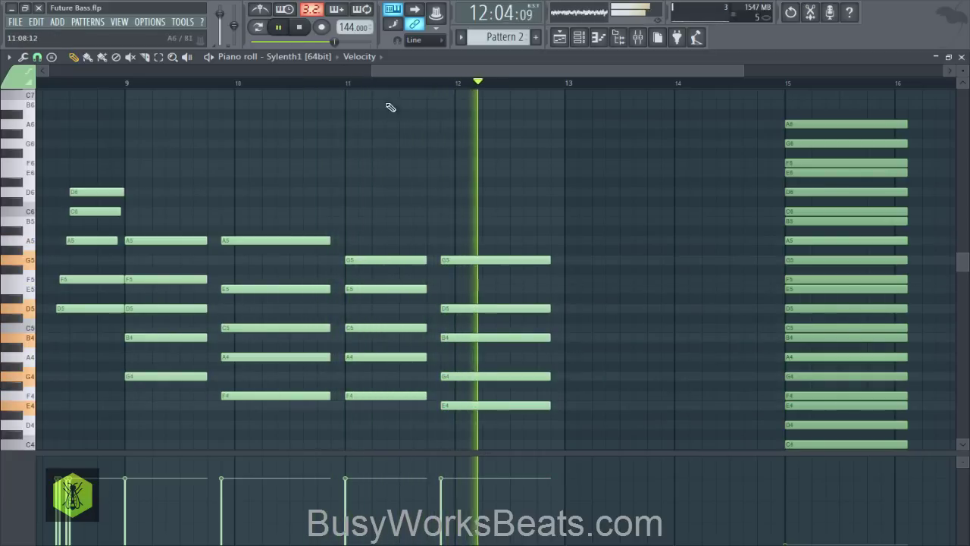
pyautogui.press('space')
# Play the new chords while inspecting oscillator A1's settings in the Sylenth1 window, and return to the piano roll.
pyautogui.scroll(-2, 374, 85)
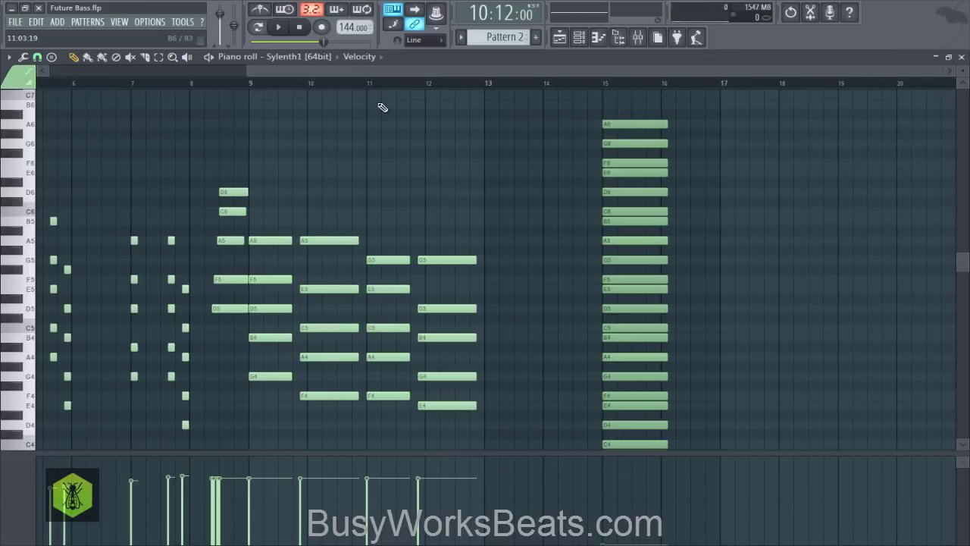
pyautogui.press('space')
pyautogui.click(581, 37)
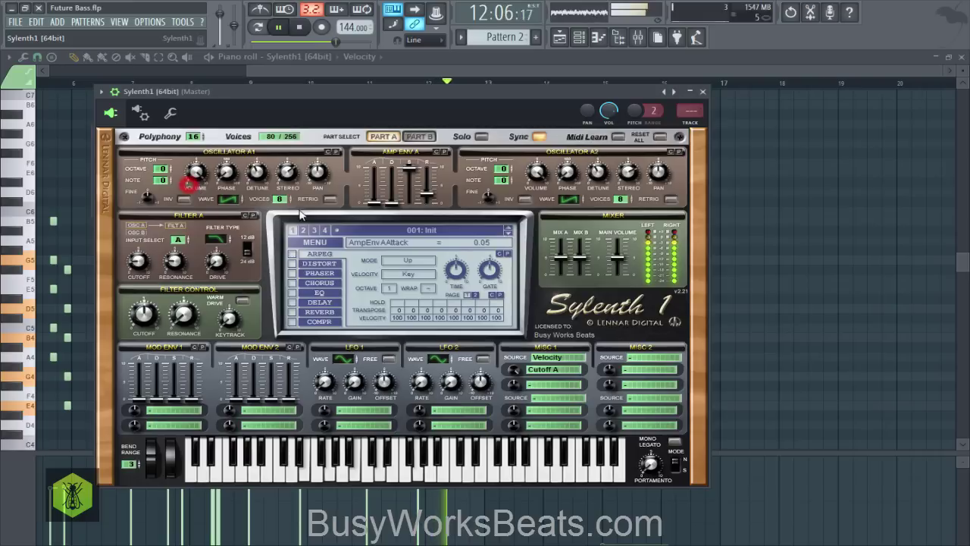
pyautogui.click(190, 178)
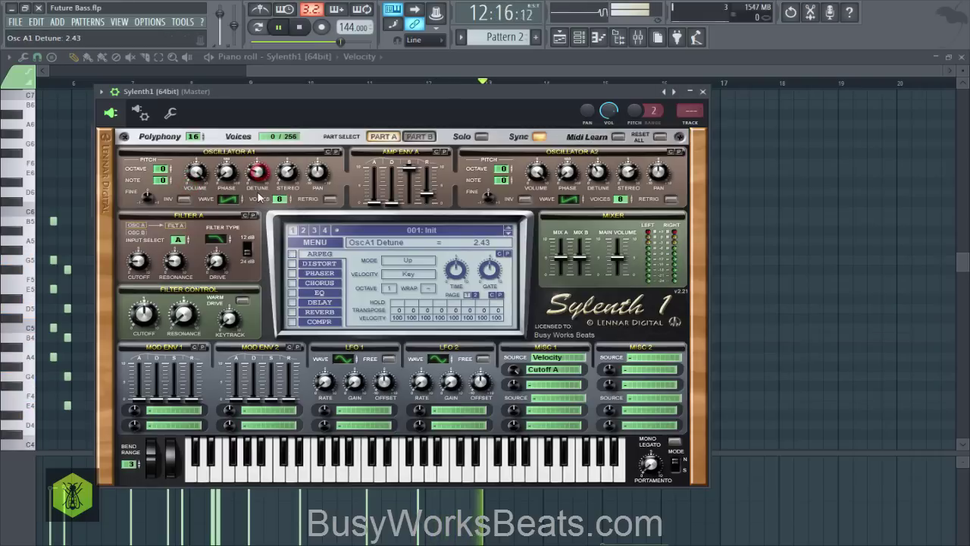
pyautogui.click(776, 223)
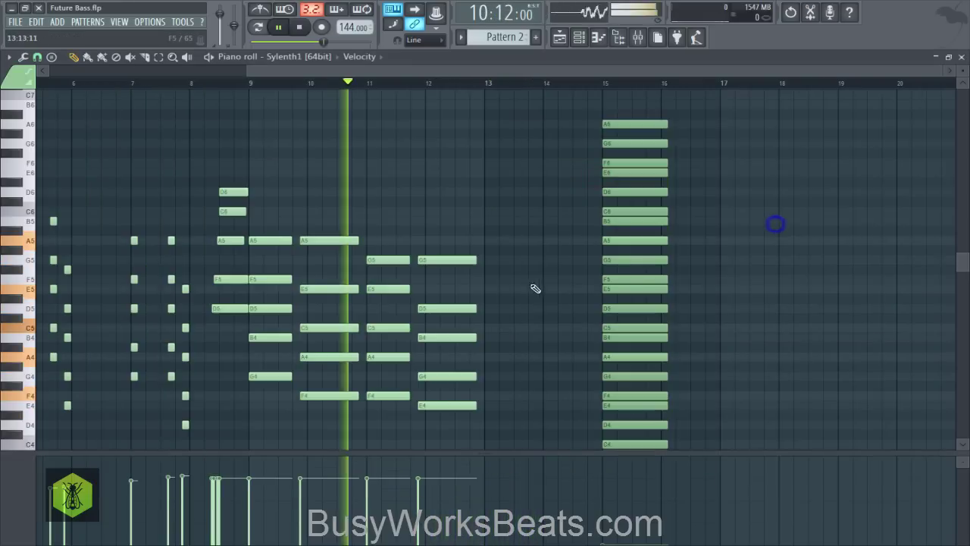
# Play the chords while checking oscillator A1's detune and both oscillators' stereo settings in Sylenth1, and return to the piano roll.
pyautogui.click(581, 37)
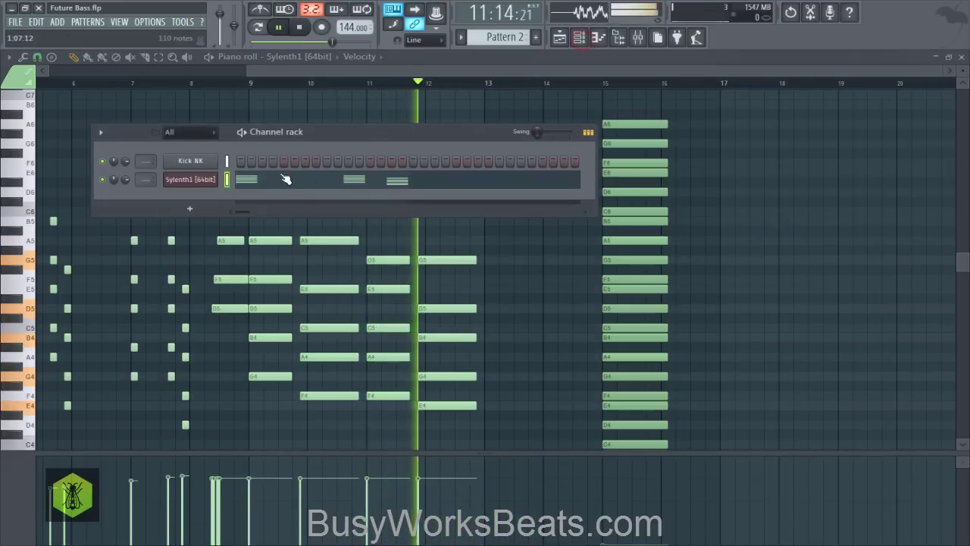
pyautogui.click(190, 179)
pyautogui.moveTo(266, 167); pyautogui.dragTo(256, 158)
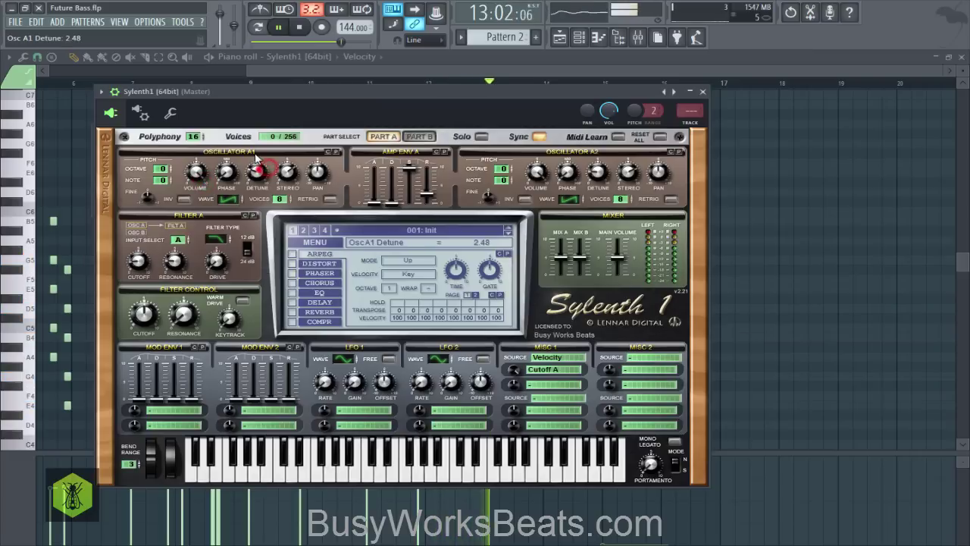
pyautogui.moveTo(628, 171); pyautogui.dragTo(620, 199)
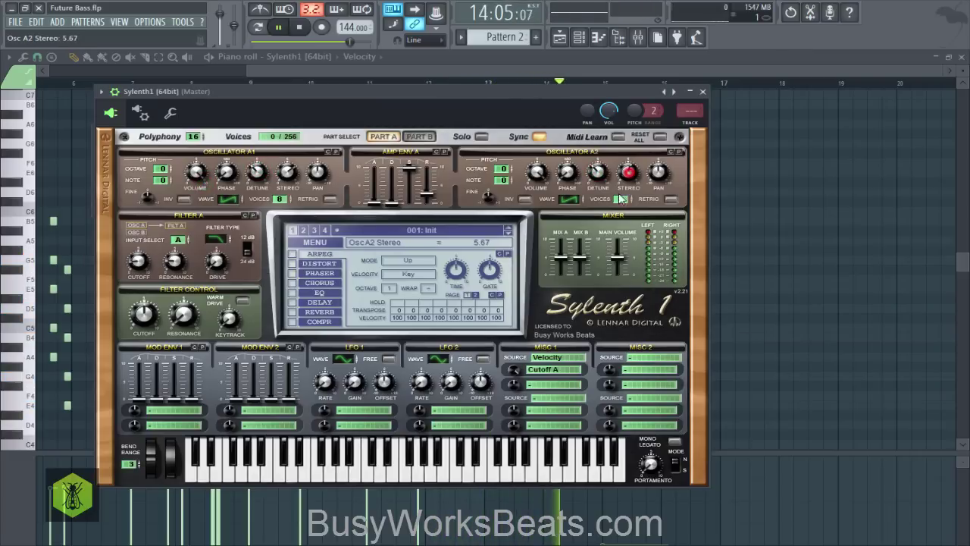
pyautogui.moveTo(287, 171); pyautogui.dragTo(303, 205)
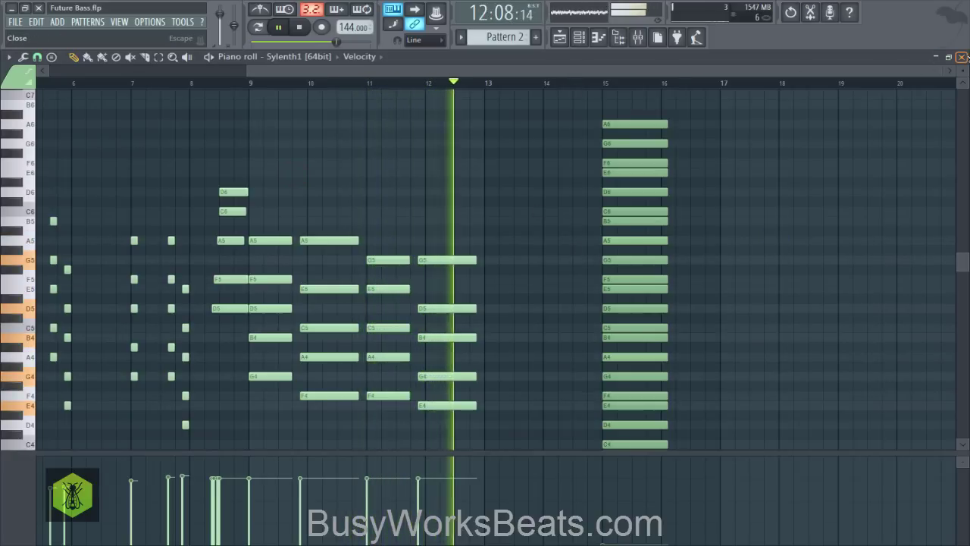
pyautogui.press('space')
# Move the whole scale stack from bar 15 to bar 18.
pyautogui.moveTo(275, 243); pyautogui.dragTo(277, 241)
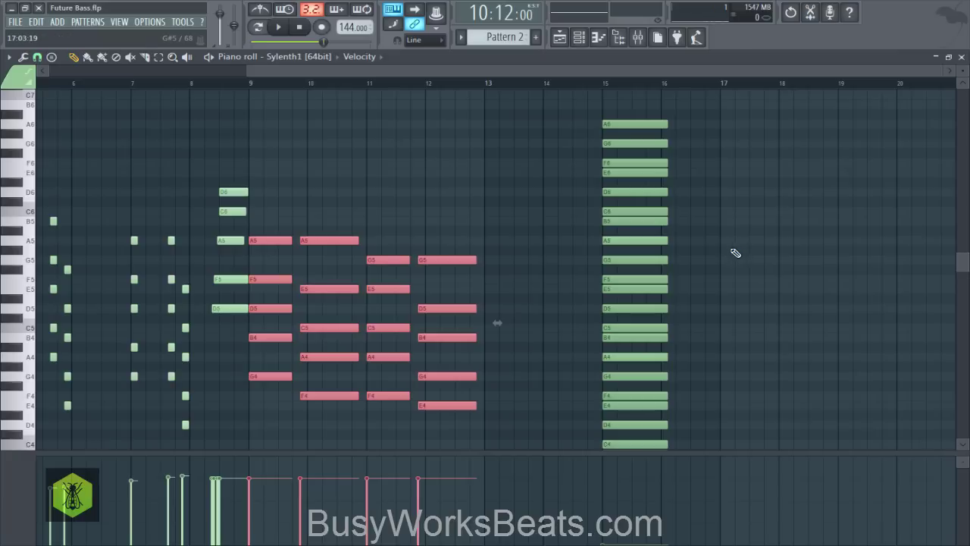
pyautogui.scroll(-3, 724, 250)
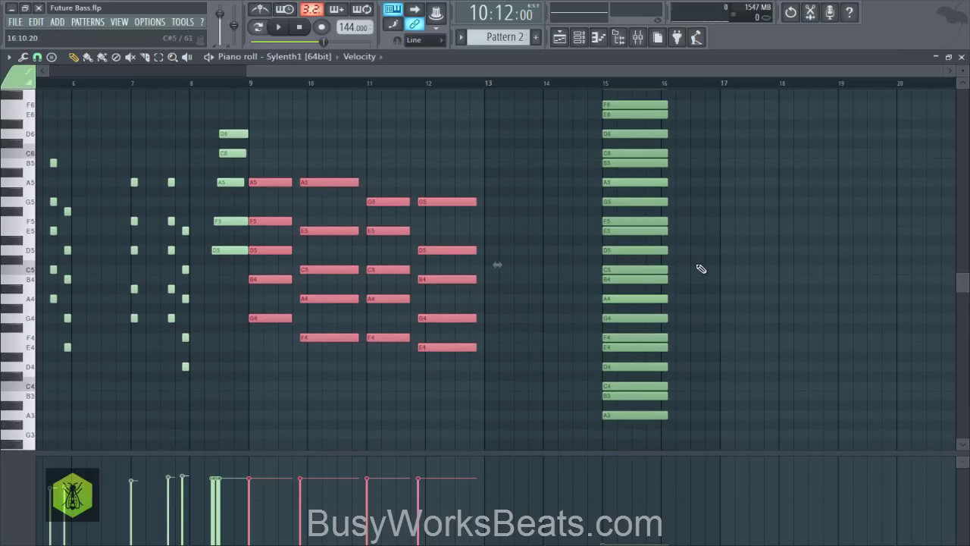
pyautogui.moveTo(643, 412); pyautogui.dragTo(642, 169)
pyautogui.scroll(-6, 643, 169)
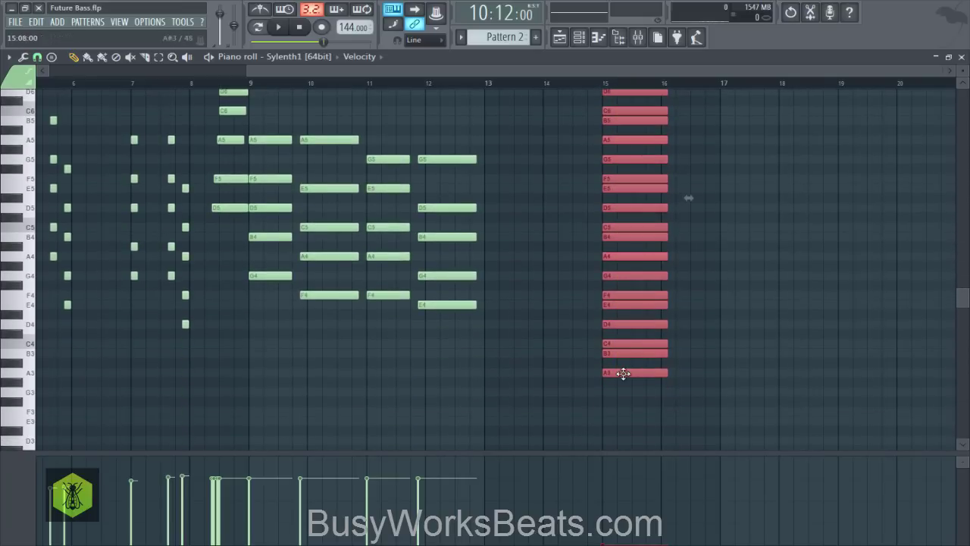
pyautogui.moveTo(622, 372); pyautogui.dragTo(788, 366)
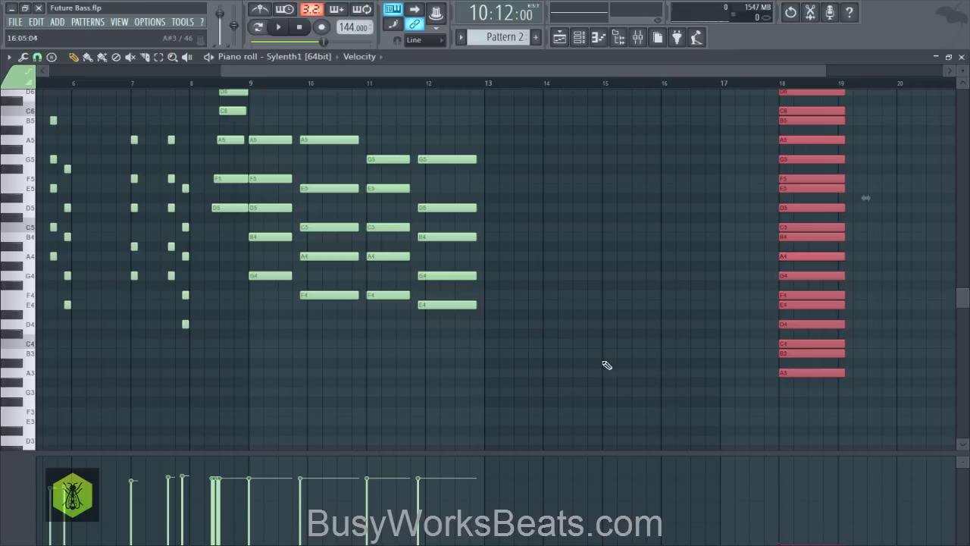
# Duplicate the bar 9–12 chords into bars 13–16 and play the copy from 12:15.
pyautogui.moveTo(498, 341); pyautogui.dragTo(496, 137)
pyautogui.click(481, 84)
pyautogui.press('space')
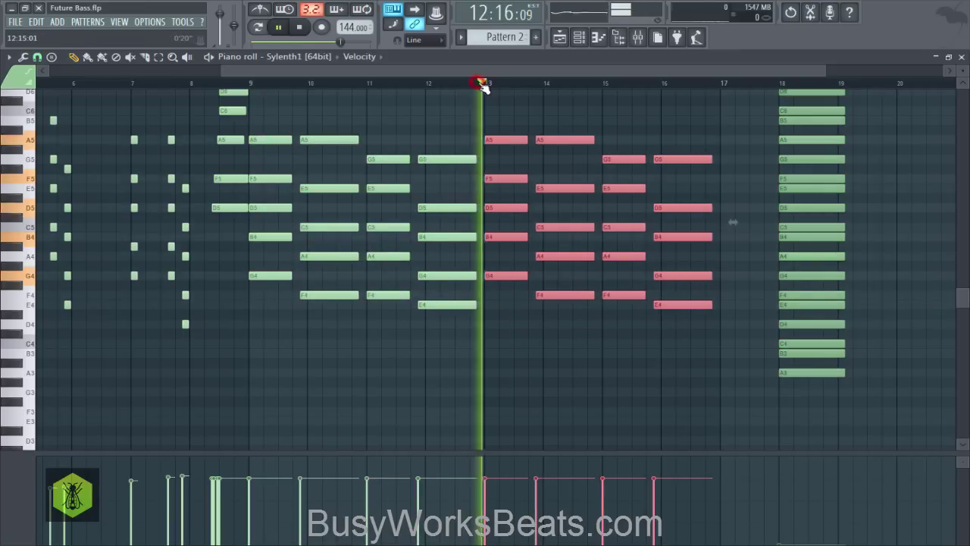
pyautogui.press('space')
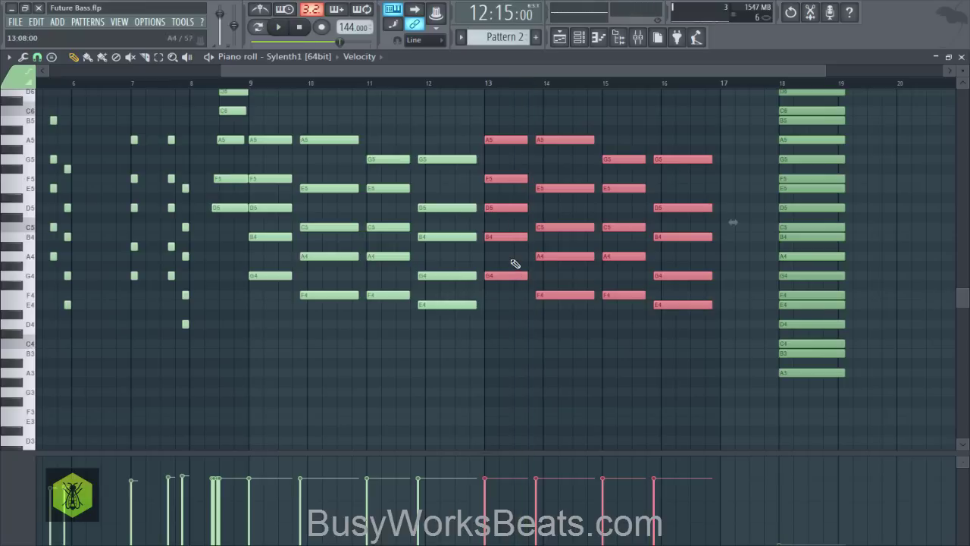
pyautogui.press('space')
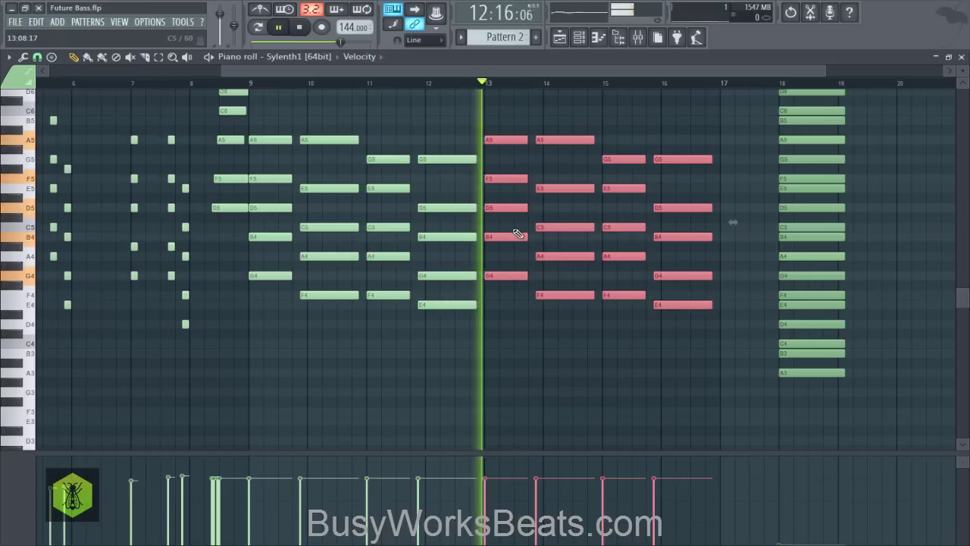
pyautogui.click(510, 158)
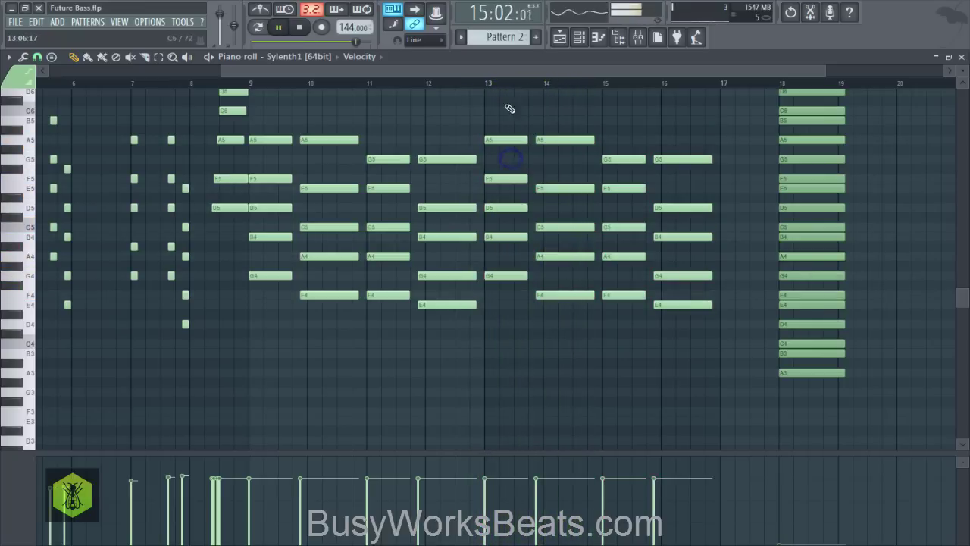
# Play on while looking at the extended Pattern 2 in the playlist, reopen Sylenth1's piano roll and stop playback.
pyautogui.press('space')
pyautogui.moveTo(499, 71); pyautogui.dragTo(562, 74)
pyautogui.press('space')
pyautogui.click(558, 37)
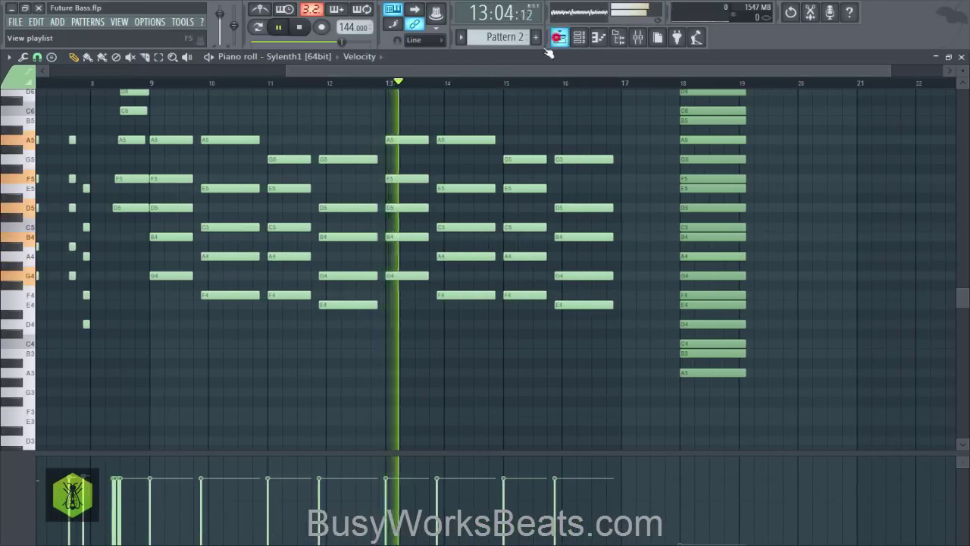
pyautogui.click(580, 38)
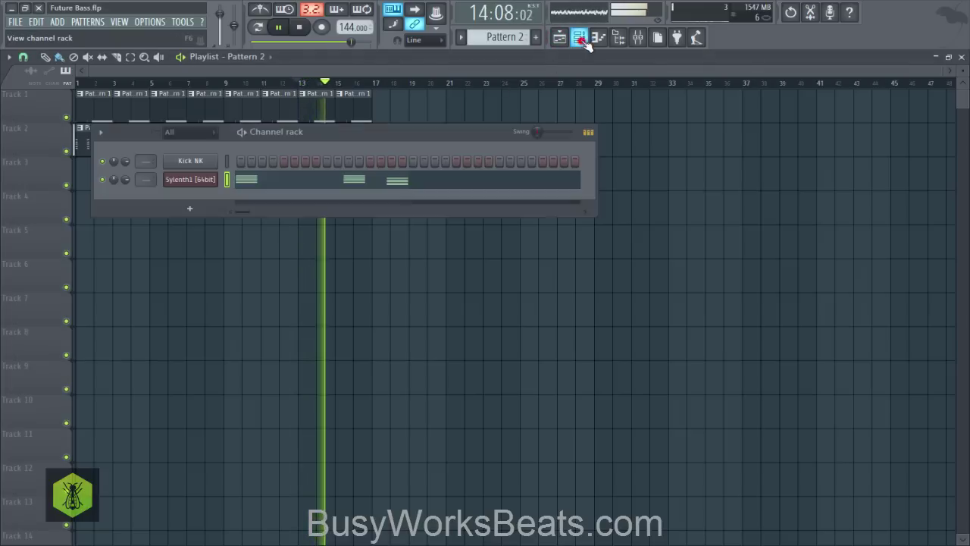
pyautogui.click(416, 177)
pyautogui.press('space')
# Replace the F4 at bar 15 with an E4 trimmed to end with the chord above, and play the passage.
pyautogui.moveTo(360, 72); pyautogui.dragTo(674, 103)
pyautogui.moveTo(599, 74); pyautogui.dragTo(682, 93)
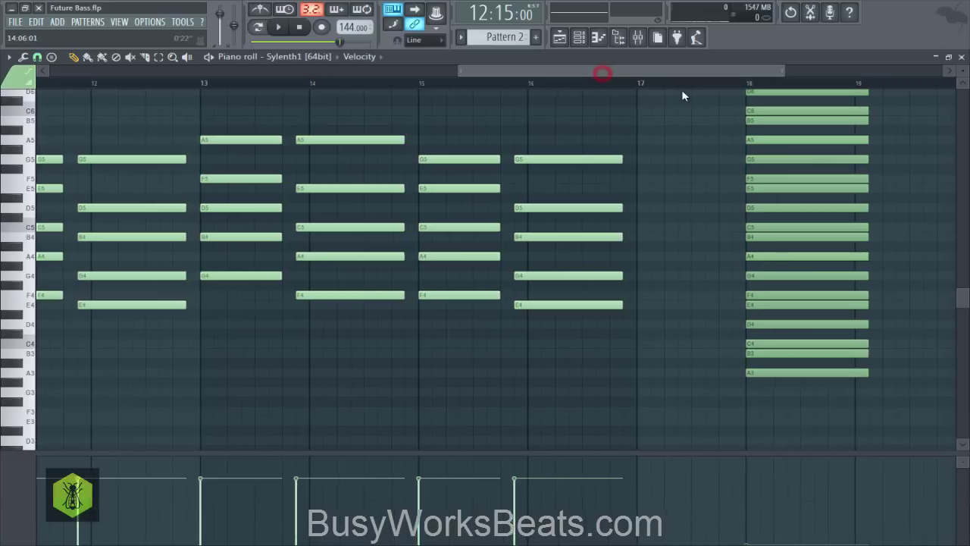
pyautogui.click(448, 303)
pyautogui.rightClick(422, 302)
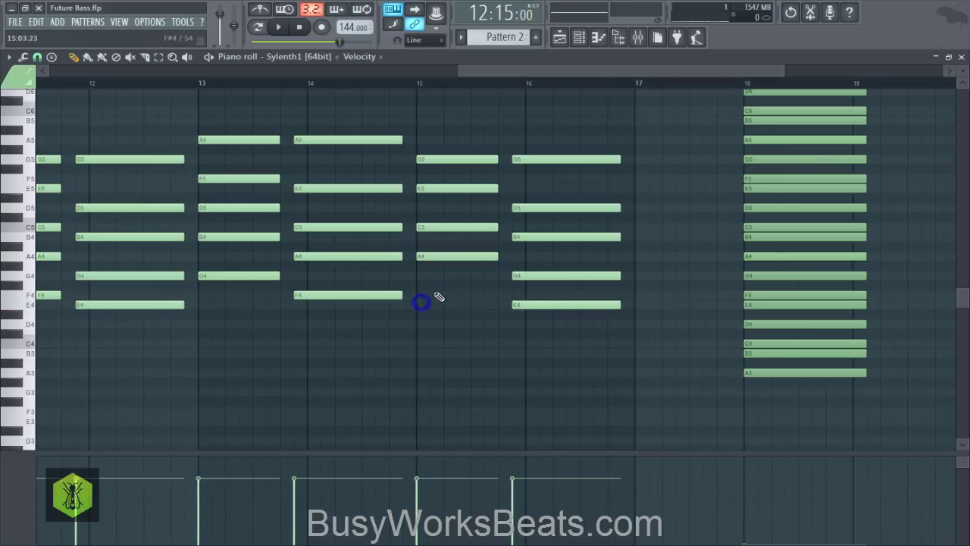
pyautogui.click(419, 304)
pyautogui.press('space')
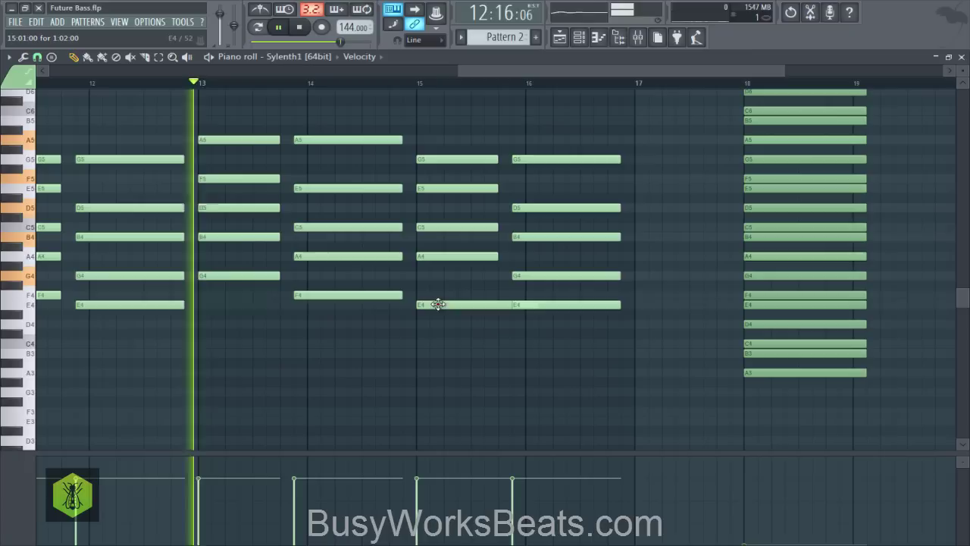
pyautogui.click(487, 303)
pyautogui.moveTo(531, 306); pyautogui.dragTo(497, 304)
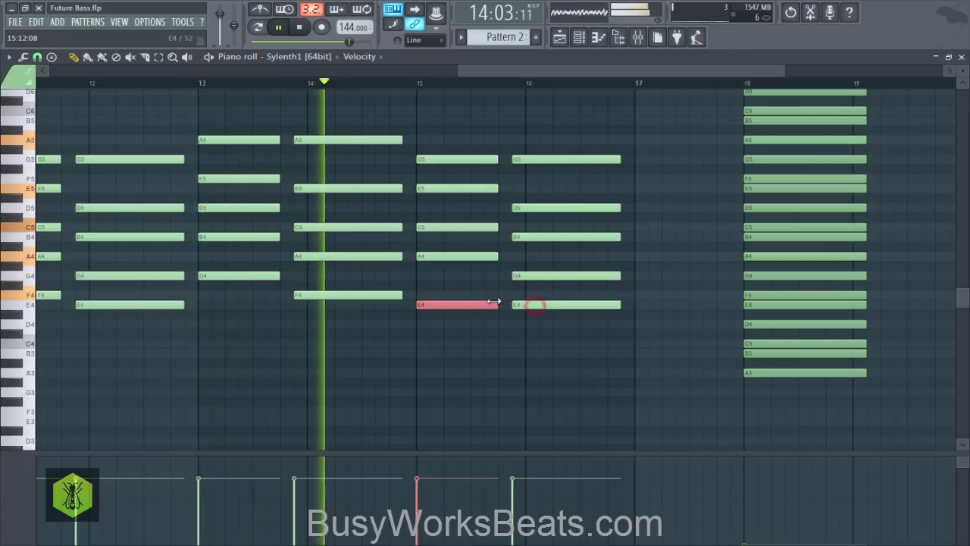
pyautogui.rightClick(506, 331)
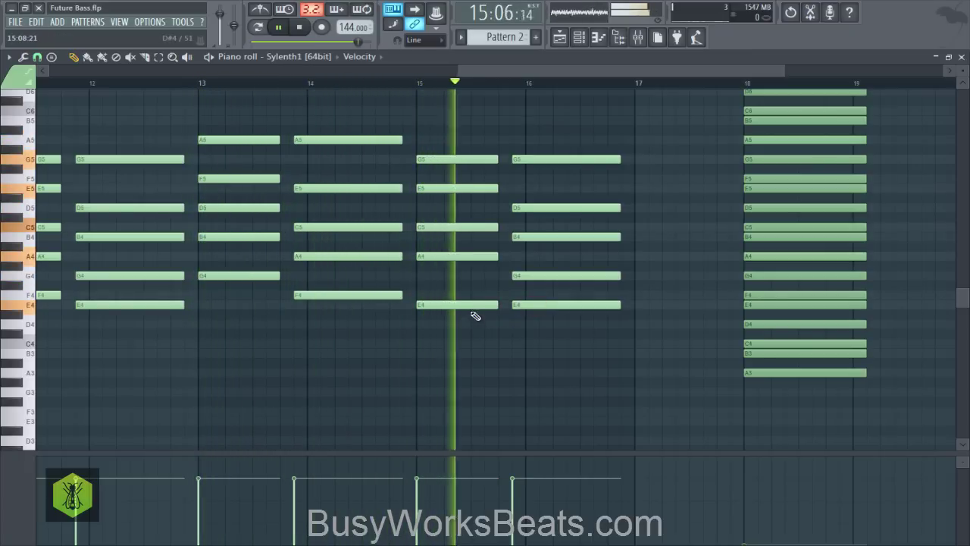
# Replace the E4 in the last chord at 15:15 with a D4 as long as the notes above, and play the passage.
pyautogui.press('space')
pyautogui.moveTo(518, 339); pyautogui.dragTo(513, 323)
pyautogui.rightClick(536, 304)
pyautogui.press('space')
pyautogui.press('space')
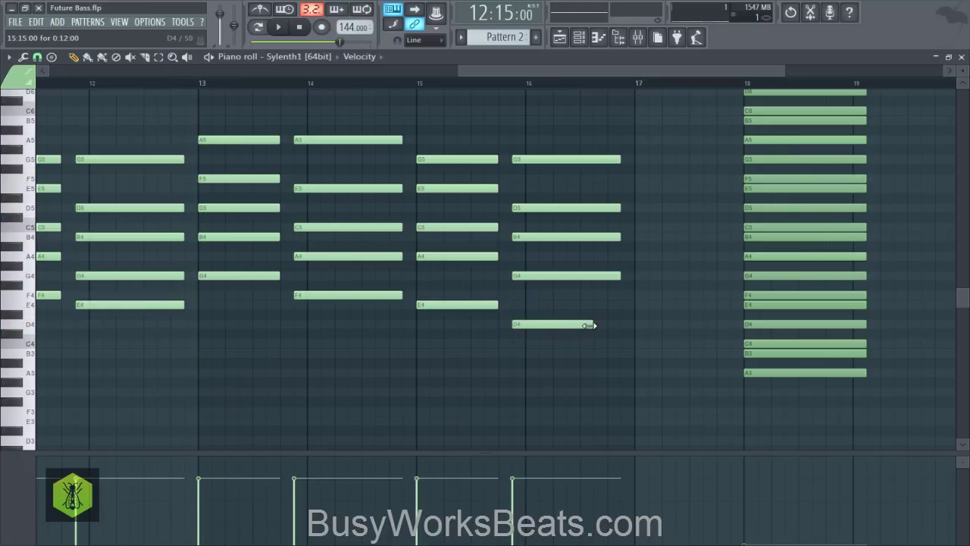
pyautogui.moveTo(614, 329); pyautogui.dragTo(617, 330)
pyautogui.press('space')
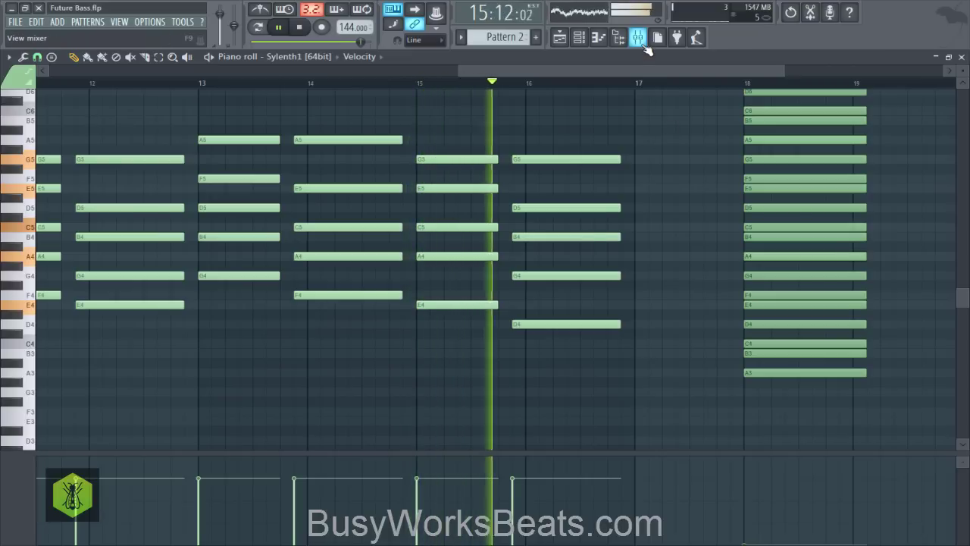
# Back in the playlist, route Kick NK to mixer insert 1 and Sylenth1 to insert 2, and save the project.
pyautogui.click(962, 57)
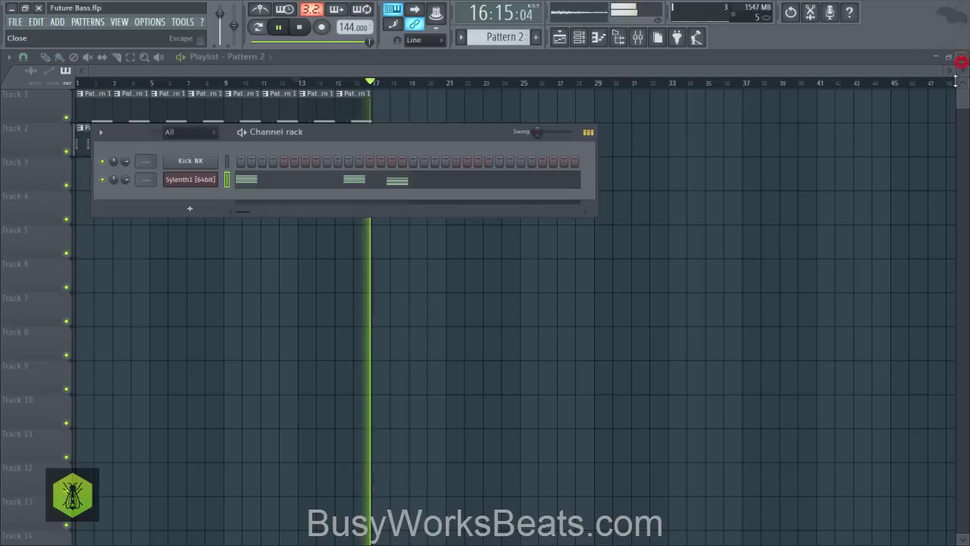
pyautogui.press('space')
pyautogui.rightClick(802, 235)
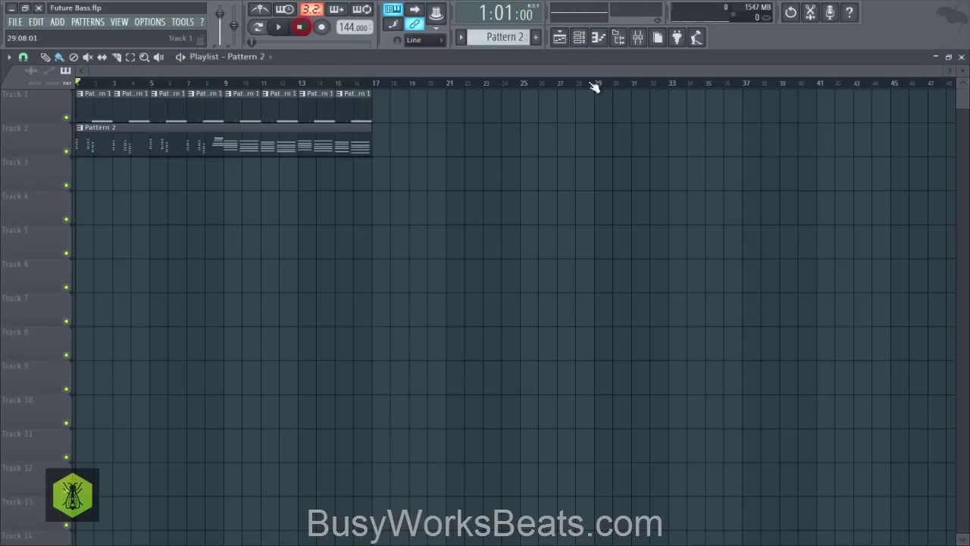
pyautogui.click(579, 40)
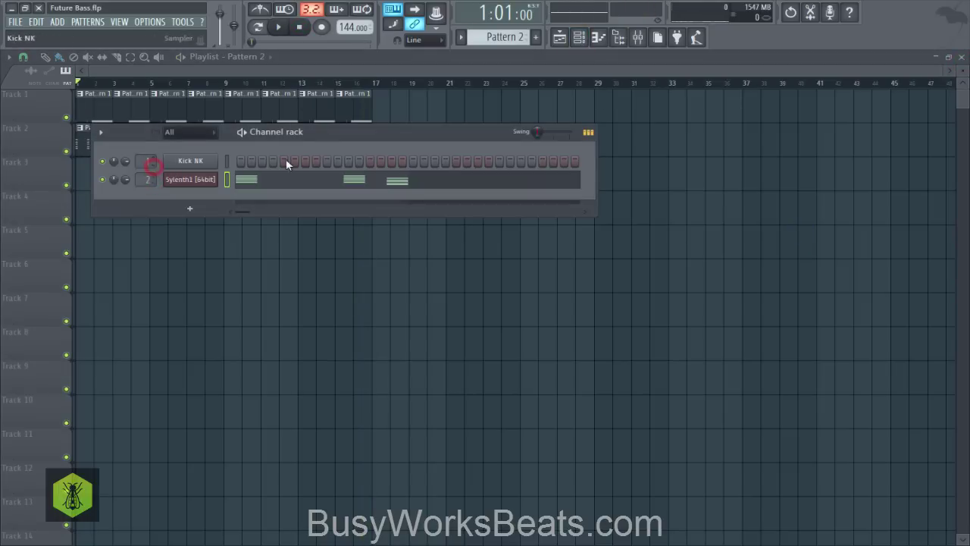
pyautogui.click(636, 38)
pyautogui.hotkey('ctrl', 's')
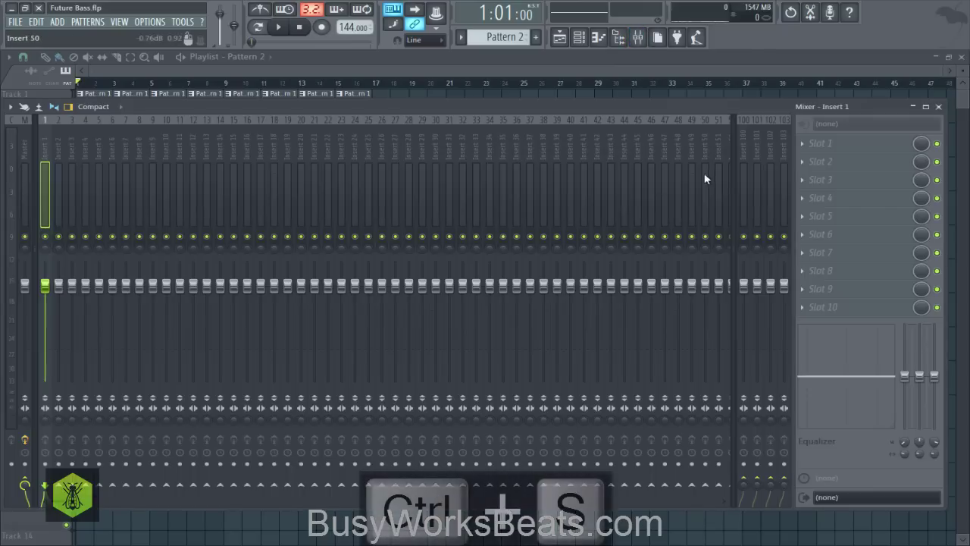
# Load Fruity Reeverb 2 in slot 1 of Insert 2 and adjust its decay time and wet level.
pyautogui.click(60, 150)
pyautogui.click(831, 146)
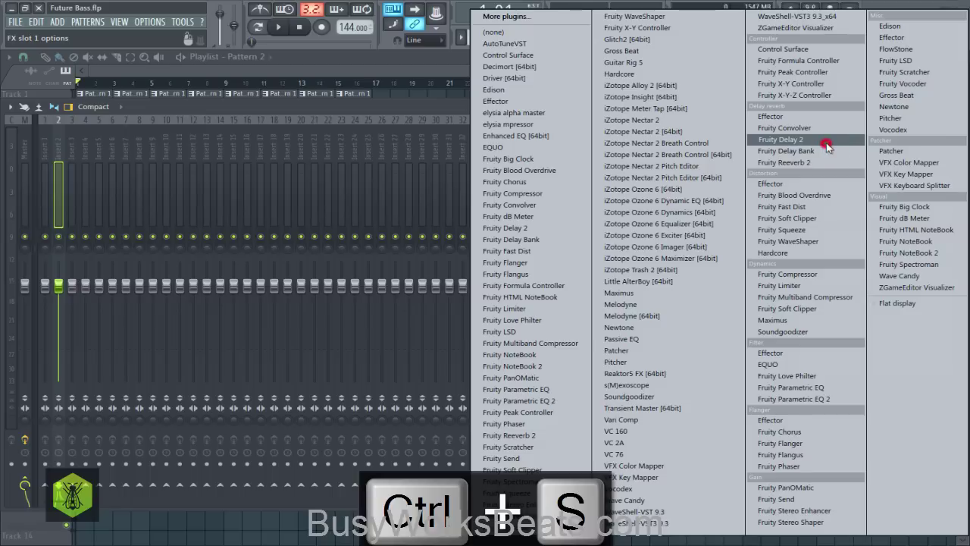
pyautogui.click(803, 165)
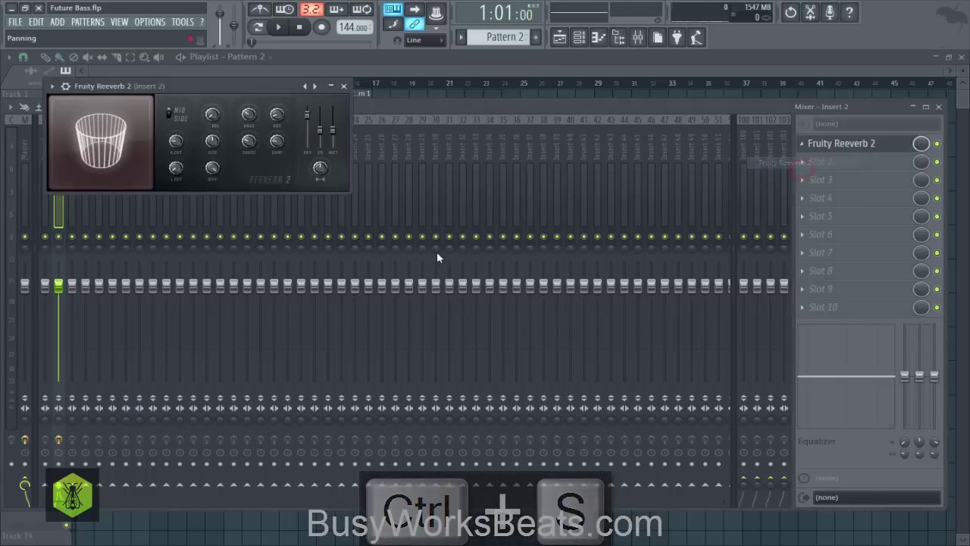
pyautogui.click(331, 142)
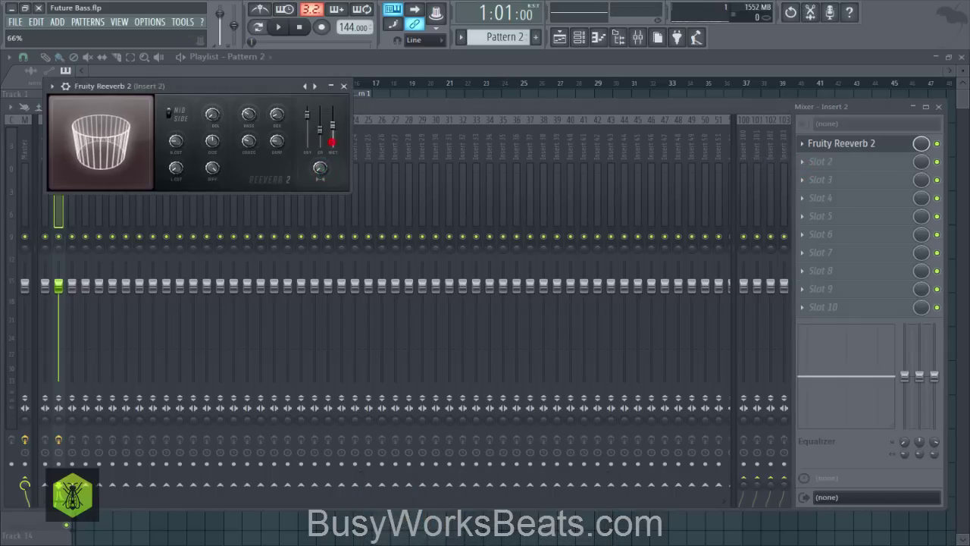
pyautogui.click(277, 114)
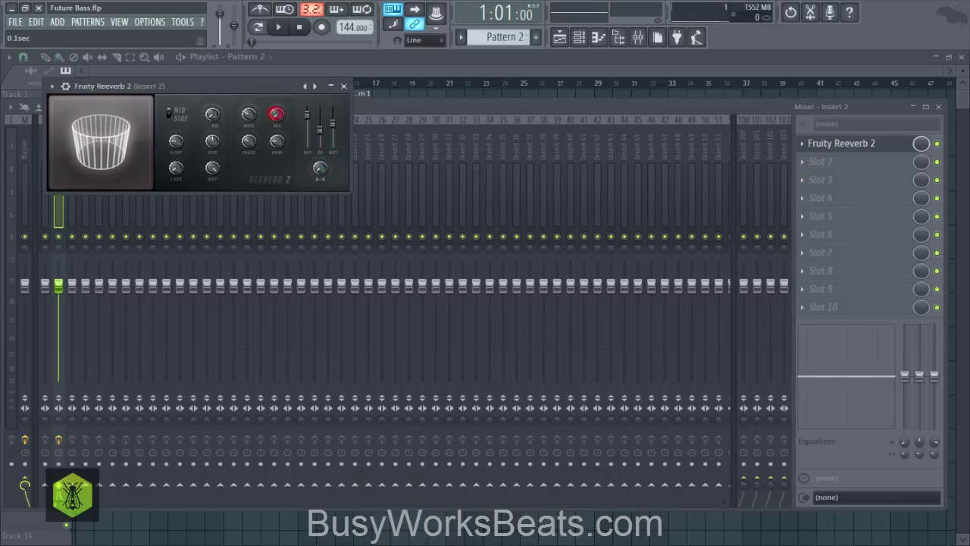
pyautogui.click(331, 123)
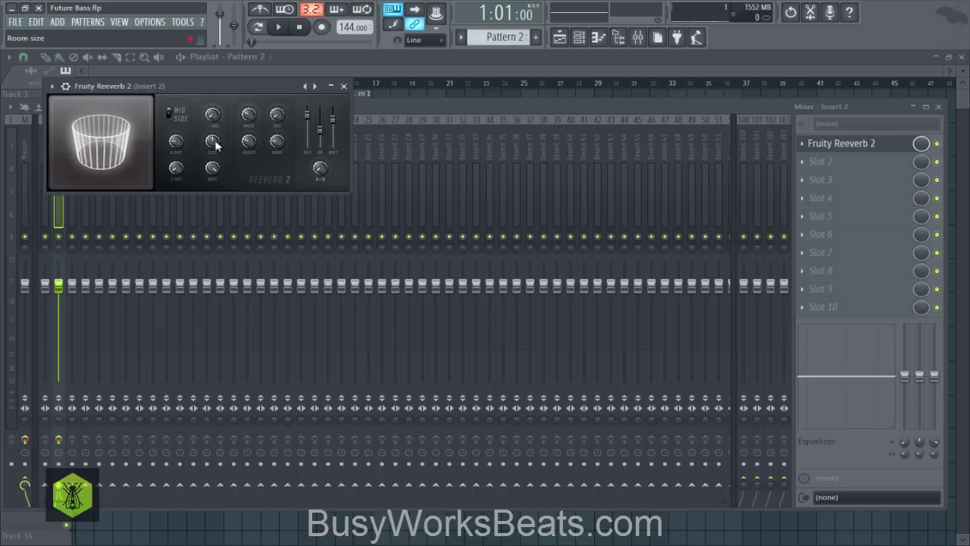
# Enlarge Fruity Reeverb 2's room size, adjust its delay and high cut to 6.2 kHz, and audition the reverb.
pyautogui.moveTo(214, 143); pyautogui.dragTo(213, 120)
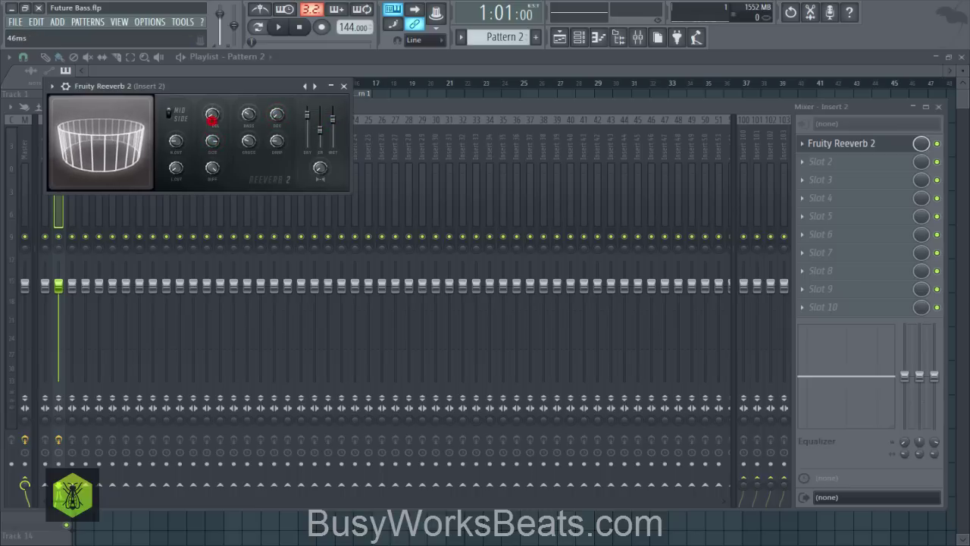
pyautogui.click(180, 144)
pyautogui.click(180, 143)
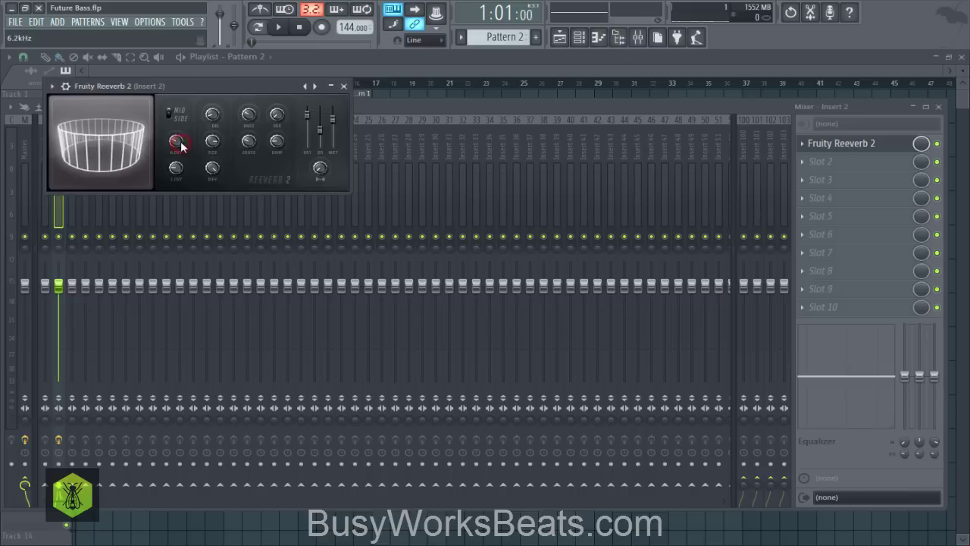
pyautogui.press('space')
pyautogui.click(211, 116)
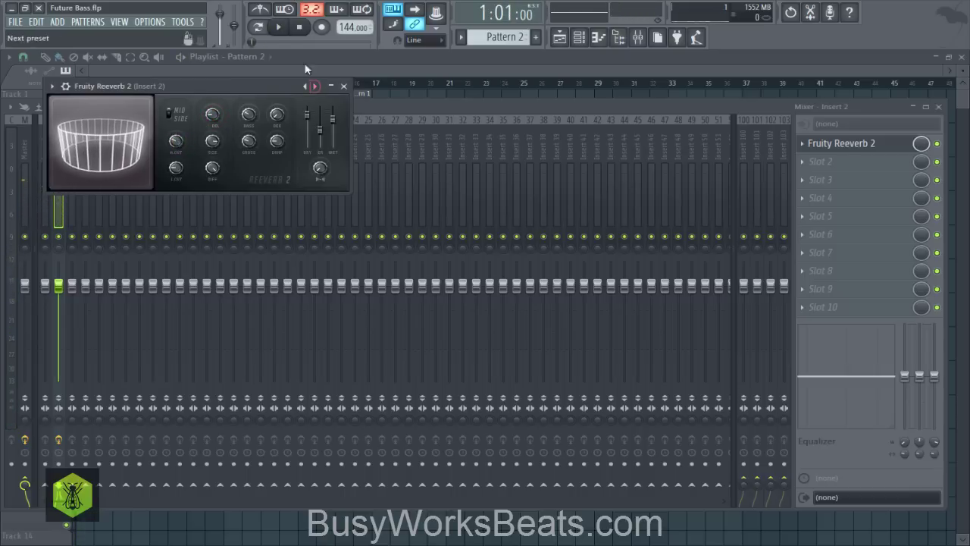
# Play the song with the reverb on Sylenth1, and close Fruity Reeverb 2 and the mixer to return to the playlist.
pyautogui.click(268, 10)
pyautogui.press('space')
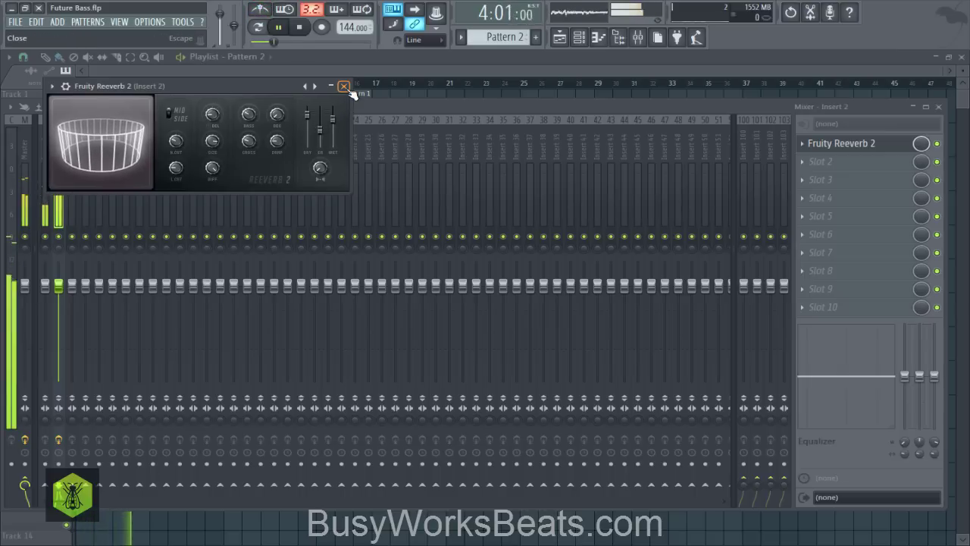
pyautogui.click(345, 86)
pyautogui.click(939, 106)
pyautogui.press('Escape')
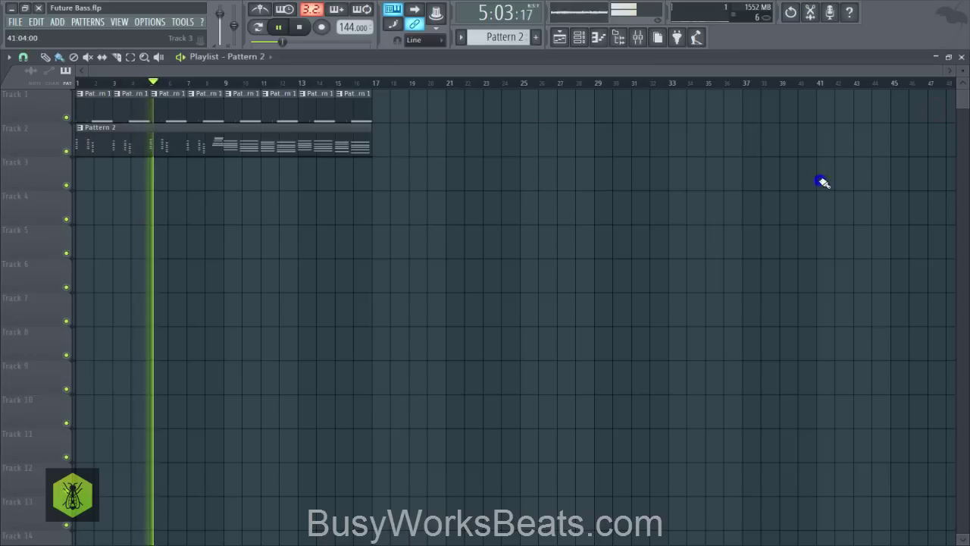
# In Sylenth1's piano roll, strum the long chords from bar 8 to bar 16 with a start velocity strength of 42%.
pyautogui.click(580, 38)
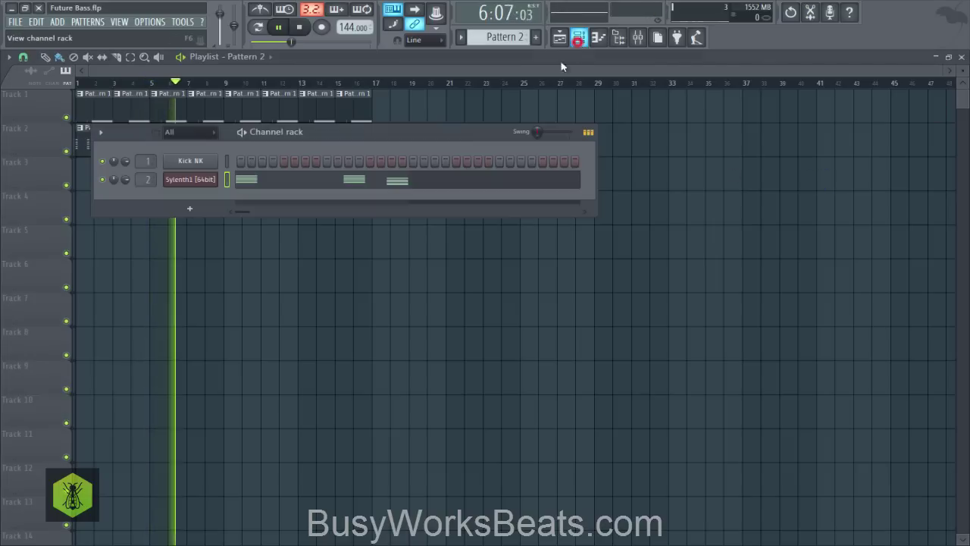
pyautogui.click(383, 174)
pyautogui.scroll(-8, 356, 90)
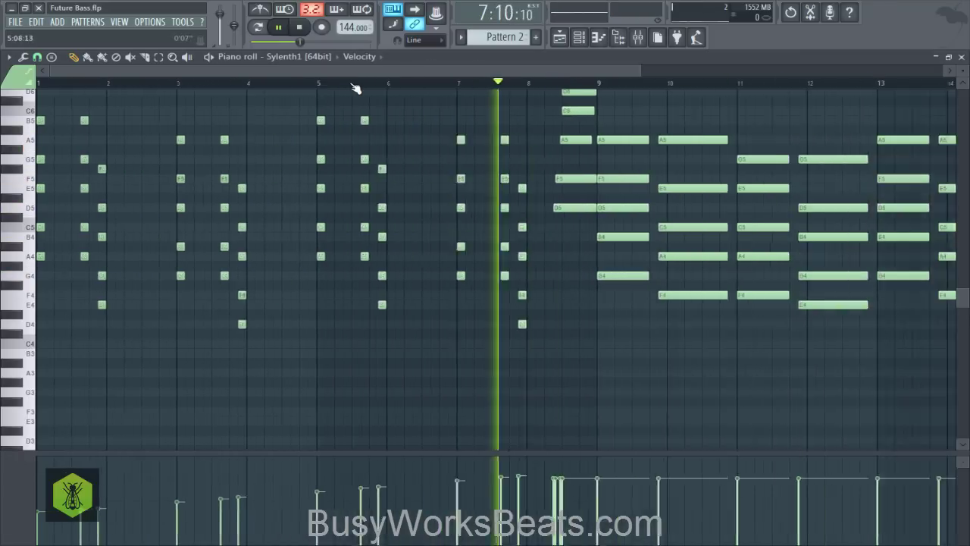
pyautogui.press('space')
pyautogui.scroll(3, 531, 265)
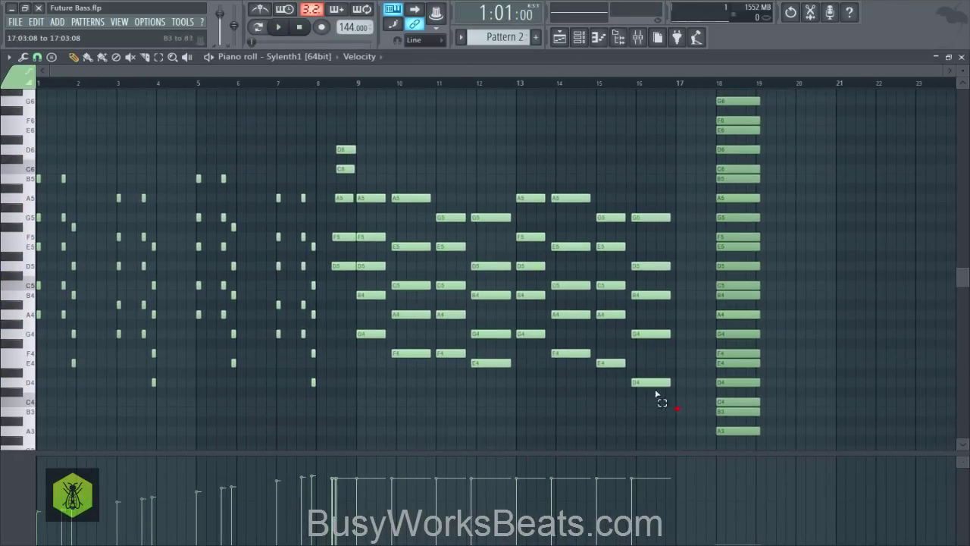
pyautogui.moveTo(681, 415); pyautogui.dragTo(341, 141)
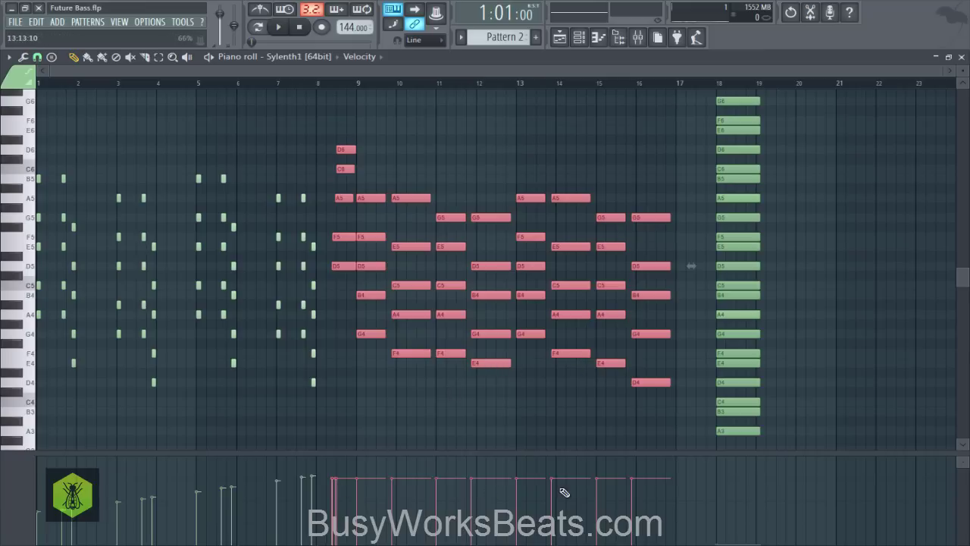
pyautogui.click(30, 58)
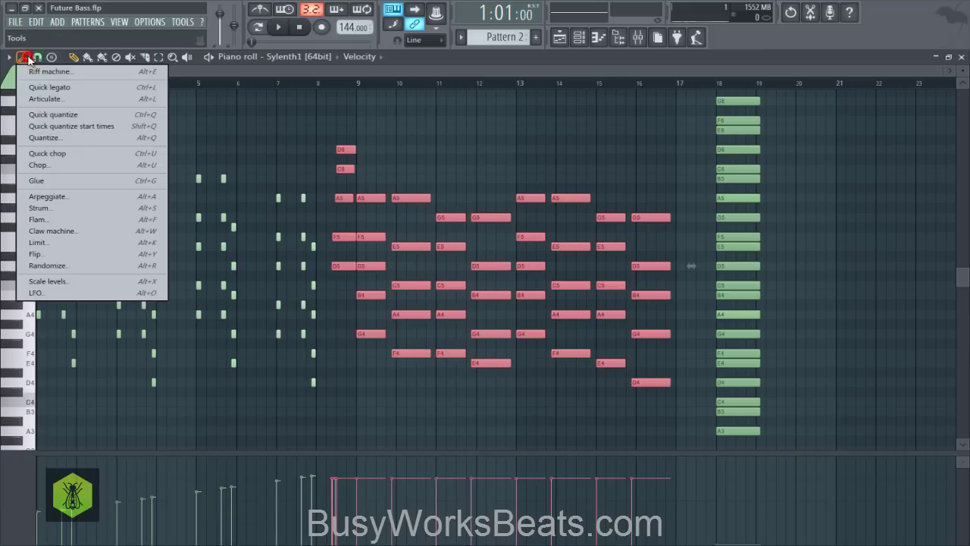
pyautogui.click(56, 203)
pyautogui.moveTo(449, 260)
pyautogui.mouseDown()
pyautogui.moveTo(434, 263)
pyautogui.moveTo(438, 304)
pyautogui.moveTo(438, 276)
pyautogui.mouseUp()
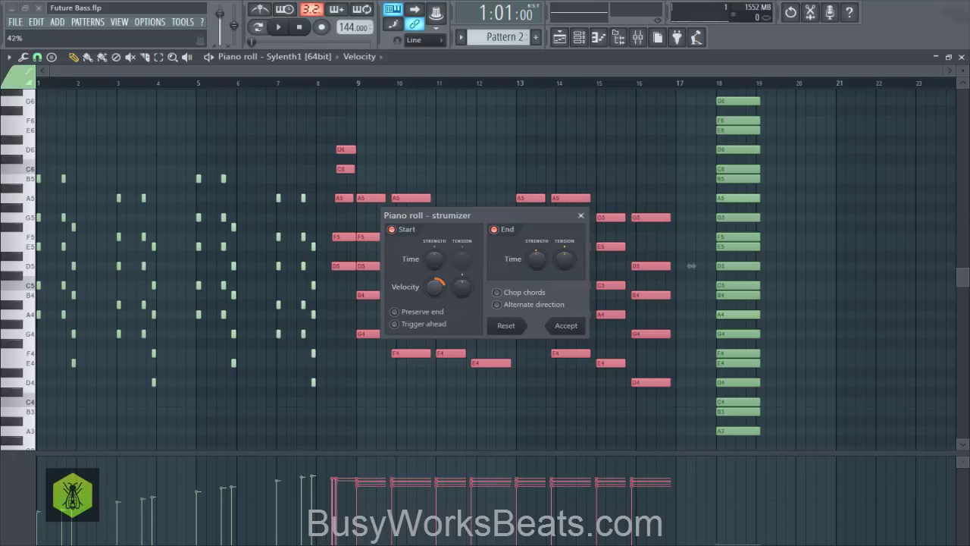
pyautogui.click(566, 325)
# Play the strummed chords from bar 8 and inspect Sylenth1's velocity-to-cutoff modulation settings.
pyautogui.click(328, 83)
pyautogui.press('space')
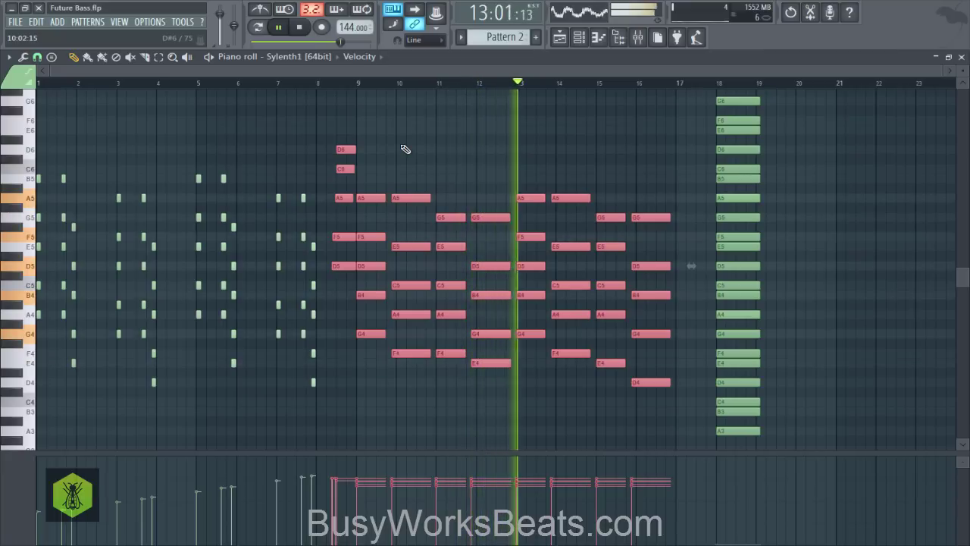
pyautogui.press('space')
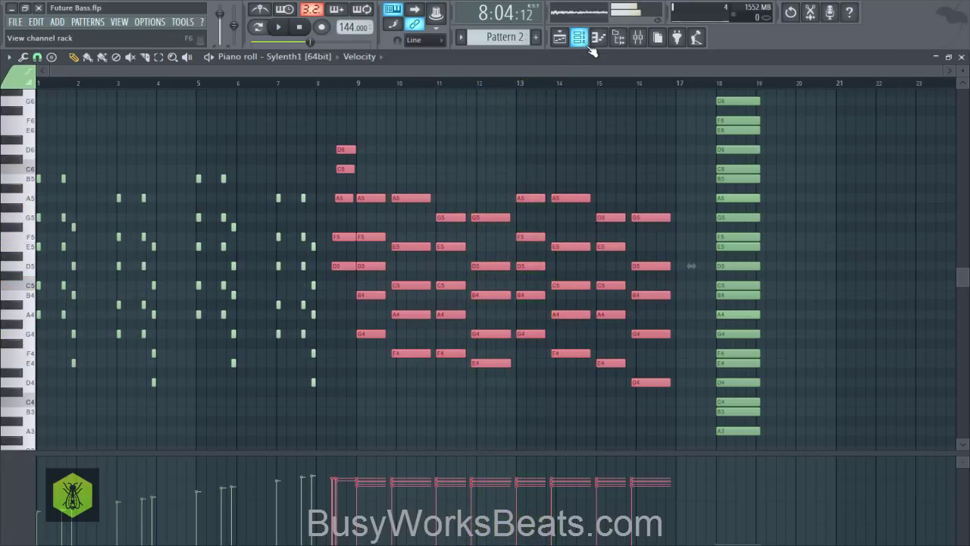
pyautogui.click(586, 43)
pyautogui.click(206, 183)
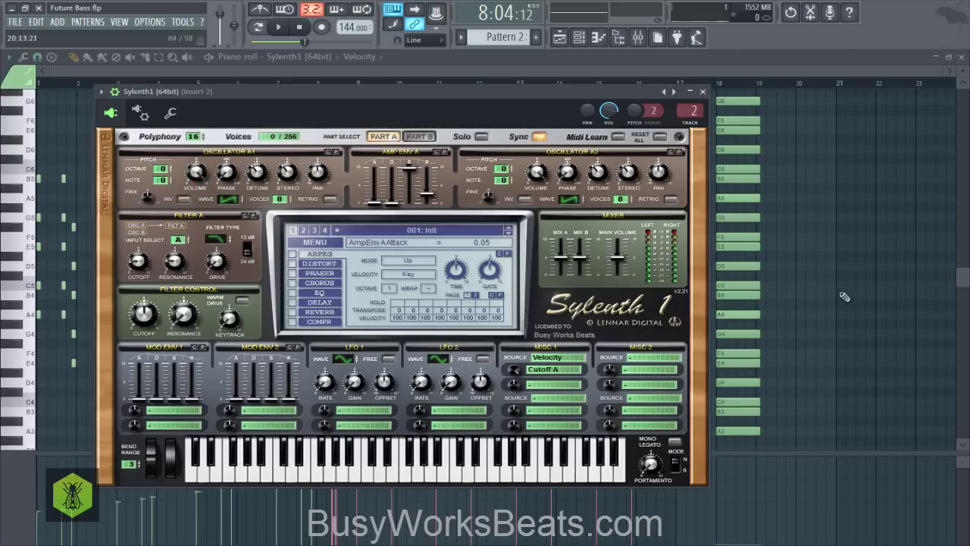
pyautogui.click(858, 280)
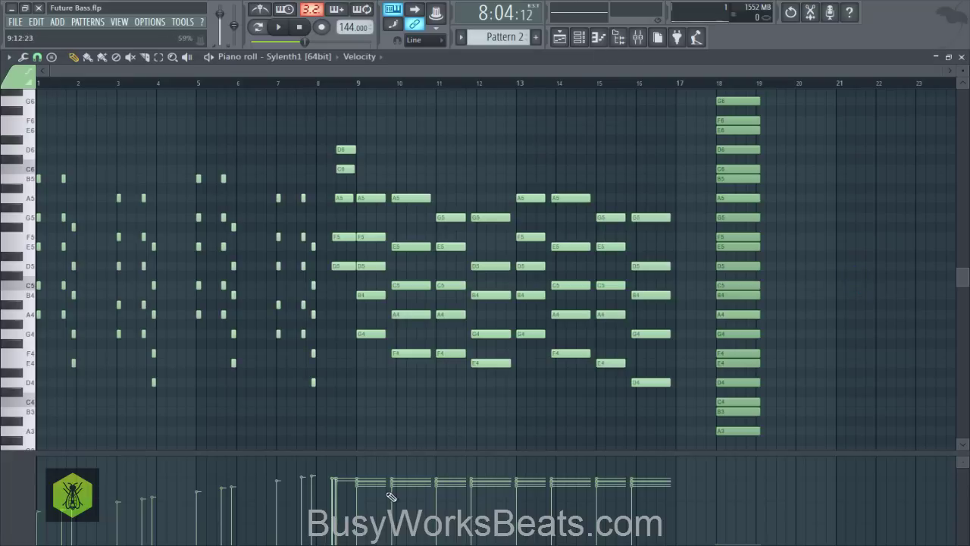
# Draw a gently rising velocity ramp across the Sylenth1 chords from bar 9 to bar 16, and return to the playlist.
pyautogui.moveTo(399, 514); pyautogui.dragTo(648, 481)
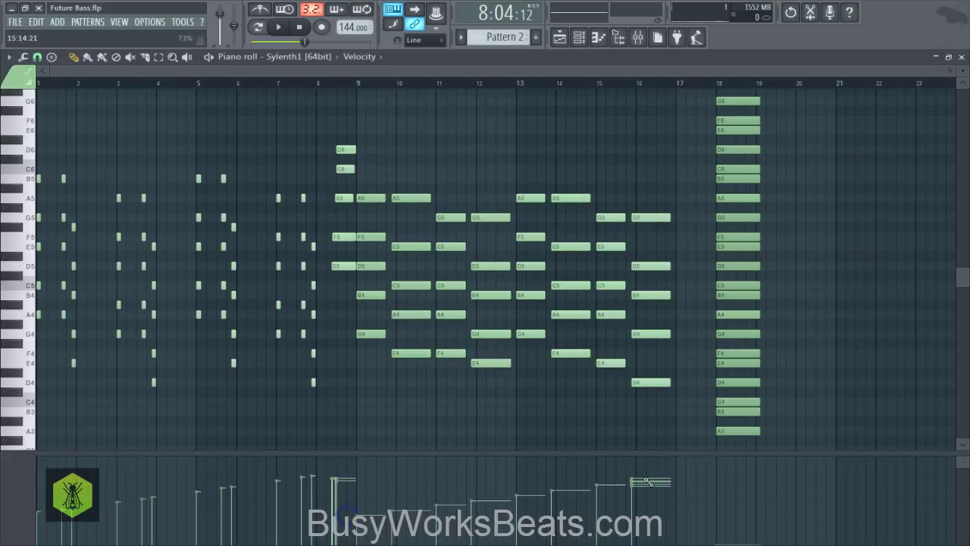
pyautogui.press('space')
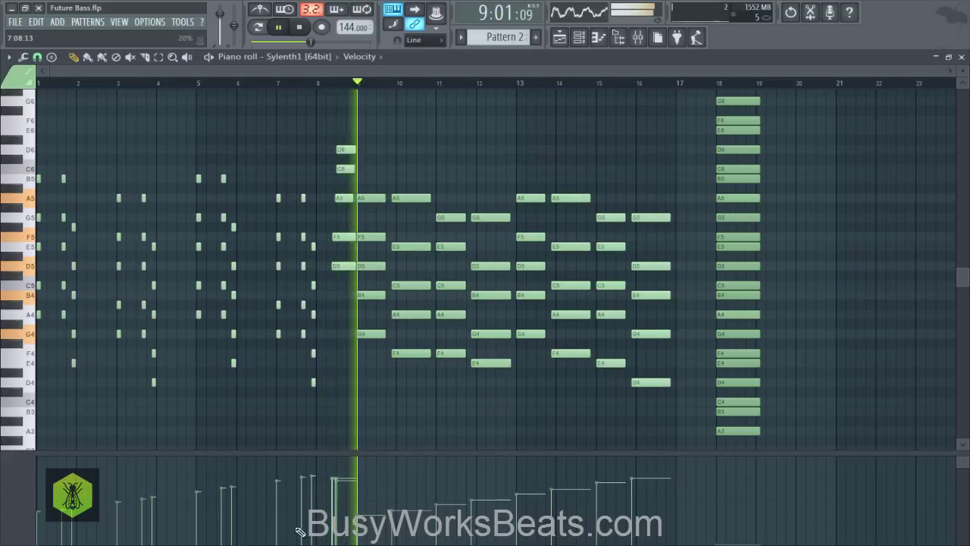
pyautogui.moveTo(349, 497); pyautogui.dragTo(639, 475)
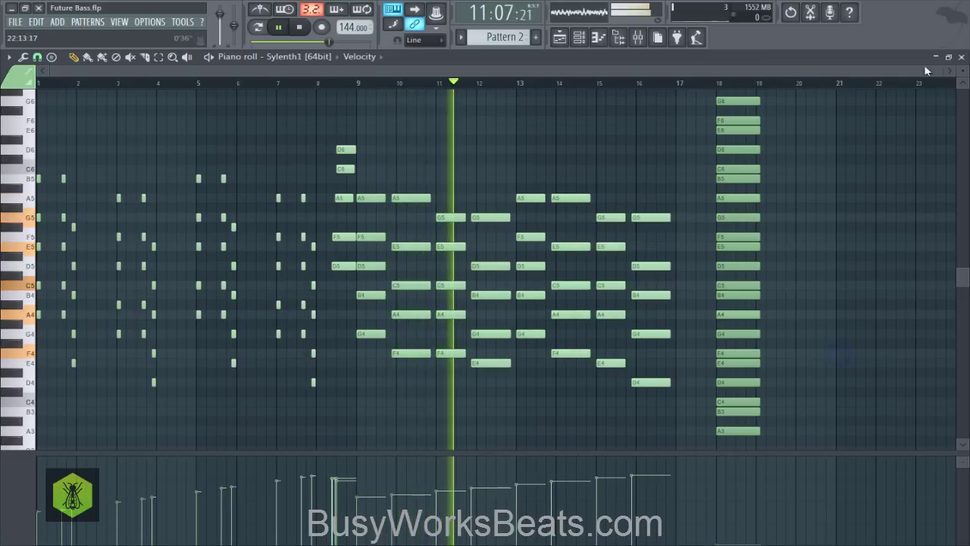
pyautogui.click(963, 57)
pyautogui.rightClick(745, 260)
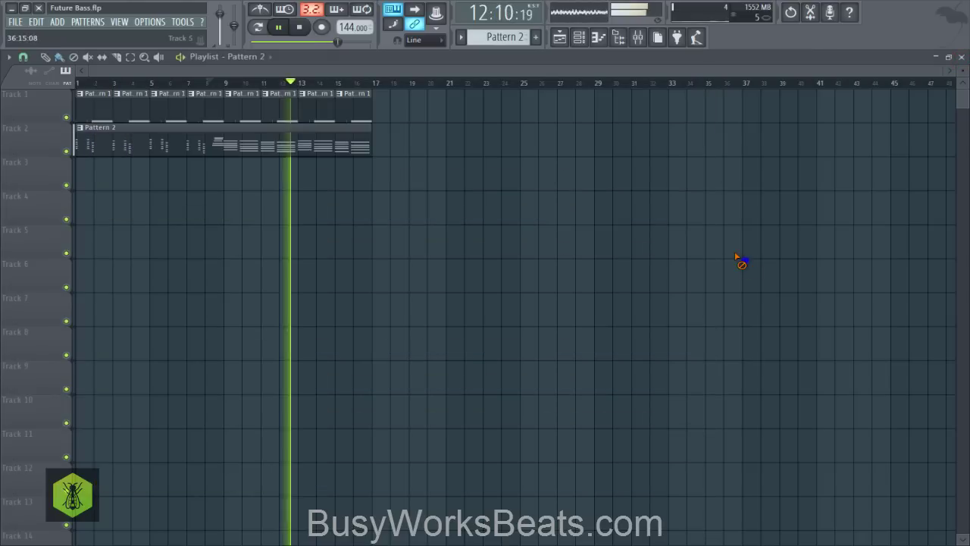
# Start a new empty Pattern 3 and lower the fader of mixer Insert 2.
pyautogui.click(580, 42)
pyautogui.click(516, 36)
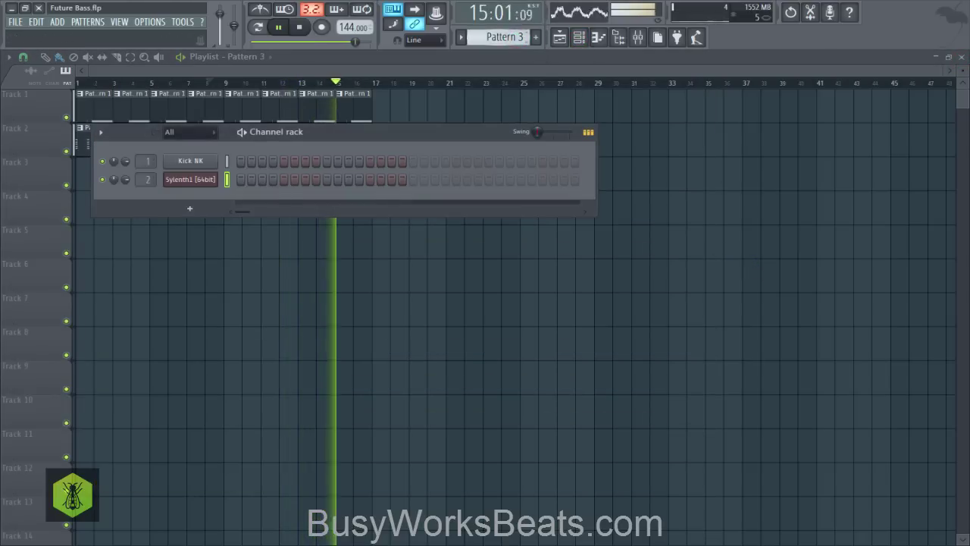
pyautogui.click(637, 37)
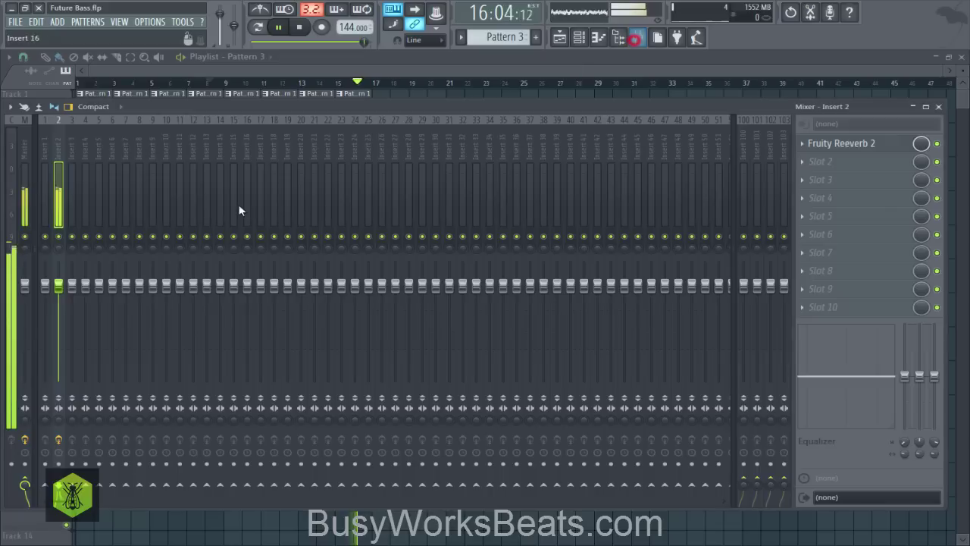
pyautogui.moveTo(59, 285); pyautogui.dragTo(59, 305)
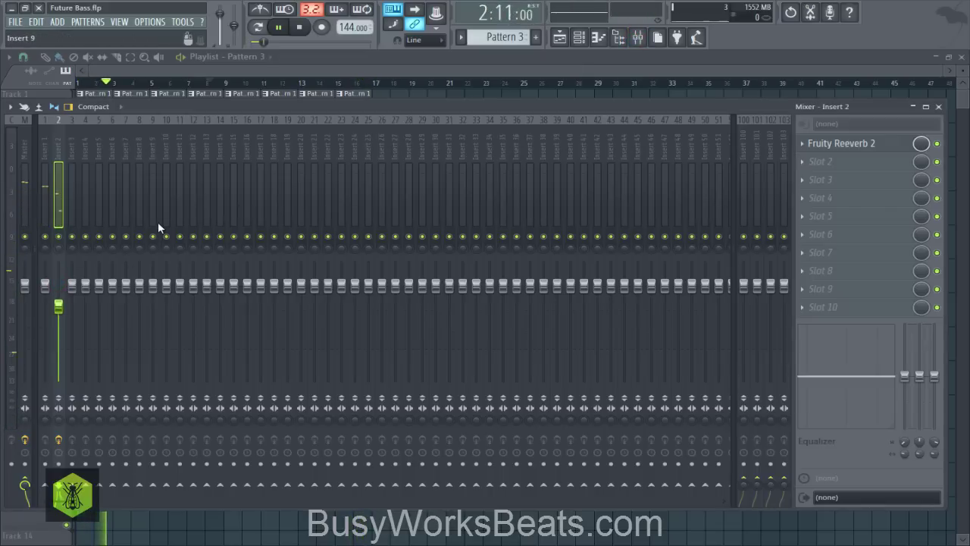
# In the Master's Fruity NoteBook, mark Lush Chords and Chord Stabs Bounce as done with "./", and close the notes.
pyautogui.click(24, 151)
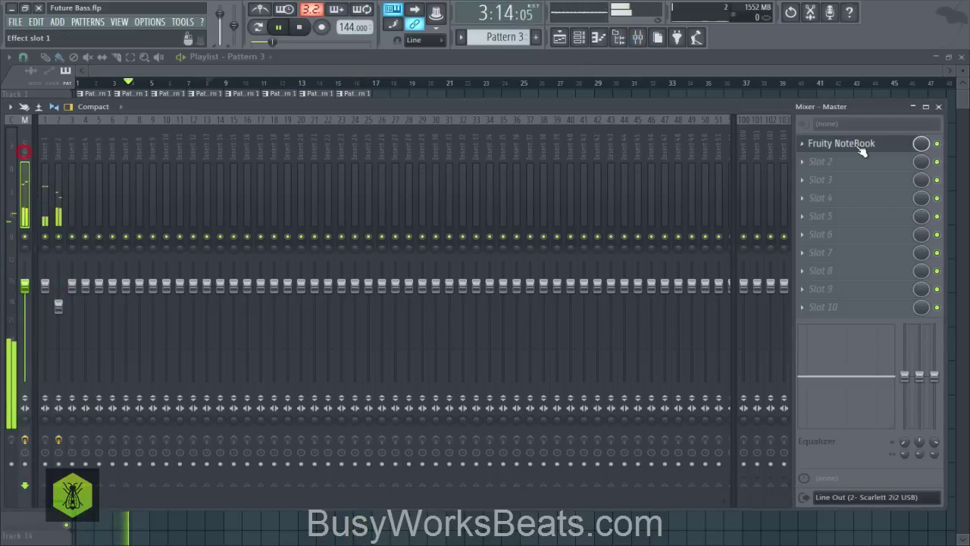
pyautogui.click(863, 145)
pyautogui.click(438, 124)
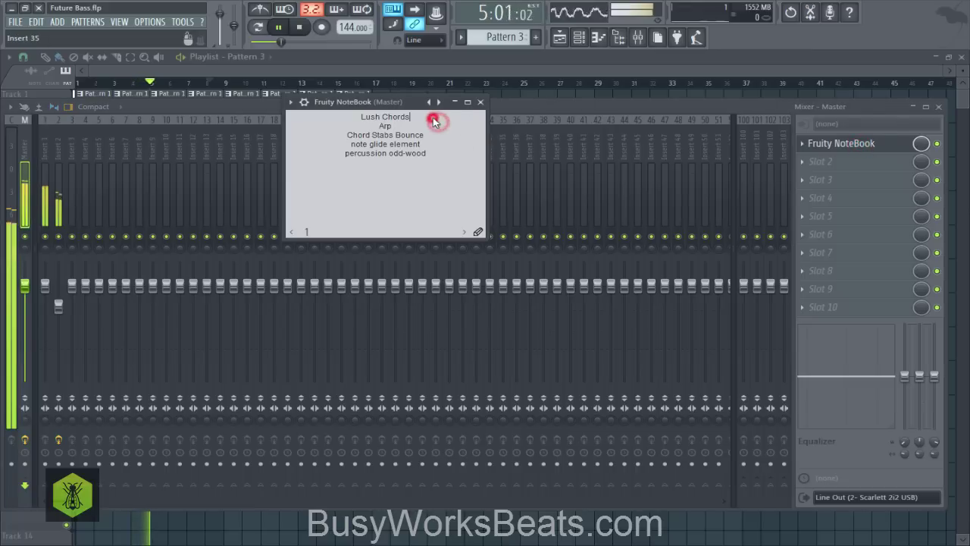
pyautogui.write('/')
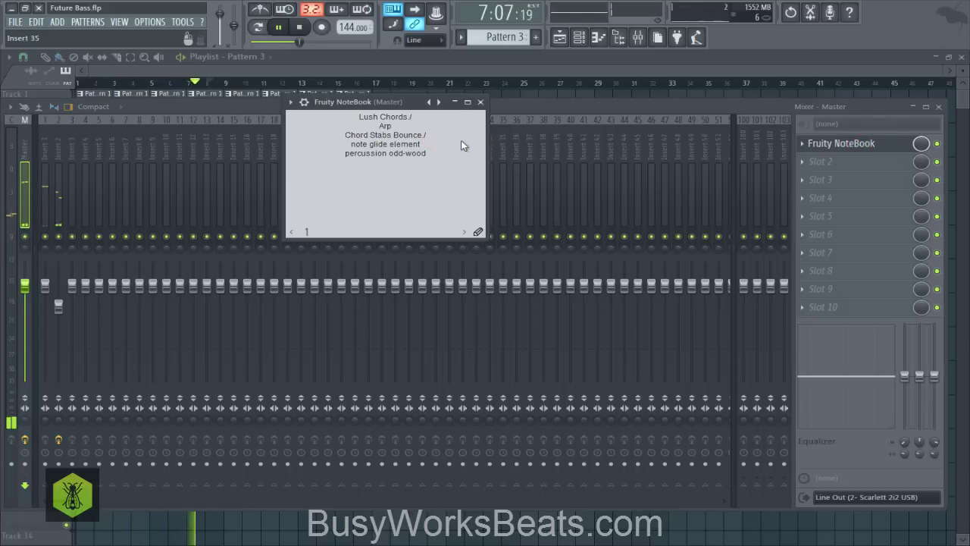
pyautogui.click(481, 101)
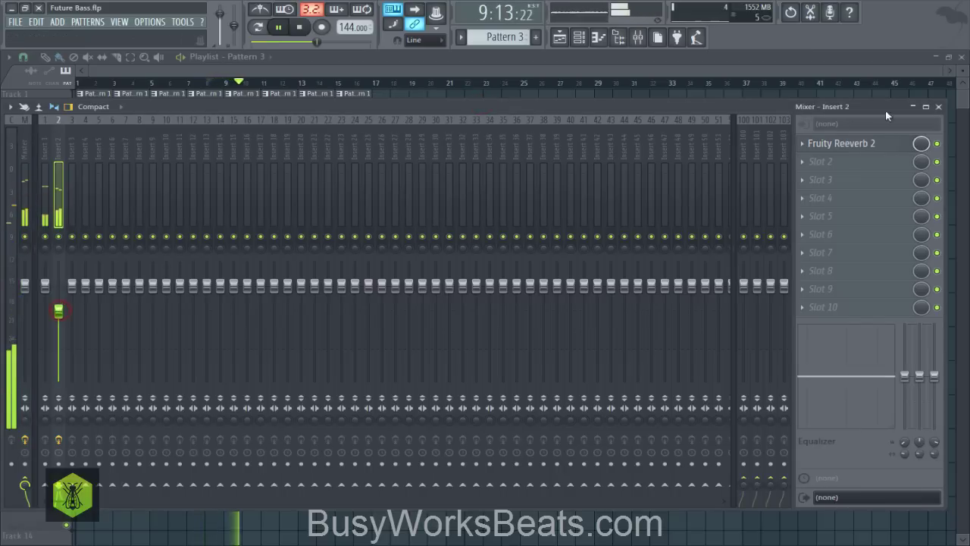
# Stop playback, add a second Sylenth1 [64bit] channel and initialize its preset.
pyautogui.click(939, 106)
pyautogui.press('space')
pyautogui.click(576, 40)
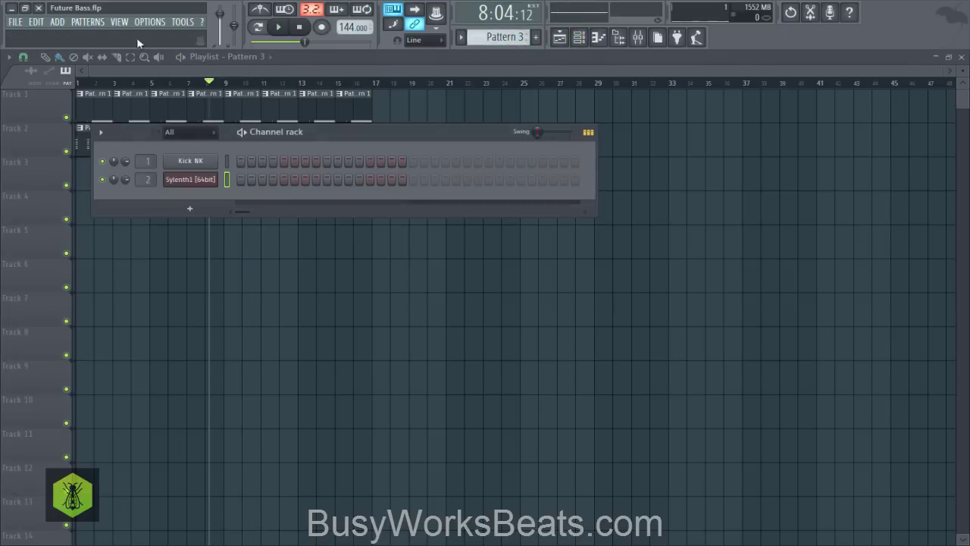
pyautogui.click(57, 22)
pyautogui.moveTo(74, 35)
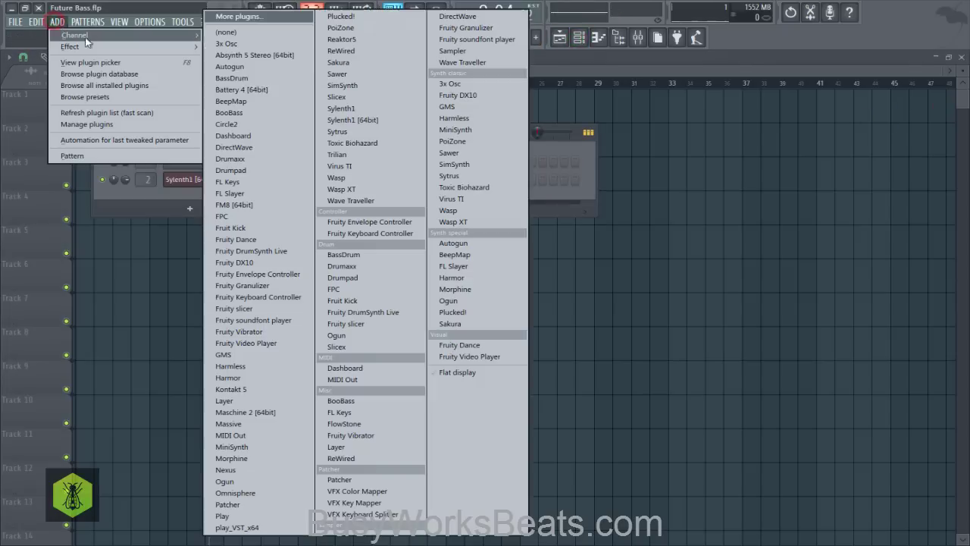
pyautogui.click(347, 120)
pyautogui.moveTo(352, 199); pyautogui.dragTo(360, 112)
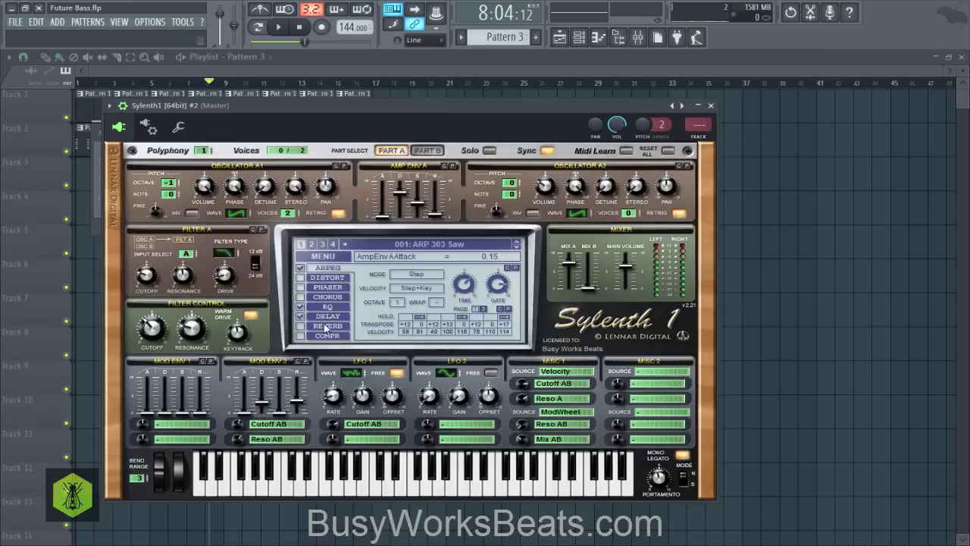
pyautogui.click(322, 257)
pyautogui.click(351, 392)
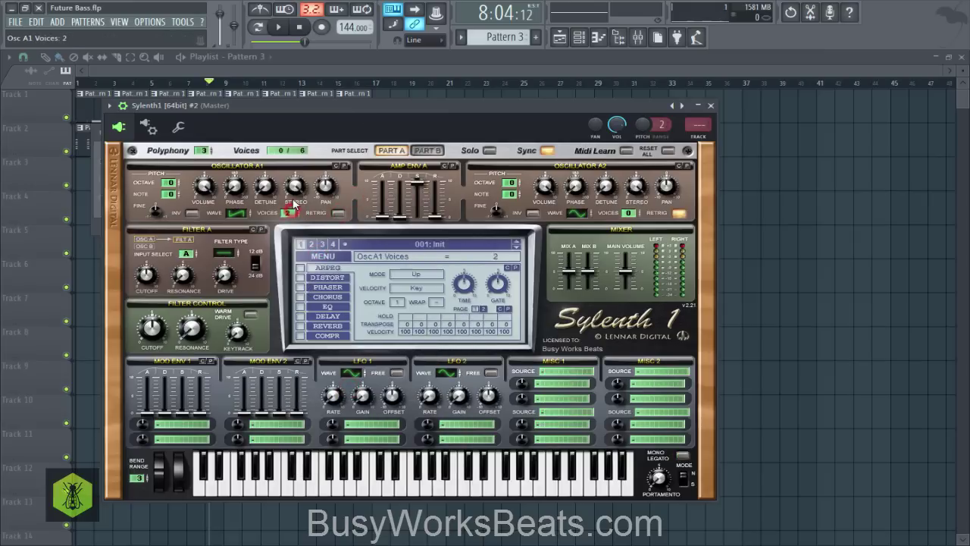
# Turn on mono legato, adjust filter A's cutoff in the new Sylenth1 patch, and close the synth.
pyautogui.moveTo(259, 164); pyautogui.dragTo(259, 158)
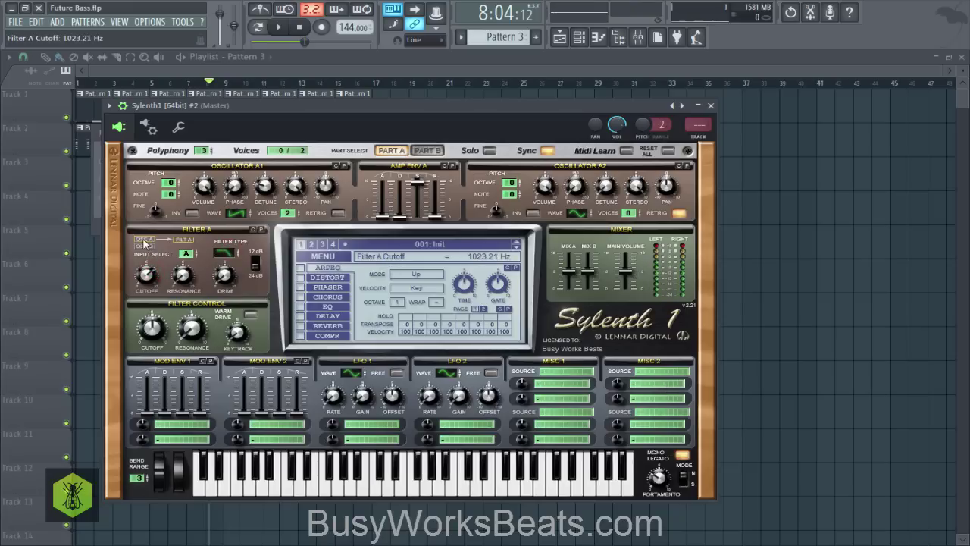
pyautogui.moveTo(148, 228); pyautogui.dragTo(166, 279)
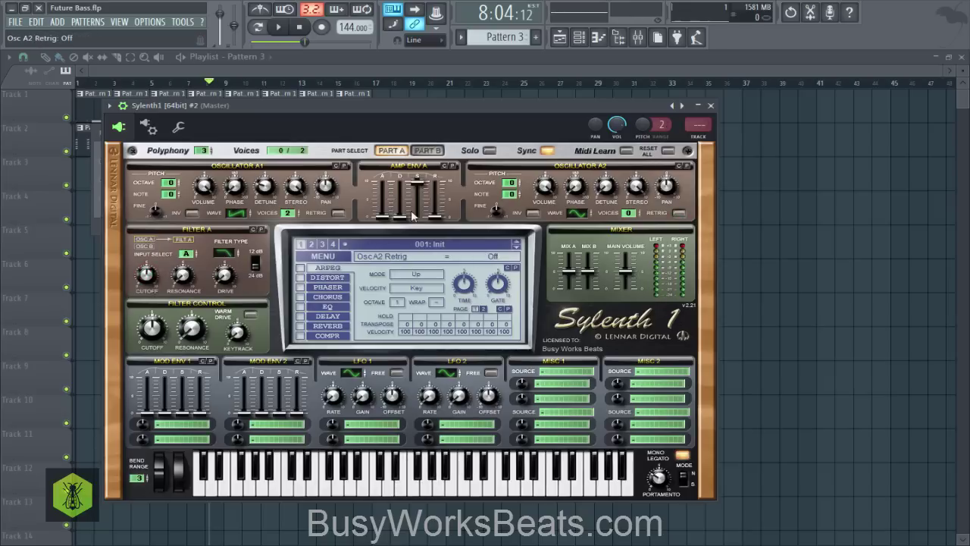
pyautogui.click(711, 107)
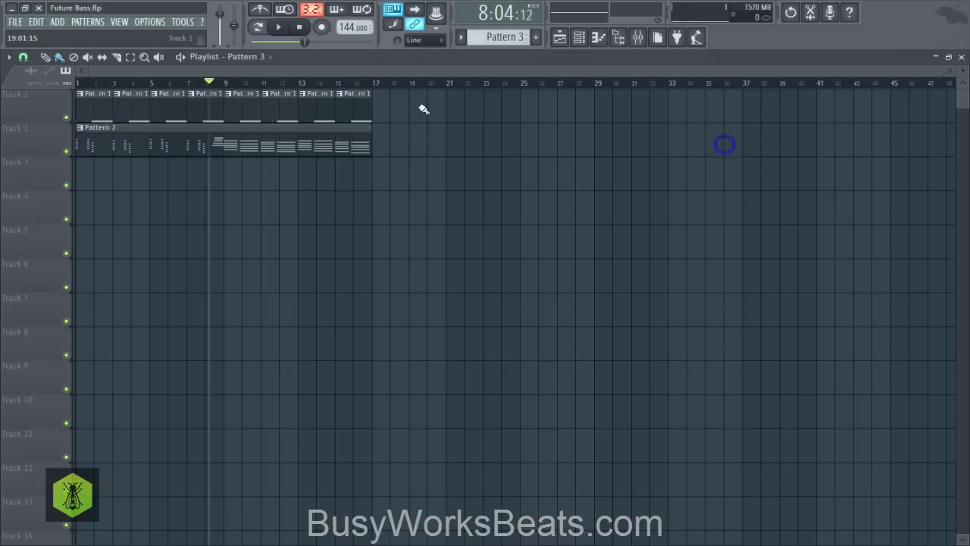
# Rewind the song to the start and show the file browser with all its folders collapsed.
pyautogui.click(299, 26)
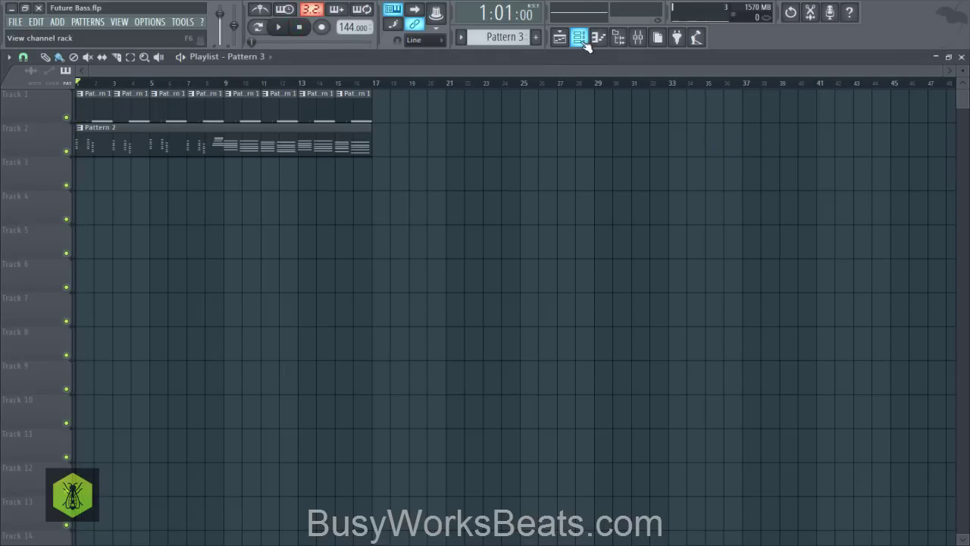
pyautogui.click(618, 40)
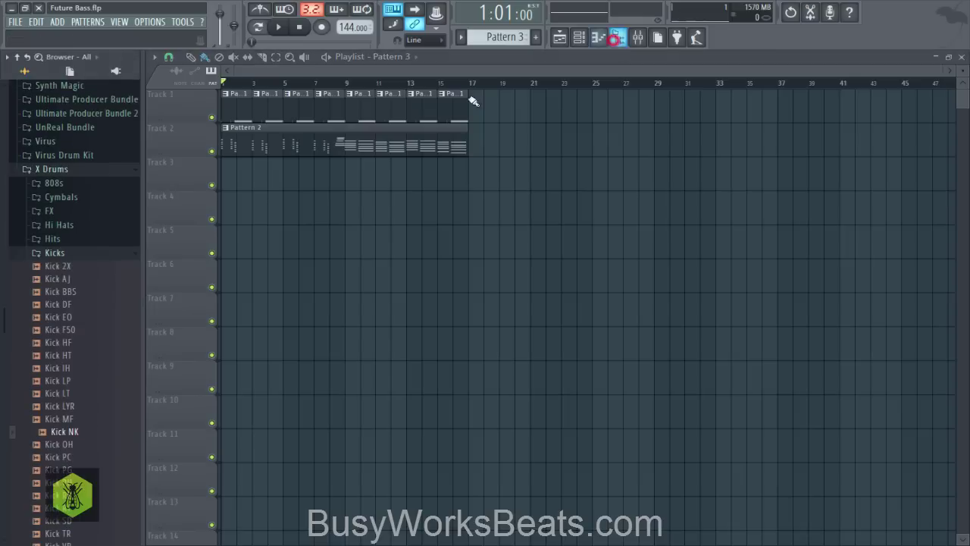
pyautogui.click(24, 87)
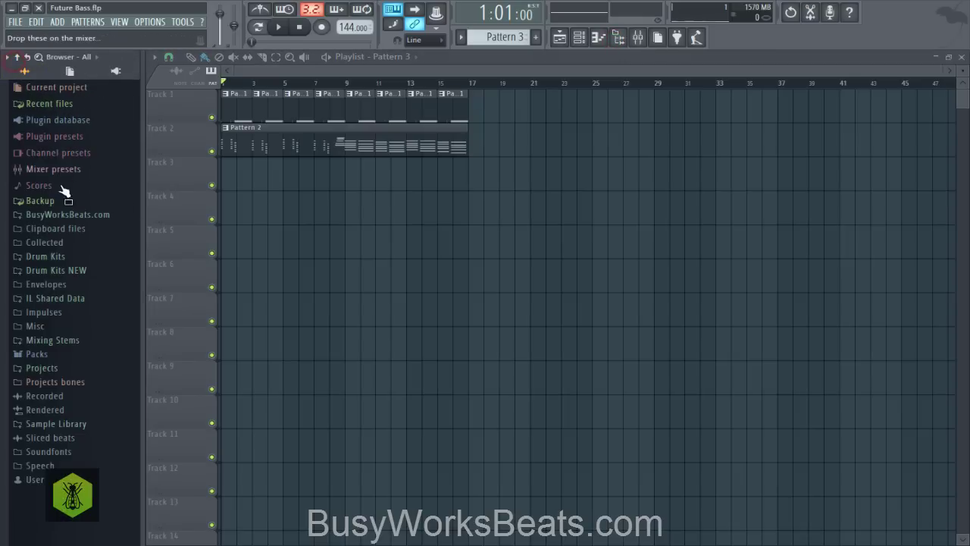
# Load the Closed Hi Hat IP sample from BusyWorksBeats.com's X Drums Hi Hats folder into a new channel.
pyautogui.click(67, 215)
pyautogui.scroll(-4, 79, 421)
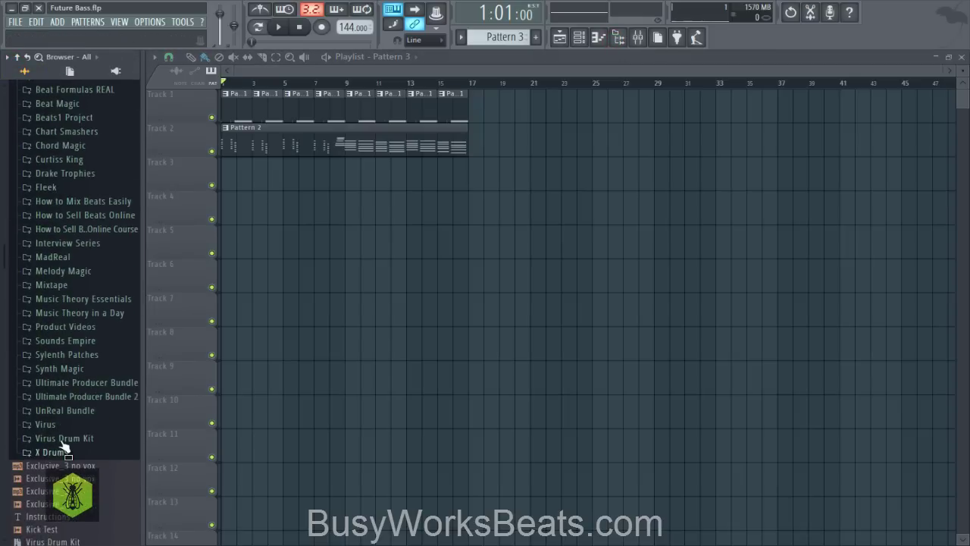
pyautogui.click(69, 453)
pyautogui.click(71, 464)
pyautogui.click(59, 425)
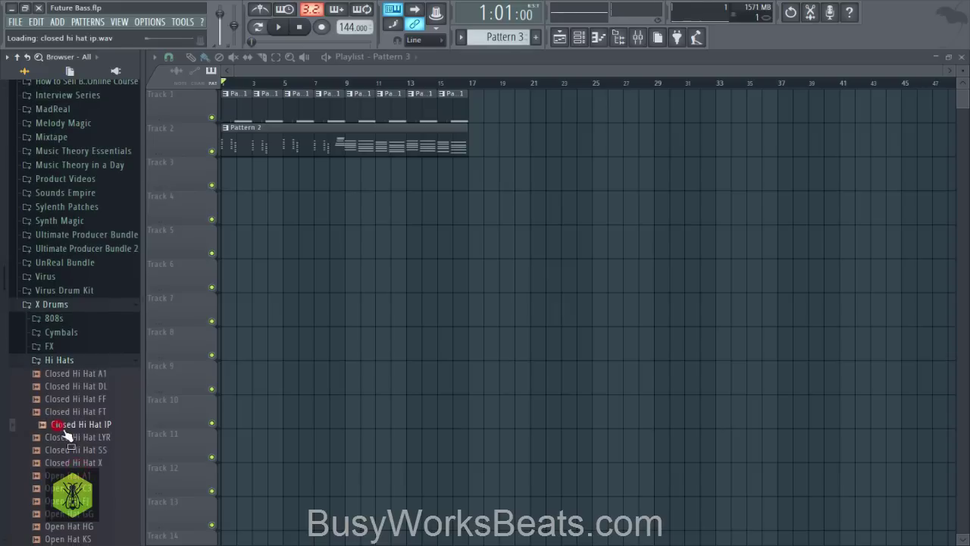
pyautogui.rightClick(67, 429)
pyautogui.click(83, 432)
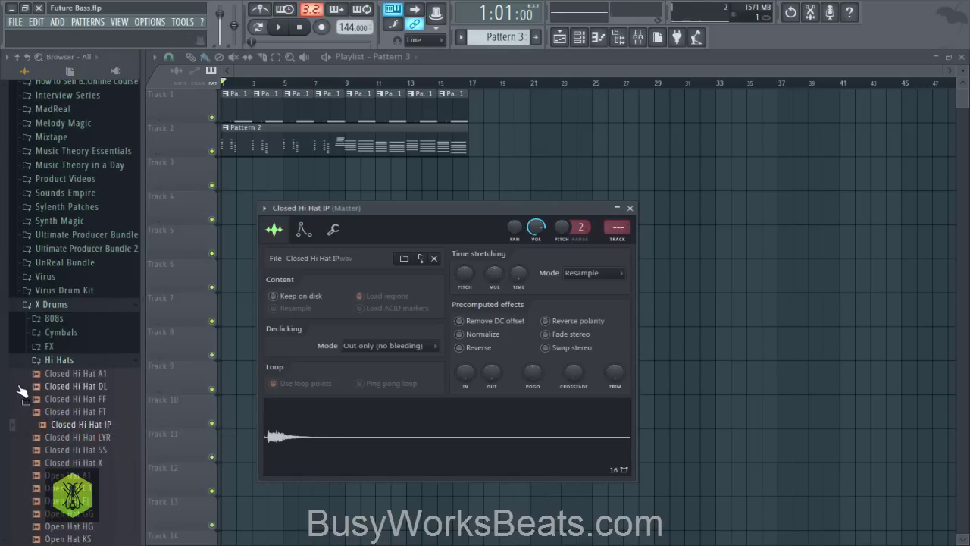
# Audition samples in the X Drums Snares folder against the playing arrangement and load Snare TD into a new channel.
pyautogui.click(69, 361)
pyautogui.click(64, 416)
pyautogui.scroll(-5, 73, 424)
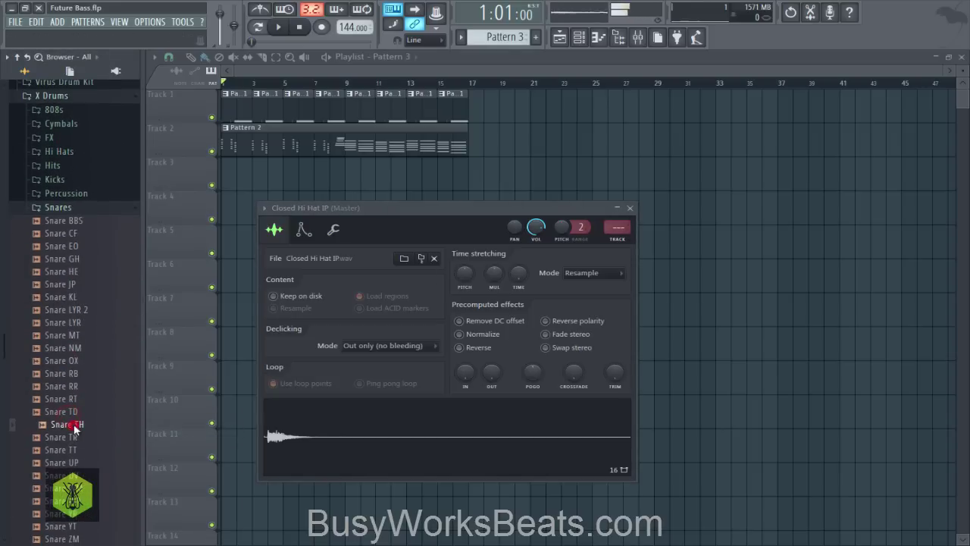
pyautogui.click(73, 424)
pyautogui.press('space')
pyautogui.rightClick(74, 413)
pyautogui.click(95, 422)
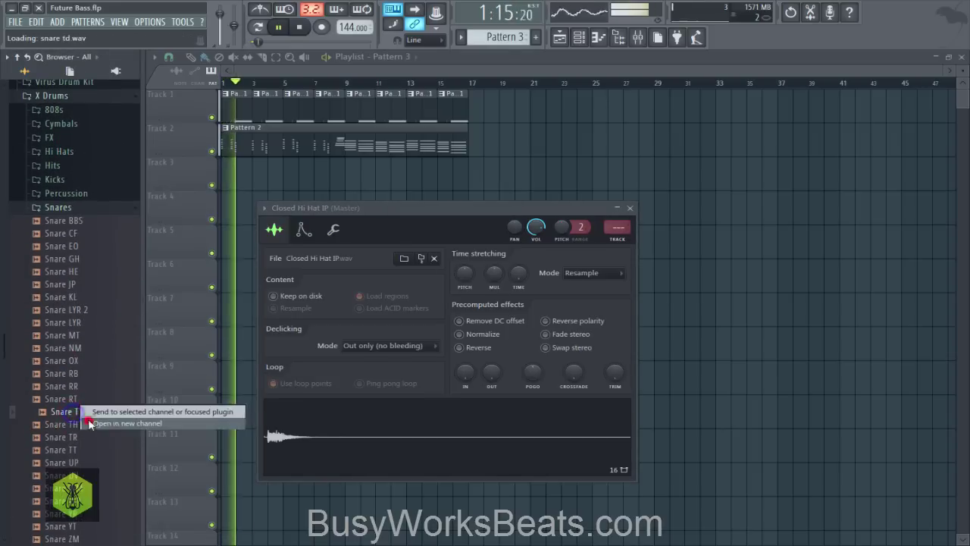
pyautogui.press('space')
# Select the Closed Hi Hat IP channel in the channel rack and play the arrangement from the start.
pyautogui.press('F6')
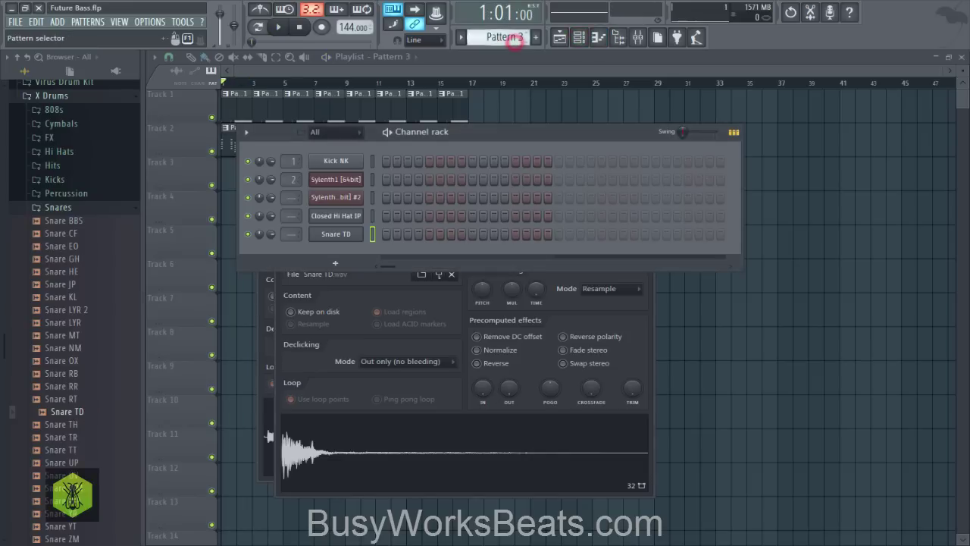
pyautogui.moveTo(515, 43); pyautogui.dragTo(515, 35)
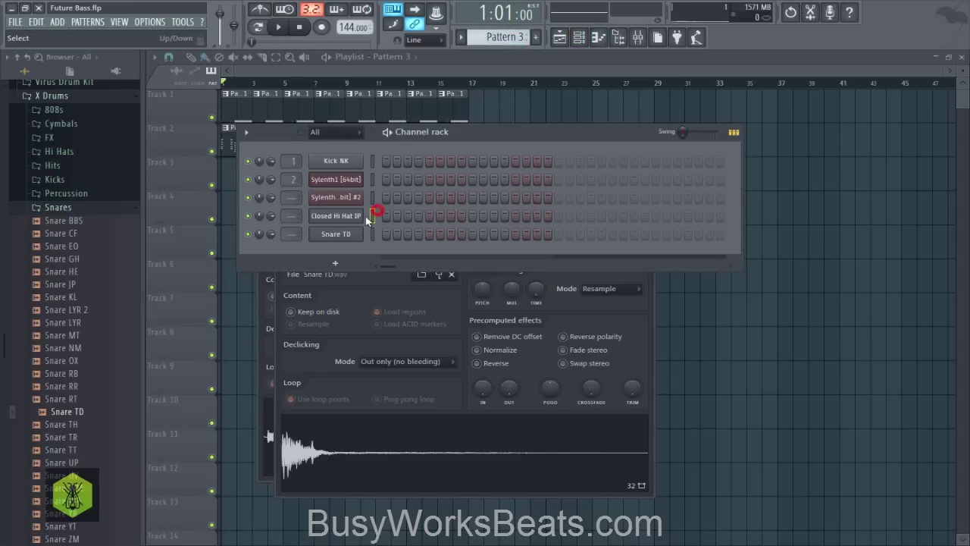
pyautogui.press('space')
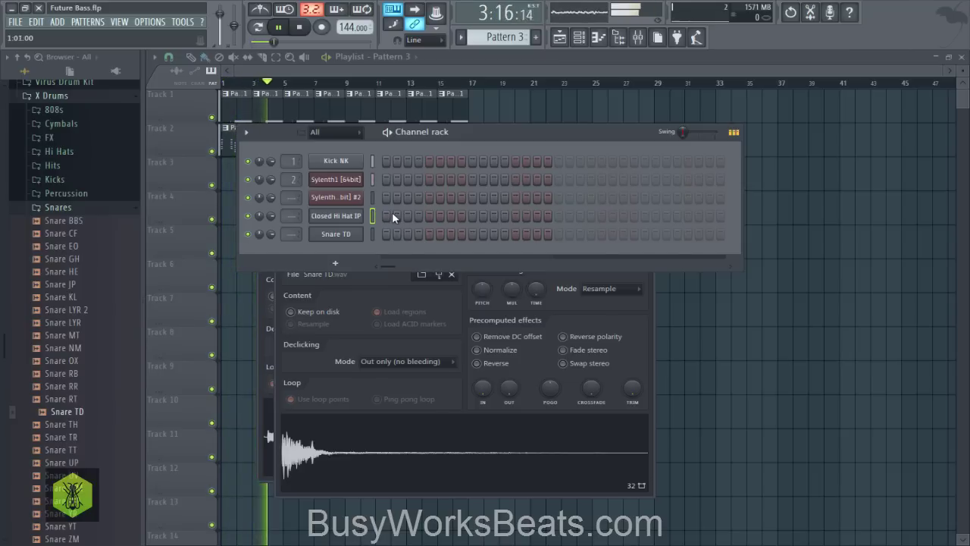
pyautogui.press('space')
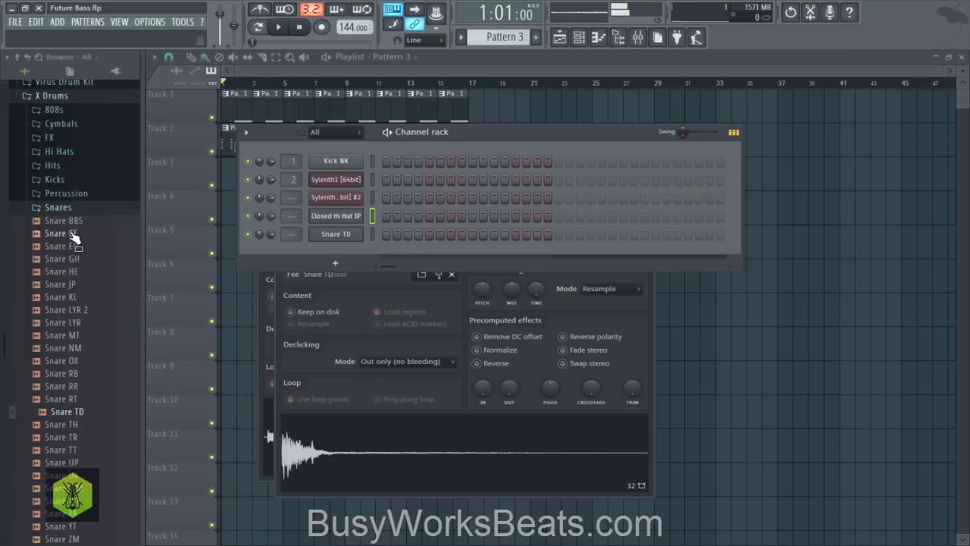
# Audition more snares, load Snare GH into a new channel, and lower its pitch to about -68 cents.
pyautogui.click(75, 220)
pyautogui.click(77, 246)
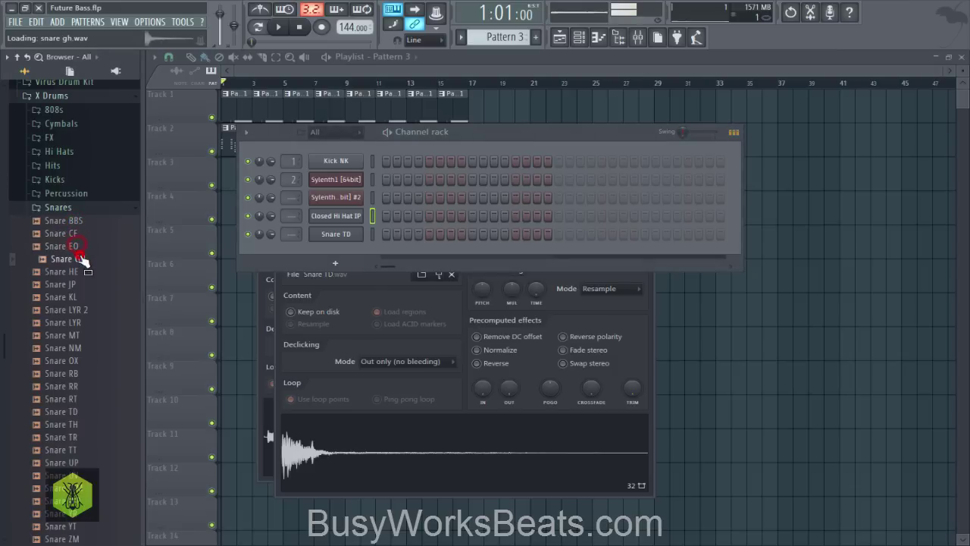
pyautogui.rightClick(81, 264)
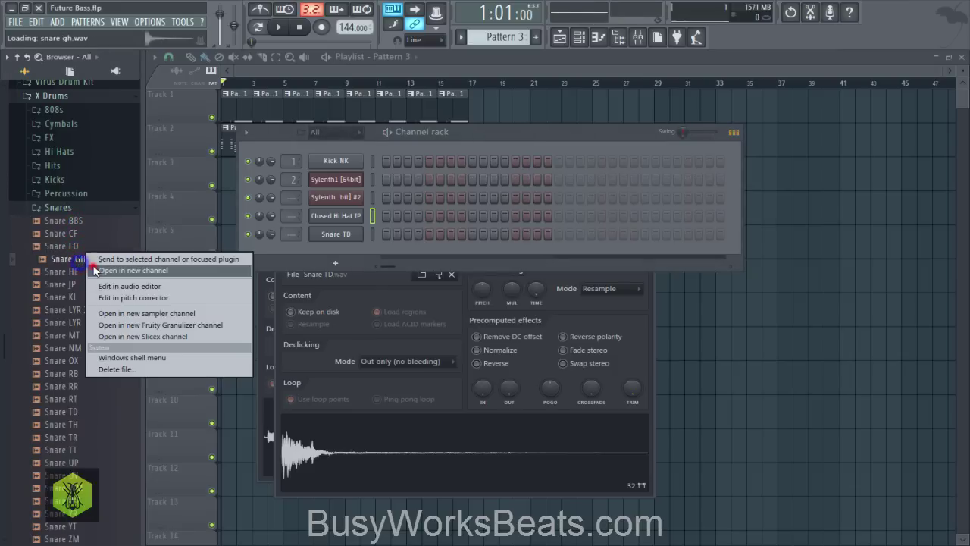
pyautogui.click(114, 269)
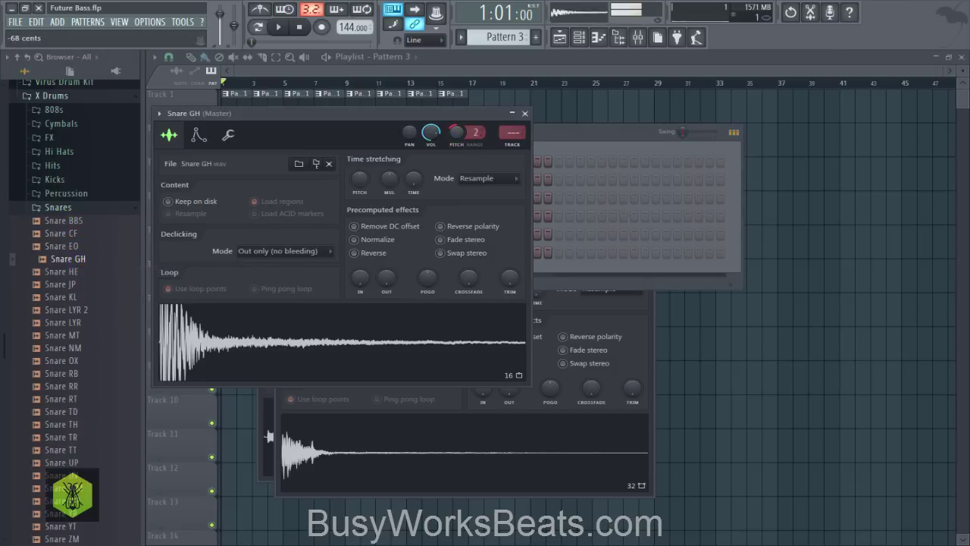
pyautogui.click(526, 114)
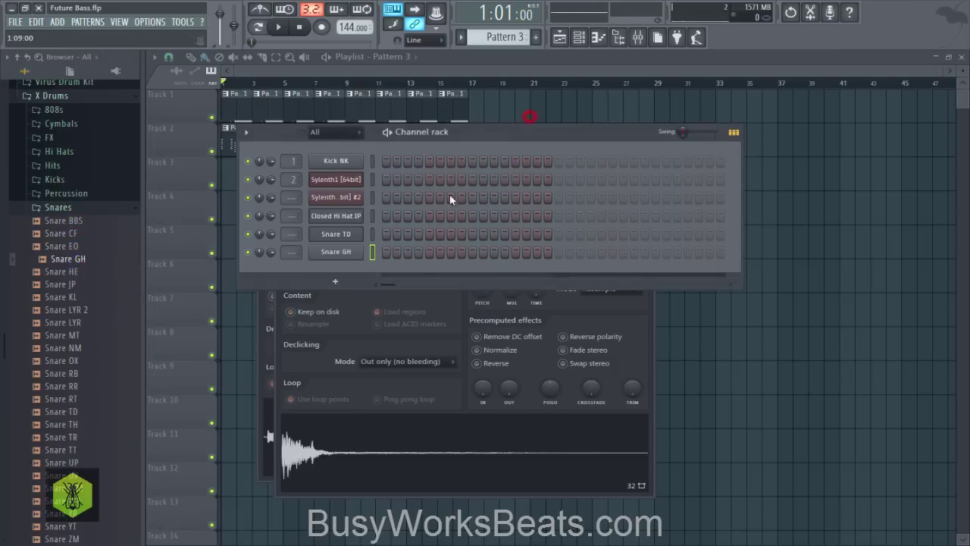
# Program Closed Hi Hat IP hits on steps 5–7 and 13–15 of Pattern 3 and return playback to song mode.
pyautogui.click(373, 216)
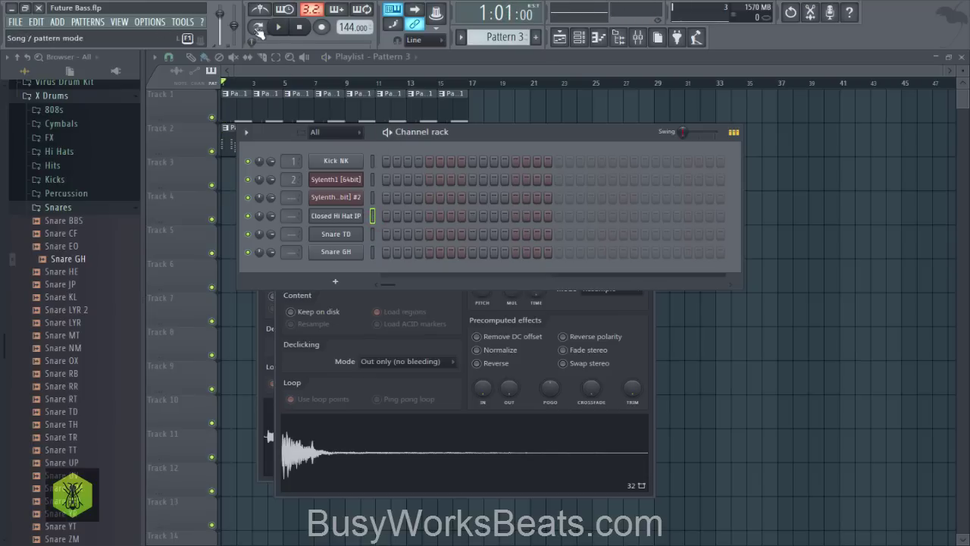
pyautogui.press('space')
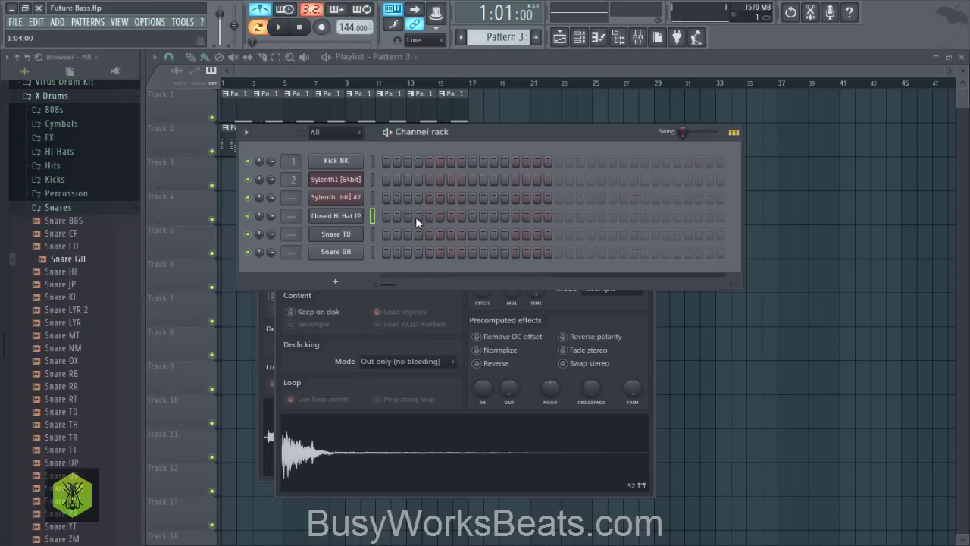
pyautogui.click(428, 216)
pyautogui.press('space')
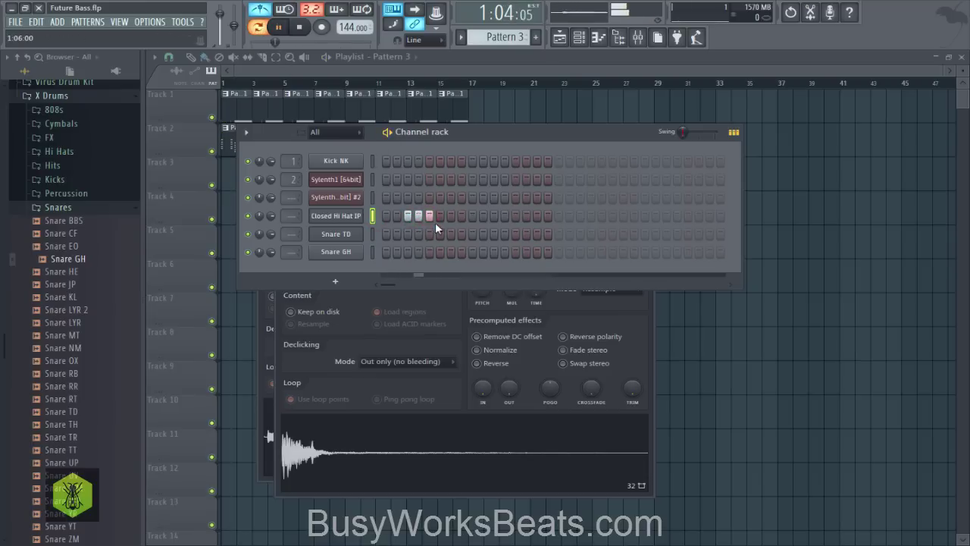
pyautogui.click(439, 217)
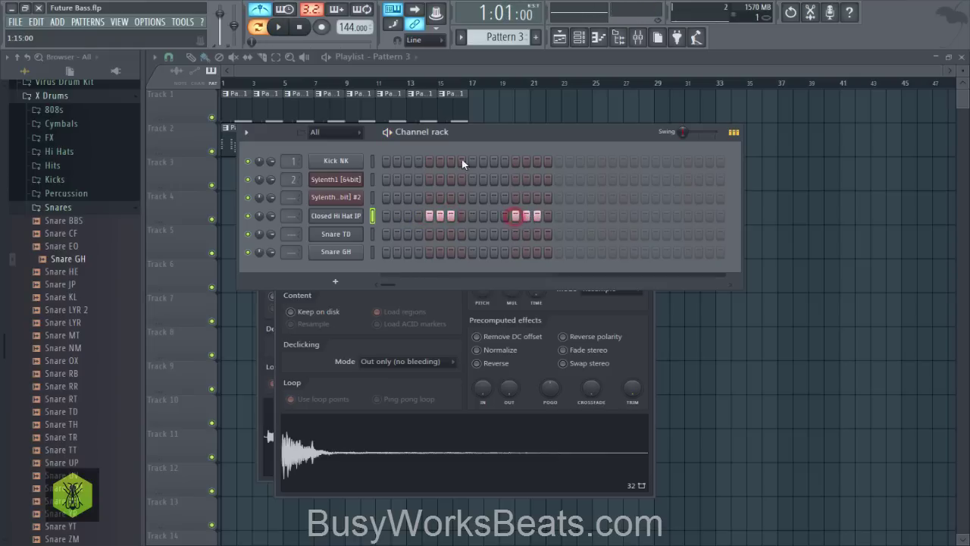
pyautogui.click(260, 27)
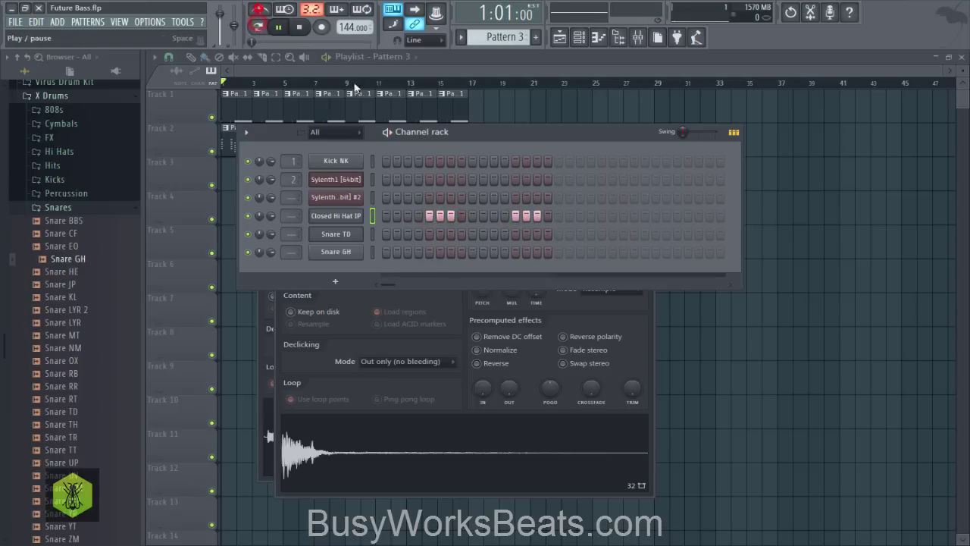
# Add Snare GH hits on steps 9 and 25 of Pattern 4 and paint it along Track 3 over bars 1–16.
pyautogui.click(472, 252)
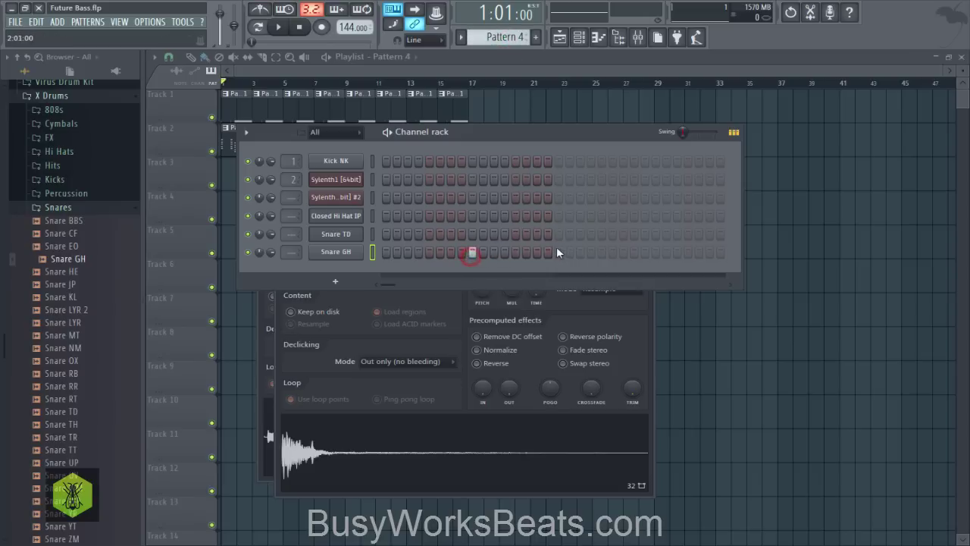
pyautogui.click(642, 252)
pyautogui.rightClick(804, 257)
pyautogui.moveTo(249, 175); pyautogui.dragTo(472, 161)
pyautogui.click(578, 38)
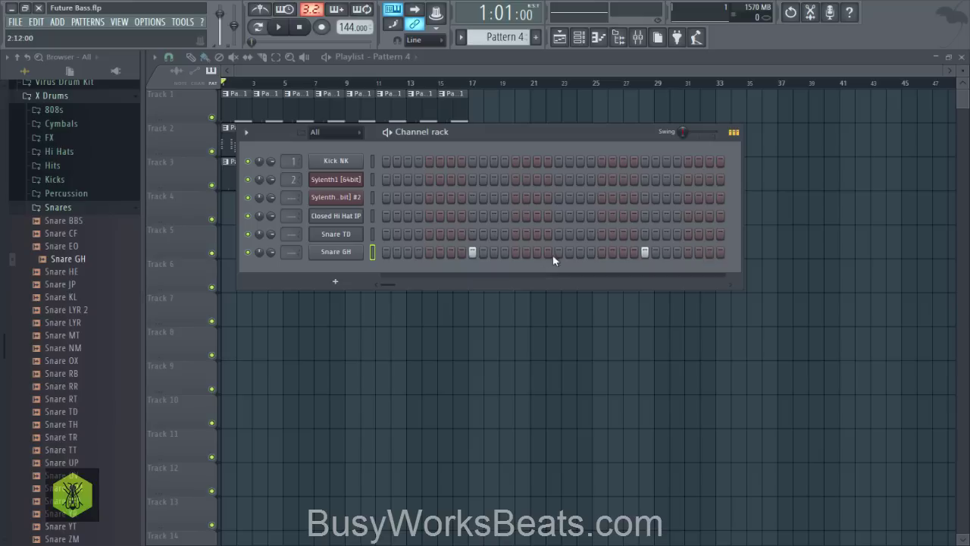
pyautogui.press('F6')
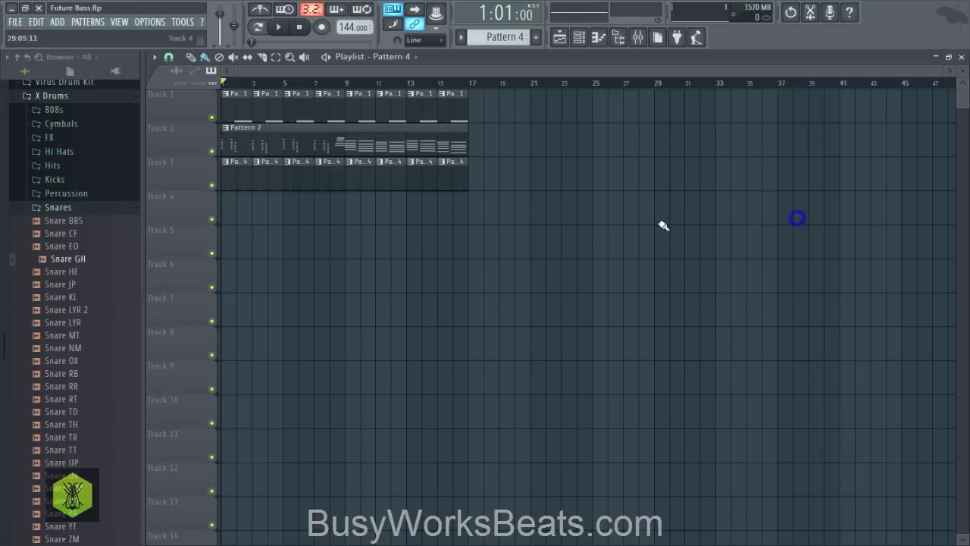
pyautogui.press('space')
# Lower the velocity of the middle note in both three-note hi-hat groups of Pattern 3 in the piano roll.
pyautogui.click(580, 38)
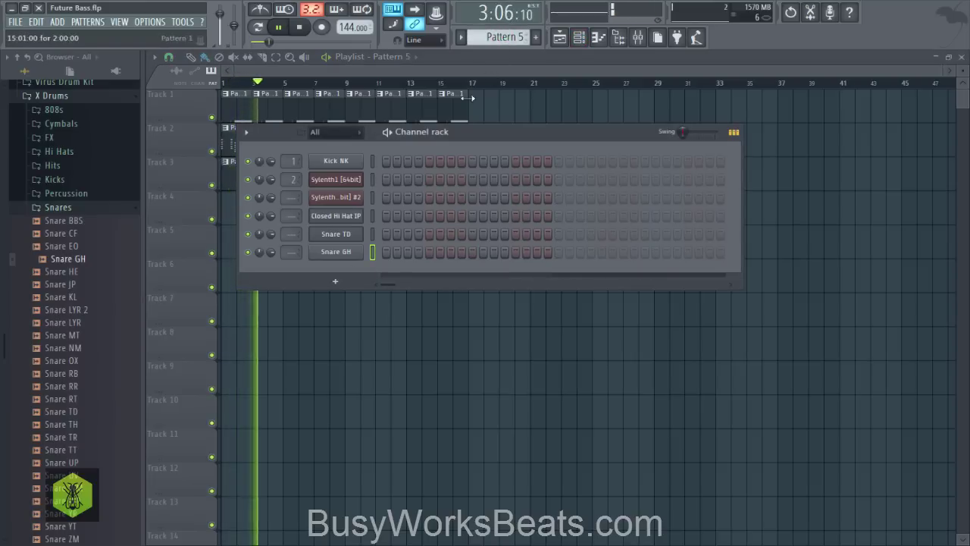
pyautogui.moveTo(490, 37); pyautogui.dragTo(490, 39)
pyautogui.press('space')
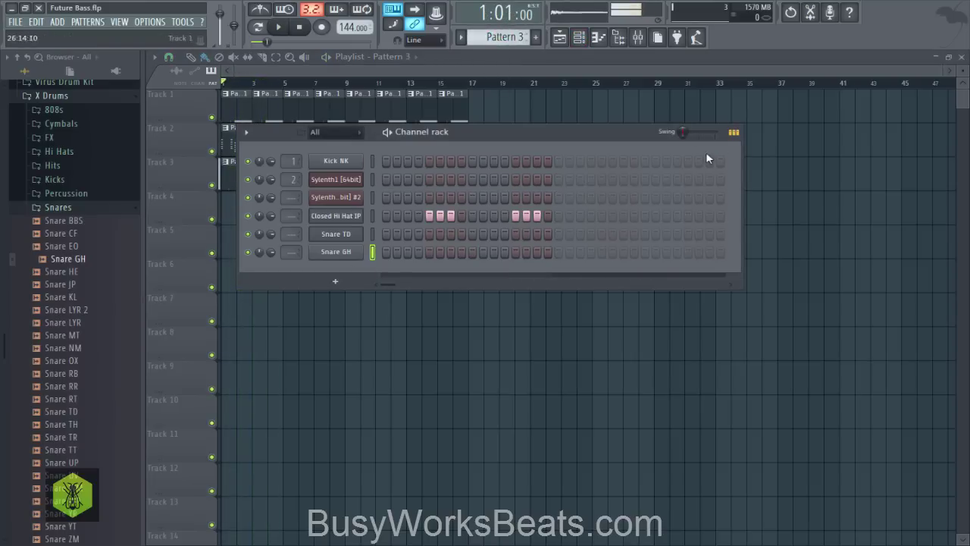
pyautogui.click(733, 133)
pyautogui.click(475, 220)
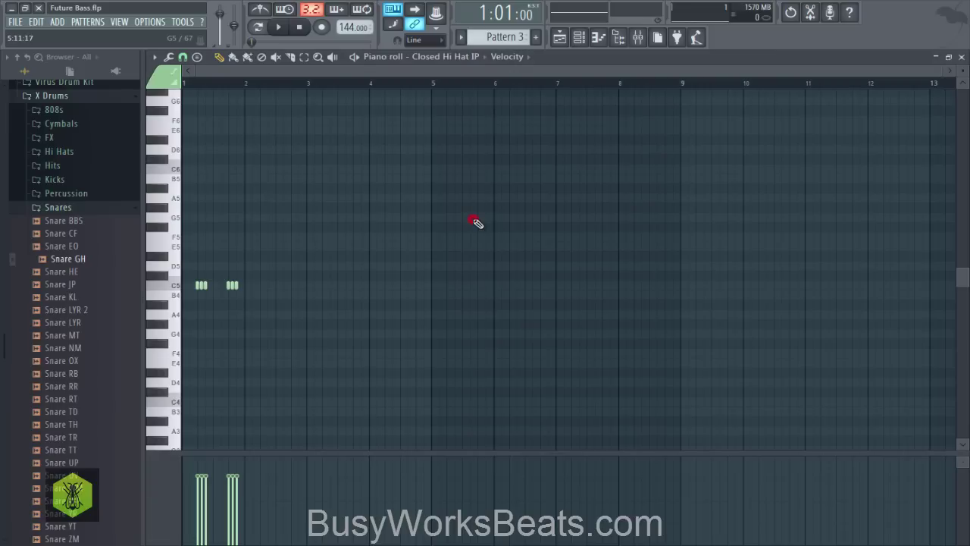
pyautogui.scroll(4, 253, 91)
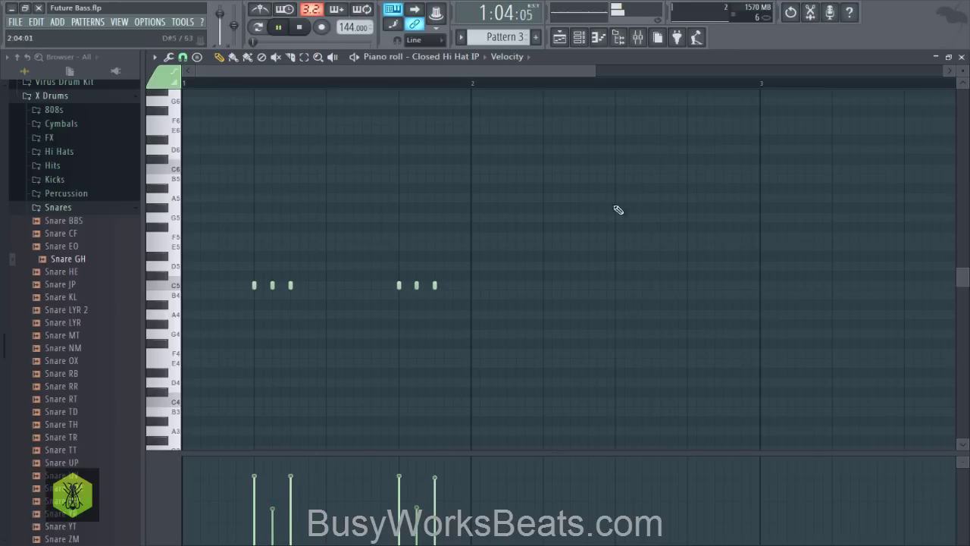
pyautogui.press('space')
pyautogui.click(962, 58)
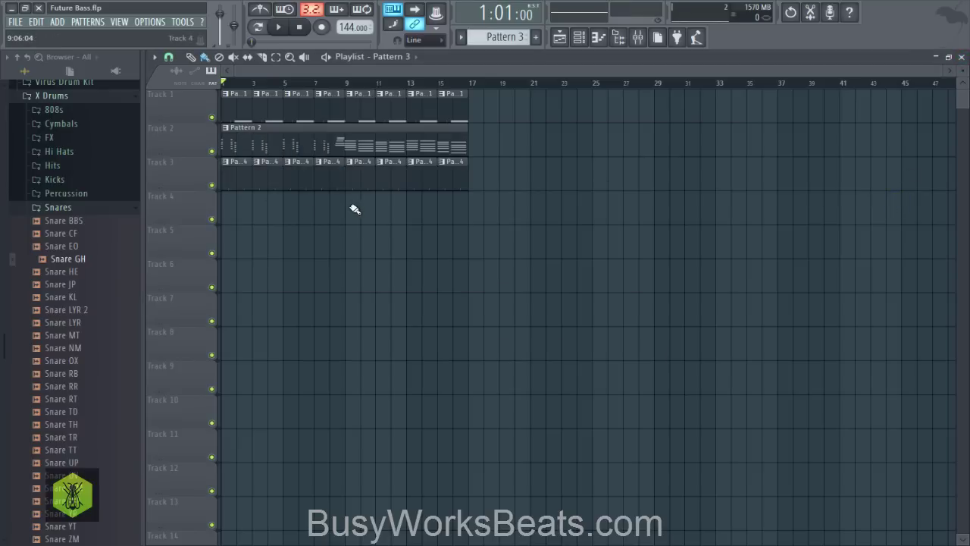
# Try Pattern 3 clips on Track 4 over bars 9–16 and play the arrangement from bar 9.
pyautogui.moveTo(354, 208); pyautogui.dragTo(451, 215)
pyautogui.click(346, 82)
pyautogui.press('space')
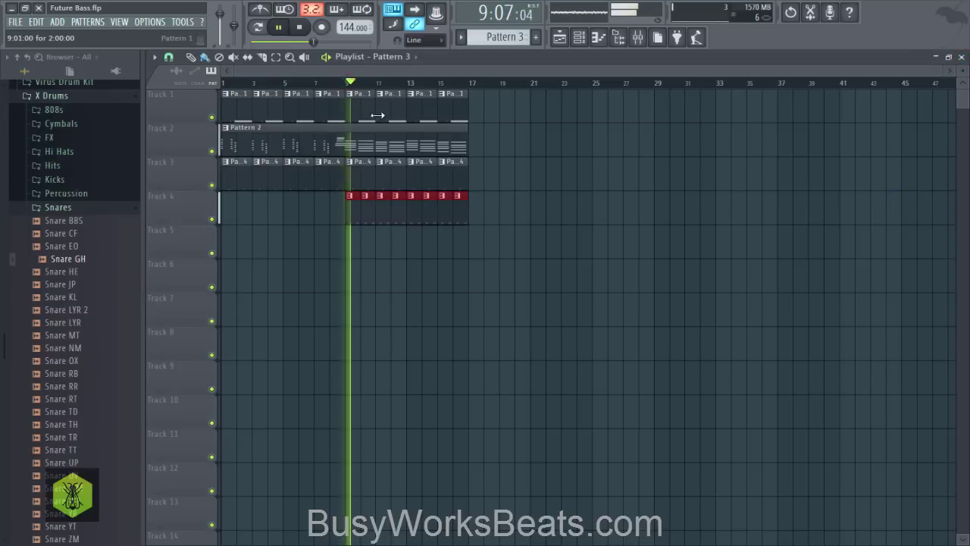
pyautogui.press('space')
# Paint Pattern 3 along Track 4 over bars 1–8, clear its clips from bar 9 onward, and play the arrangement.
pyautogui.moveTo(335, 210); pyautogui.dragTo(224, 210)
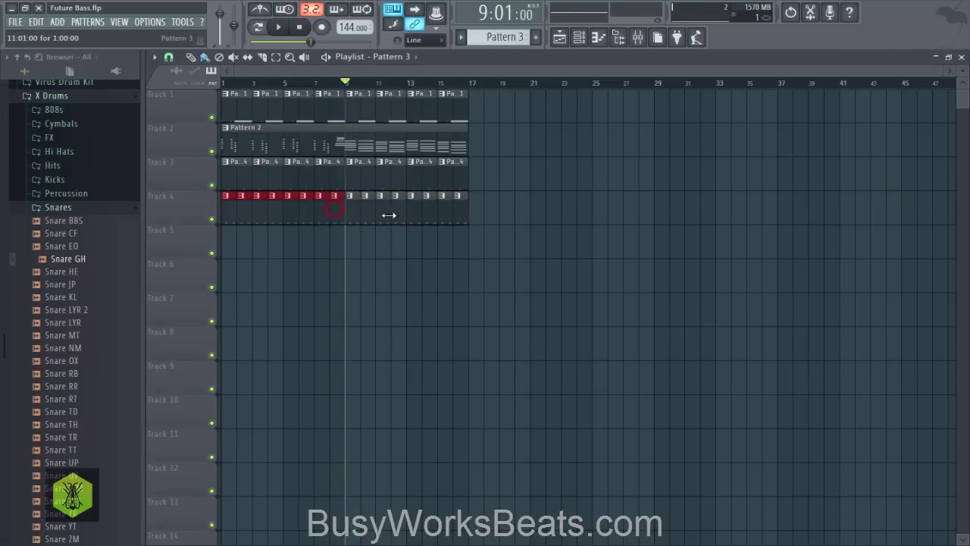
pyautogui.rightClick(359, 214)
pyautogui.click(291, 29)
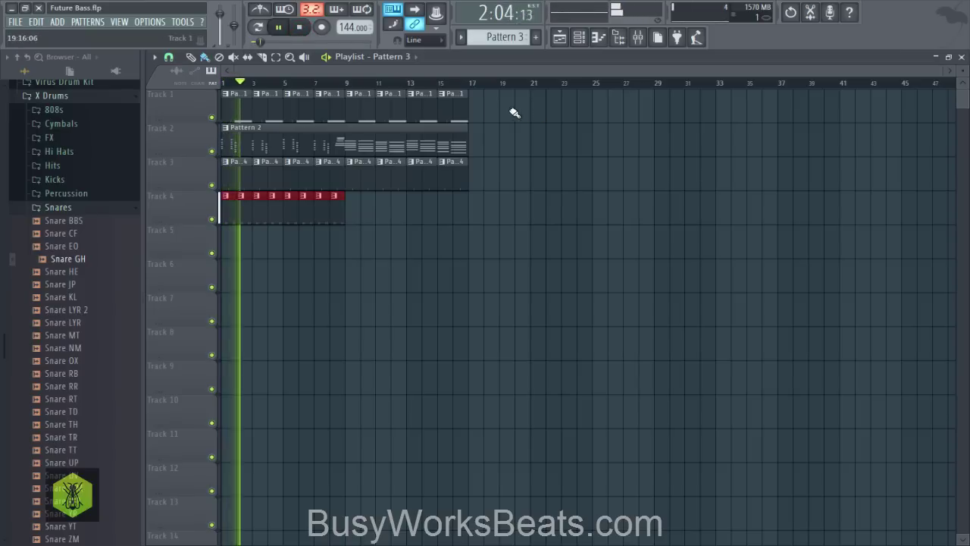
pyautogui.click(558, 172)
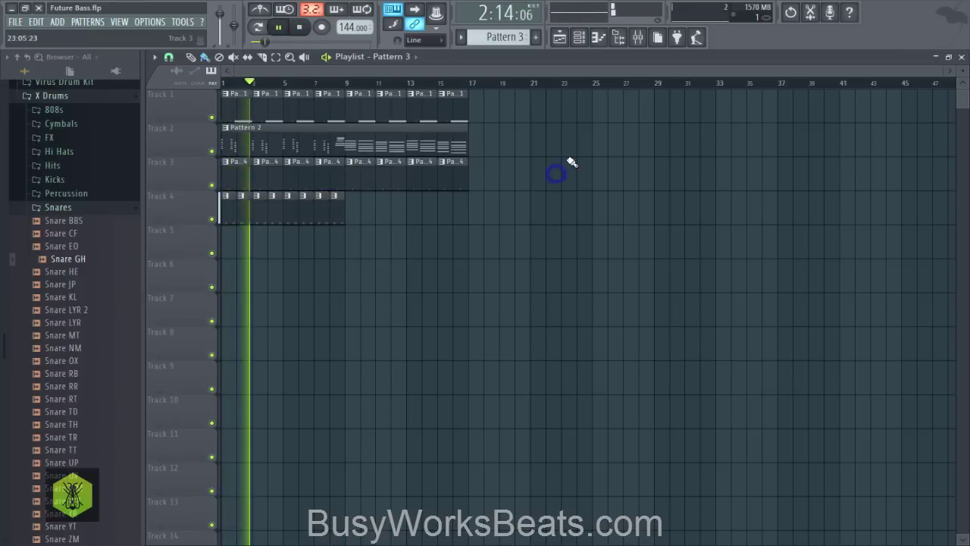
# Collapse the Snares folder in the browser and select the empty Pattern 5.
pyautogui.click(61, 208)
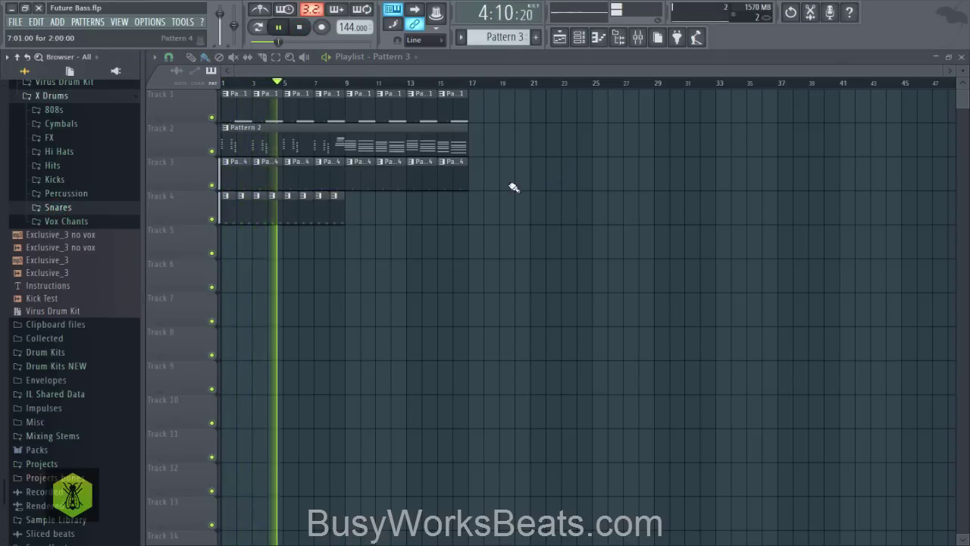
pyautogui.click(579, 38)
pyautogui.click(536, 37)
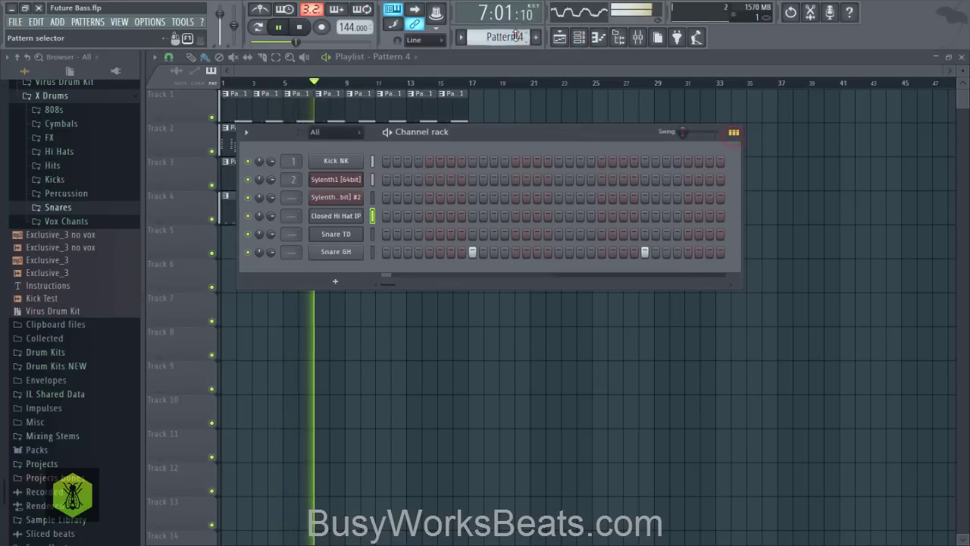
pyautogui.scroll(-1, 519, 36)
pyautogui.rightClick(407, 372)
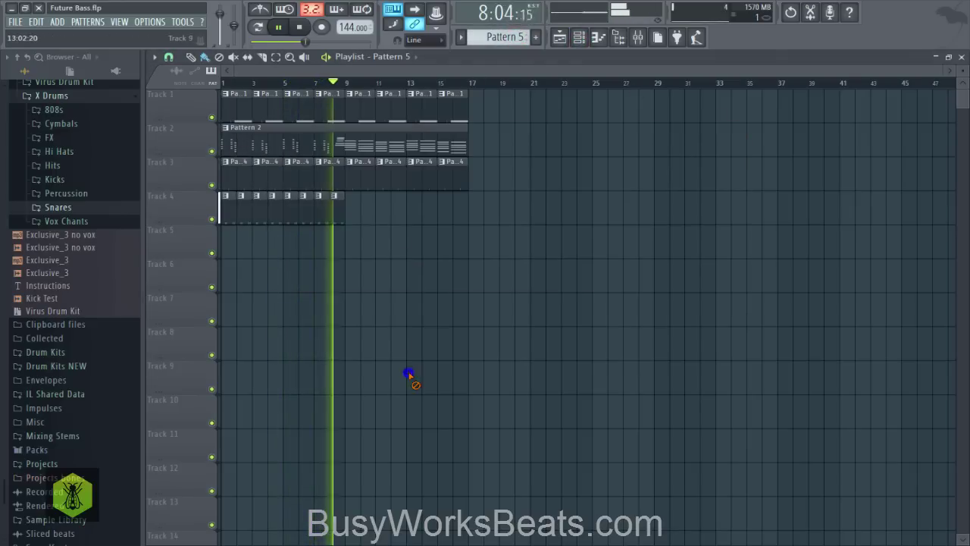
# Fill Track 4 with Pattern 3 clips from bar 9 through bar 16.
pyautogui.click(340, 217)
pyautogui.click(350, 218)
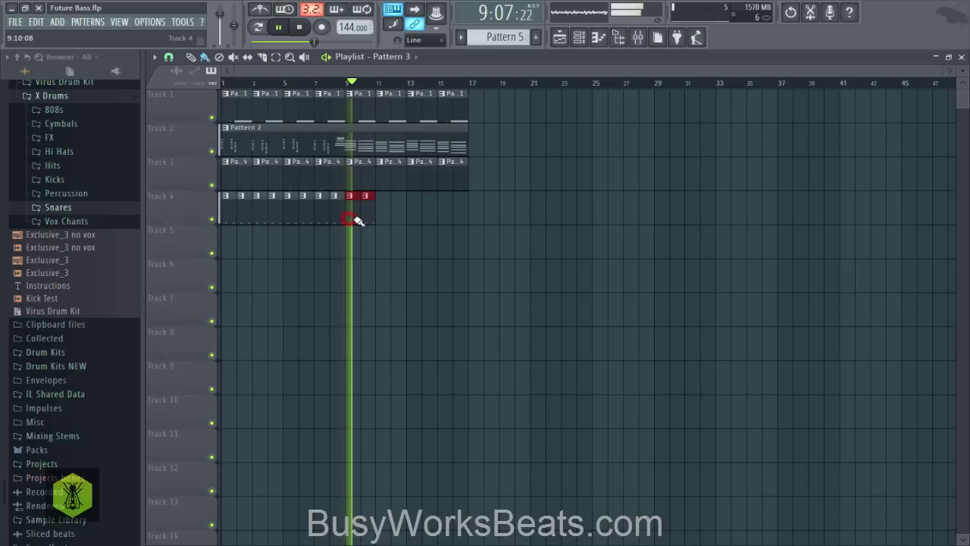
pyautogui.rightClick(377, 215)
pyautogui.moveTo(354, 211); pyautogui.dragTo(444, 206)
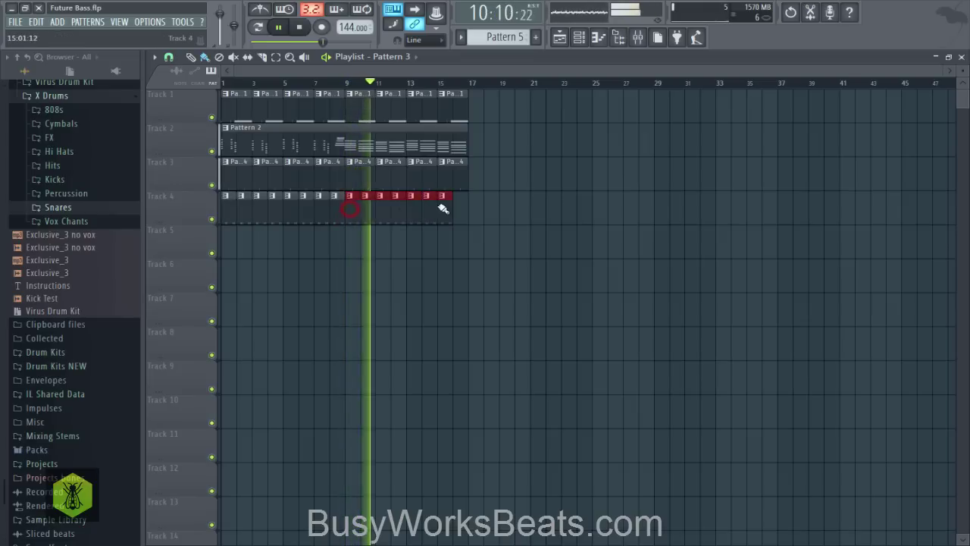
pyautogui.rightClick(354, 217)
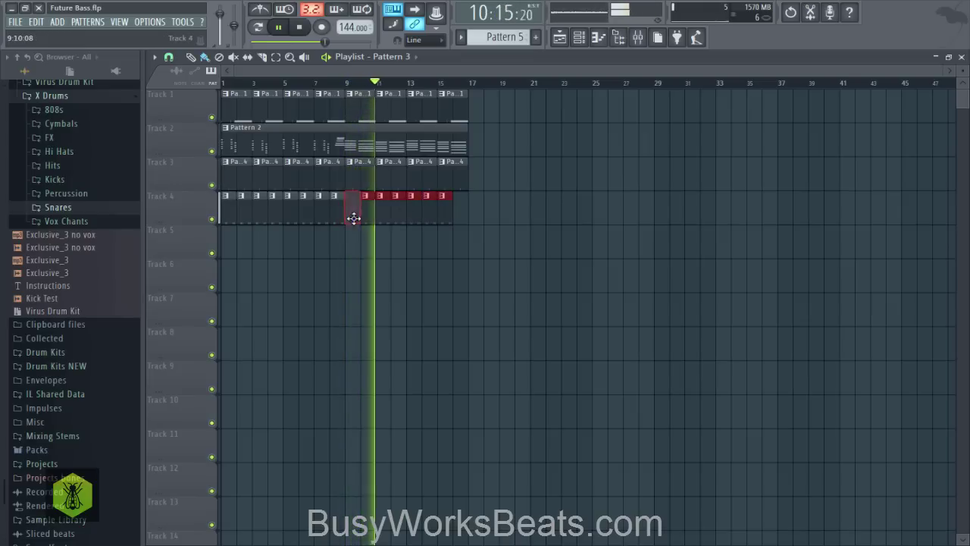
pyautogui.click(457, 210)
pyautogui.click(354, 217)
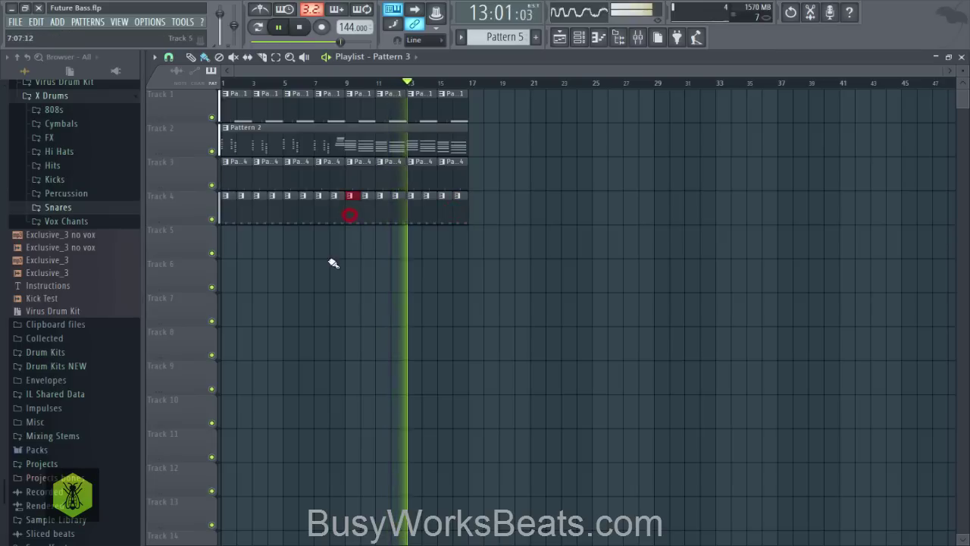
pyautogui.rightClick(332, 271)
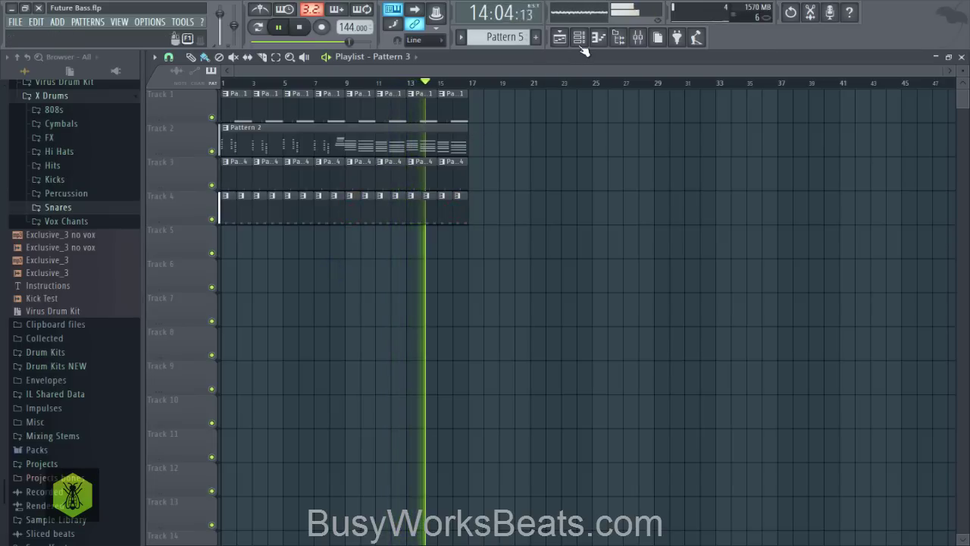
# View Pattern 2's Sylenth1 notes in the piano roll, return to the playlist and replay the arrangement from the start.
pyautogui.click(226, 129)
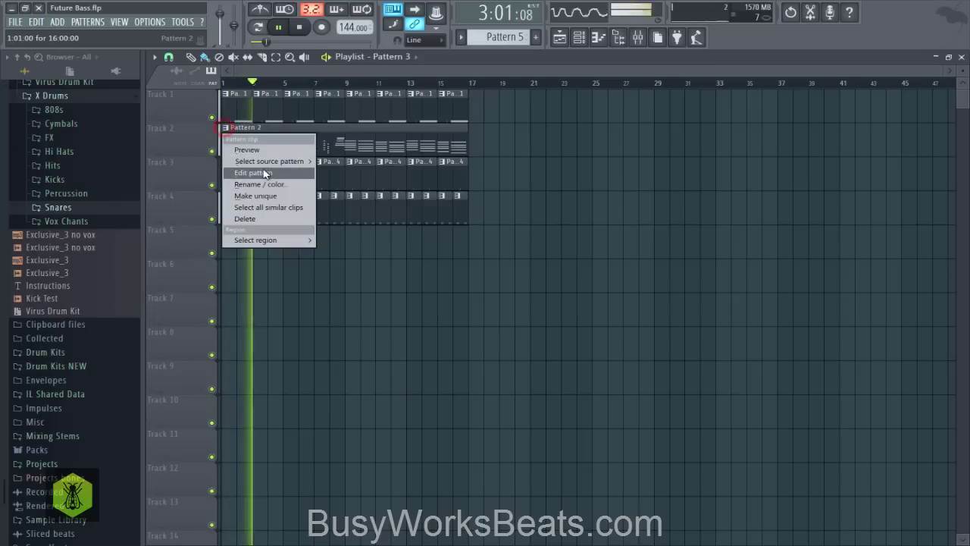
pyautogui.click(260, 167)
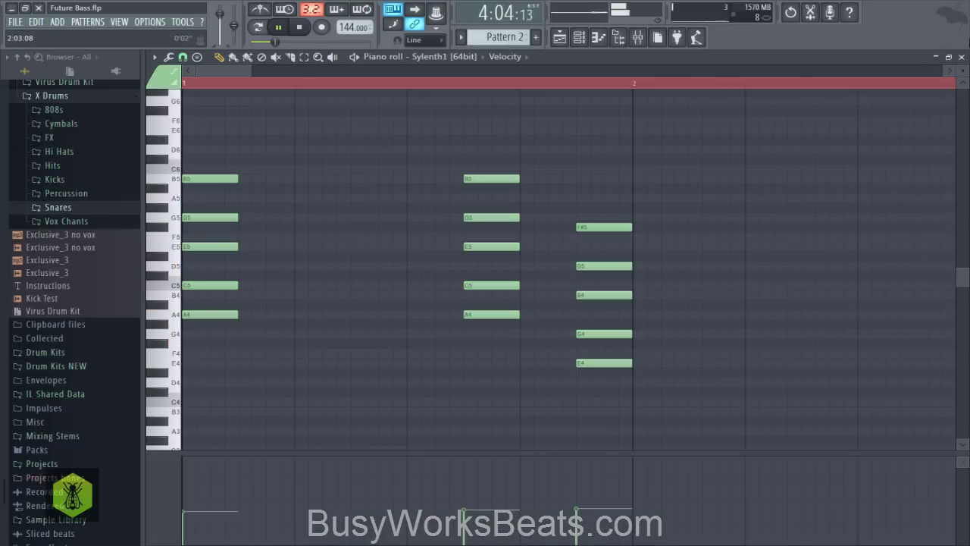
pyautogui.click(963, 57)
pyautogui.rightClick(832, 148)
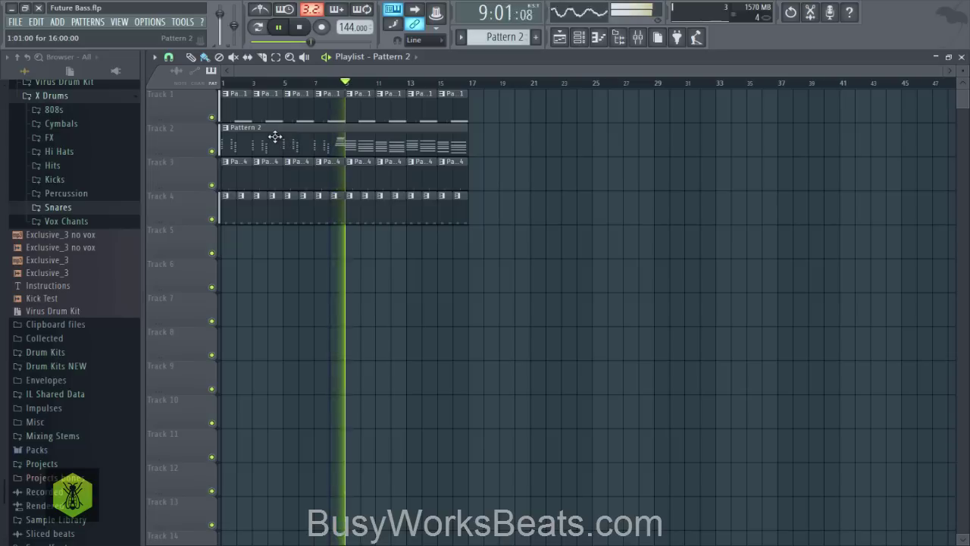
pyautogui.press('space')
pyautogui.press('space')
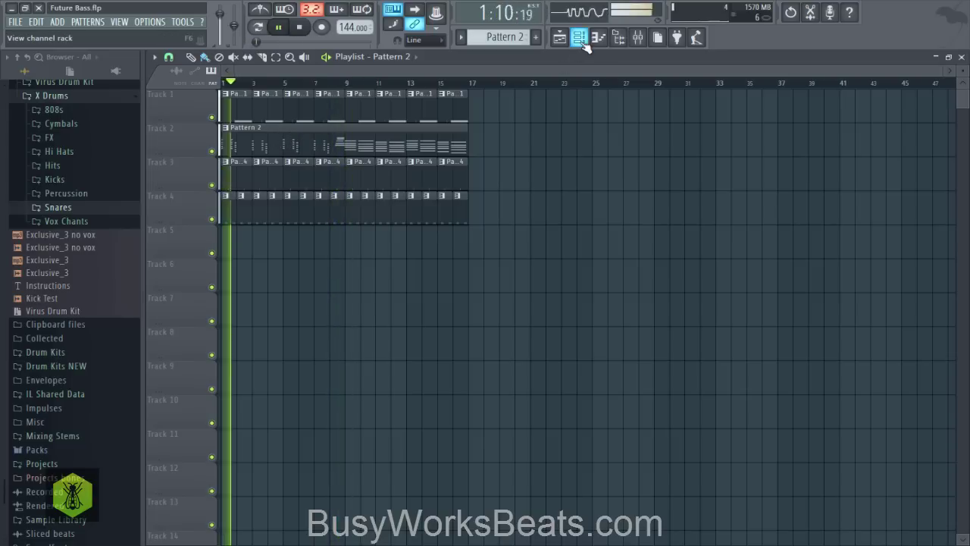
# Look through the patterns in the channel rack up to the empty Pattern 5, close the rack and briefly replay the song.
pyautogui.click(580, 40)
pyautogui.scroll(-3, 518, 38)
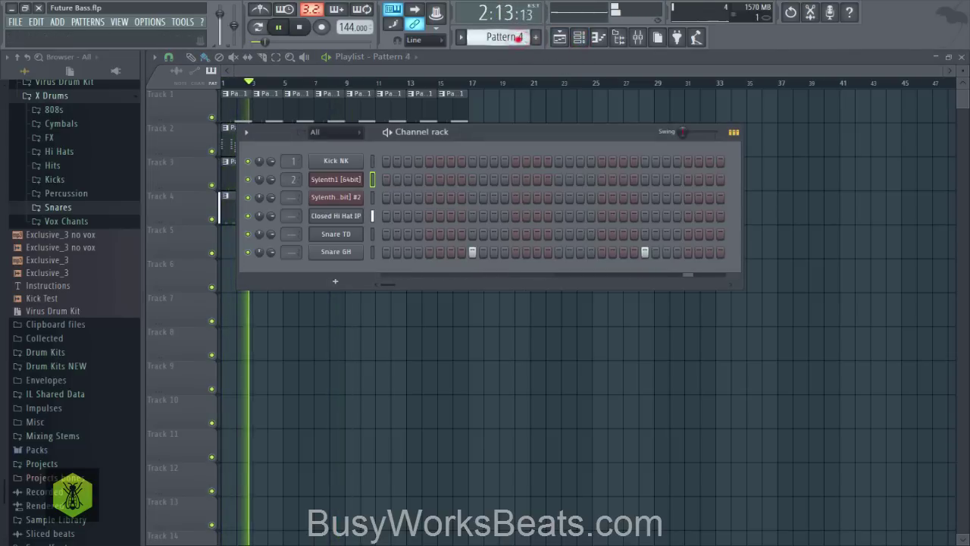
pyautogui.press('space')
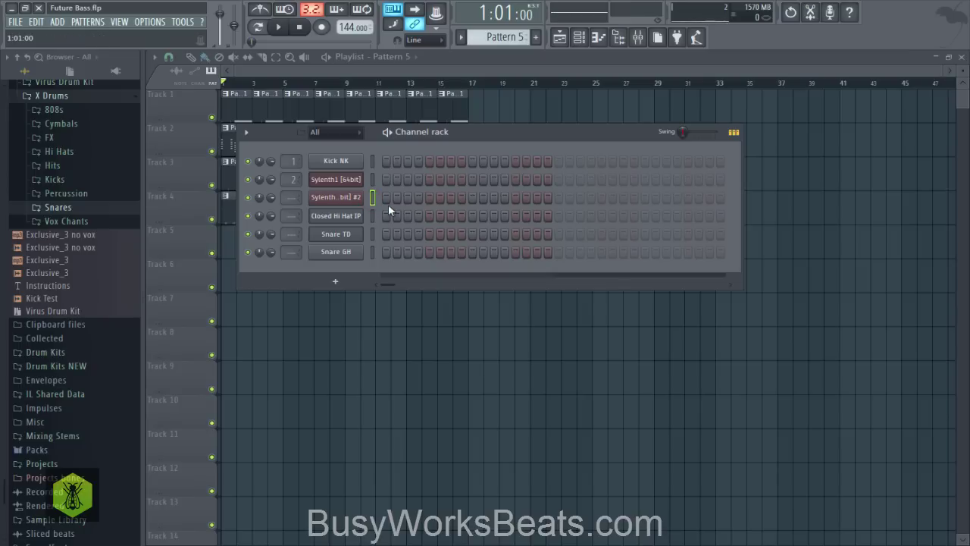
pyautogui.press('space')
pyautogui.click(385, 324)
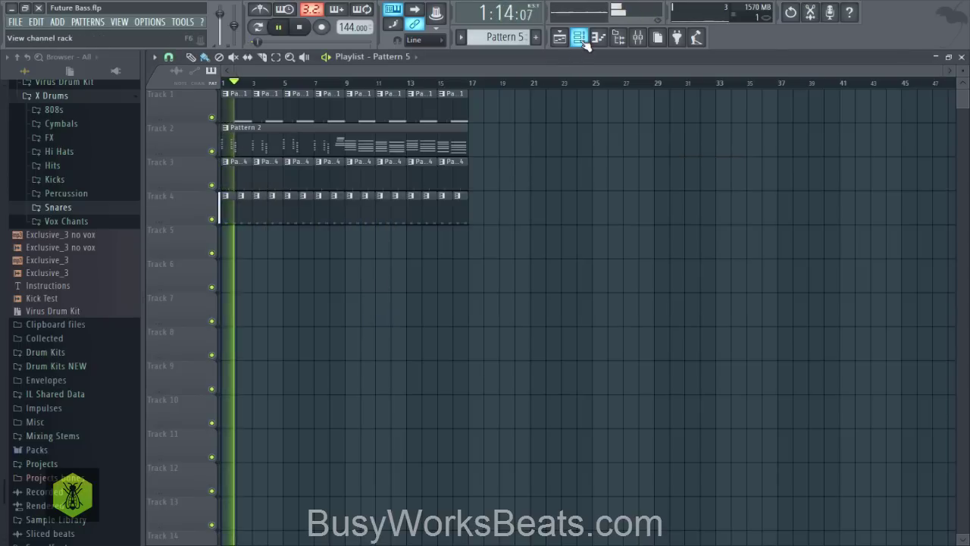
pyautogui.press('space')
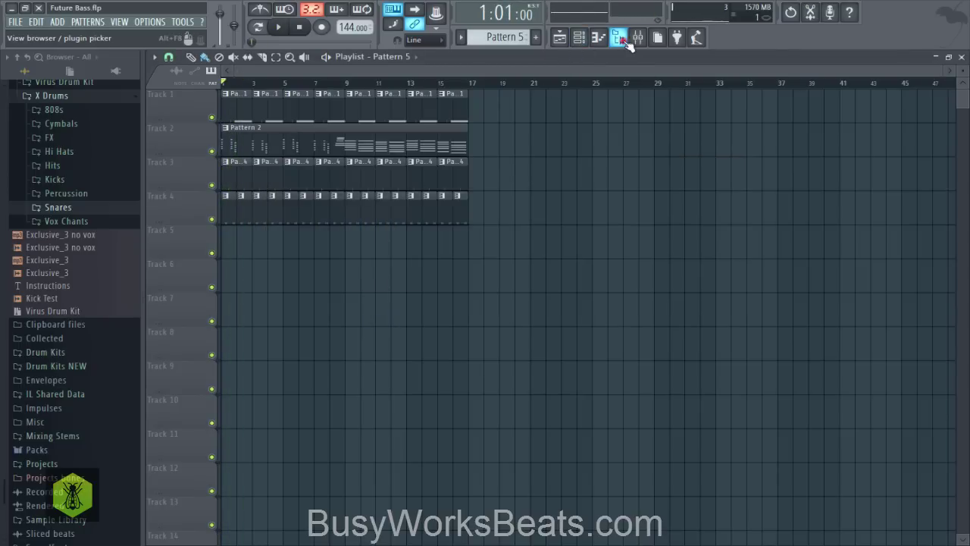
# Hide the browser and play the arrangement from bar 1.
pyautogui.click(626, 42)
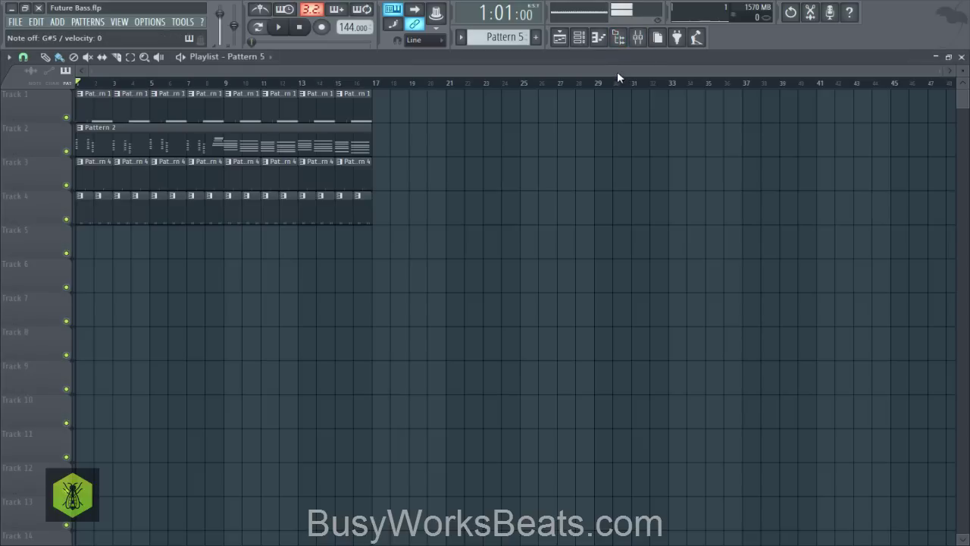
pyautogui.click(279, 28)
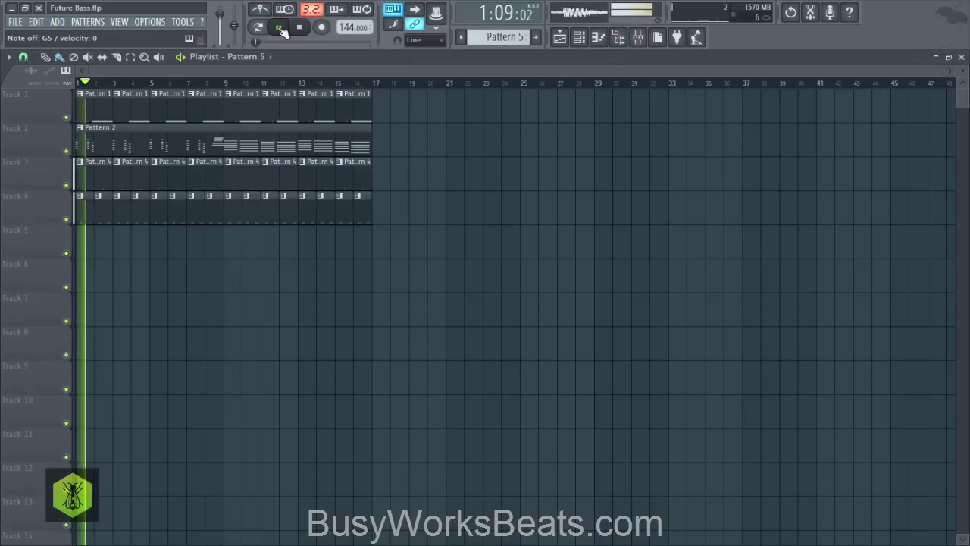
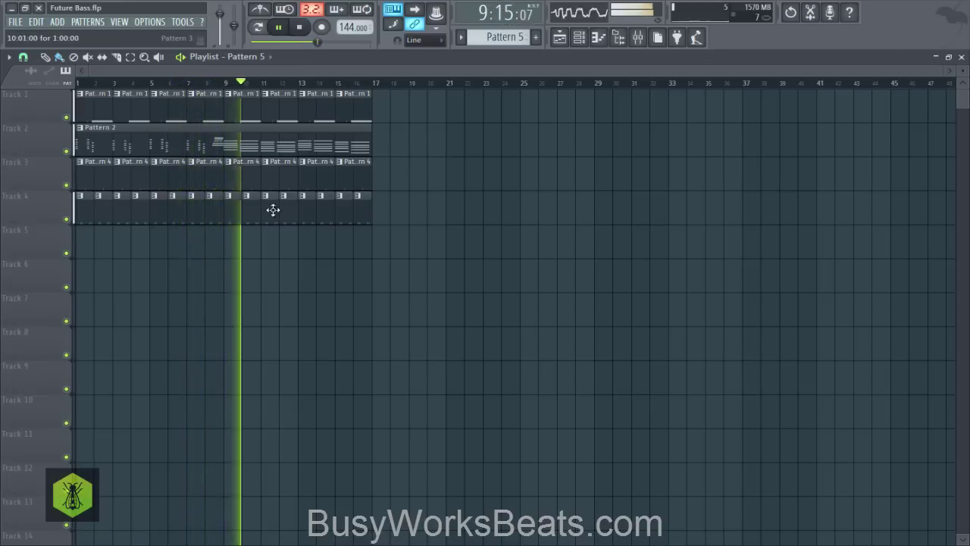
pyautogui.press('space')
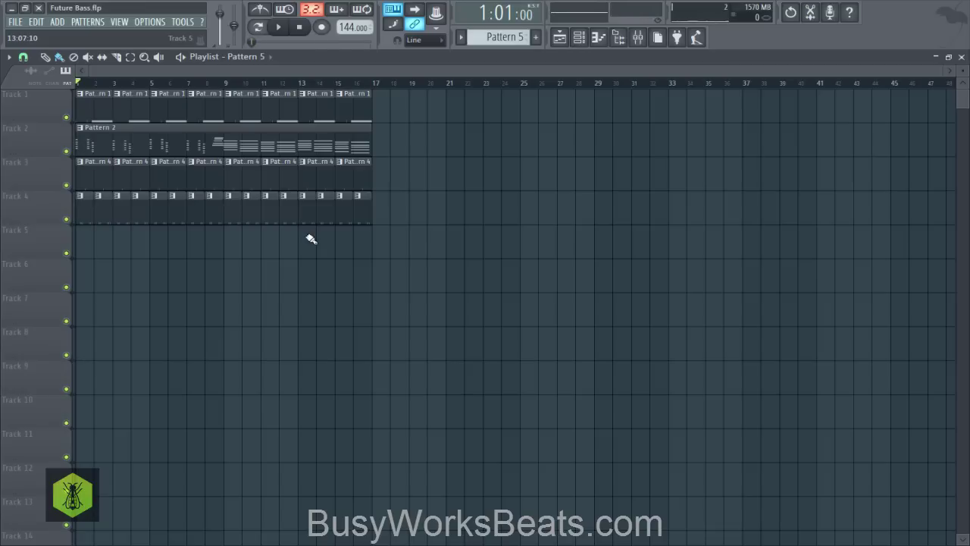
# Select Pattern 2 and open its Sylenth1 channel in the piano roll.
pyautogui.click(581, 38)
pyautogui.moveTo(501, 42)
pyautogui.mouseDown()
pyautogui.moveTo(501, 60)
pyautogui.moveTo(495, 36)
pyautogui.mouseUp()
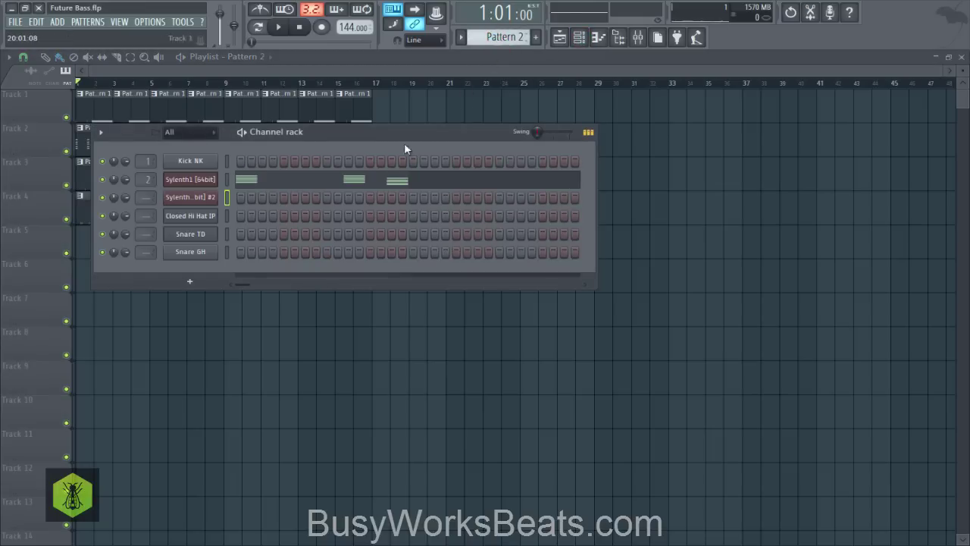
pyautogui.click(385, 175)
# Raise the F4 notes of the chords around bars 10, 11 and 14 and the F5 note at bar 13 by one semitone.
pyautogui.scroll(-10, 369, 85)
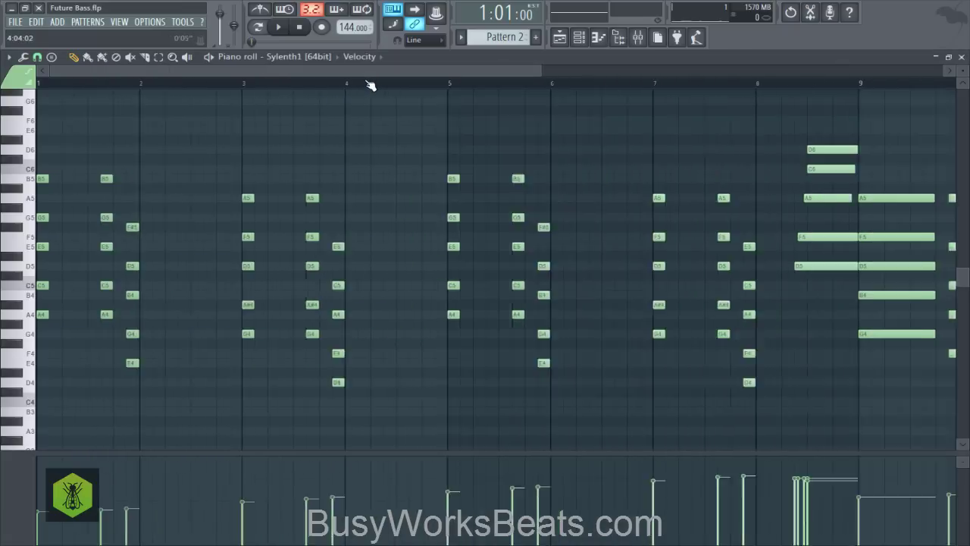
pyautogui.scroll(-4, 360, 70)
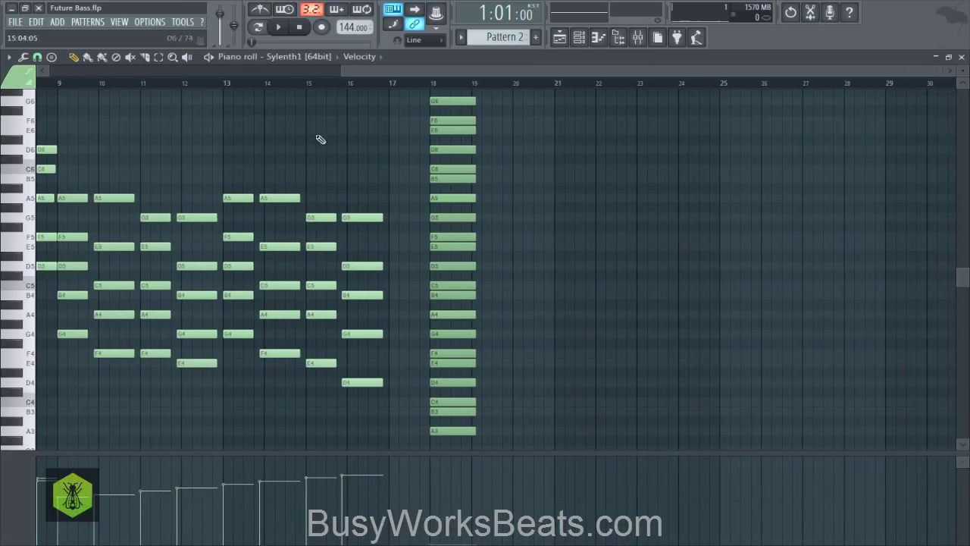
pyautogui.scroll(3, 362, 73)
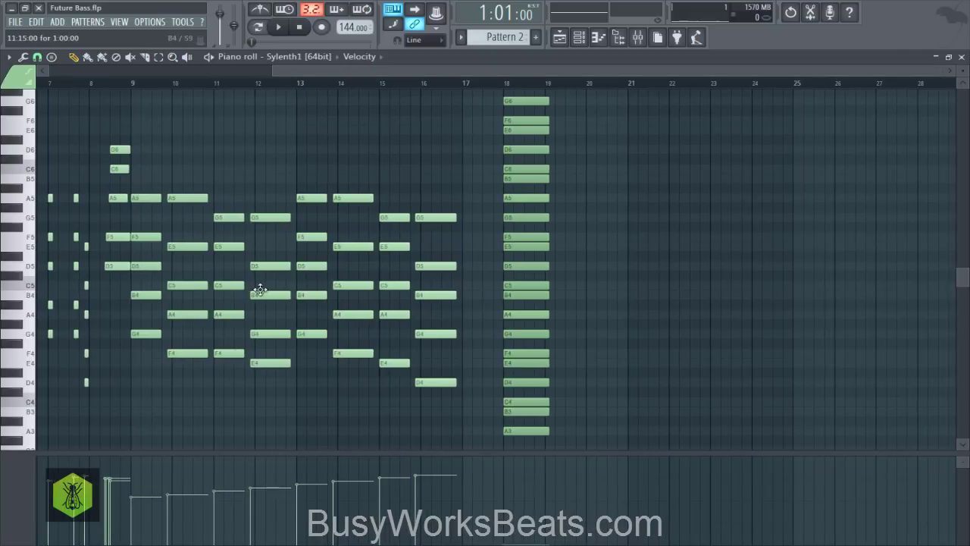
pyautogui.doubleClick(26, 355)
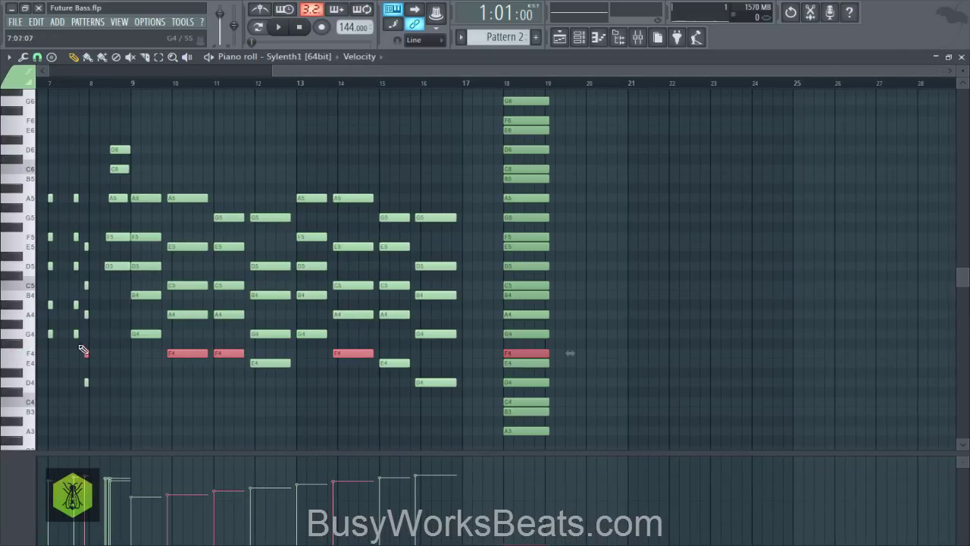
pyautogui.click(107, 367)
pyautogui.moveTo(159, 358); pyautogui.dragTo(407, 351)
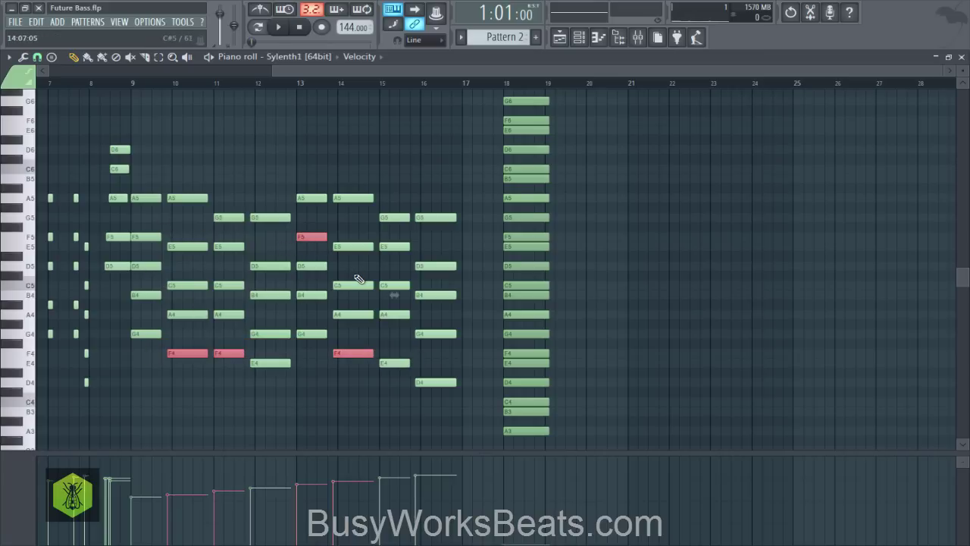
pyautogui.press('Up')
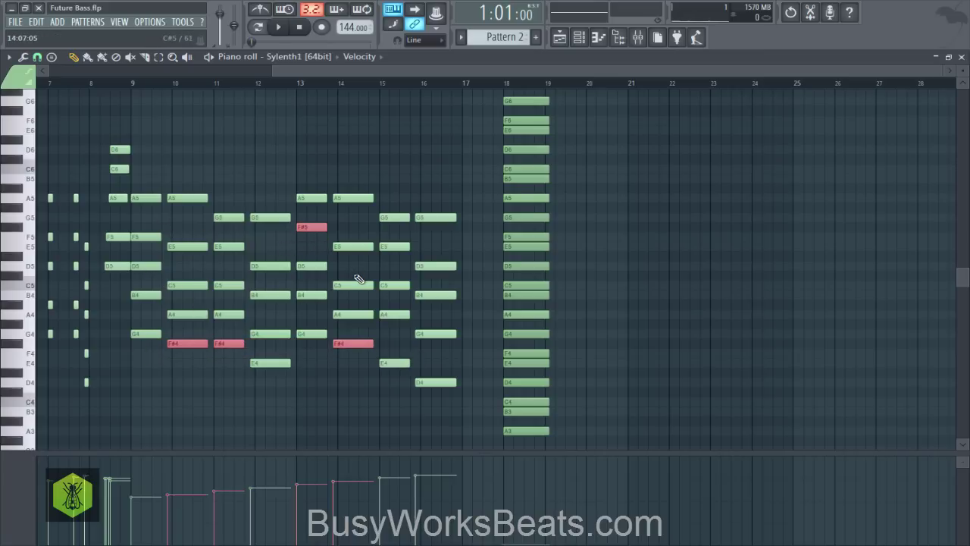
# Raise the F5 note of the bar 9 chord to F#5 and play from just before bar 9.
pyautogui.click(129, 85)
pyautogui.click(154, 237)
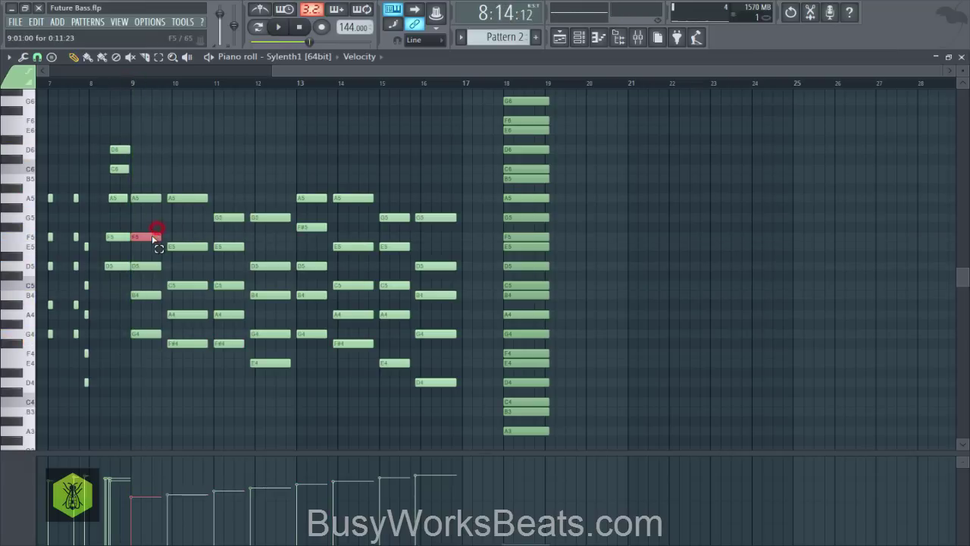
pyautogui.press('space')
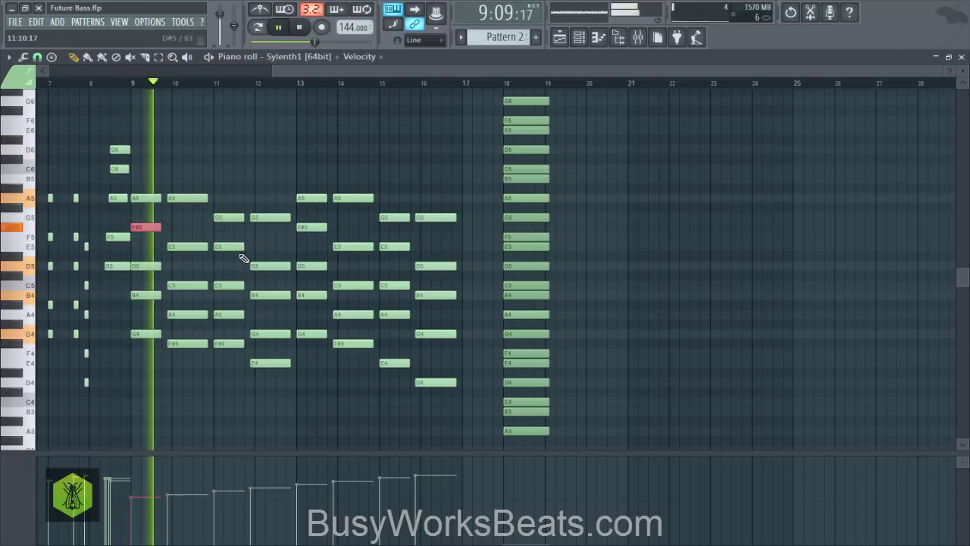
# Lower the F#4 notes of the chords around bars 10 and 11 to F4 and play the passage.
pyautogui.press('space')
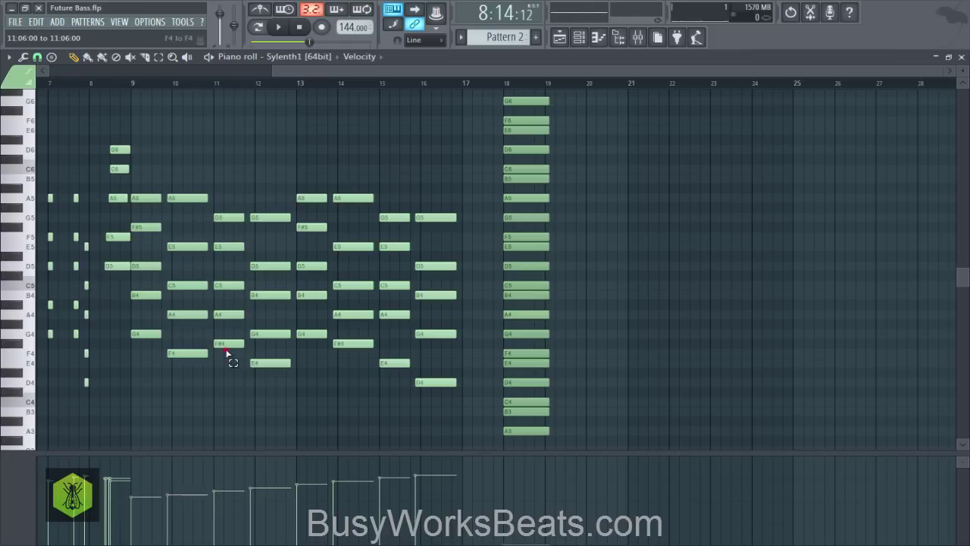
pyautogui.moveTo(225, 345); pyautogui.dragTo(225, 354)
pyautogui.press('space')
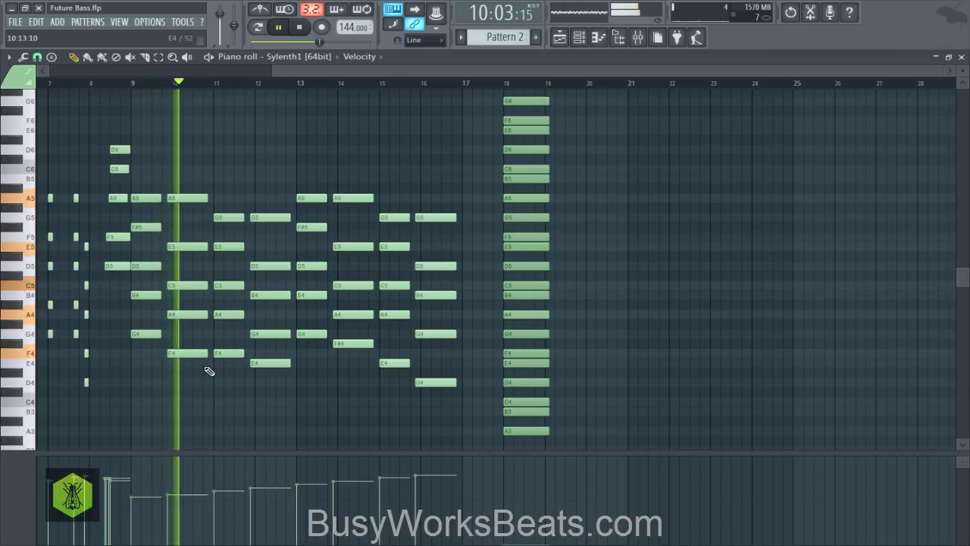
# Try the lowest note of the bar 11 chord at F#4 and play the passage for comparison.
pyautogui.click(231, 353)
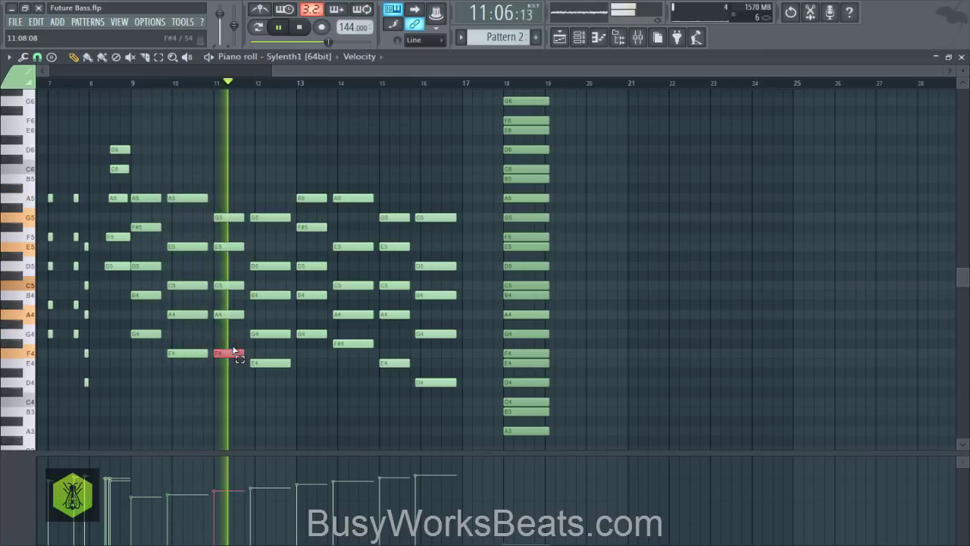
pyautogui.press('space')
pyautogui.press('space')
pyautogui.hotkey('shift', 'Up')
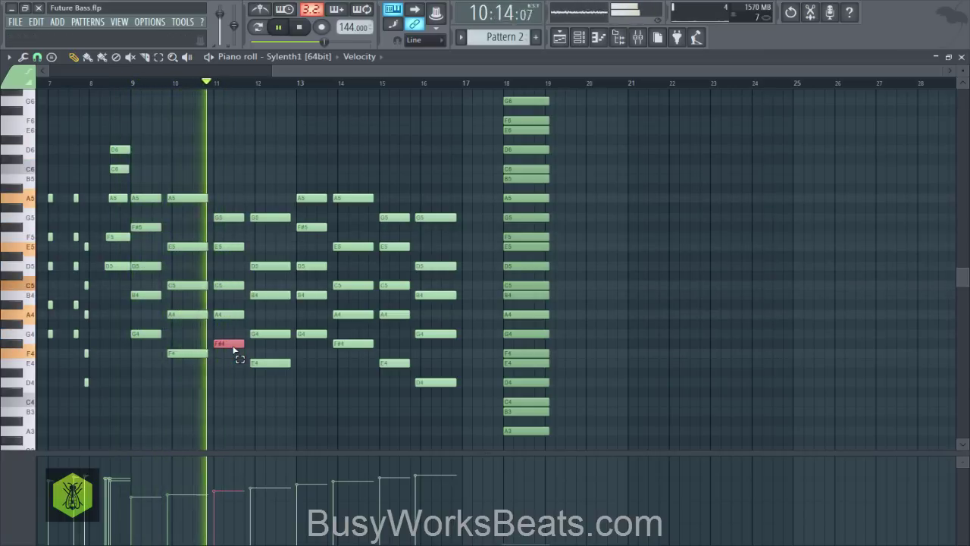
pyautogui.press('space')
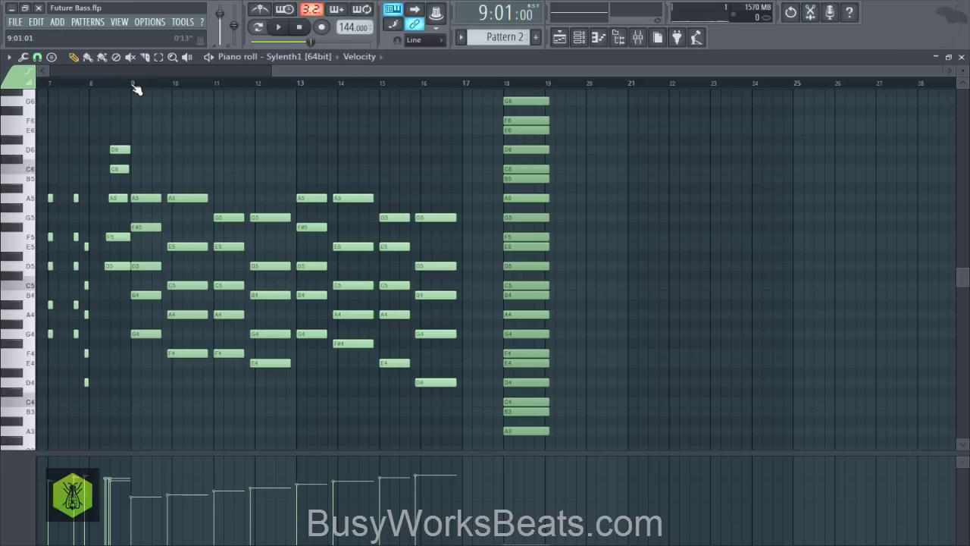
# Play from bar 9 and lower the F#4 note of the chord around bar 14 to F4.
pyautogui.press('space')
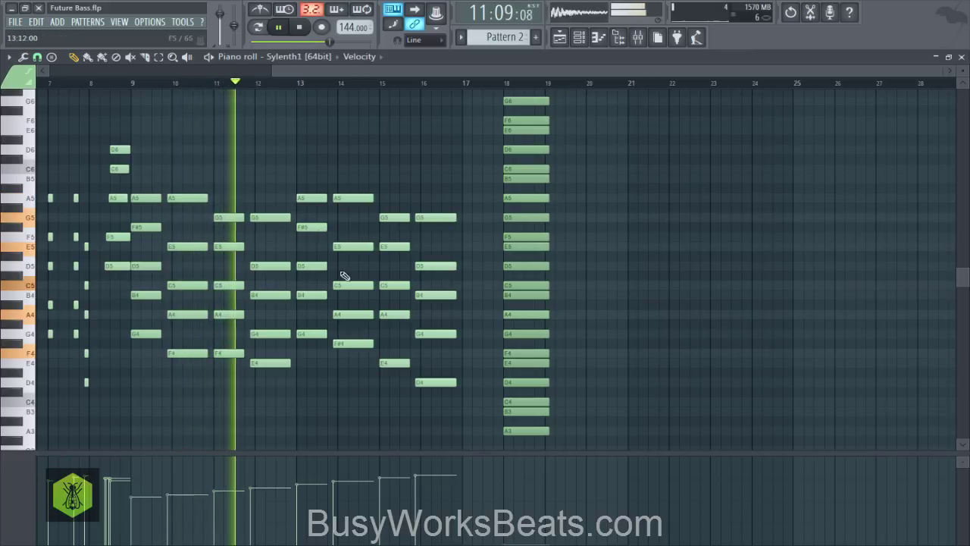
pyautogui.keyDown('ctrl'); pyautogui.click(347, 343); pyautogui.keyUp('ctrl')
pyautogui.hotkey('shift', 'Down')
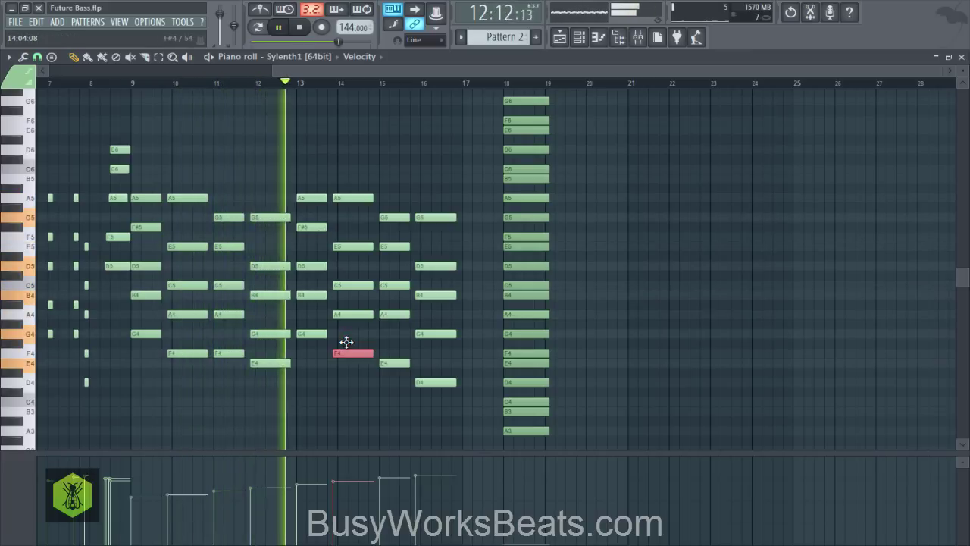
pyautogui.press('space')
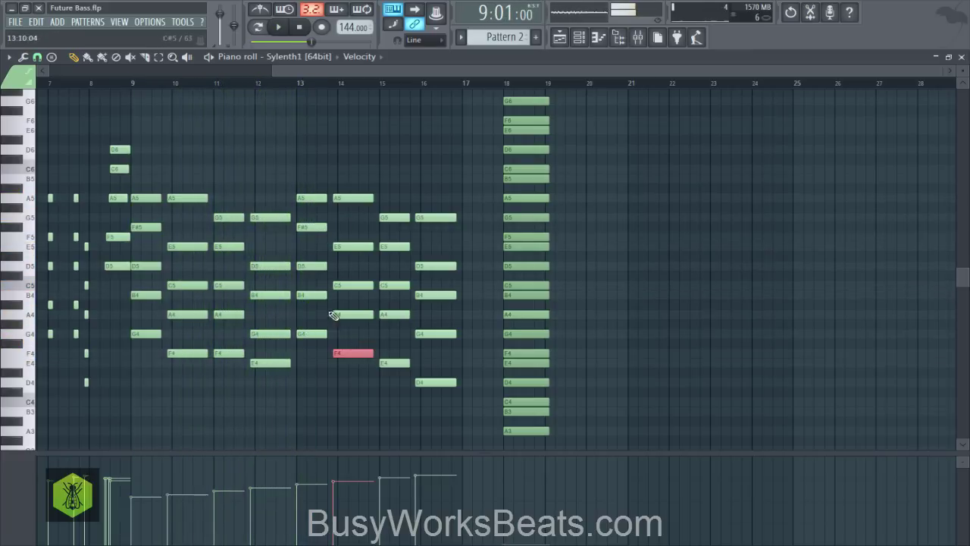
# Play the corrected Pattern 2 chords from bar 9 up to about bar 16 and listen to them.
pyautogui.moveTo(329, 360); pyautogui.dragTo(302, 243)
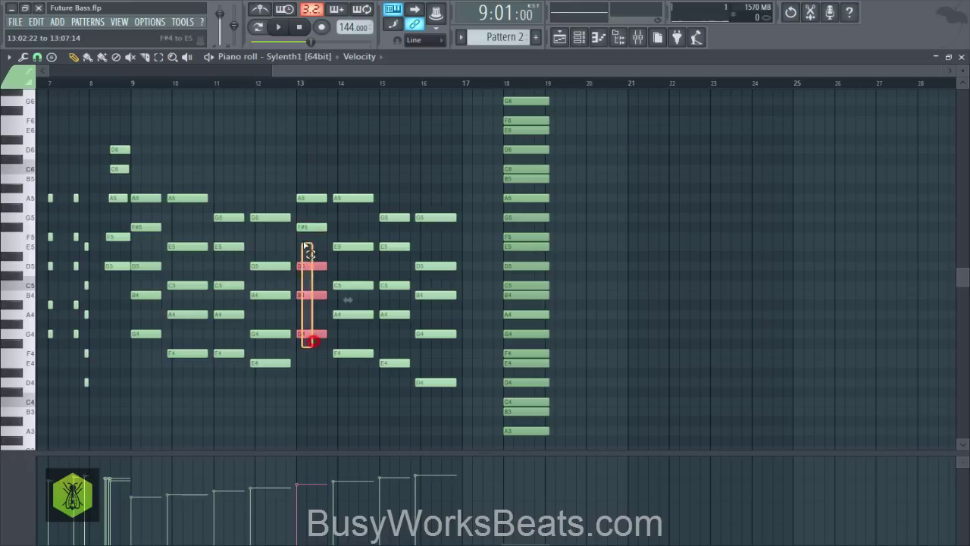
pyautogui.press('space')
pyautogui.rightClick(314, 247)
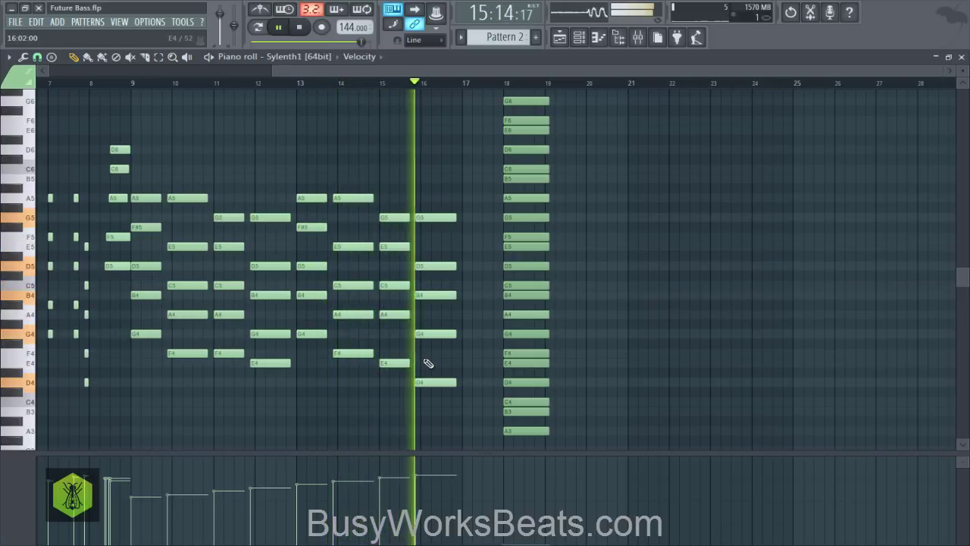
pyautogui.press('space')
# Close the Pattern 2 piano roll and the channel rack, and save the project.
pyautogui.click(961, 57)
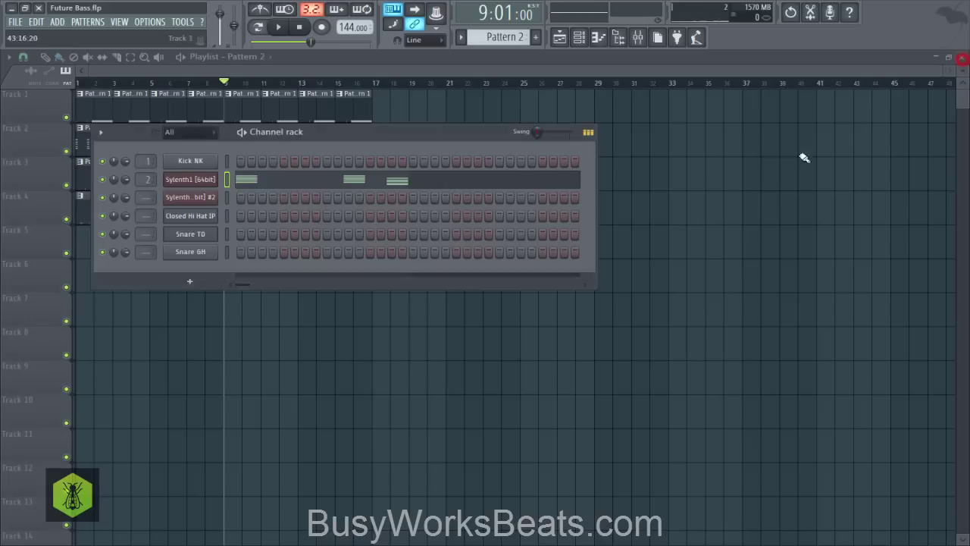
pyautogui.click(769, 176)
pyautogui.hotkey('ctrl', 's')
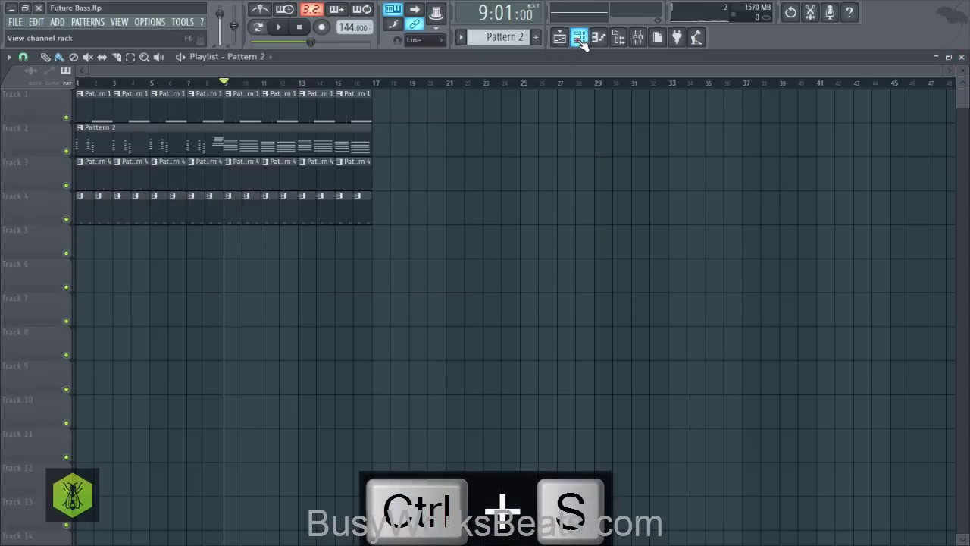
# Switch to the empty Pattern 5 with the second Sylenth1 channel selected and rehearse the melody over playback from bar 9.
pyautogui.click(579, 38)
pyautogui.click(579, 38)
pyautogui.click(579, 38)
pyautogui.scroll(-2, 505, 36)
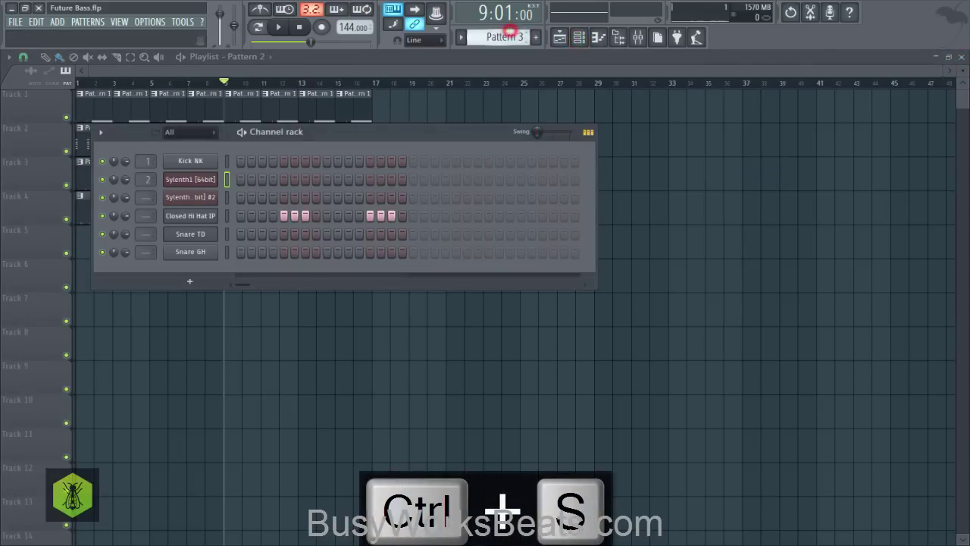
pyautogui.moveTo(505, 36); pyautogui.dragTo(505, 31)
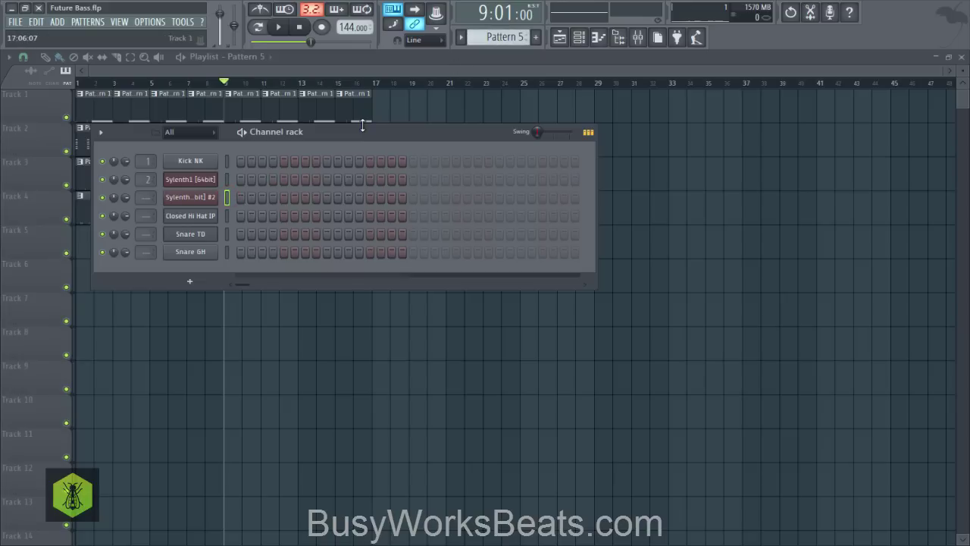
pyautogui.press('space')
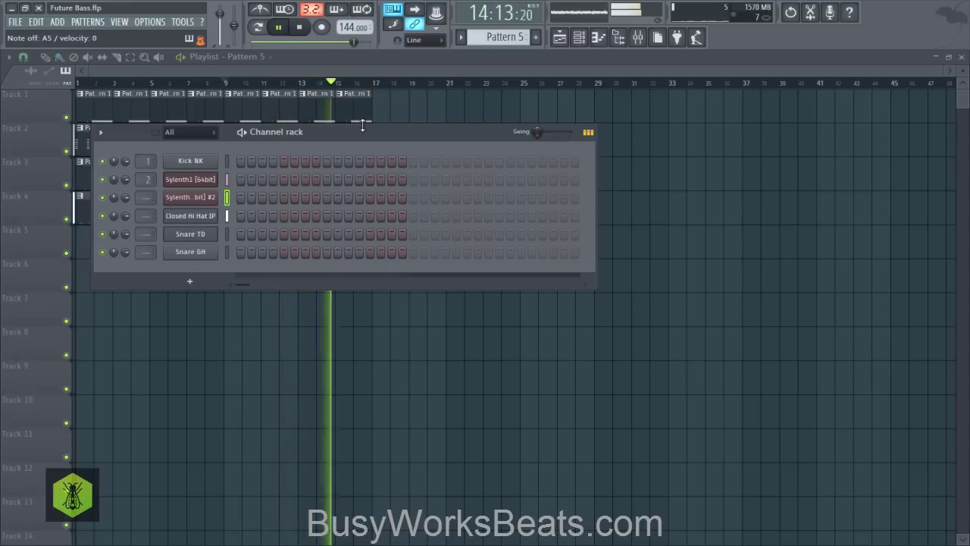
pyautogui.press('space')
# Record the melody for the second Sylenth1 from bar 1 to bar 9 into Pattern 5 as notes and automation.
pyautogui.click(321, 27)
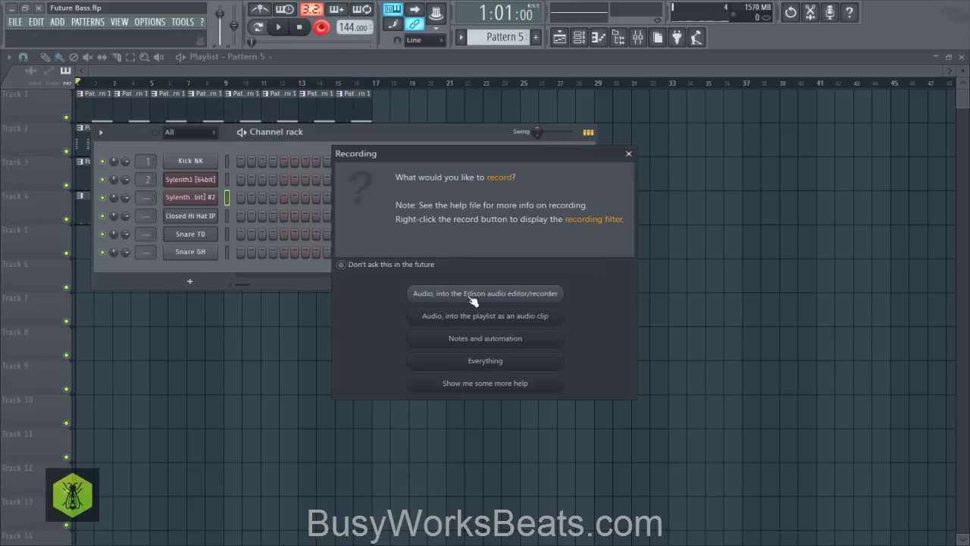
pyautogui.click(482, 343)
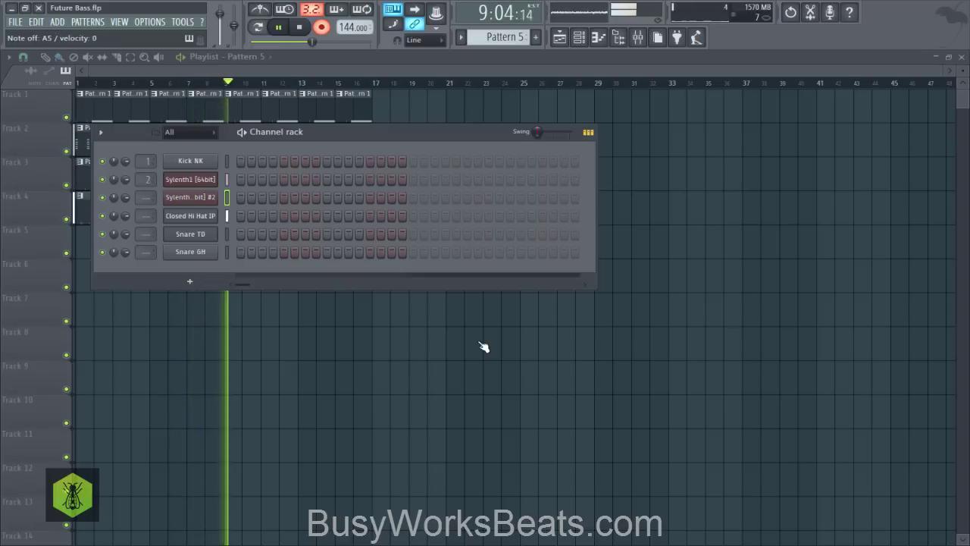
pyautogui.press('space')
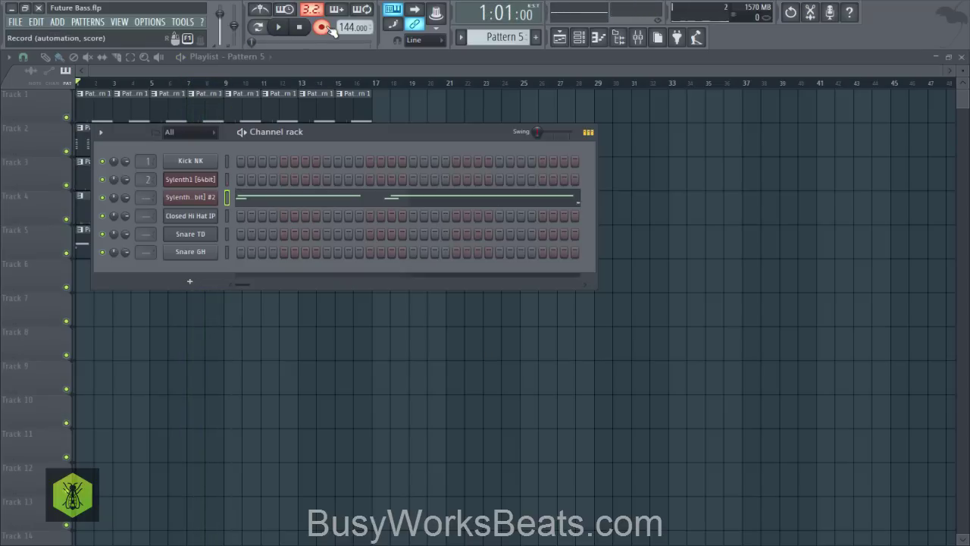
# Open the recorded Sylenth1 #2 melody in the piano roll, play it and shift all its notes slightly later.
pyautogui.click(303, 199)
pyautogui.press('space')
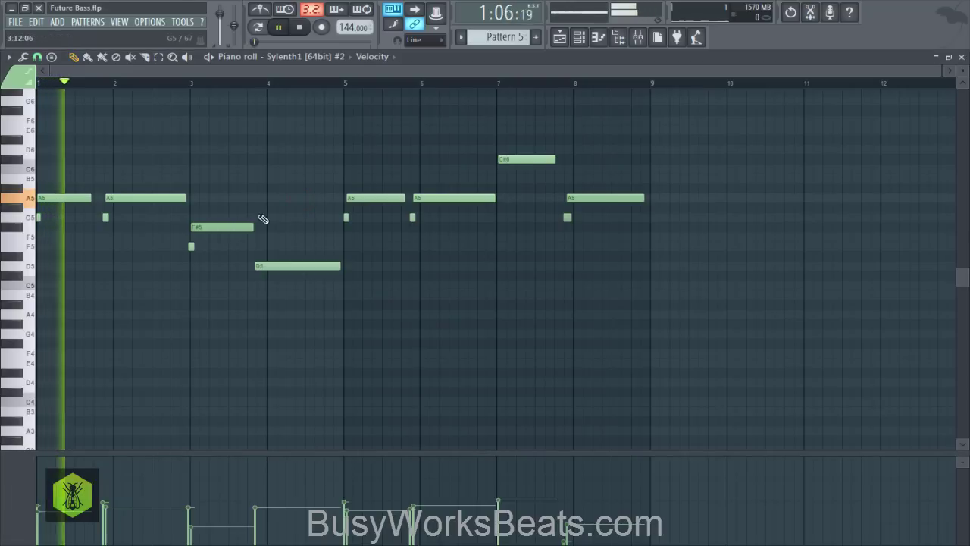
pyautogui.hotkey('ctrl', 'a')
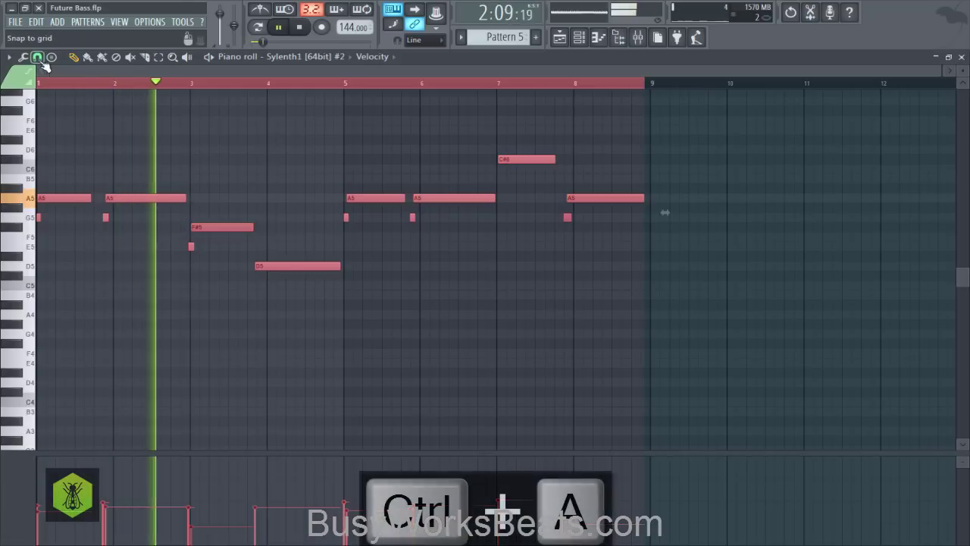
pyautogui.click(37, 57)
pyautogui.click(63, 115)
# Lower the F#5 note in bar 3 to F5 and add a short B5 grace note at bar 7, playing from there.
pyautogui.moveTo(206, 227); pyautogui.dragTo(211, 238)
pyautogui.click(213, 270)
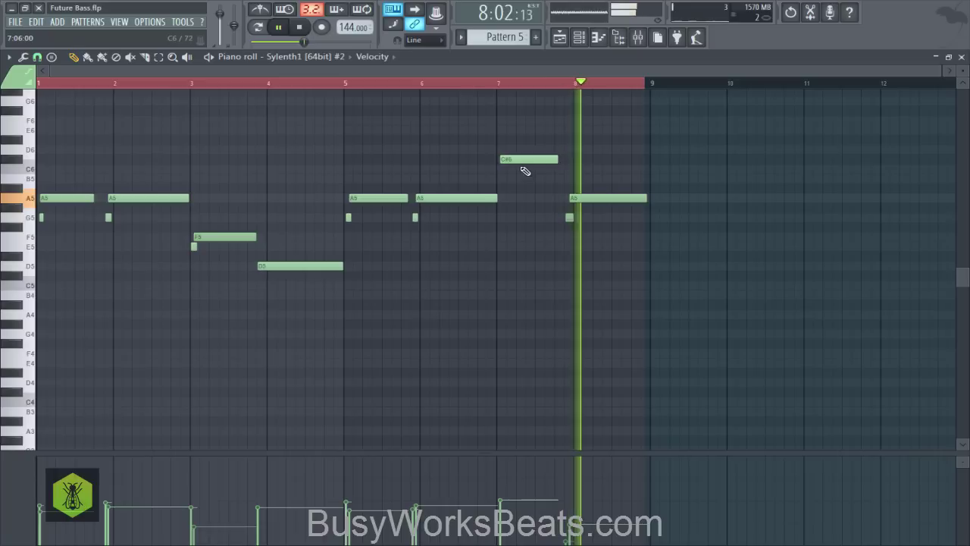
pyautogui.click(415, 217)
pyautogui.click(499, 177)
pyautogui.click(496, 83)
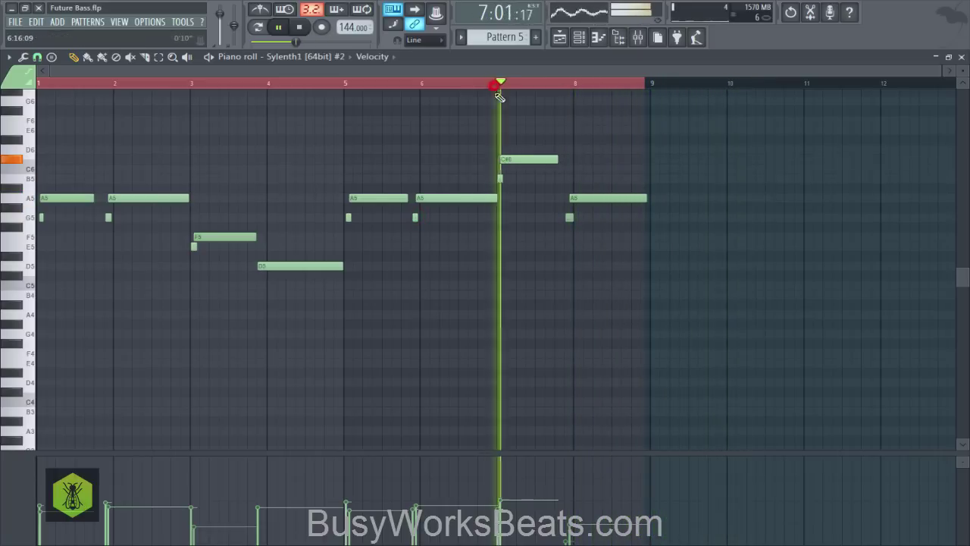
# Try the two bar 7 notes one octave lower and play the passage for comparison.
pyautogui.moveTo(517, 156); pyautogui.dragTo(501, 175)
pyautogui.hotkey('ctrl', 'space')
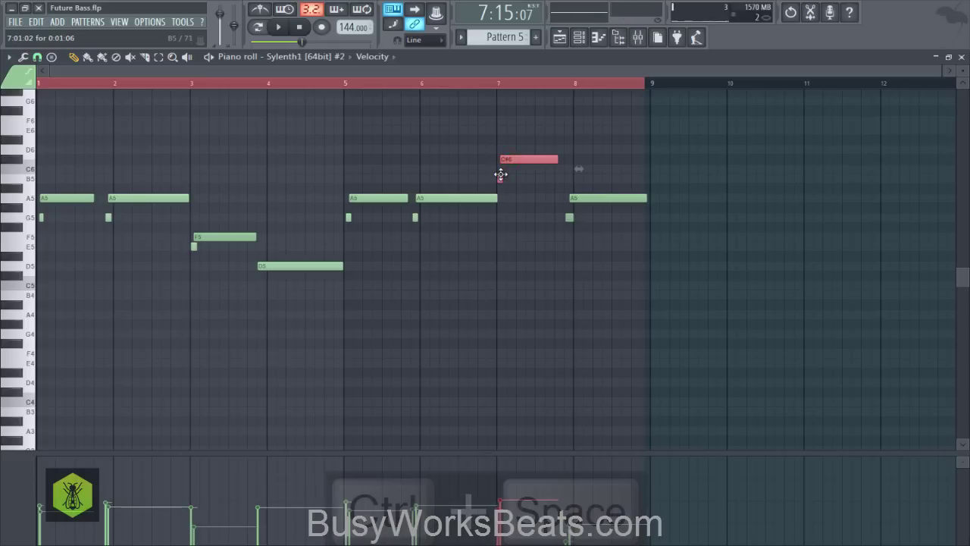
pyautogui.hotkey('ctrl', 'Down')
pyautogui.press('space')
pyautogui.click(495, 84)
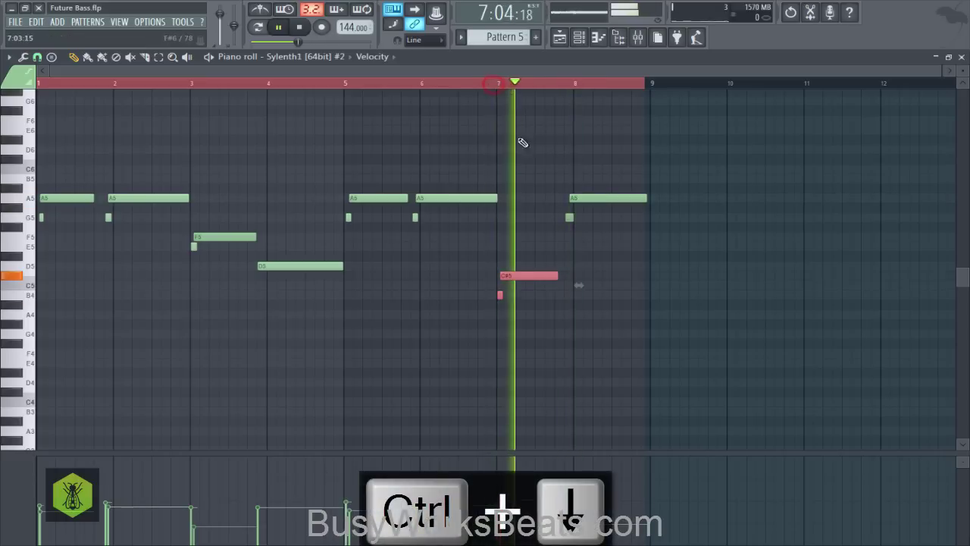
pyautogui.press('space')
pyautogui.hotkey('ctrl', 'Up')
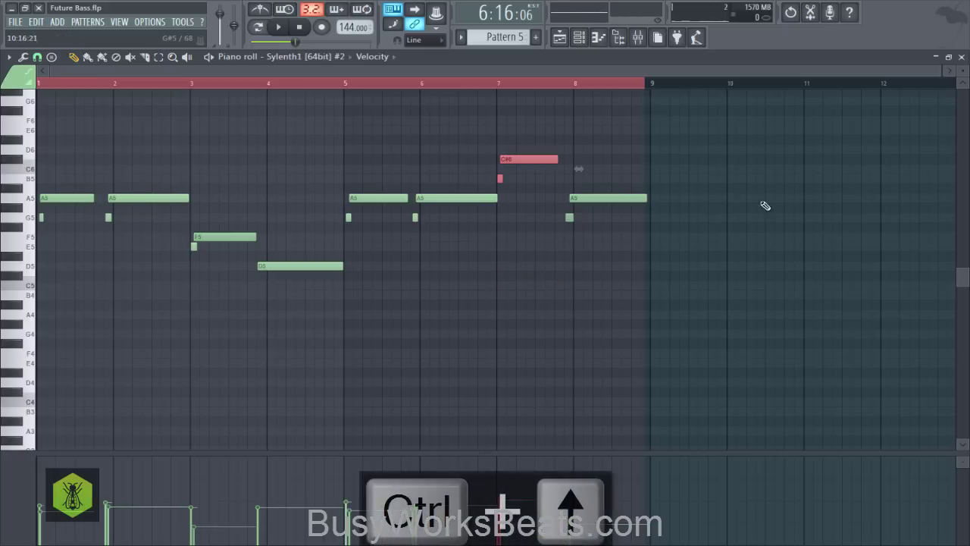
# Lower the long C#6 note in bar 7 to C6 and play the passage.
pyautogui.click(531, 177)
pyautogui.moveTo(520, 171); pyautogui.dragTo(520, 174)
pyautogui.press('space')
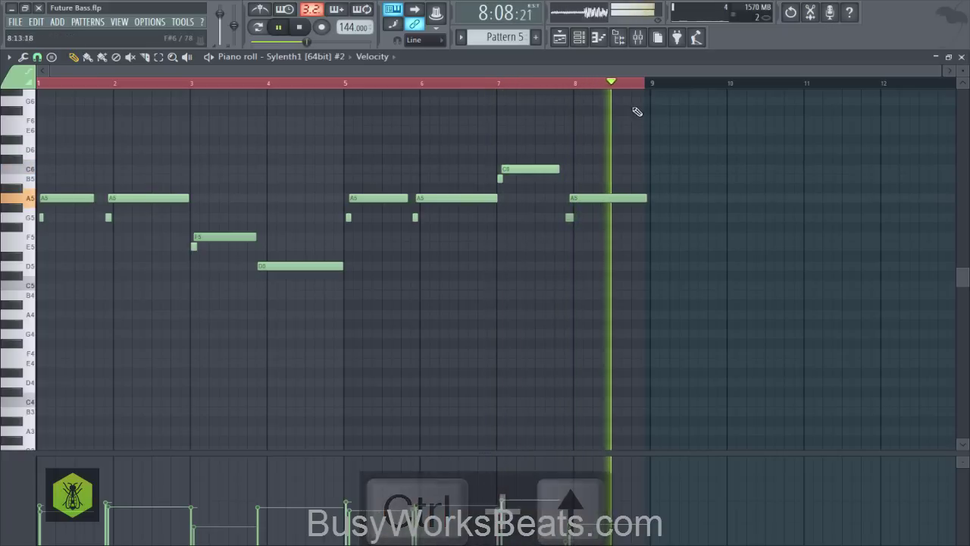
pyautogui.press('space')
# Open the second Sylenth1 and route LFO 1 to Pitch A, free-running at 5.60 Hz with zero gain.
pyautogui.click(961, 57)
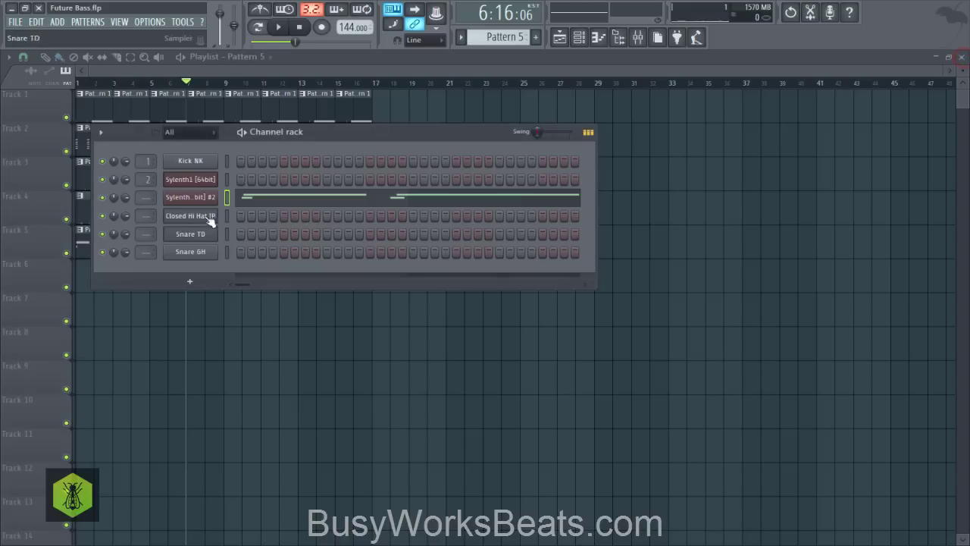
pyautogui.click(190, 198)
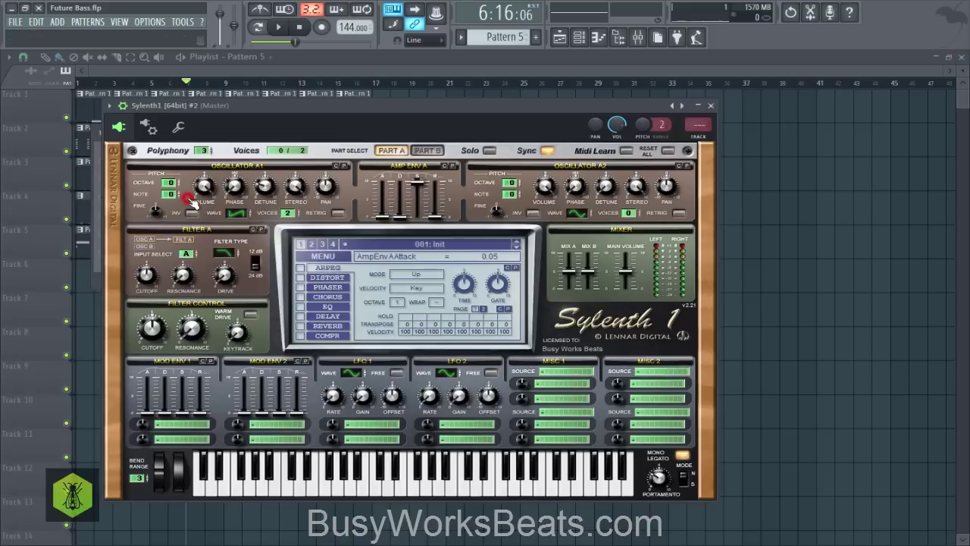
pyautogui.click(355, 424)
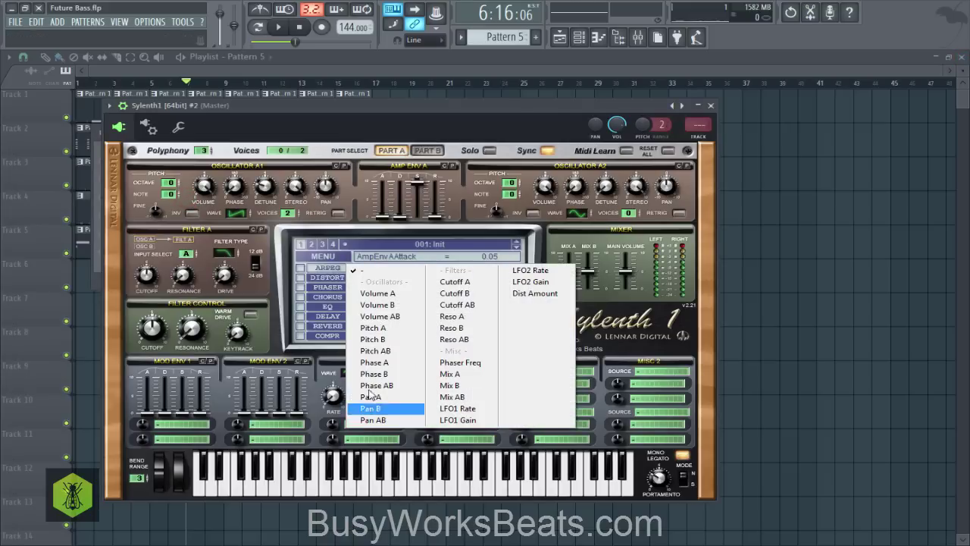
pyautogui.click(372, 328)
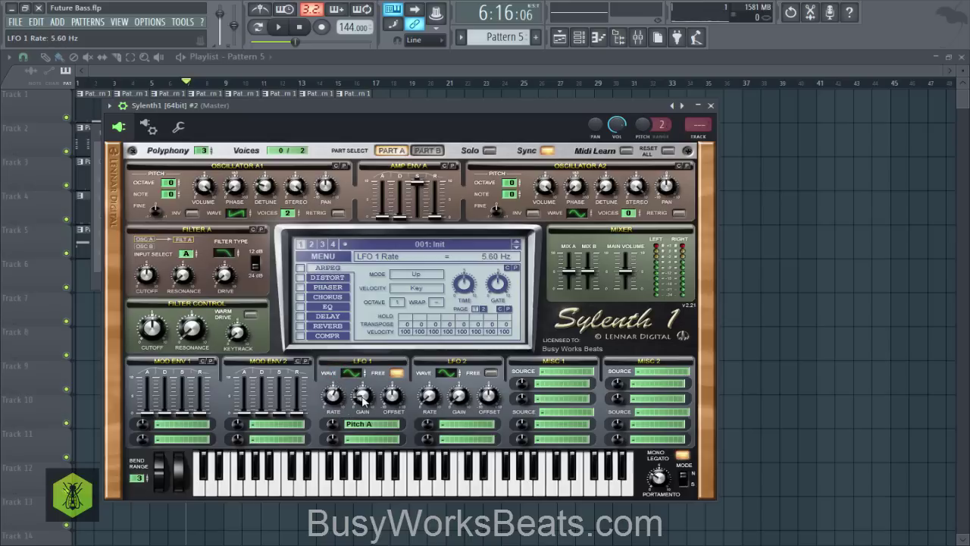
# Route Mod Env 1 to LFO1 Gain with an amount of 10.00, raise its decay slightly and set its attack to 5.23.
pyautogui.click(155, 426)
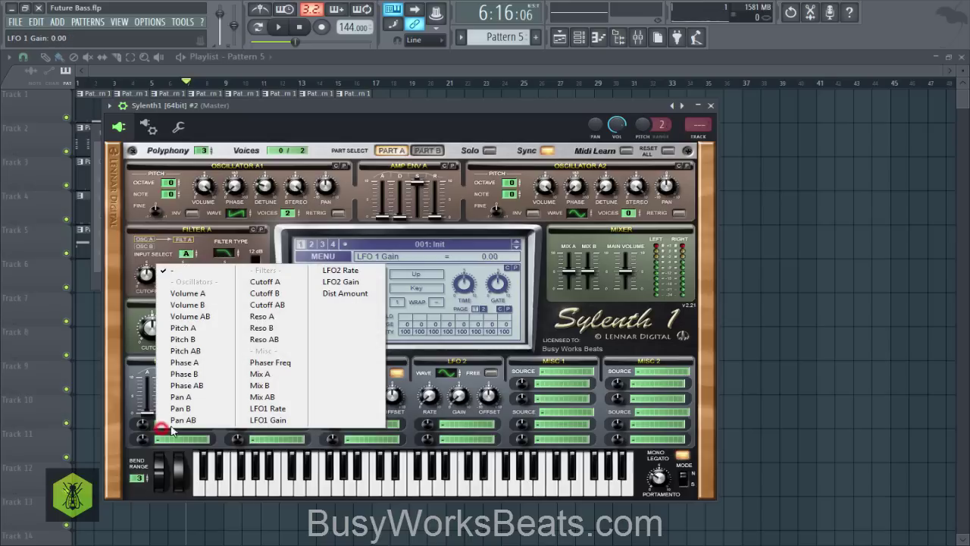
pyautogui.click(266, 421)
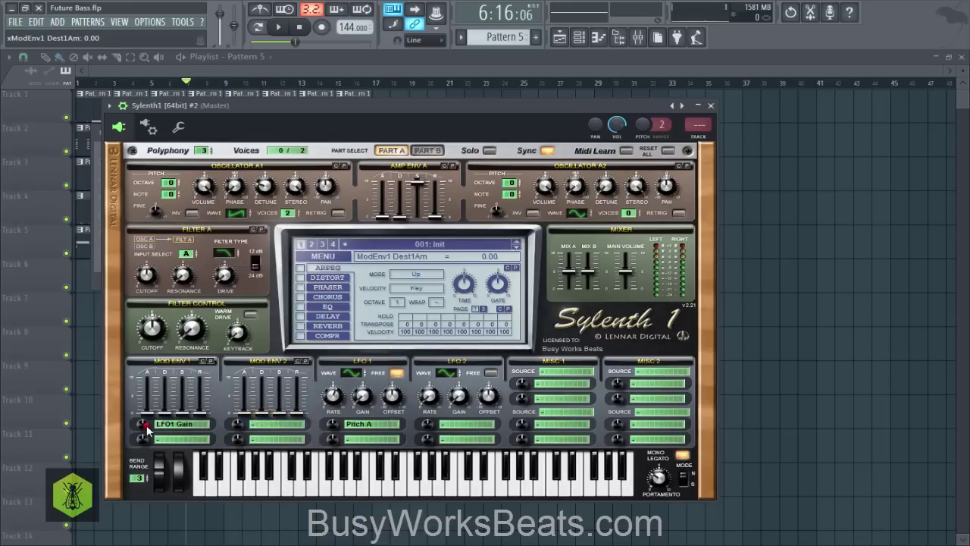
pyautogui.moveTo(145, 421); pyautogui.dragTo(140, 425)
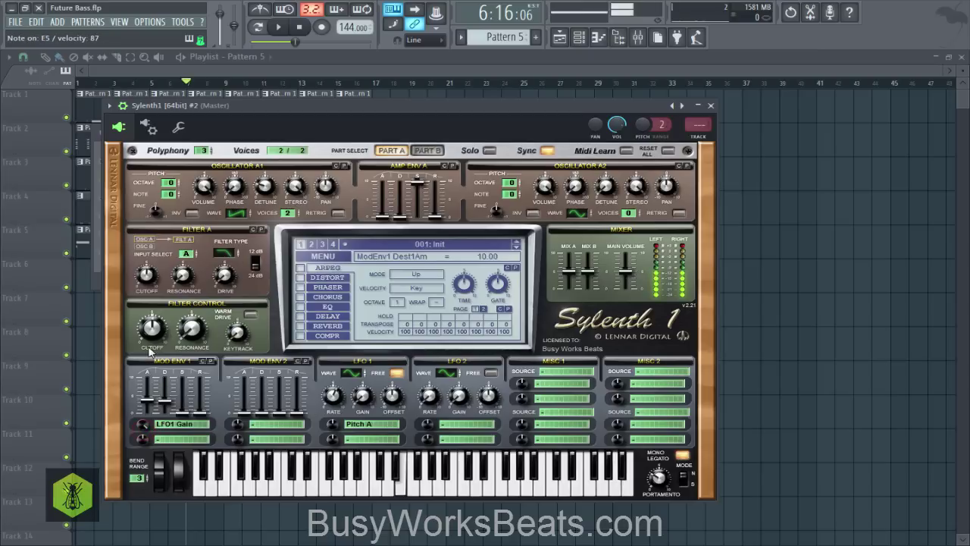
pyautogui.moveTo(148, 409); pyautogui.dragTo(151, 378)
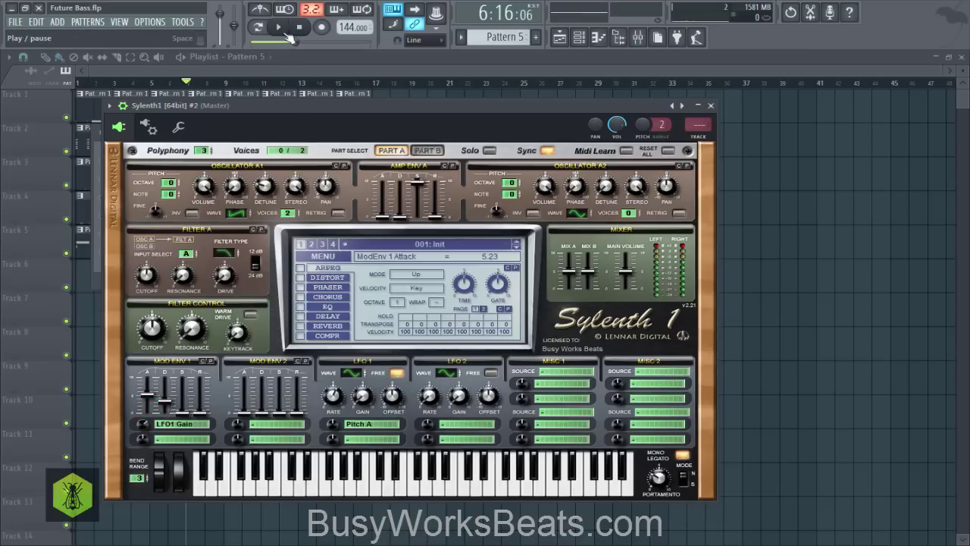
# Set oscillator A2 to one voice at octave +1 during playback, and place a second Pattern 5 clip at bar 9 on Track 5.
pyautogui.click(281, 28)
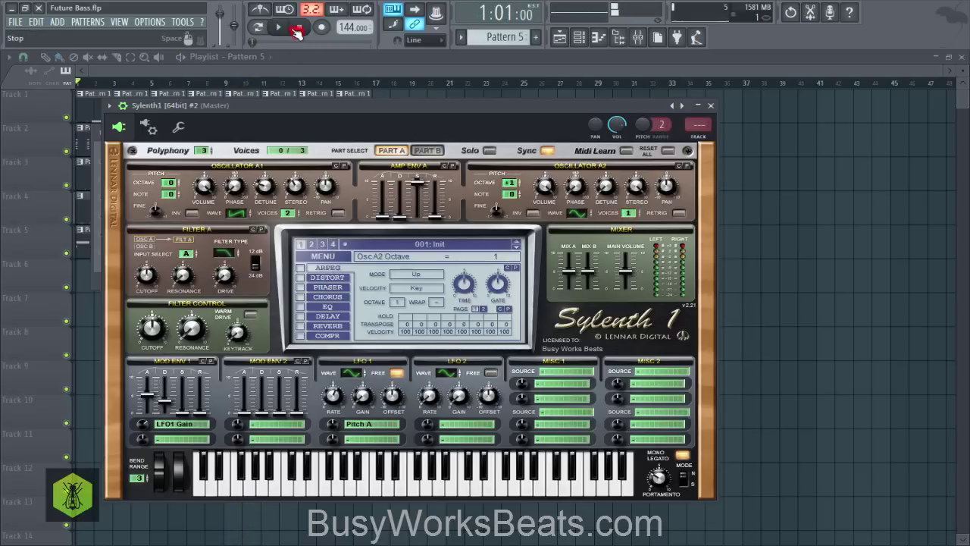
pyautogui.press('space')
pyautogui.rightClick(768, 234)
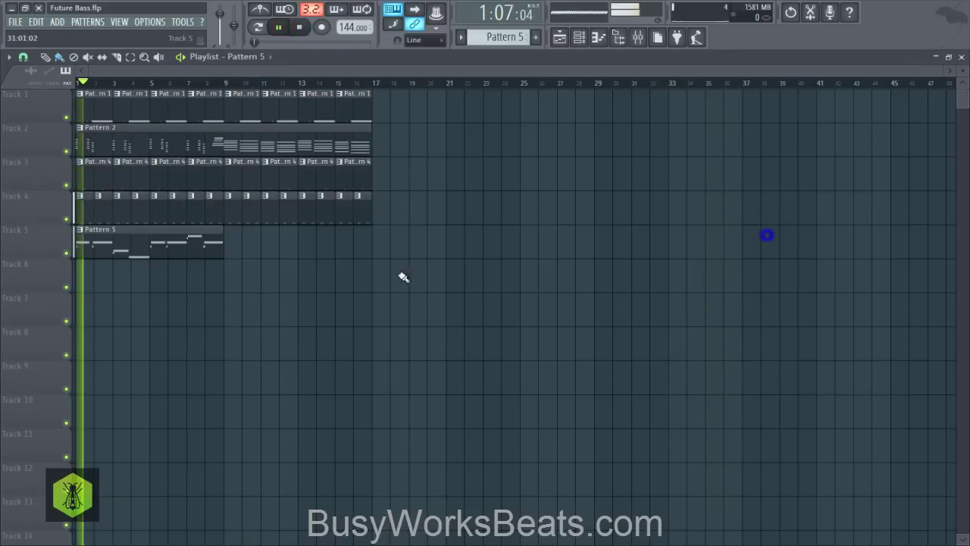
pyautogui.click(233, 245)
# Assign the second Sylenth1 channel to mixer track 3 and restart playback from bar 1 with the mixer open.
pyautogui.press('F9')
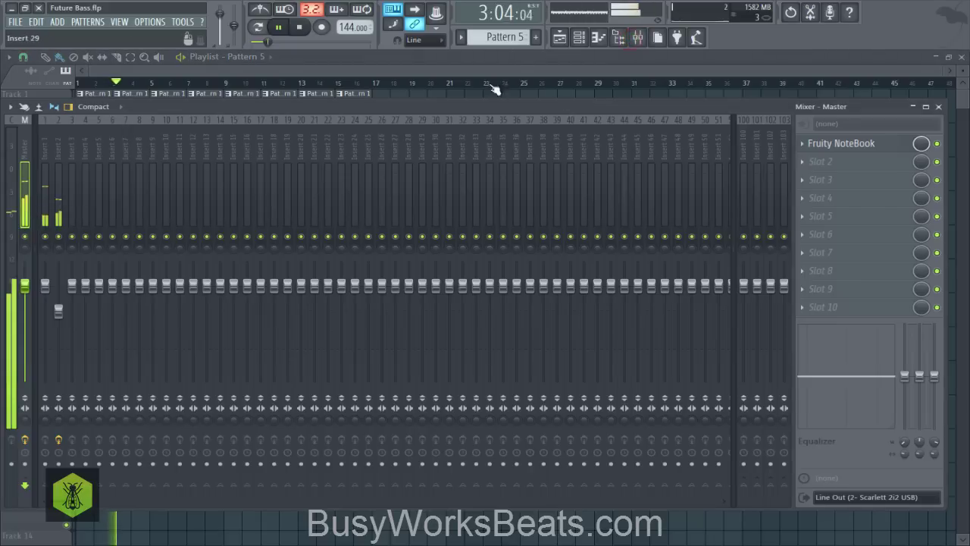
pyautogui.press('F6')
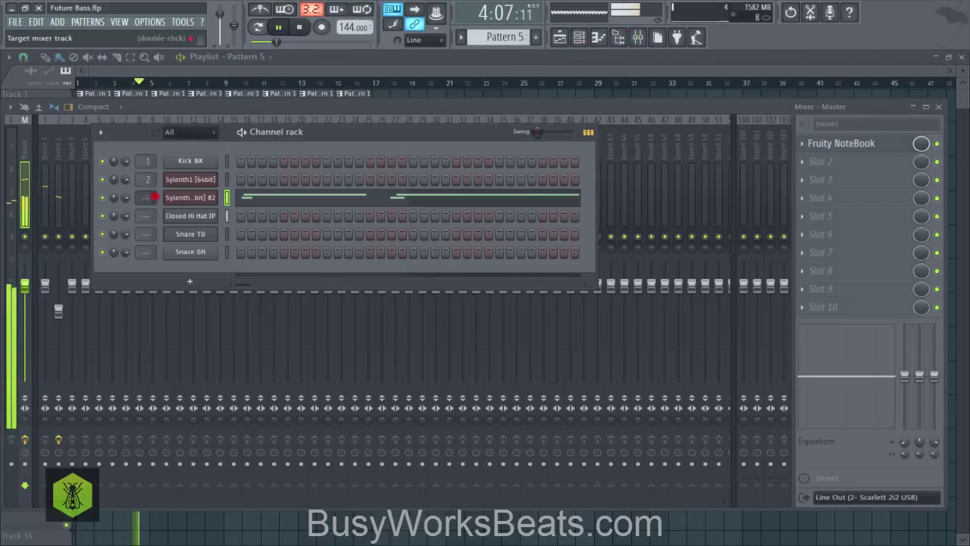
pyautogui.scroll(3, 152, 197)
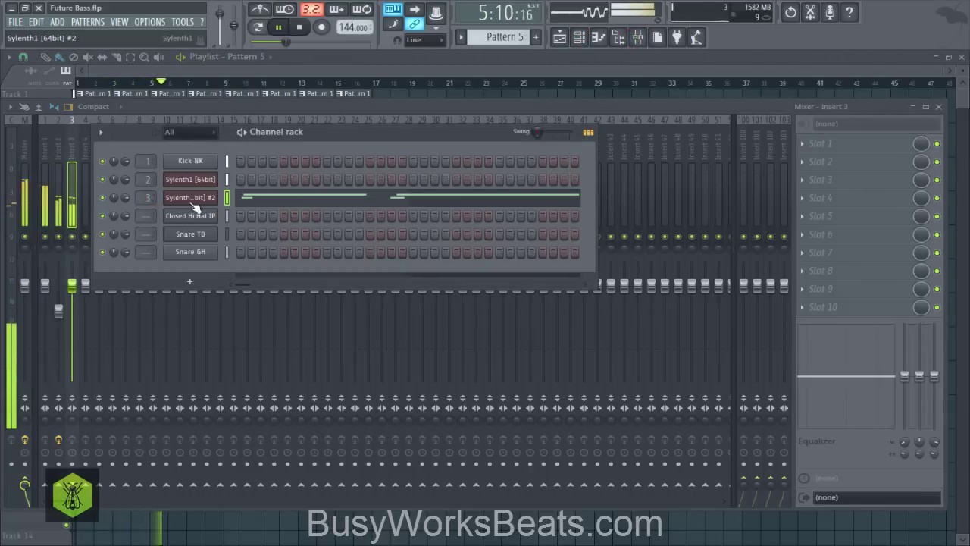
pyautogui.press('space')
pyautogui.press('F6')
pyautogui.press('space')
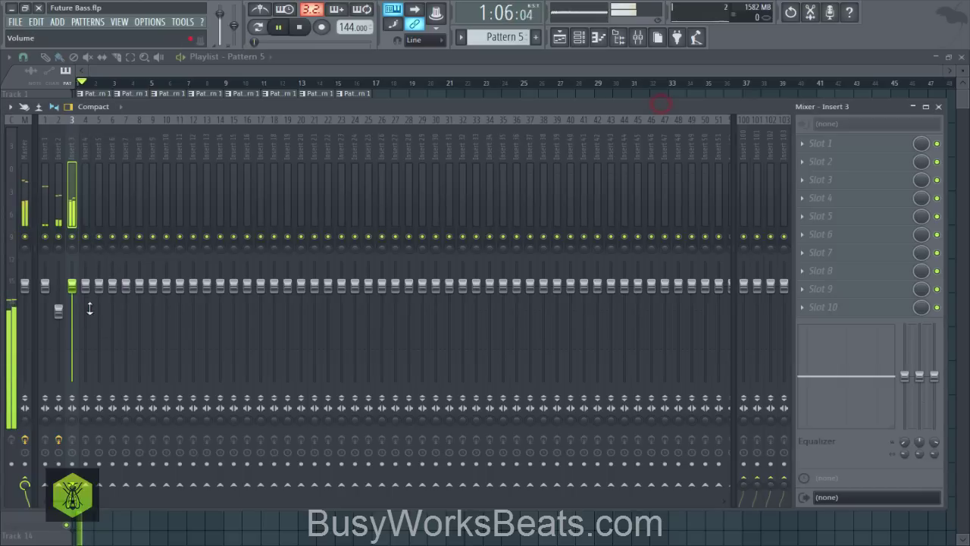
# Lower the Insert 3 volume, add Fruity Reeverb 2 to its first slot with the wet level around 55%, and return to the playlist.
pyautogui.moveTo(74, 286); pyautogui.dragTo(72, 324)
pyautogui.click(807, 144)
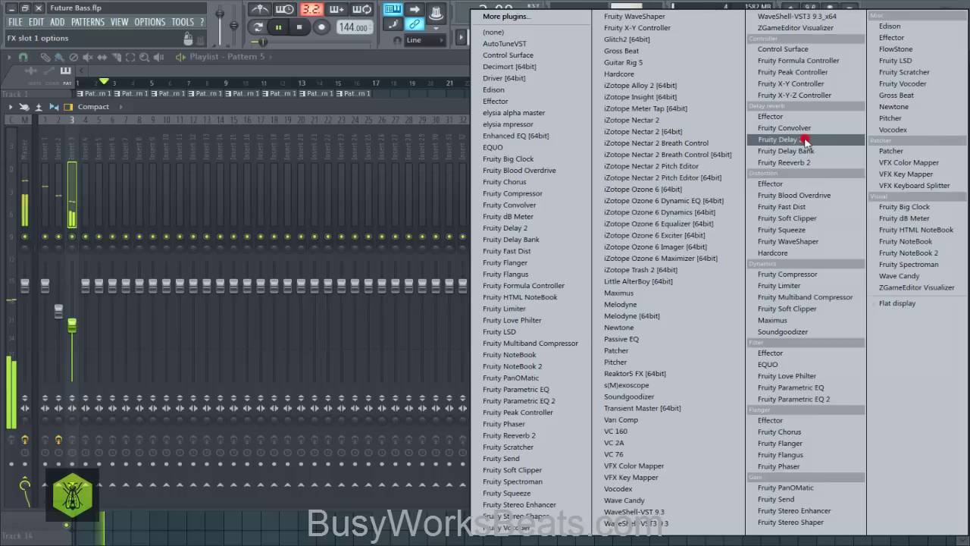
pyautogui.click(746, 148)
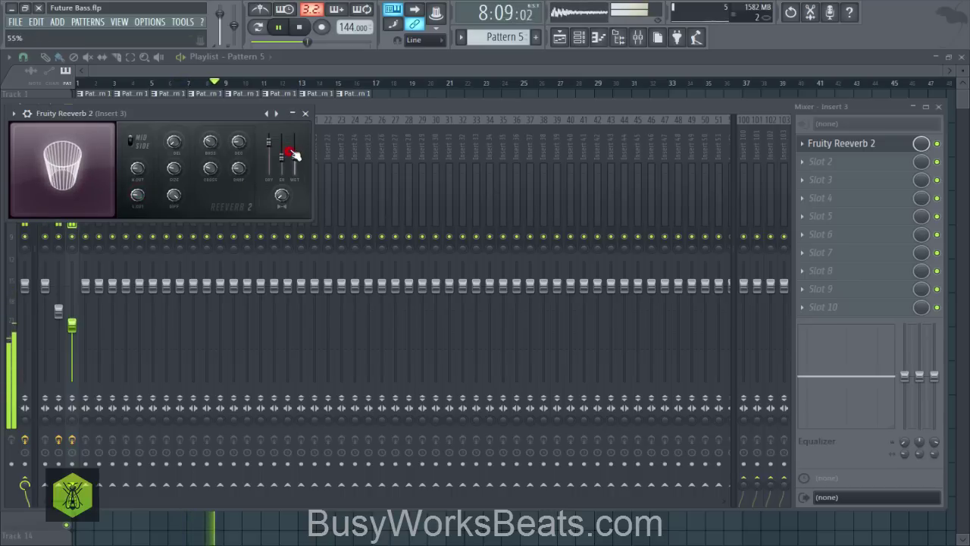
pyautogui.click(306, 114)
pyautogui.click(368, 74)
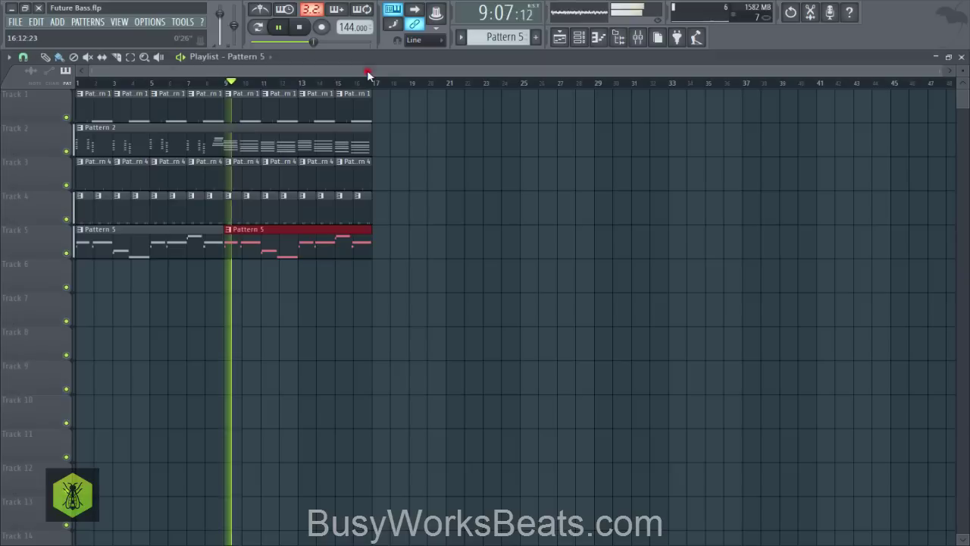
# Switch to Pattern 6 and assign the Closed Hi Hat, Snare TD and Snare GH channels to mixer tracks 4, 5 and 7.
pyautogui.rightClick(305, 291)
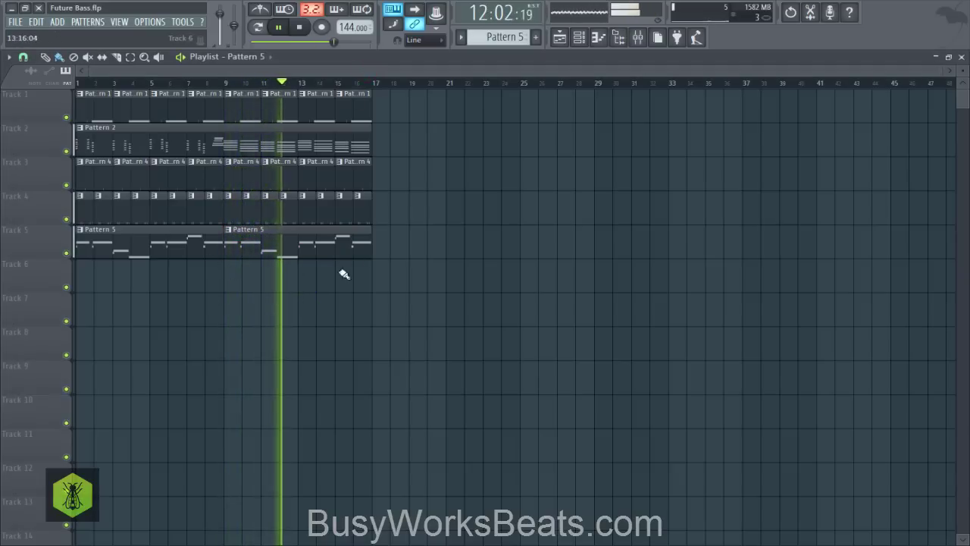
pyautogui.rightClick(425, 254)
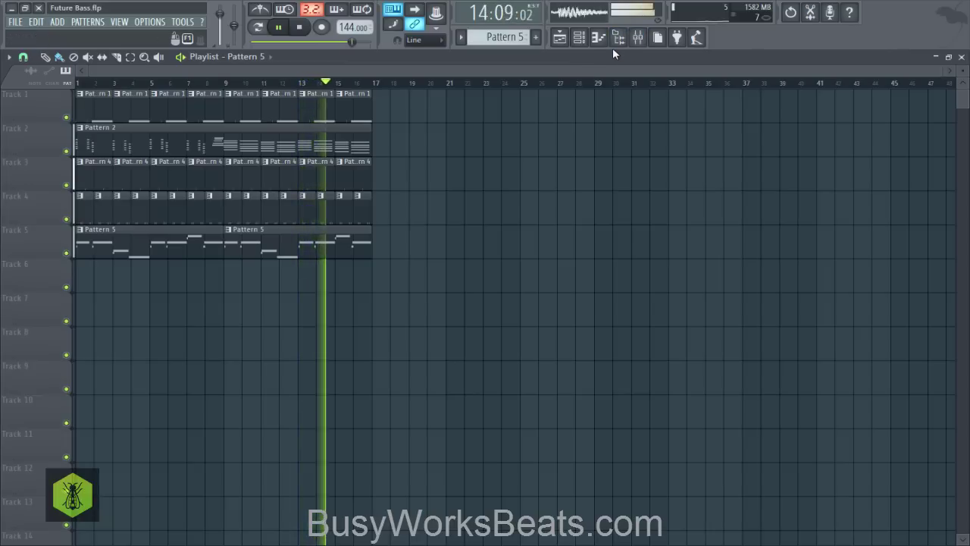
pyautogui.click(583, 39)
pyautogui.moveTo(510, 42); pyautogui.dragTo(510, 38)
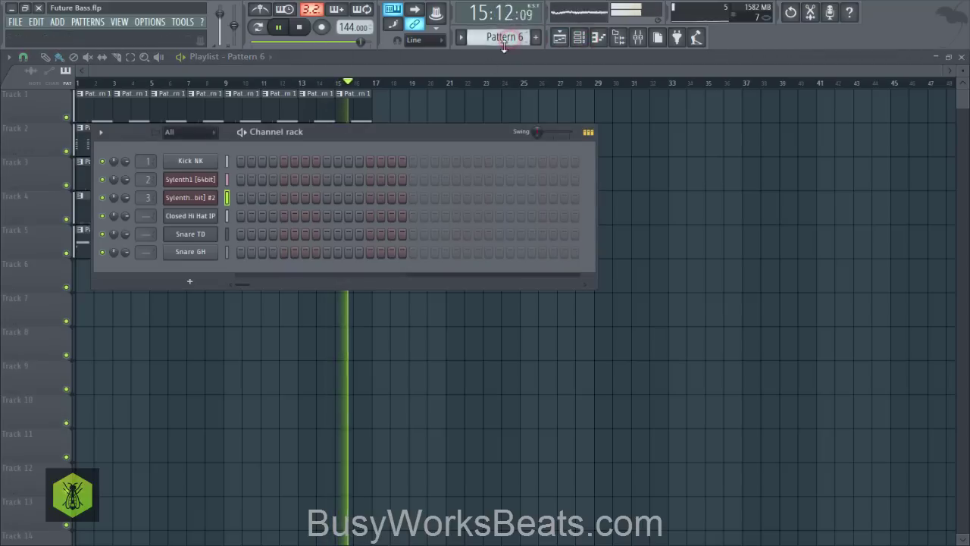
pyautogui.scroll(4, 144, 216)
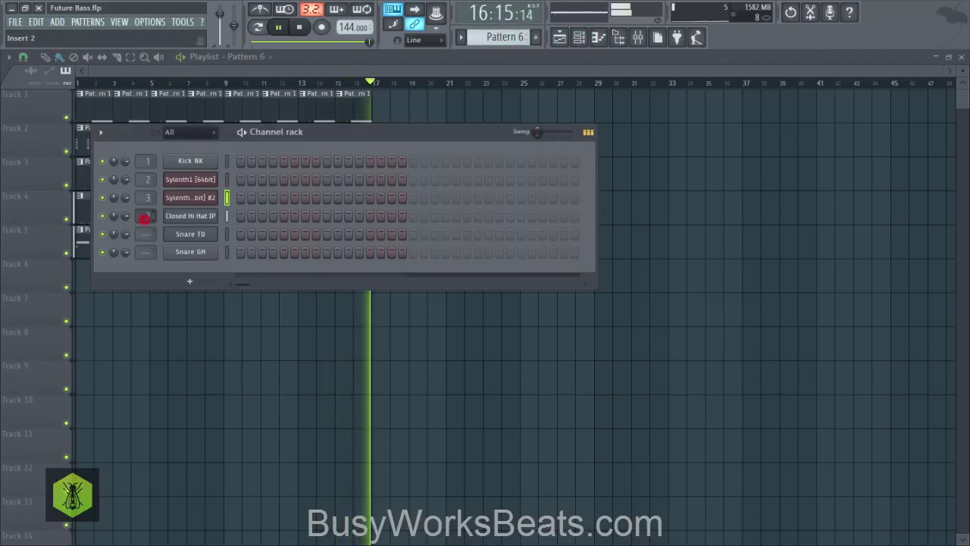
pyautogui.scroll(5, 146, 233)
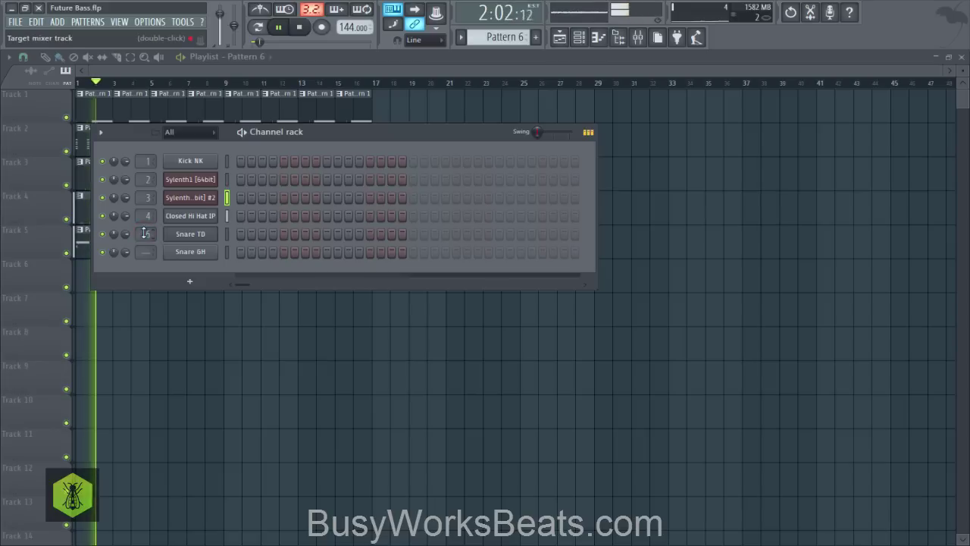
pyautogui.scroll(7, 146, 251)
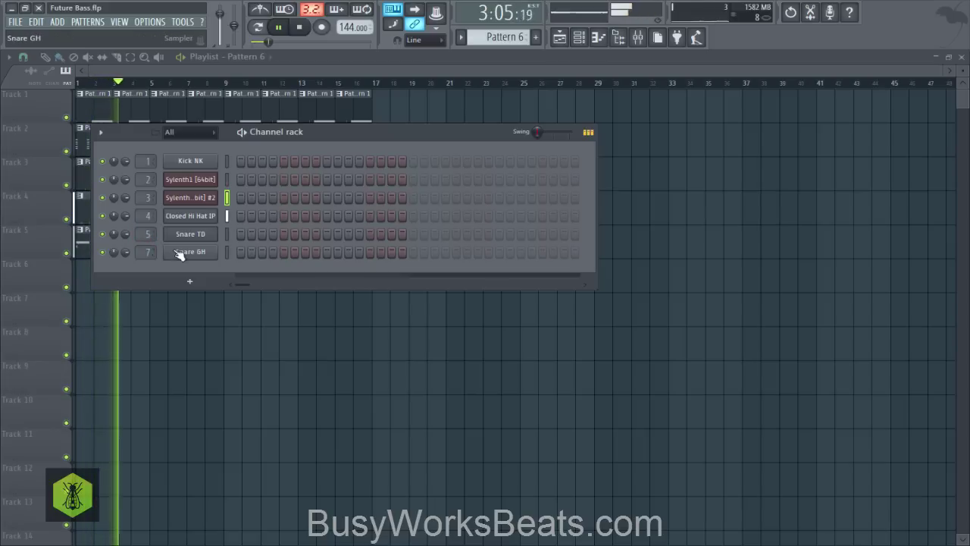
# Lower the Insert 3 volume slightly in the mixer and return to the playlist.
pyautogui.click(152, 253)
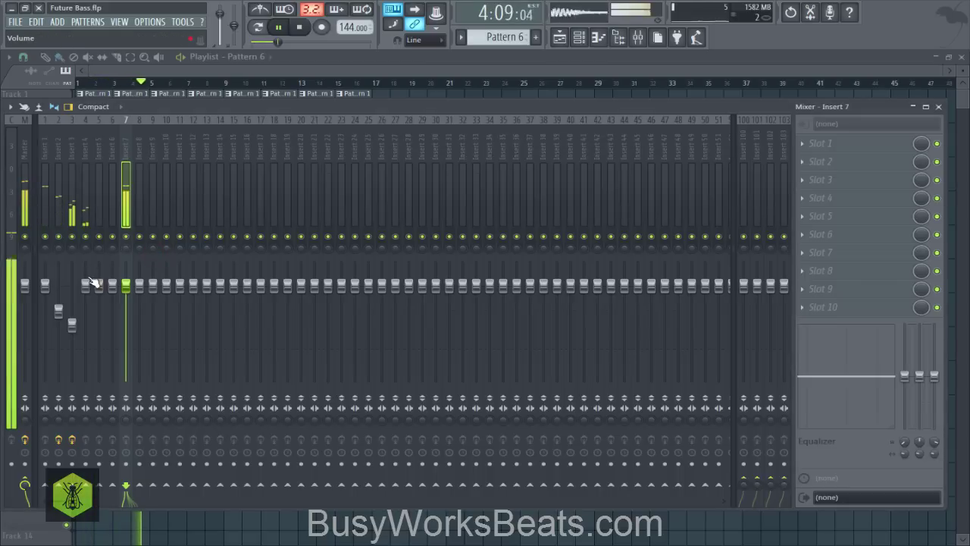
pyautogui.moveTo(72, 324); pyautogui.dragTo(75, 326)
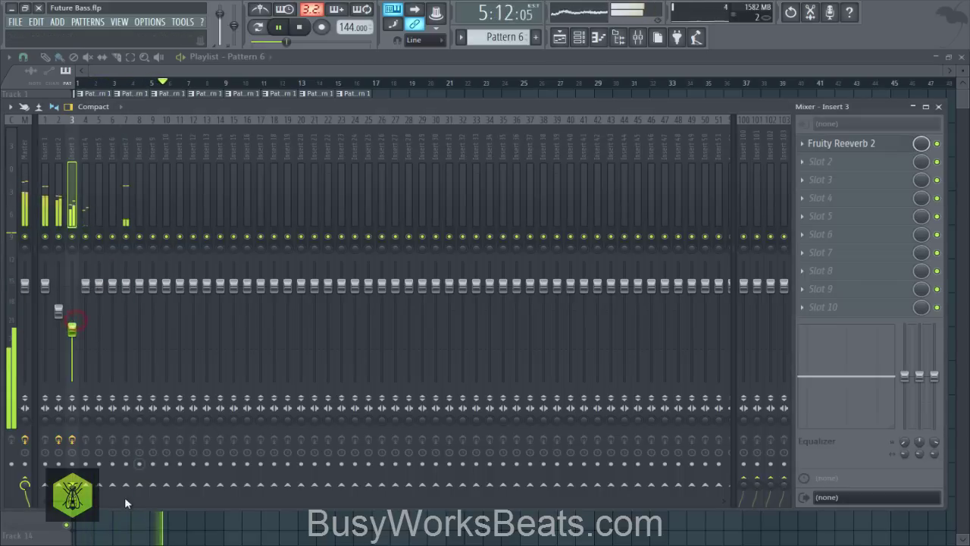
pyautogui.rightClick(126, 523)
# Reassign the Snare GH channel to mixer track 6 and save the project.
pyautogui.click(574, 39)
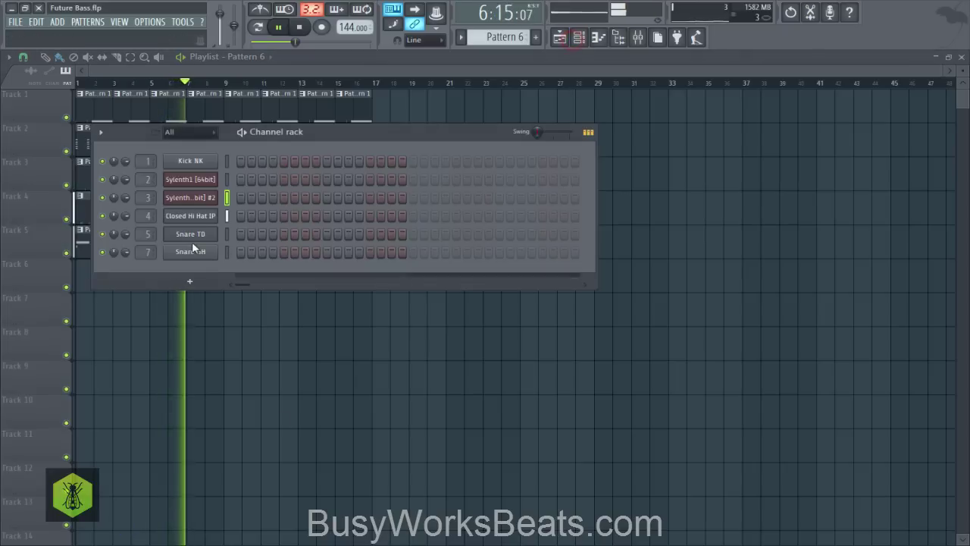
pyautogui.moveTo(151, 252); pyautogui.dragTo(151, 255)
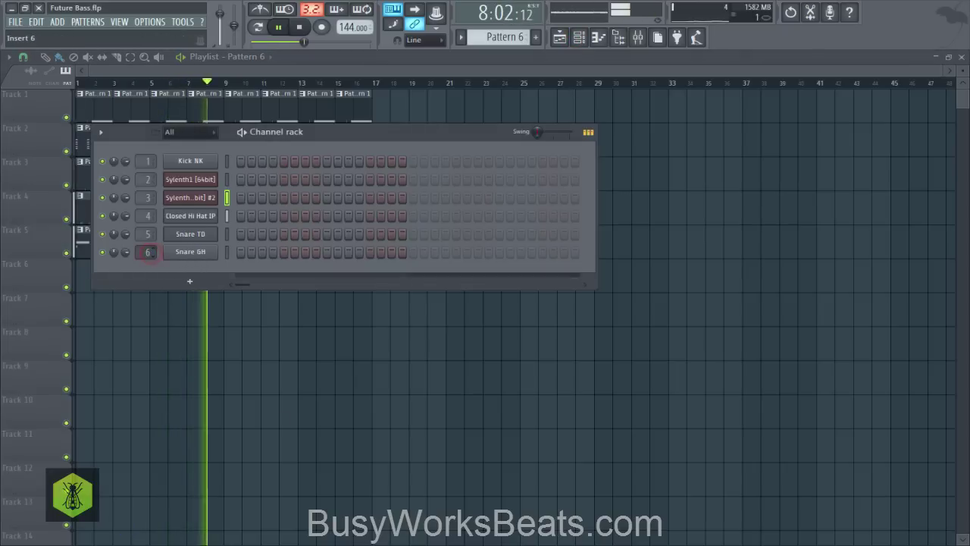
pyautogui.rightClick(205, 323)
pyautogui.hotkey('ctrl', 's')
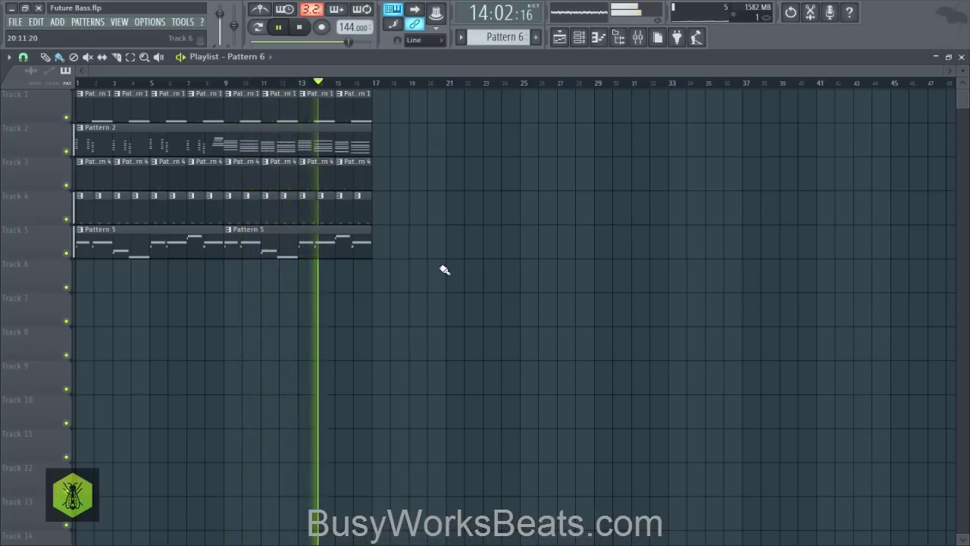
# Duplicate the whole 16-bar arrangement to start at bar 17 and save the project.
pyautogui.moveTo(427, 269); pyautogui.dragTo(378, 102)
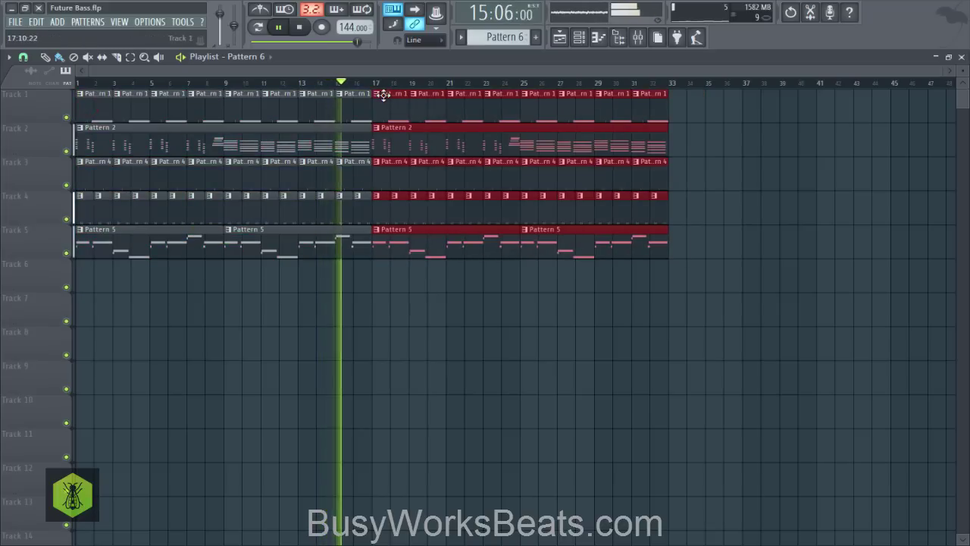
pyautogui.rightClick(418, 281)
pyautogui.hotkey('ctrl', 's')
# Stop playback, add a third Sylenth1 channel and load its Init preset.
pyautogui.click(580, 39)
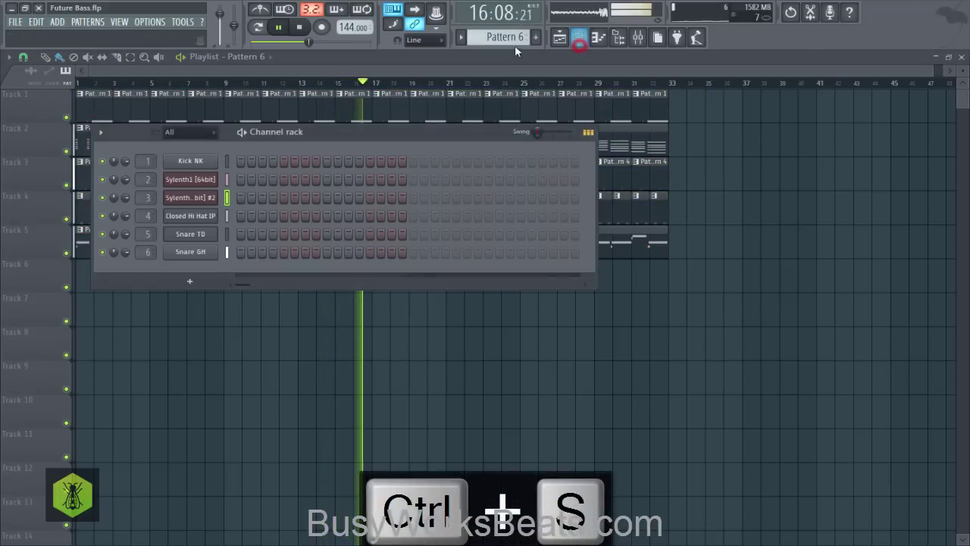
pyautogui.press('space')
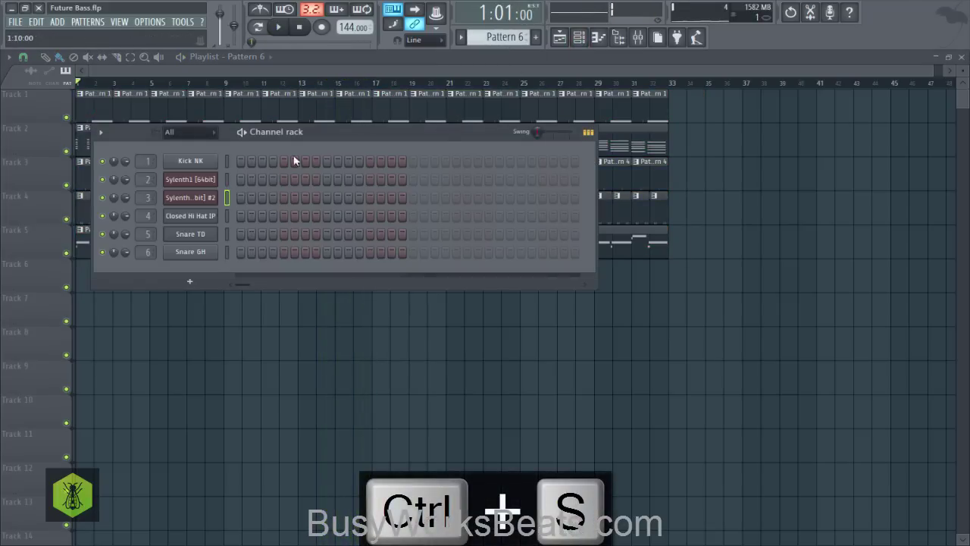
pyautogui.click(60, 23)
pyautogui.moveTo(76, 35)
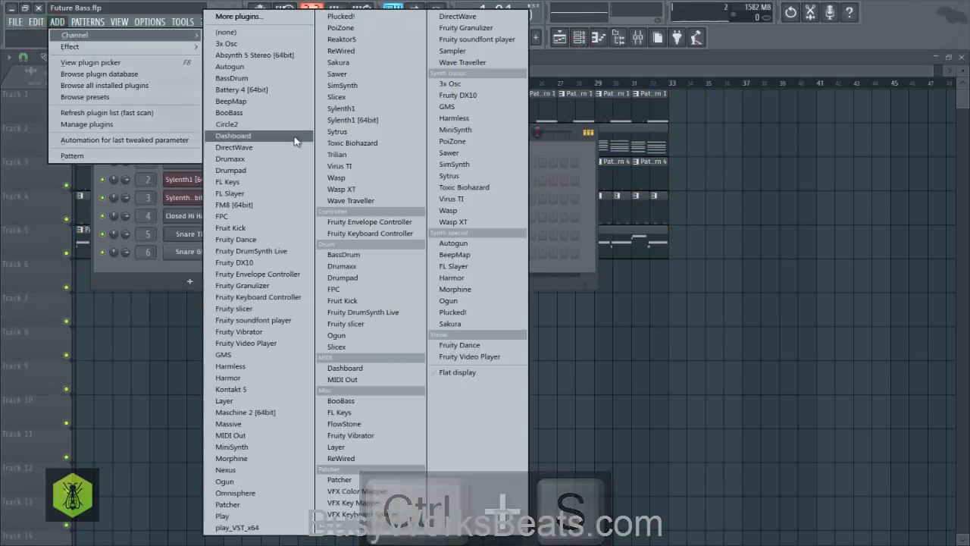
pyautogui.click(343, 125)
pyautogui.click(260, 280)
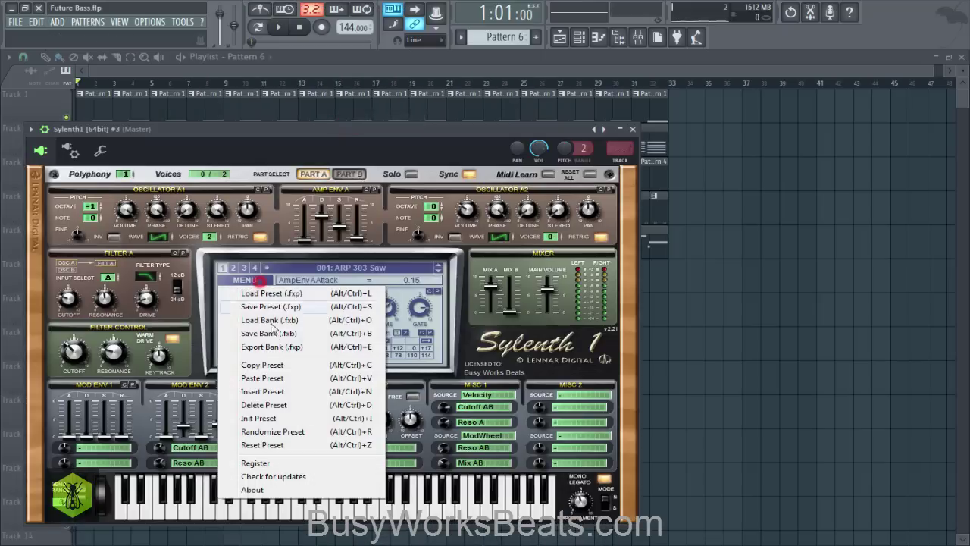
pyautogui.click(257, 418)
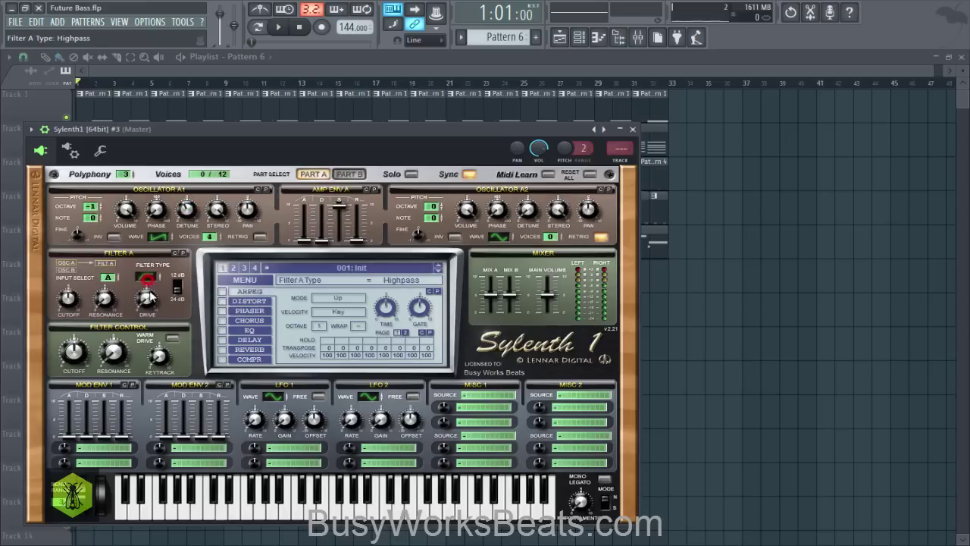
# Set the Filter A cutoff to 42.55 Hz and shape Amp Env A with more decay and release and no sustain.
pyautogui.moveTo(69, 300); pyautogui.dragTo(74, 339)
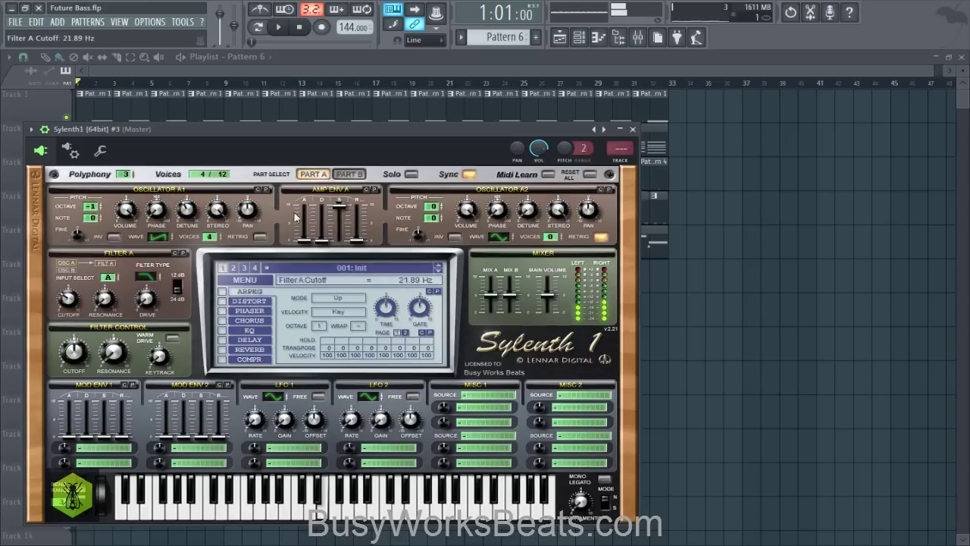
pyautogui.moveTo(322, 240); pyautogui.dragTo(323, 226)
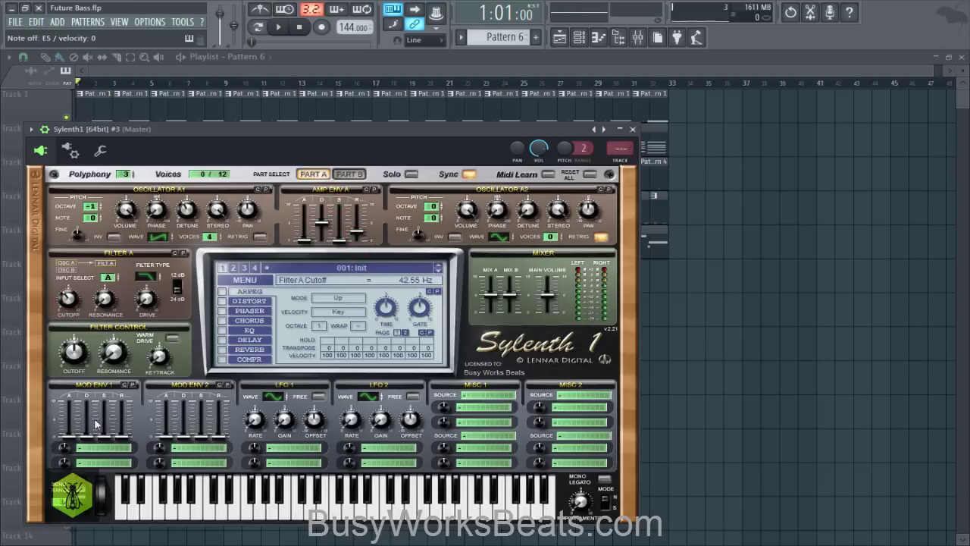
# Route Mod Env 1 to Cutoff A and adjust the portamento with its mode set to Slide.
pyautogui.rightClick(68, 297)
pyautogui.click(187, 306)
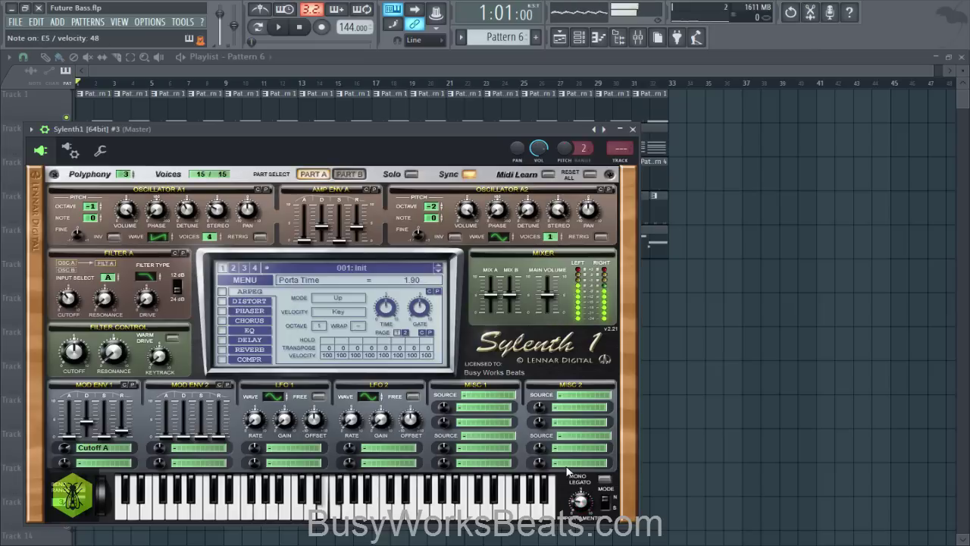
pyautogui.moveTo(565, 507); pyautogui.dragTo(574, 476)
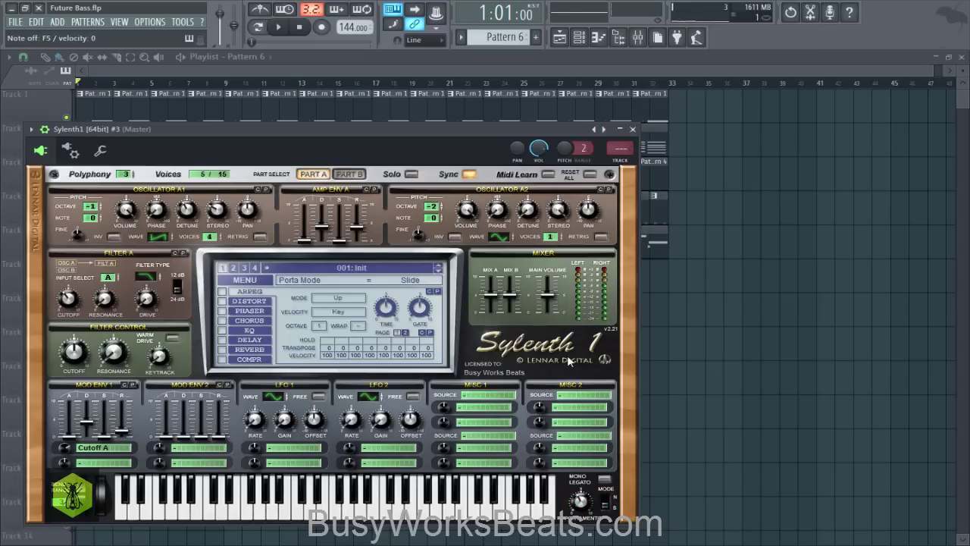
# Close Sylenth1, select bars 17 to 33 in the playlist and switch to Pattern 7.
pyautogui.click(634, 130)
pyautogui.moveTo(374, 84); pyautogui.dragTo(670, 85)
pyautogui.click(578, 37)
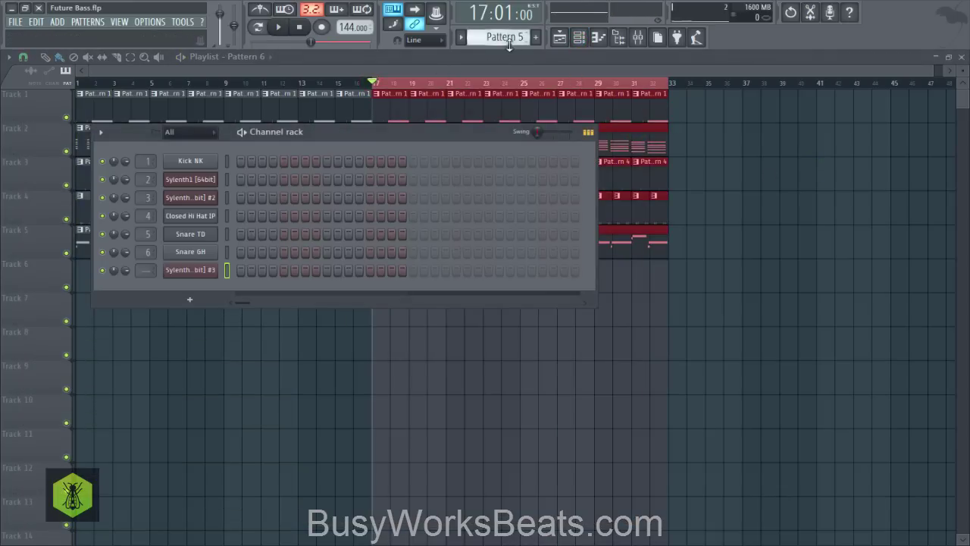
pyautogui.scroll(-2, 509, 42)
# Play back the selected section from bar 17 with only the playlist showing, and save the project.
pyautogui.press('space')
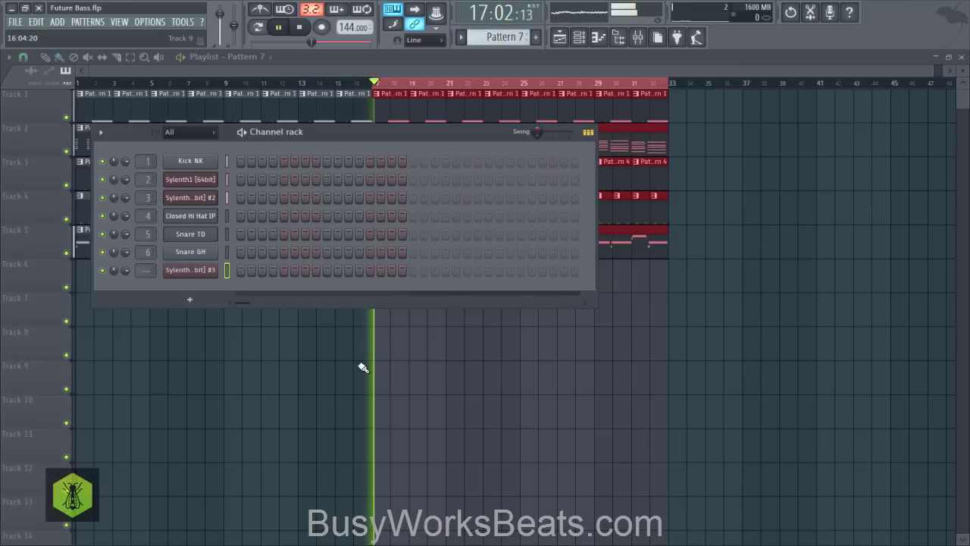
pyautogui.click(363, 368)
pyautogui.press('space')
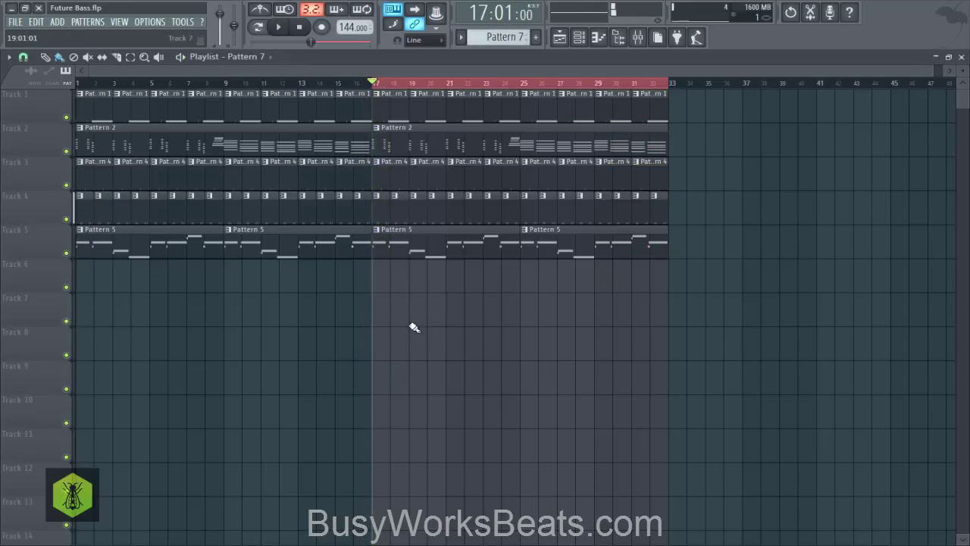
pyautogui.hotkey('ctrl', 's')
pyautogui.press('space')
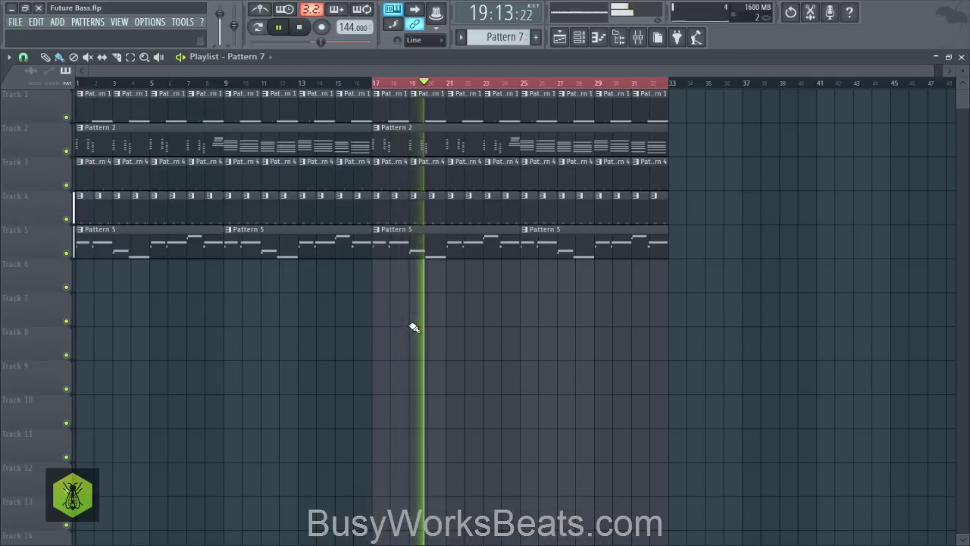
pyautogui.press('space')
# Assign the third Sylenth1 channel to mixer track 7, and place a Pattern 7 clip on Track 6 from bar 17 to bar 21.
pyautogui.click(580, 37)
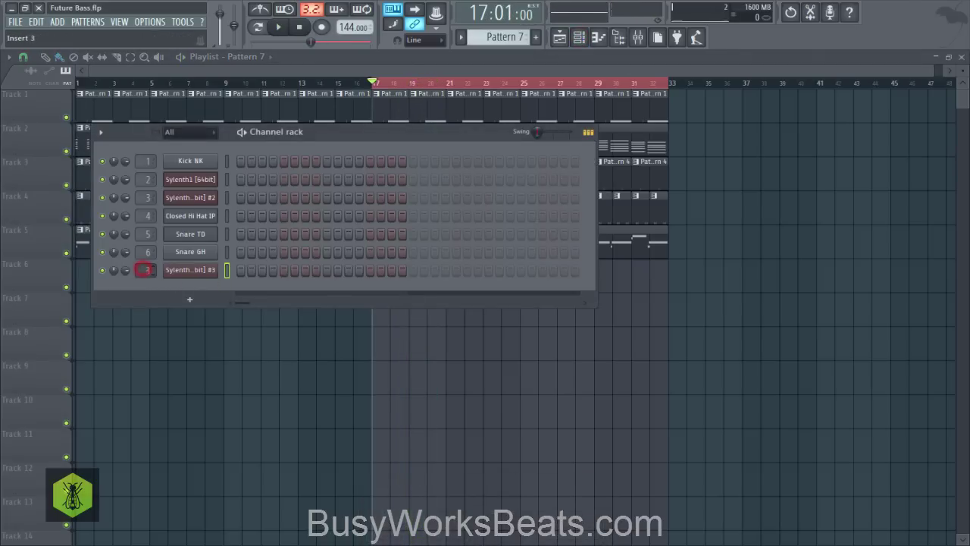
pyautogui.press('space')
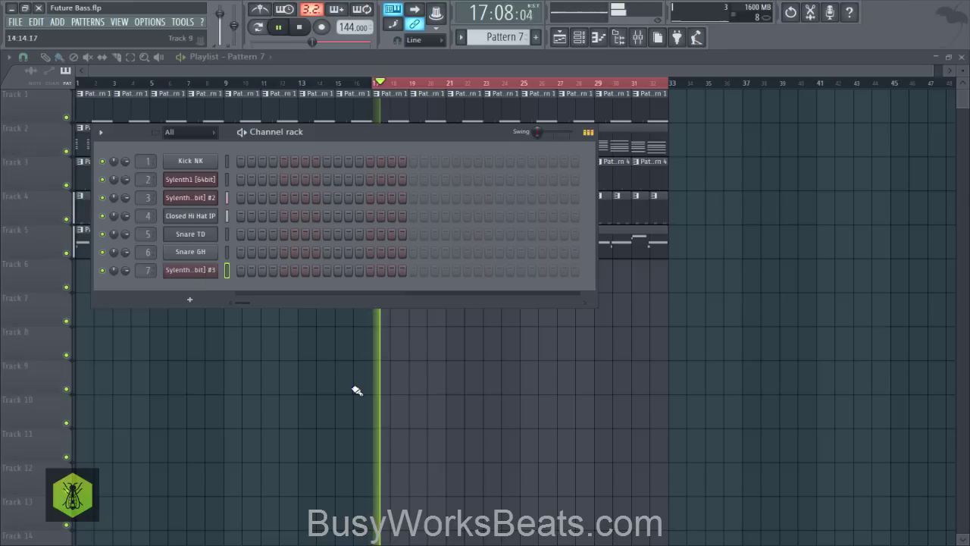
pyautogui.press('F6')
pyautogui.press('space')
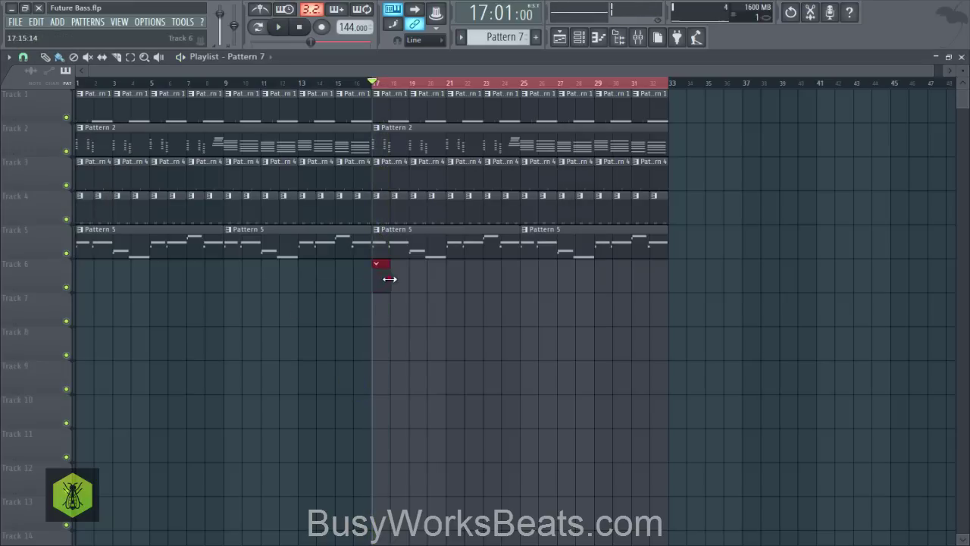
pyautogui.moveTo(389, 279); pyautogui.dragTo(446, 285)
# Add notes on steps 11 and 12 of the third Sylenth1 channel in Pattern 7, checking them with playback from bar 17.
pyautogui.press('space')
pyautogui.click(579, 38)
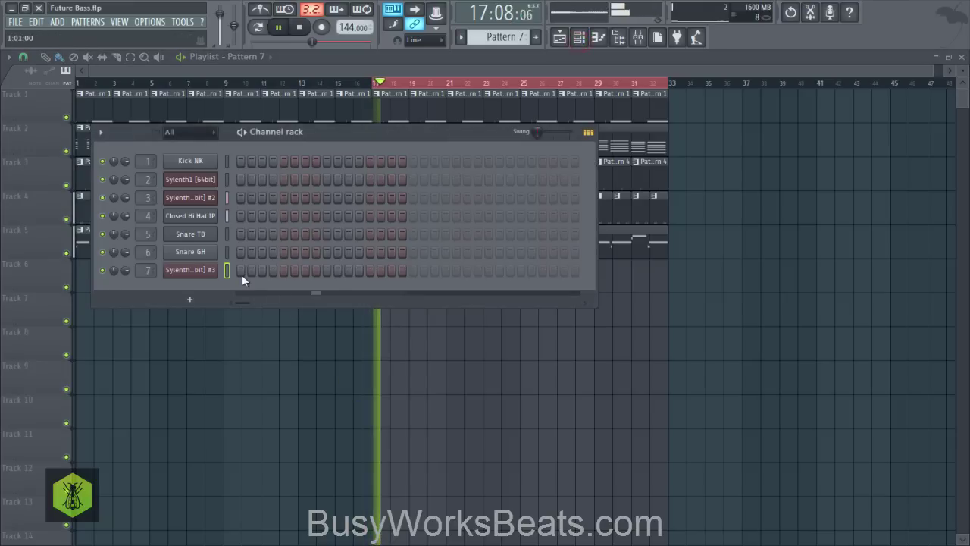
pyautogui.press('space')
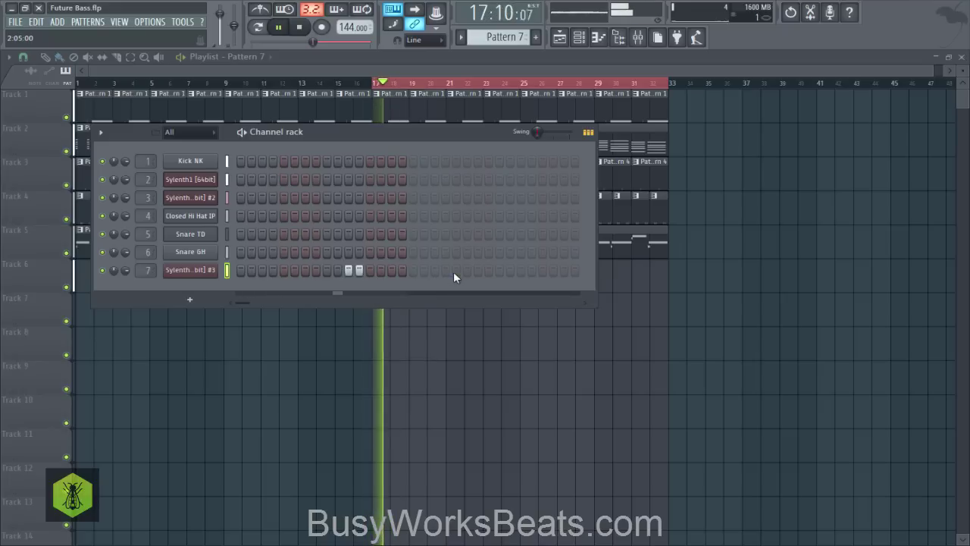
pyautogui.press('space')
pyautogui.press('space')
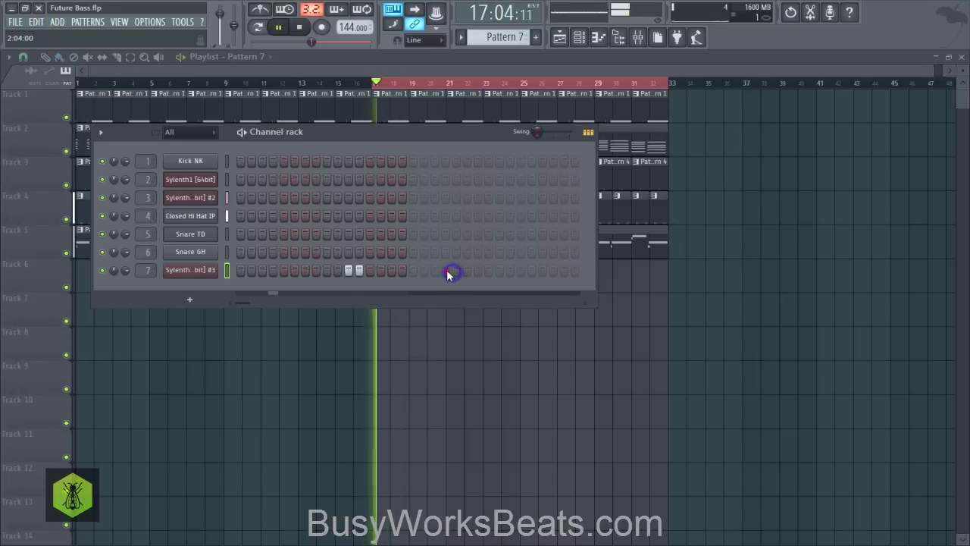
# Add notes on steps 19, 23, 26, 31 and 32 of the third Sylenth1 channel, leaving step 20 empty.
pyautogui.click(445, 271)
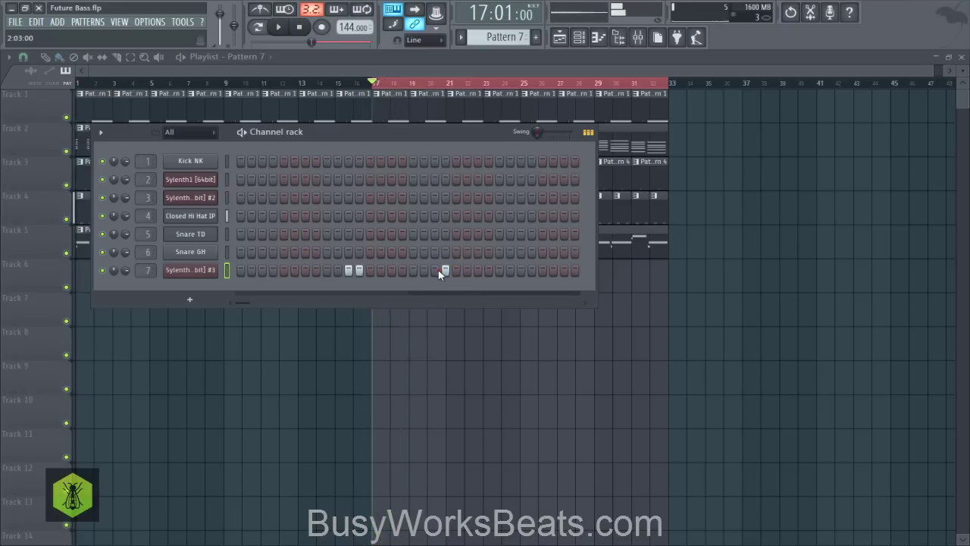
pyautogui.rightClick(445, 270)
pyautogui.click(434, 271)
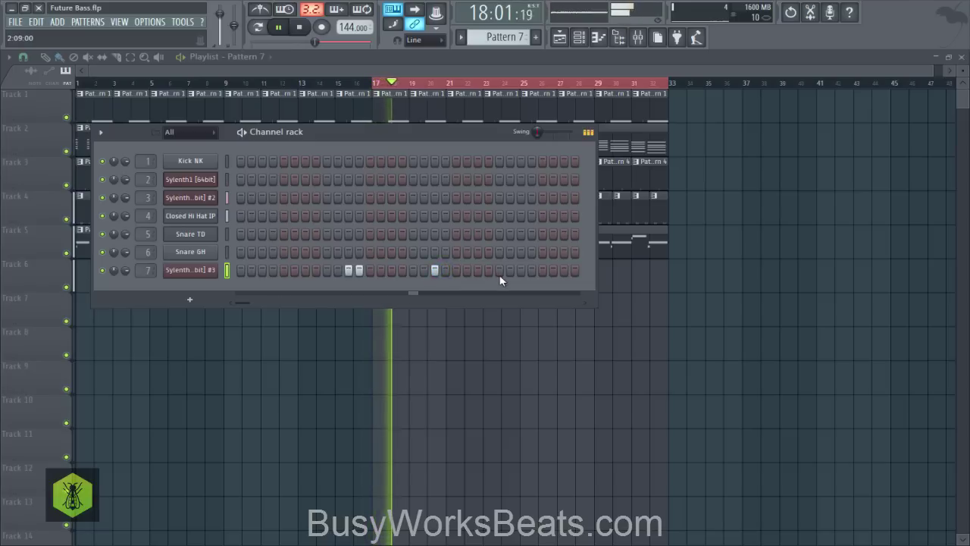
pyautogui.click(478, 271)
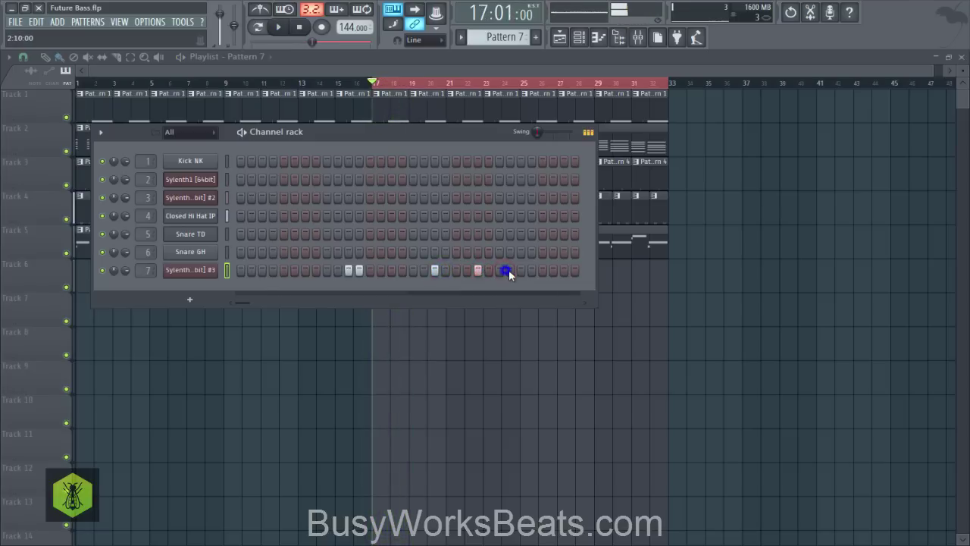
pyautogui.moveTo(564, 270); pyautogui.dragTo(575, 271)
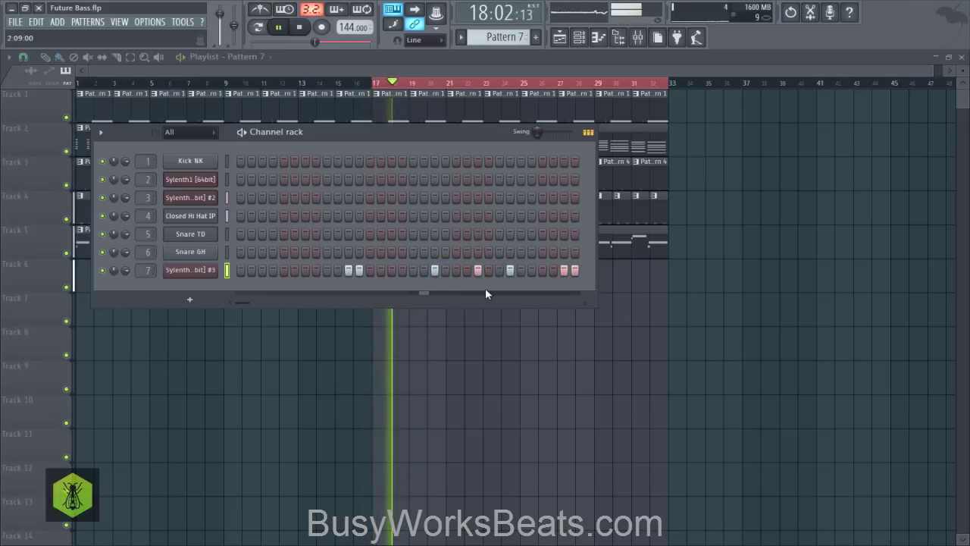
# Move the note on step 26 of the third Sylenth1 channel to step 25, checking the rhythm with playback from bar 17.
pyautogui.press('space')
pyautogui.press('space')
pyautogui.rightClick(510, 271)
pyautogui.click(500, 270)
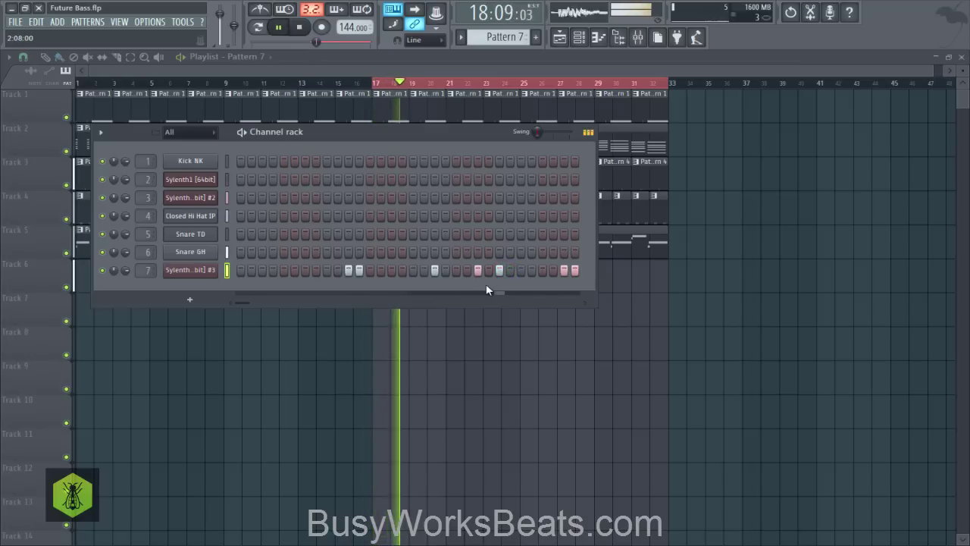
pyautogui.press('space')
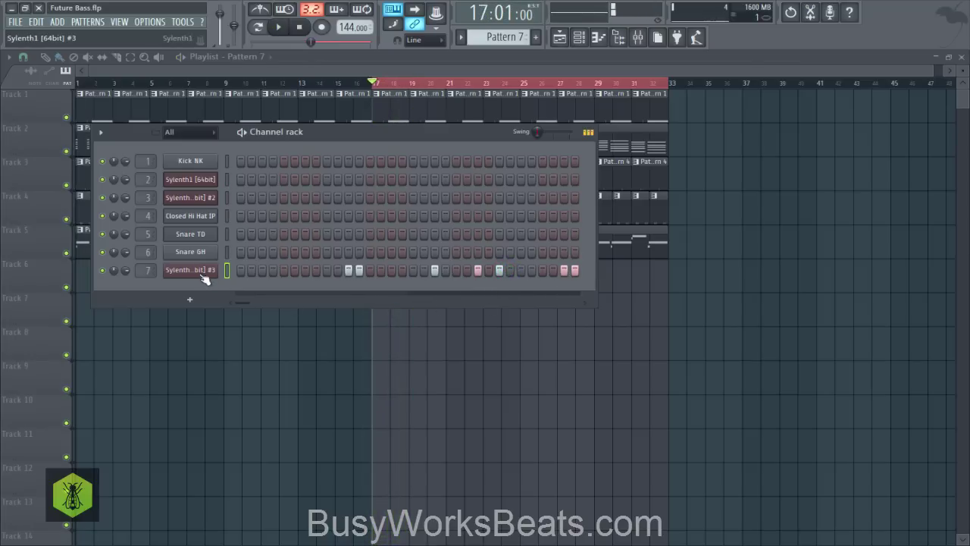
# Open the third Sylenth1 channel in the piano roll and raise its second note to D5, checking it with playback.
pyautogui.rightClick(205, 279)
pyautogui.click(249, 269)
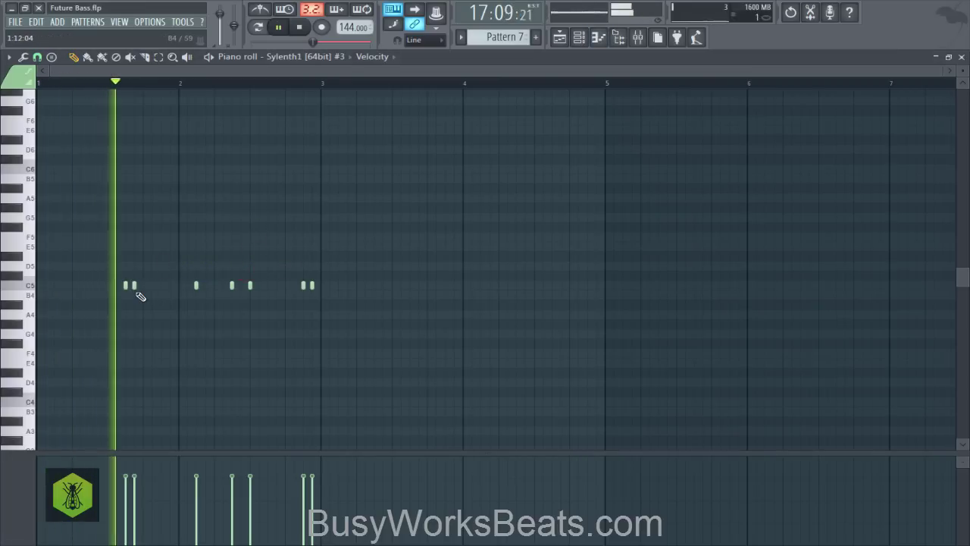
pyautogui.press('space')
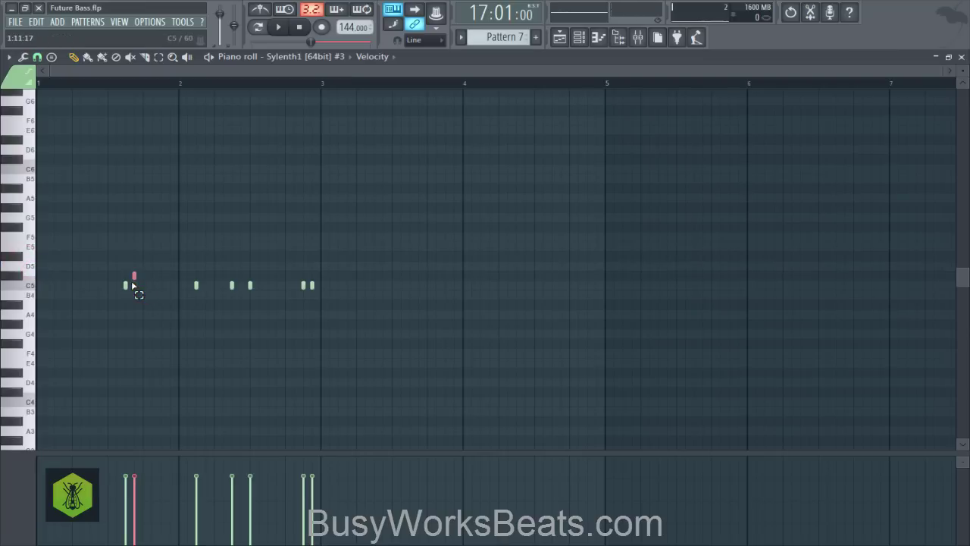
pyautogui.click(155, 302)
pyautogui.press('space')
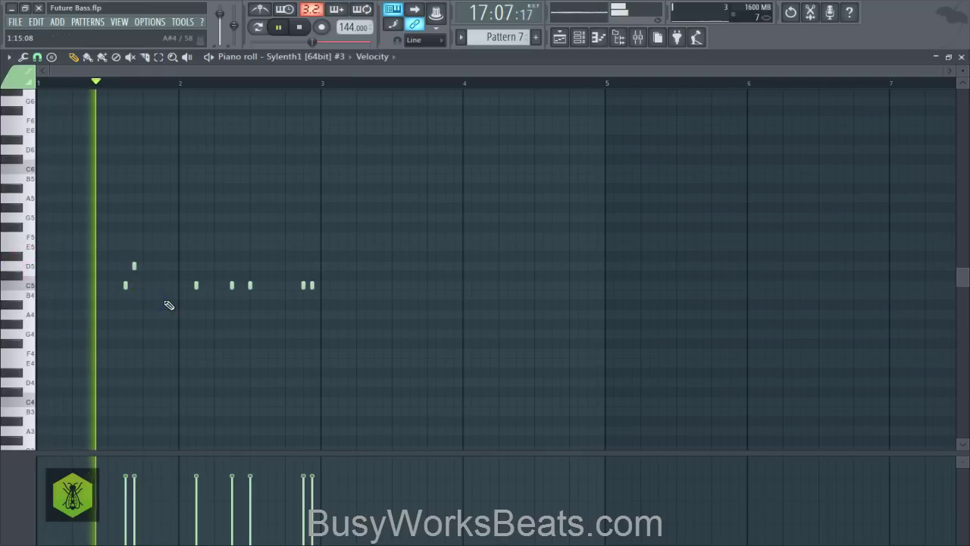
pyautogui.press('space')
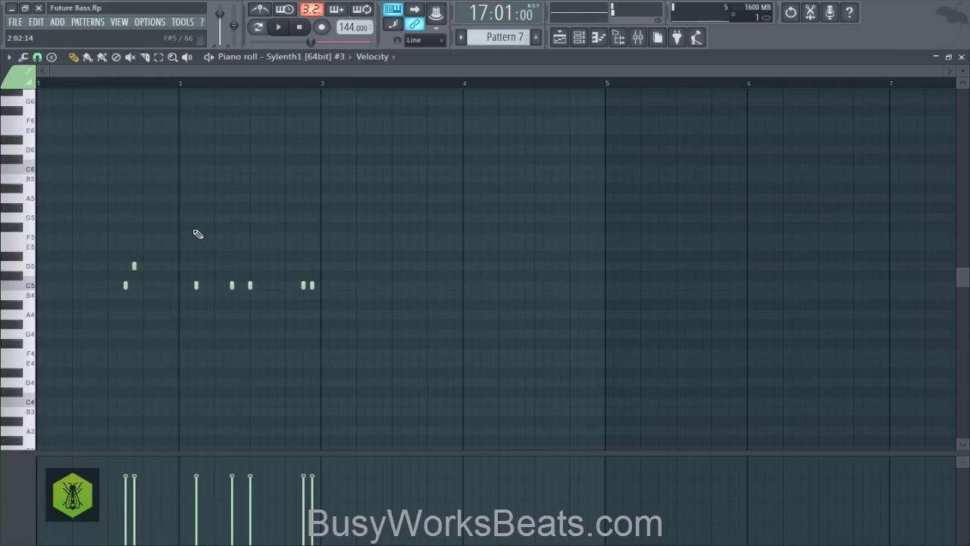
pyautogui.click(44, 59)
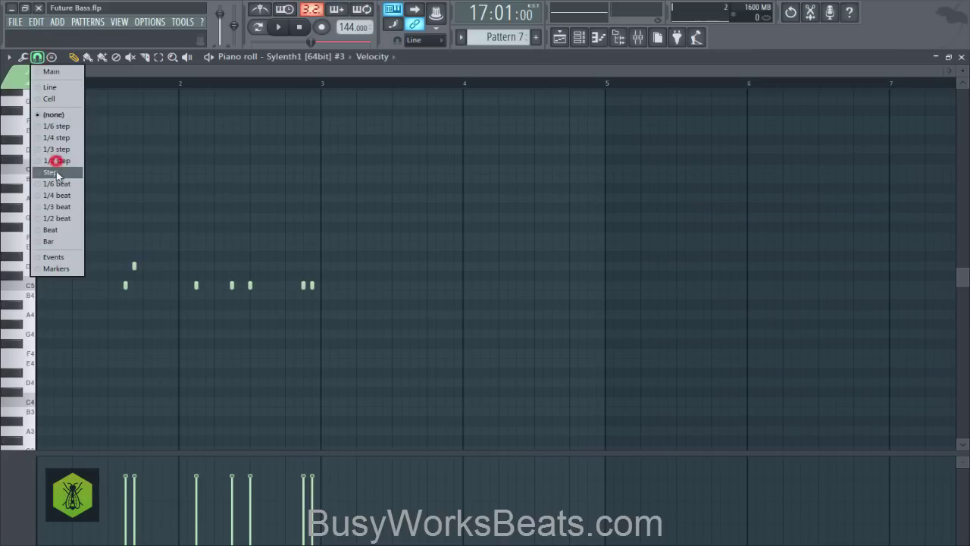
pyautogui.click(59, 161)
pyautogui.click(200, 246)
pyautogui.rightClick(200, 246)
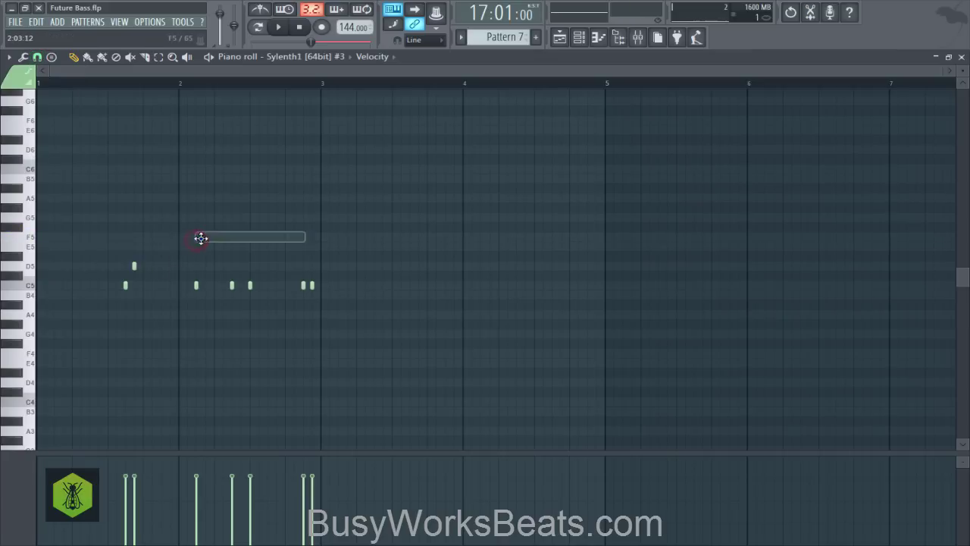
pyautogui.click(200, 246)
pyautogui.rightClick(207, 249)
pyautogui.click(201, 246)
pyautogui.rightClick(203, 246)
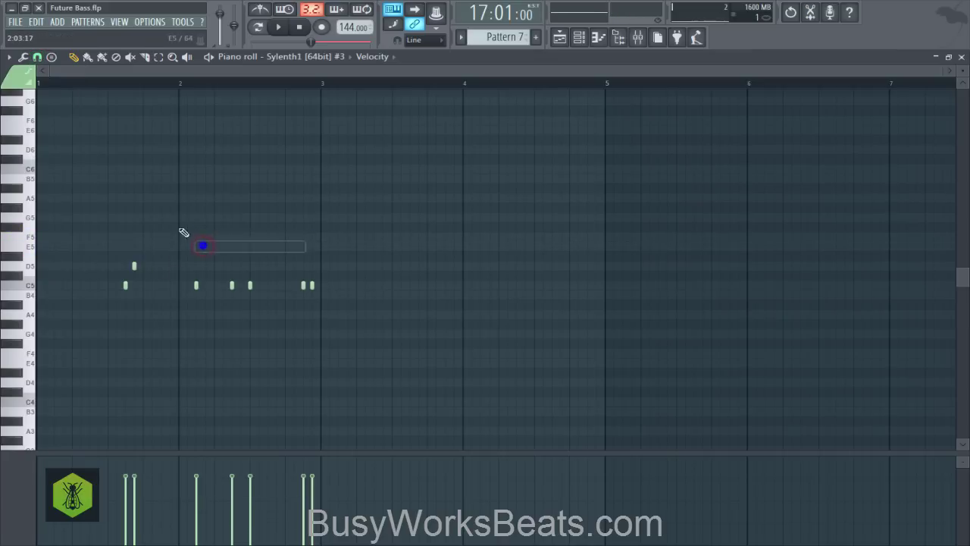
# Set the piano roll snap to 1/2 beat and raise the first note of bar 2 to E5.
pyautogui.click(40, 58)
pyautogui.click(54, 216)
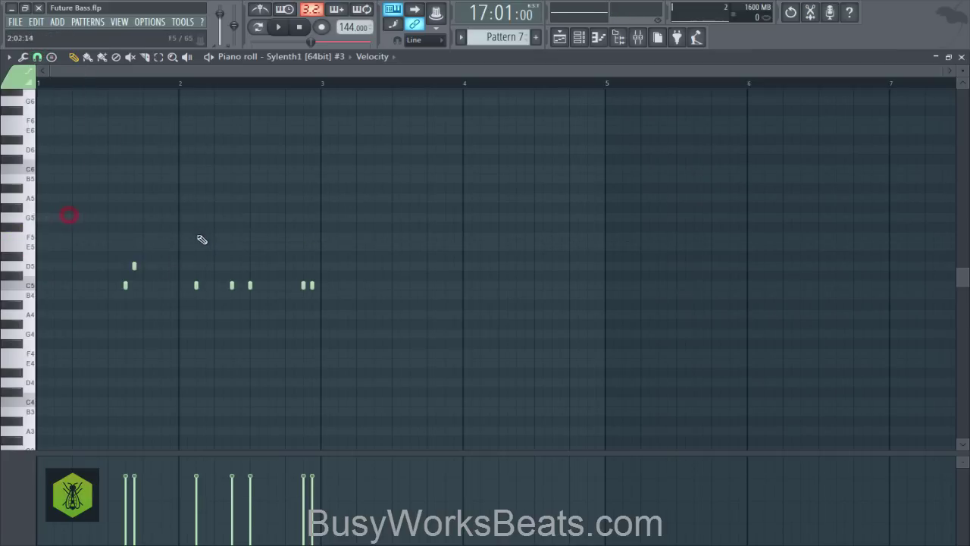
pyautogui.click(198, 247)
pyautogui.rightClick(213, 246)
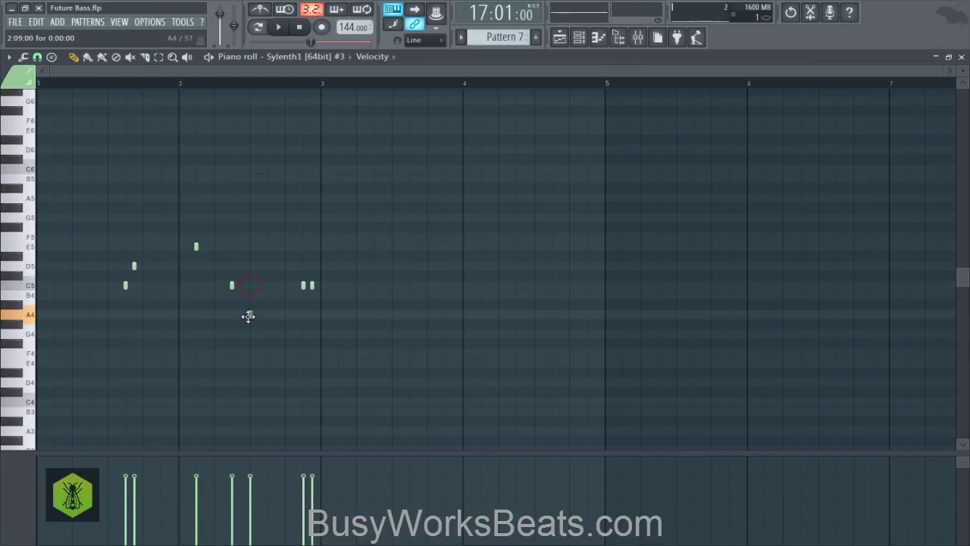
# Lower the last three notes of bar 2 to A4, G4 and A4, and play the melody back from bar 17.
pyautogui.click(249, 315)
pyautogui.press('space')
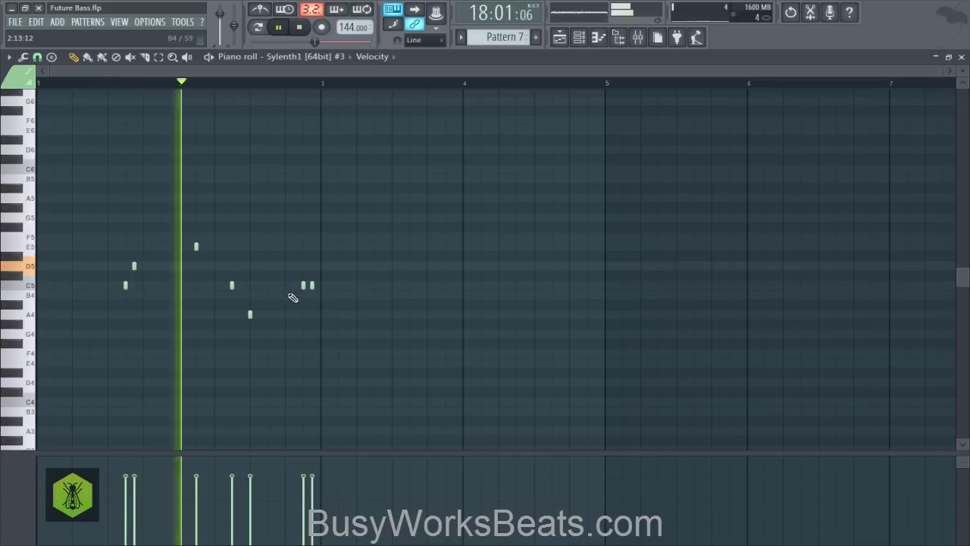
pyautogui.press('space')
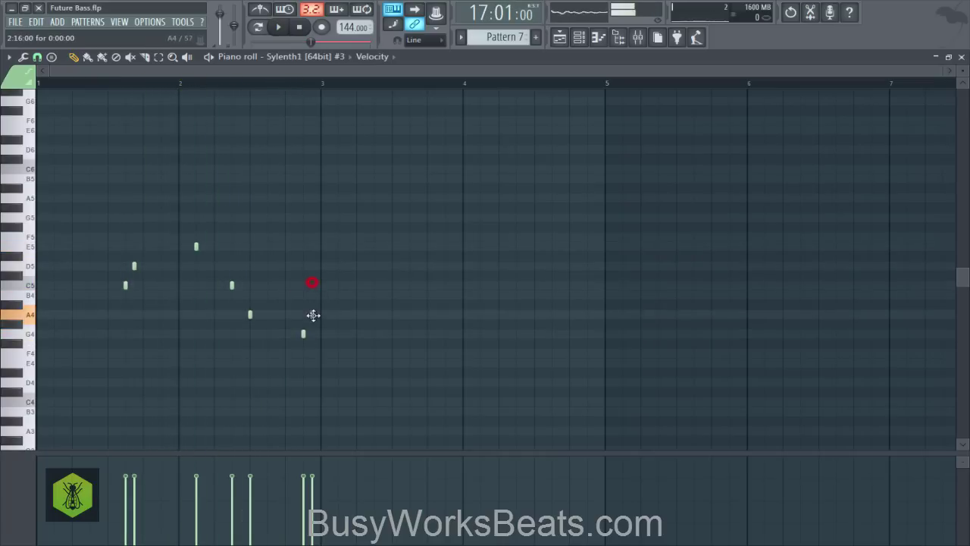
pyautogui.hotkey('ctrl', 'a')
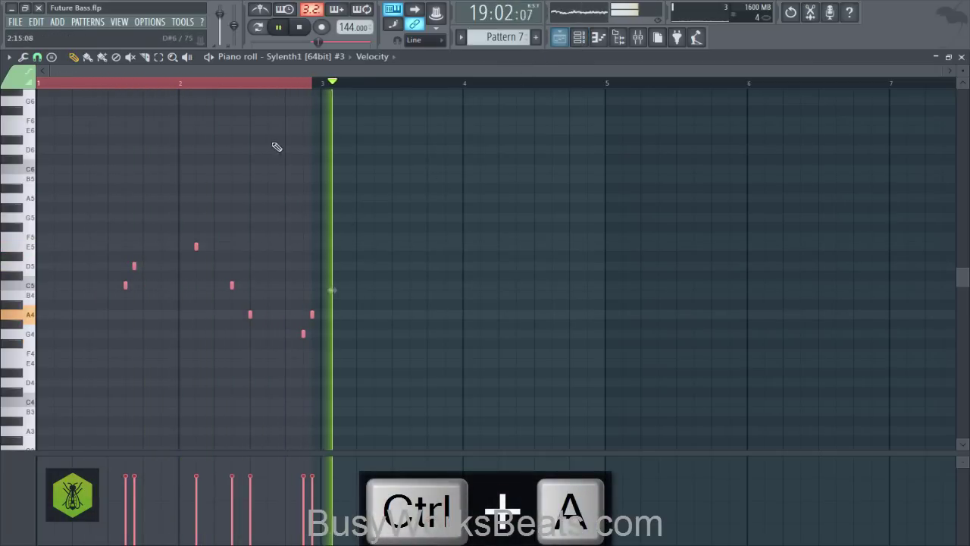
pyautogui.click(303, 89)
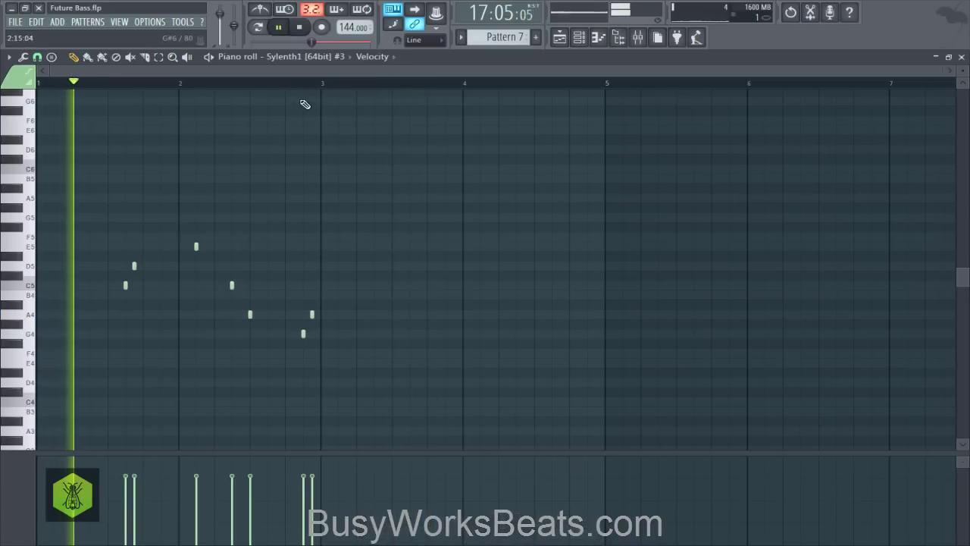
# Set the snap to 1/2 step and add G4 notes on step 7 of bars 3 and 4 and an A4 note on step 15 of bar 4.
pyautogui.click(38, 57)
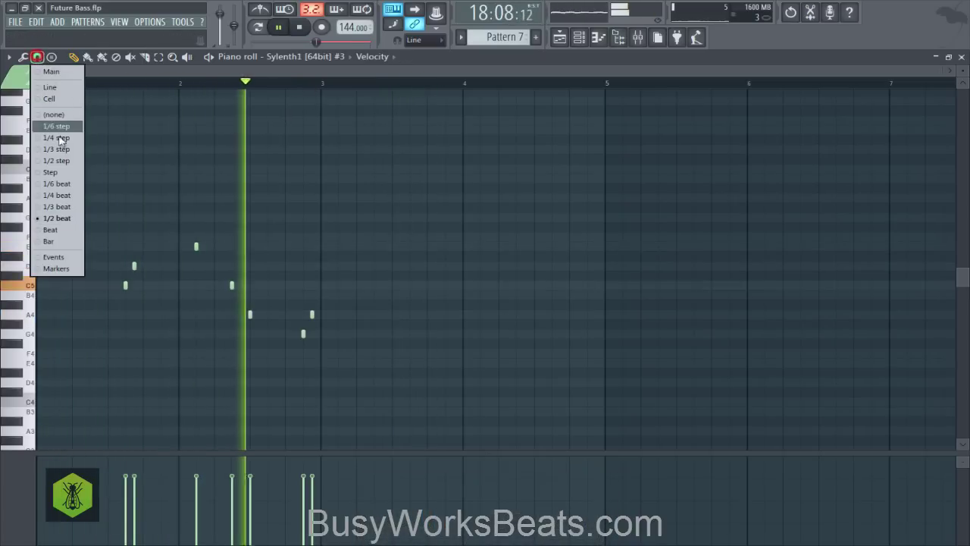
pyautogui.click(60, 159)
pyautogui.press('space')
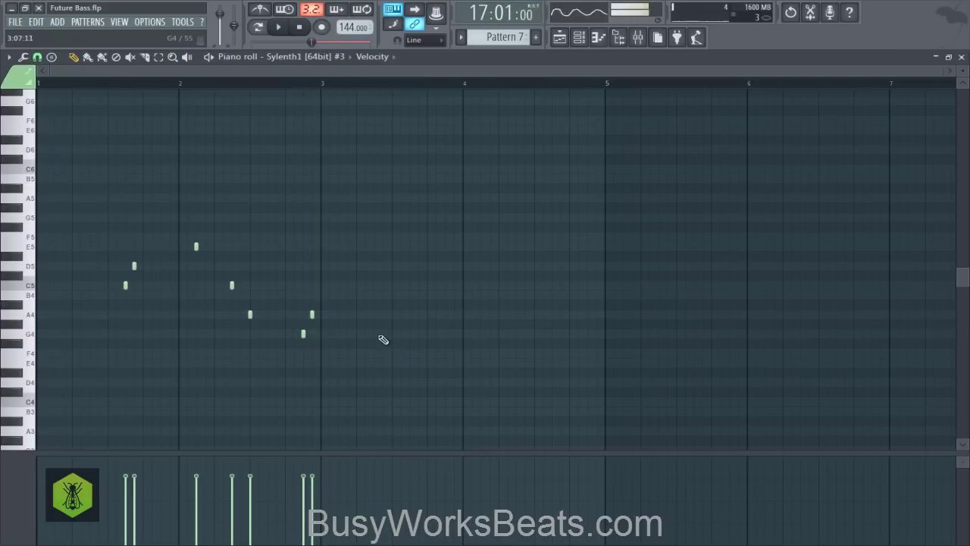
pyautogui.click(375, 334)
pyautogui.press('space')
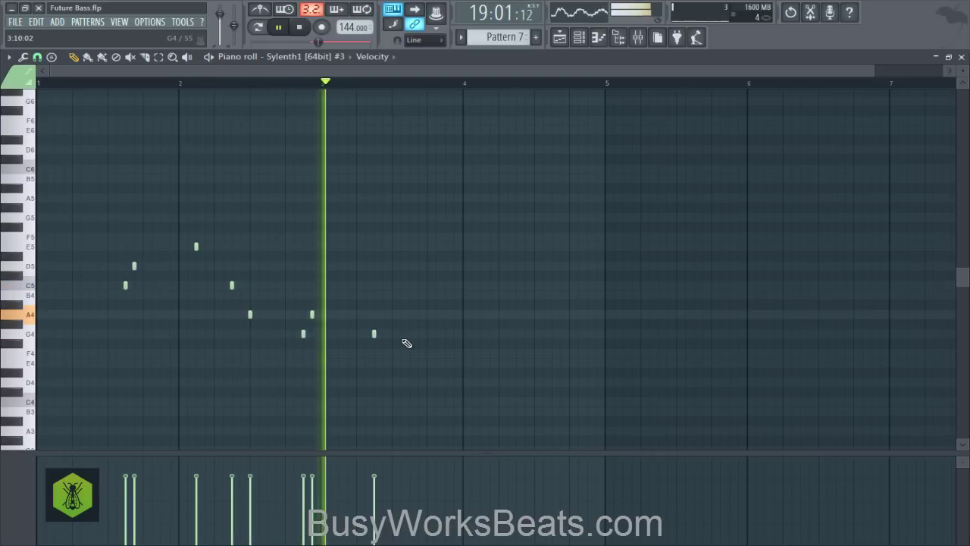
pyautogui.click(516, 334)
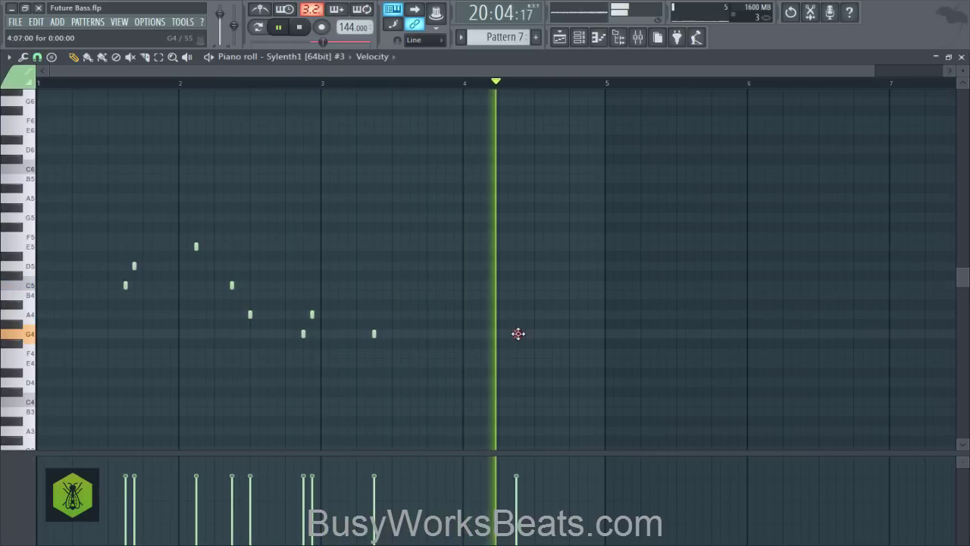
pyautogui.press('space')
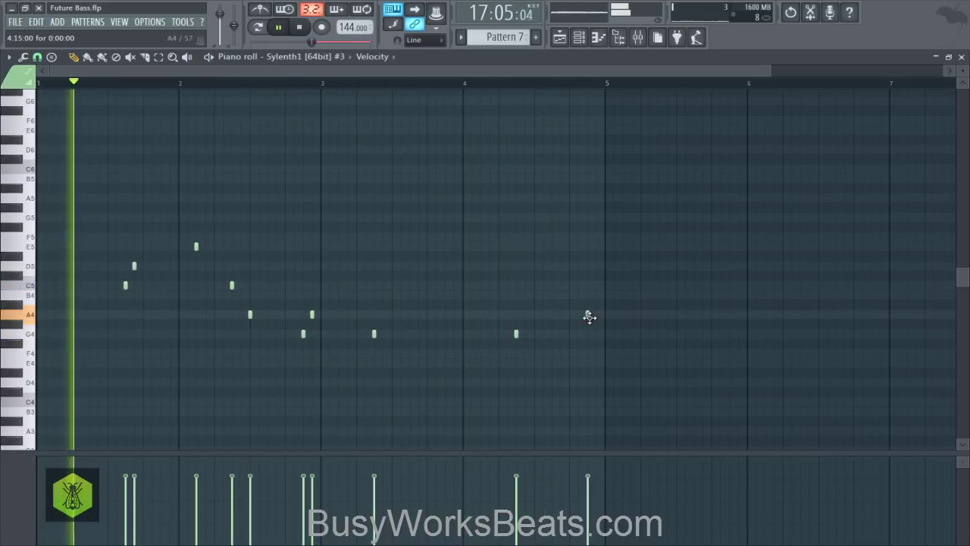
pyautogui.press('space')
# Repeat the Pattern 7 clip on Track 6 from bar 21 to bar 33, play it back and save the project.
pyautogui.click(563, 37)
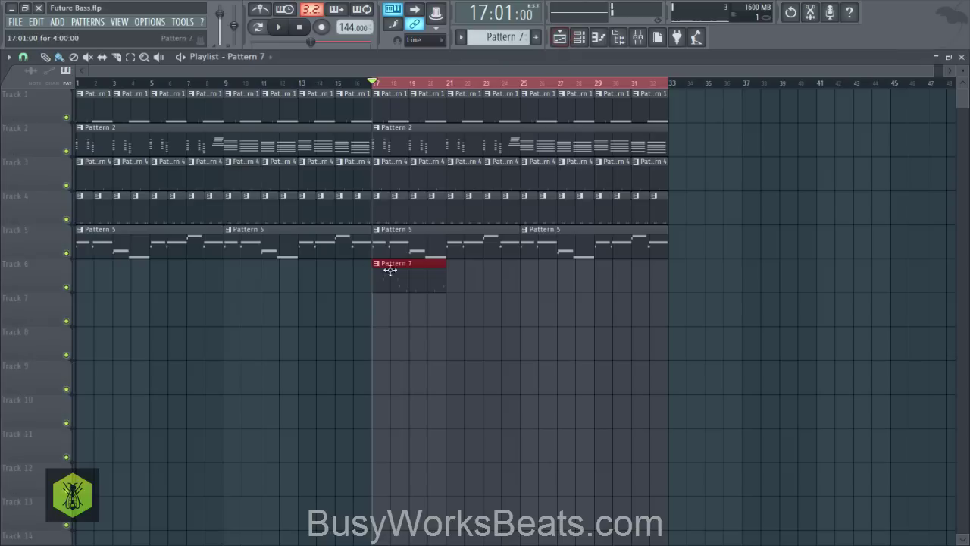
pyautogui.moveTo(459, 286); pyautogui.dragTo(629, 281)
pyautogui.press('space')
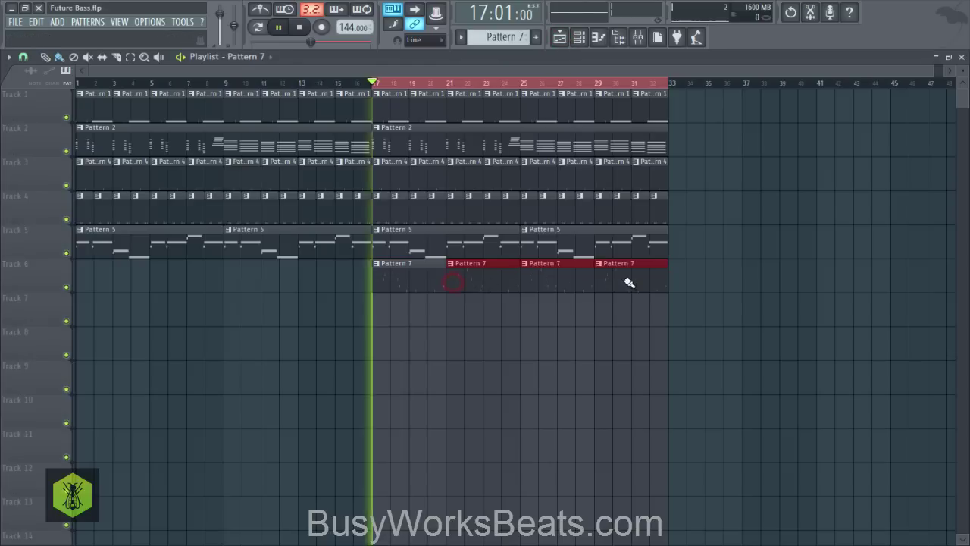
pyautogui.click(580, 39)
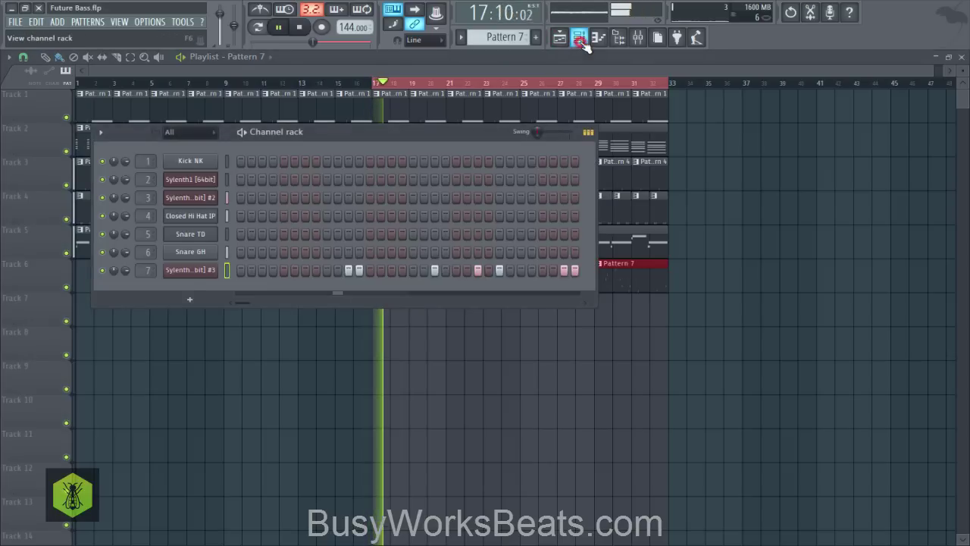
pyautogui.click(638, 38)
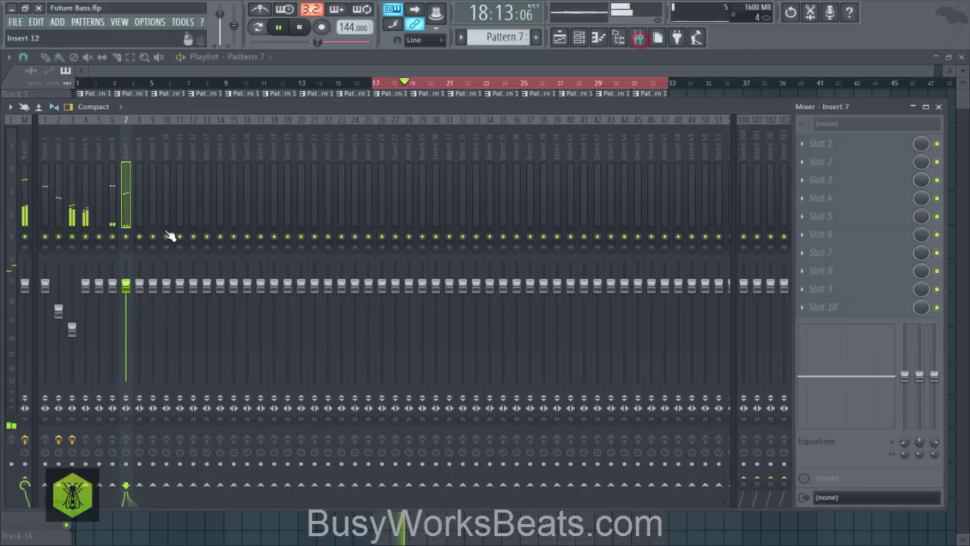
pyautogui.hotkey('ctrl', 's')
# Load Fruity Stereo Enhancer into slot 1 of mixer Insert 7 and adjust its phase offset during playback.
pyautogui.click(818, 144)
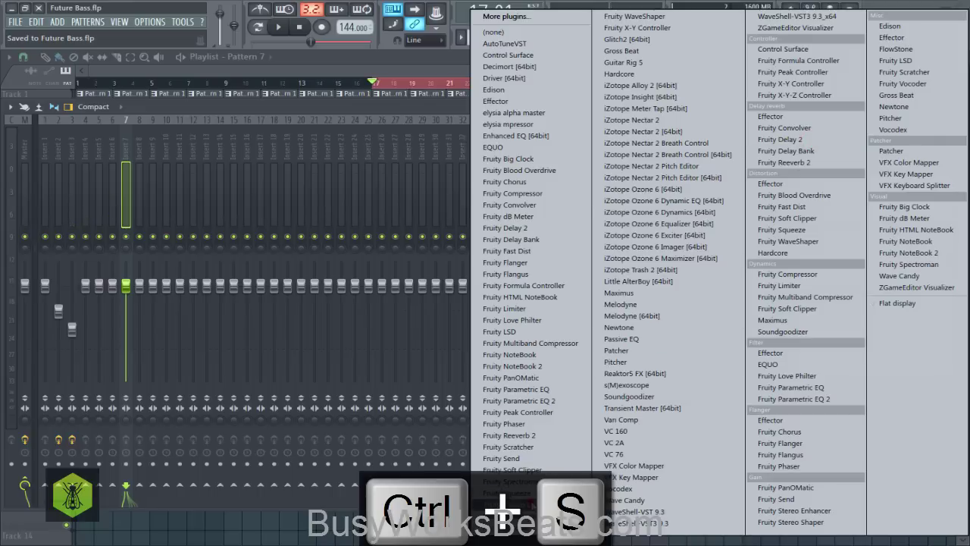
pyautogui.click(795, 510)
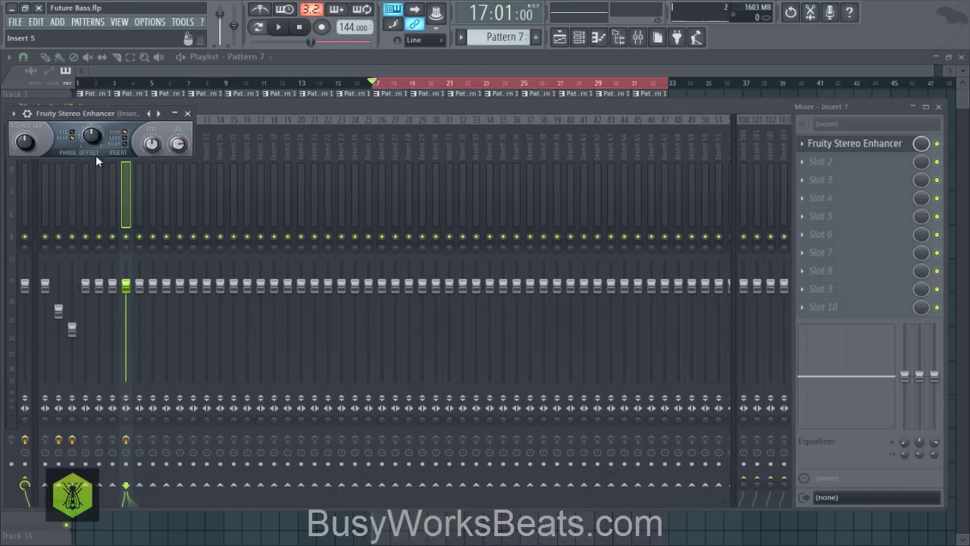
pyautogui.click(189, 114)
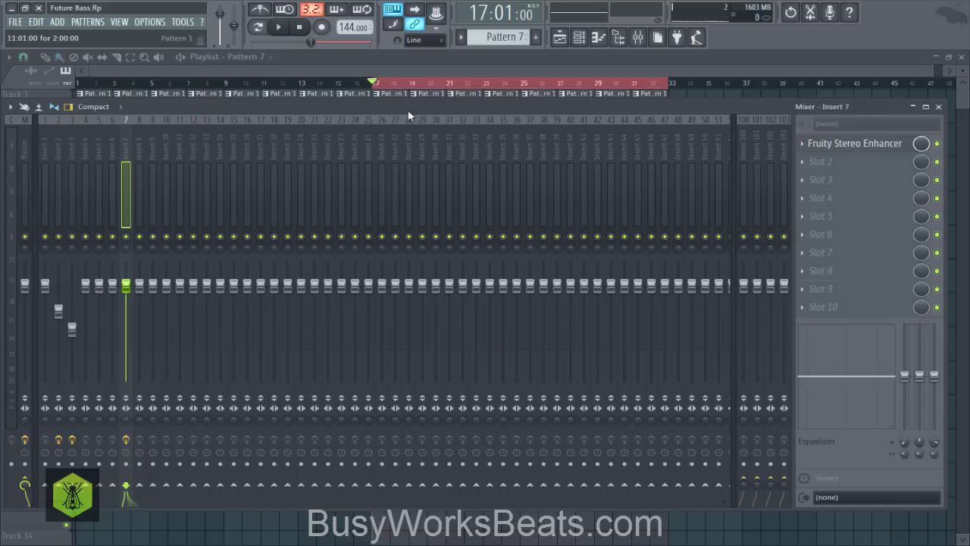
pyautogui.click(839, 150)
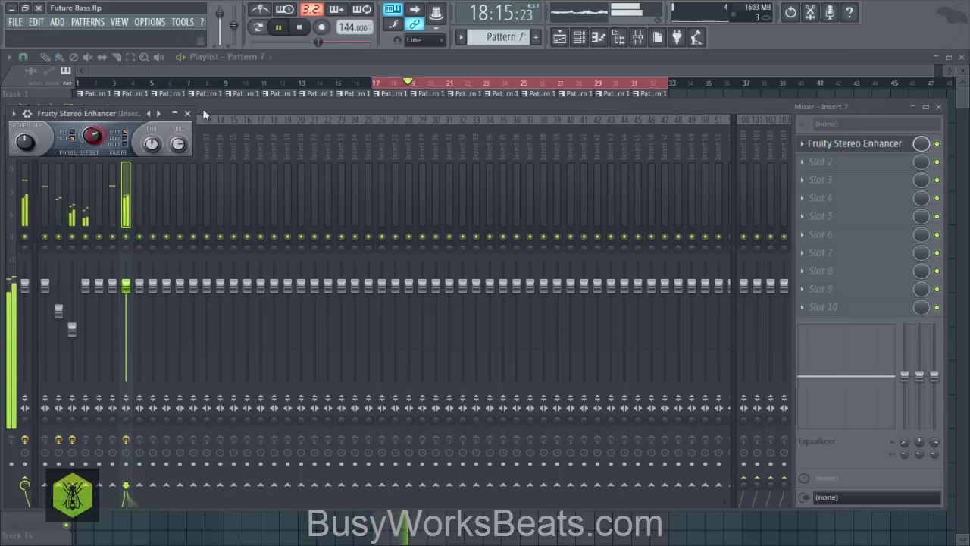
pyautogui.click(839, 144)
# Close the channel rack and mixer so only the playlist shows, and save the project.
pyautogui.click(577, 38)
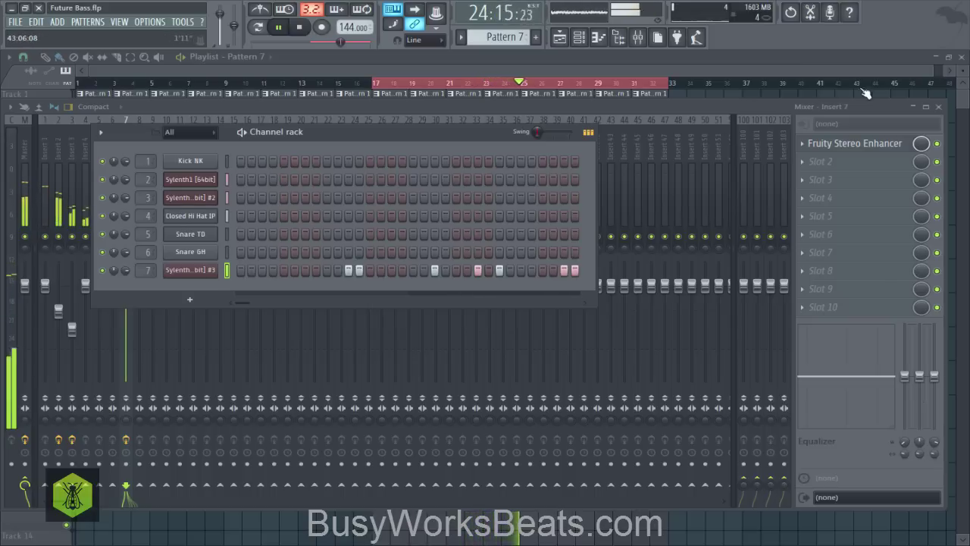
pyautogui.click(704, 69)
pyautogui.rightClick(731, 282)
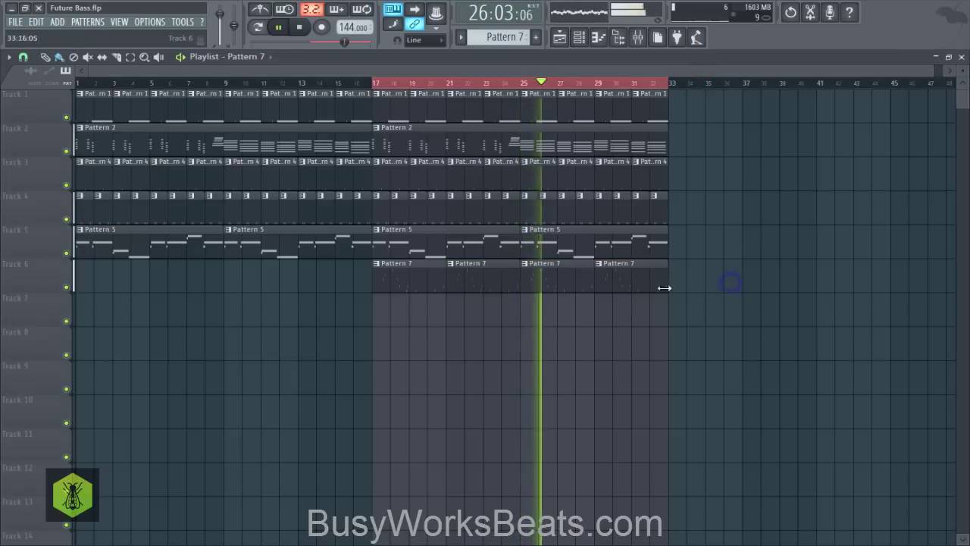
pyautogui.hotkey('ctrl', 's')
pyautogui.click(638, 37)
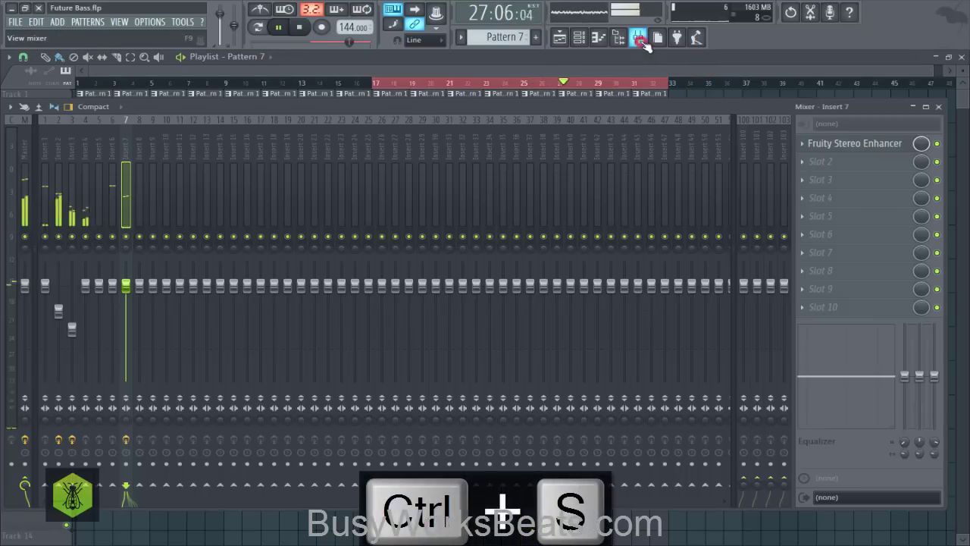
pyautogui.click(938, 107)
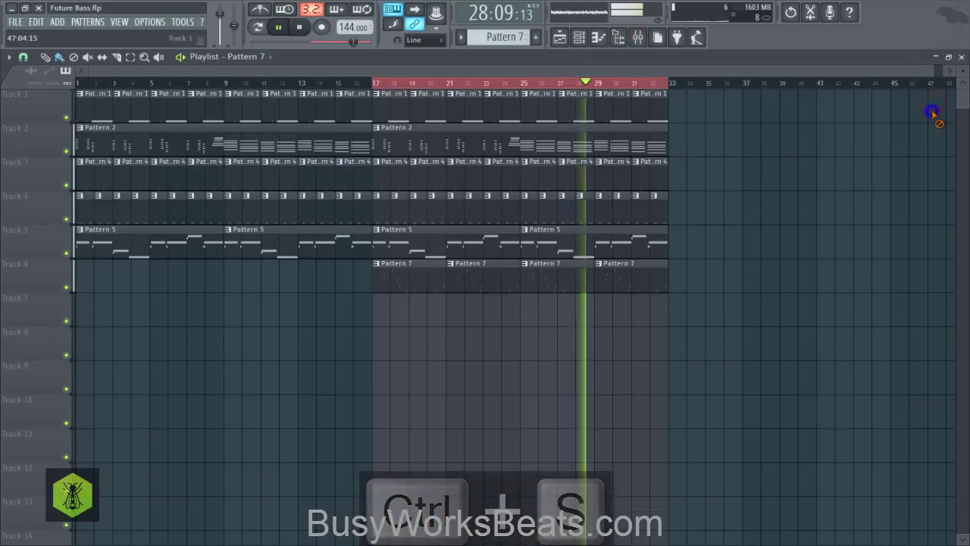
# Clear the playlist's time selection, play the full arrangement from bar 1, and save the project.
pyautogui.scroll(5, 495, 89)
pyautogui.rightClick(465, 87)
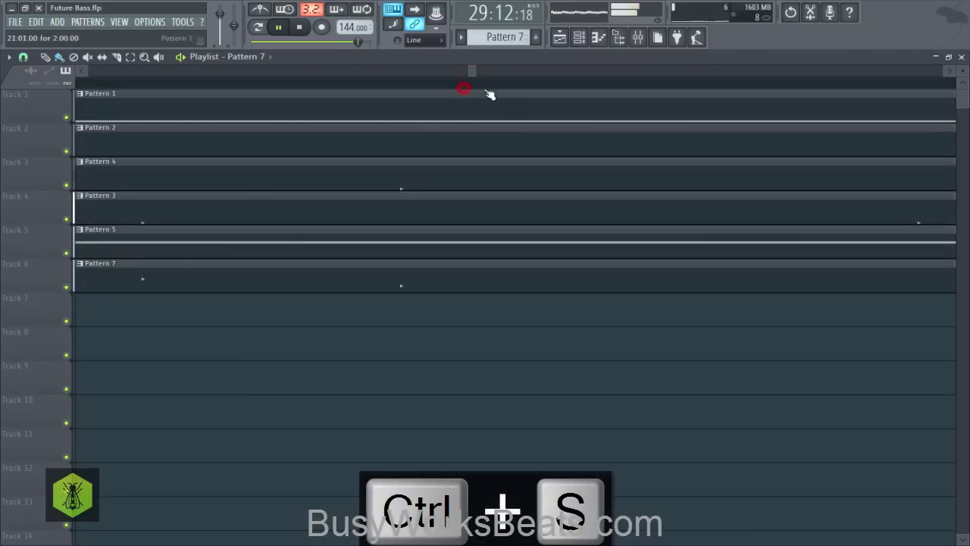
pyautogui.scroll(-8, 488, 91)
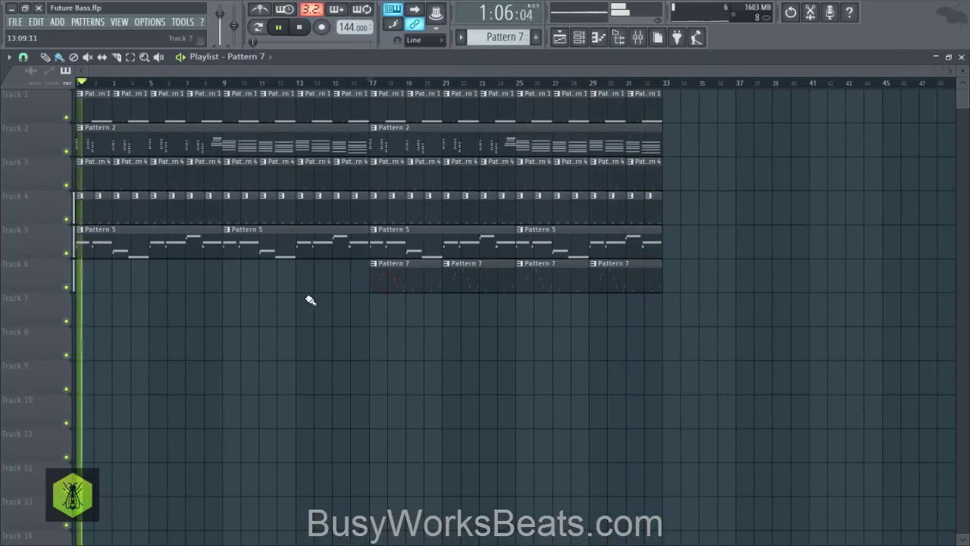
pyautogui.hotkey('ctrl', 's')
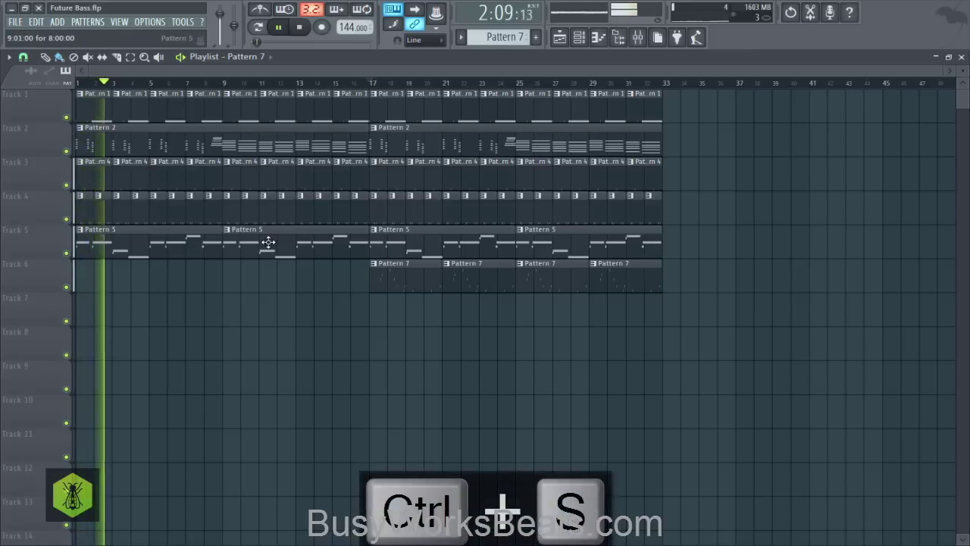
# Create the empty Pattern 8 and mark the "note glide element" line with a slash in the master track's Fruity NoteBook.
pyautogui.click(580, 37)
pyautogui.click(535, 37)
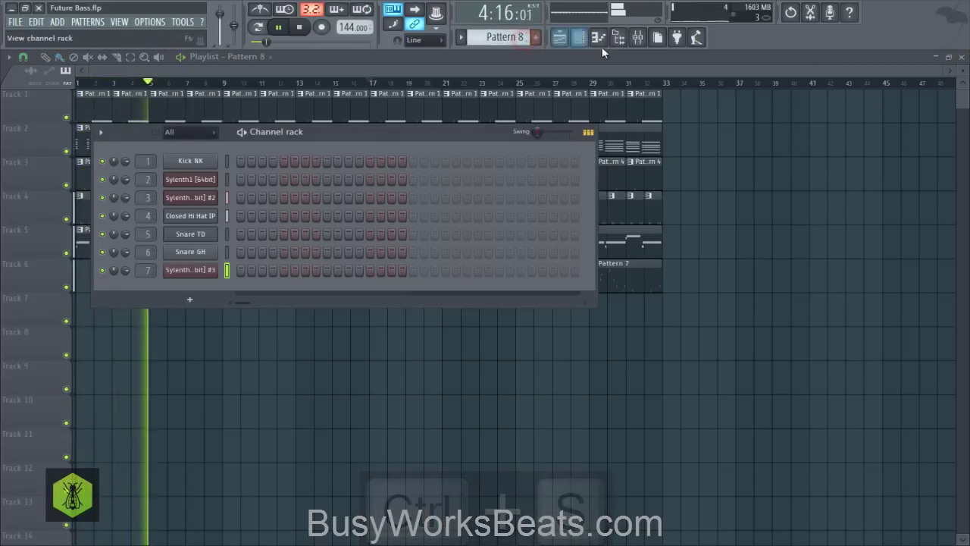
pyautogui.click(638, 39)
pyautogui.click(22, 153)
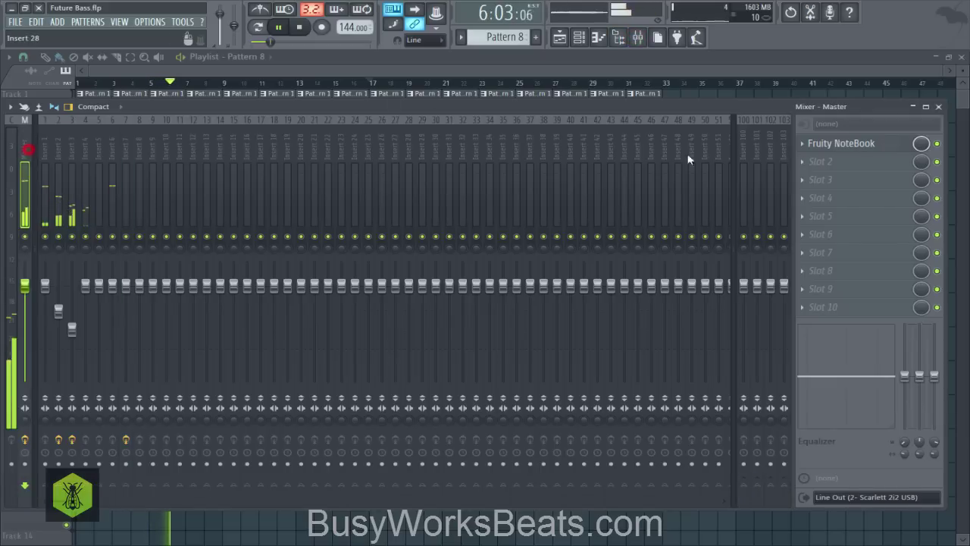
pyautogui.click(879, 144)
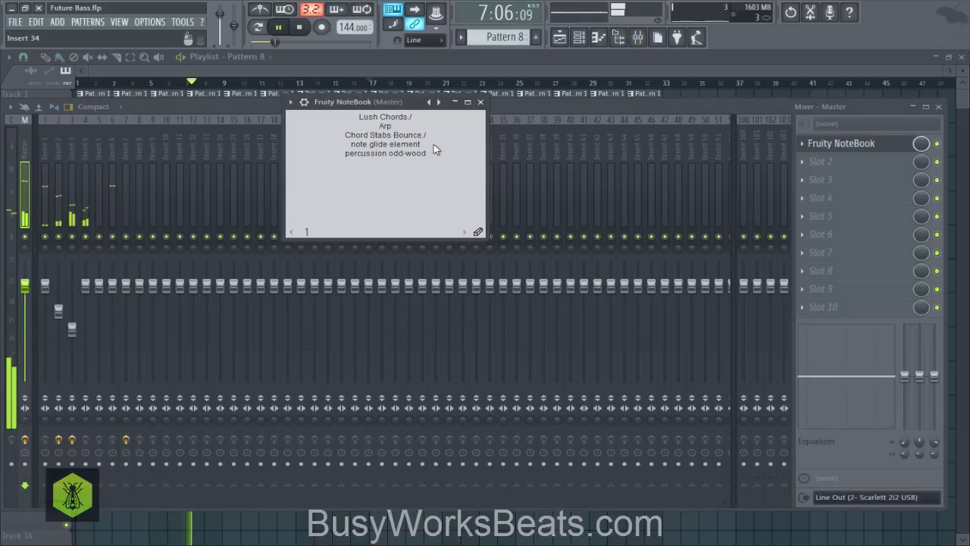
pyautogui.click(431, 144)
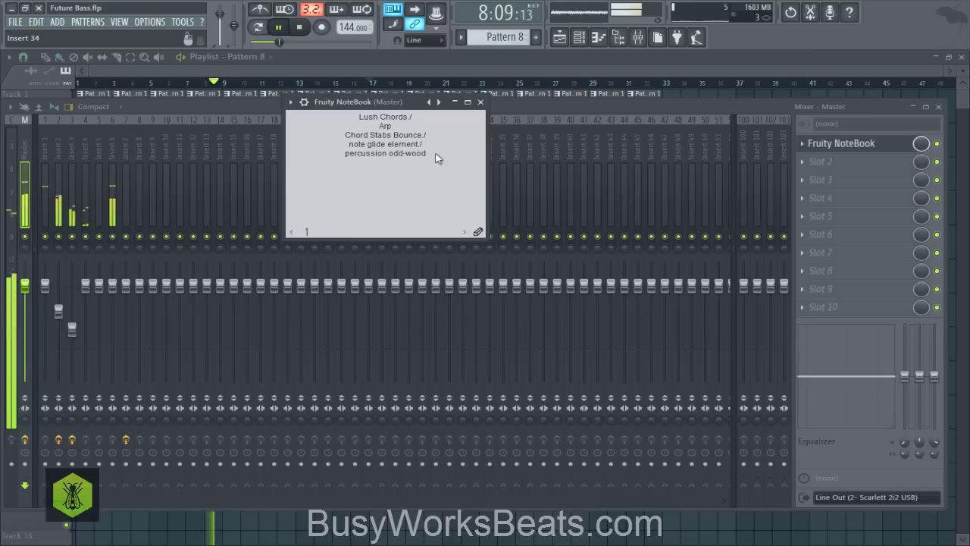
pyautogui.click(480, 101)
pyautogui.click(939, 107)
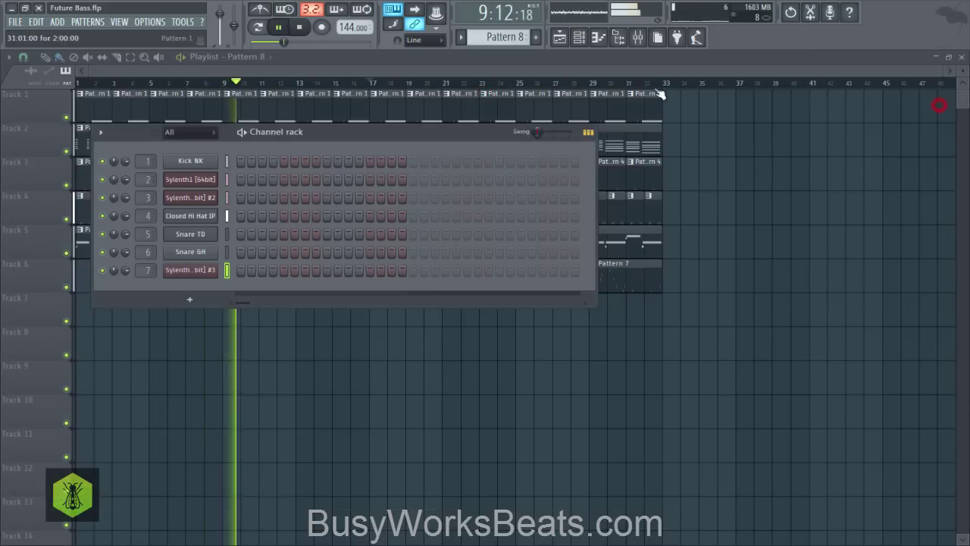
# Preview the Wood ZN sample from the X Drums Percussion folder and load it into a new channel.
pyautogui.click(620, 38)
pyautogui.press('space')
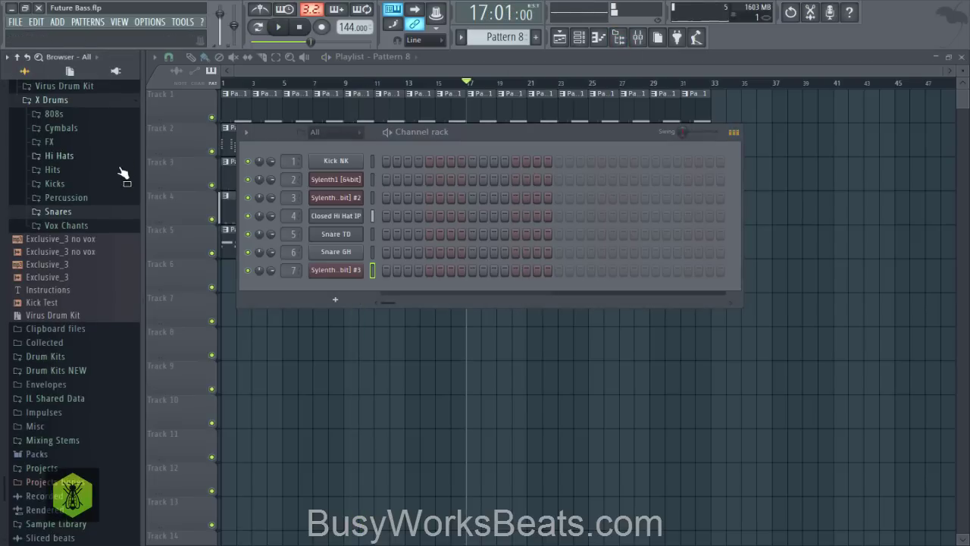
pyautogui.click(74, 185)
pyautogui.click(74, 184)
pyautogui.click(76, 200)
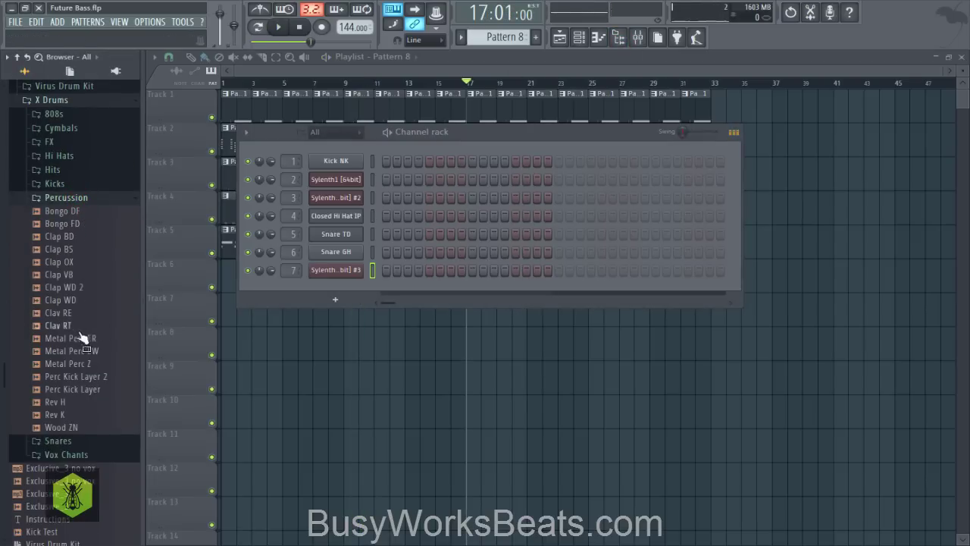
pyautogui.click(66, 427)
pyautogui.press('space')
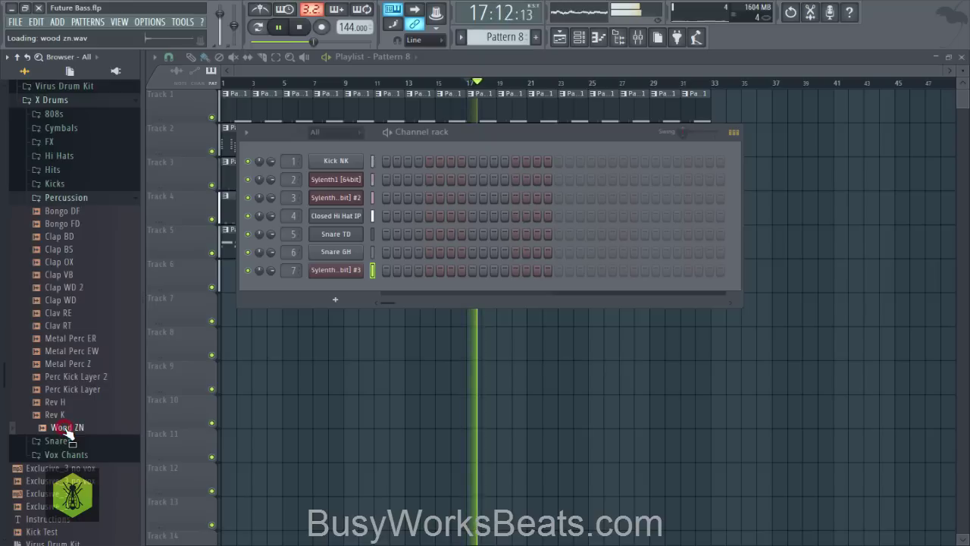
pyautogui.click(66, 429)
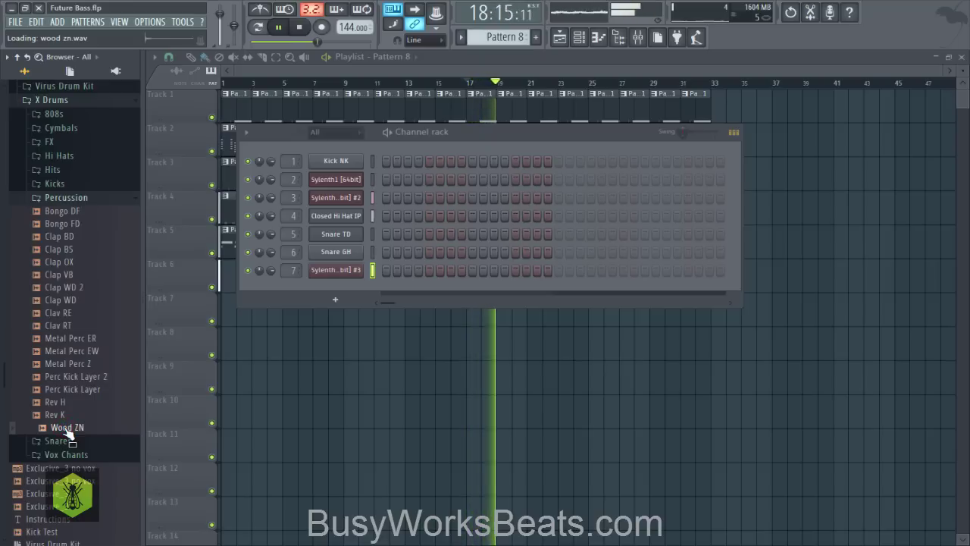
pyautogui.click(66, 429)
pyautogui.rightClick(67, 429)
pyautogui.click(113, 431)
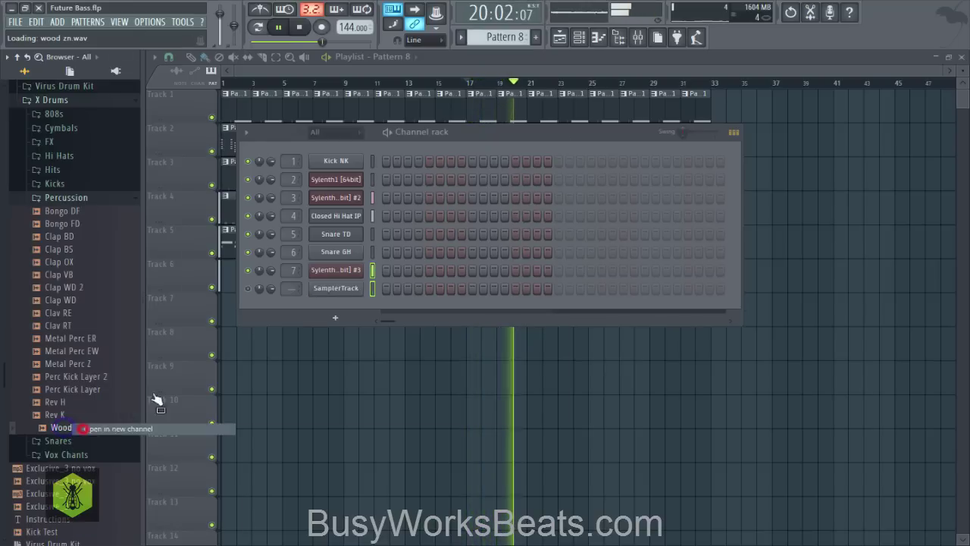
# Place a Pattern 8 clip on Track 7 at bar 17 of the playlist.
pyautogui.click(590, 140)
pyautogui.press('space')
pyautogui.rightClick(793, 394)
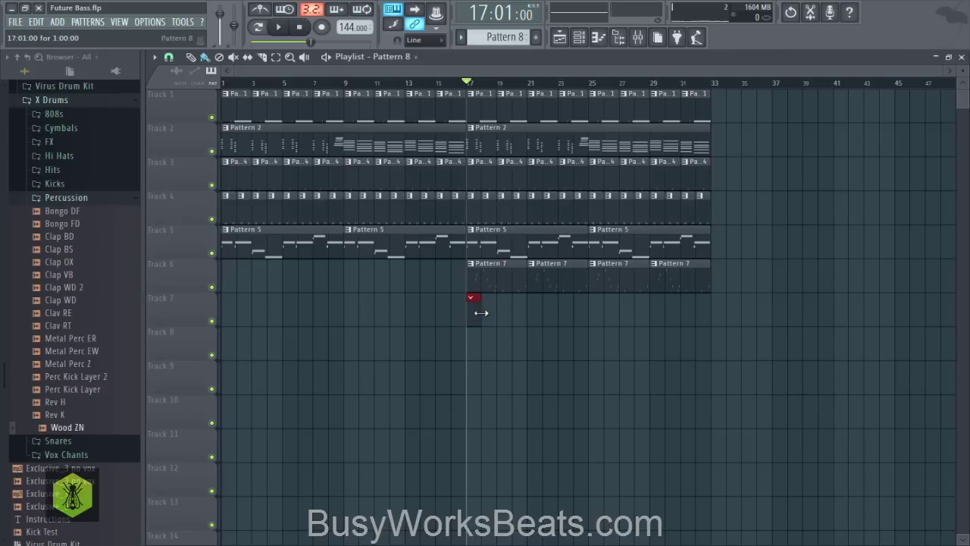
# Program Wood ZN hits on steps 3, 9 and 25 of Pattern 8 while the arrangement plays.
pyautogui.click(586, 43)
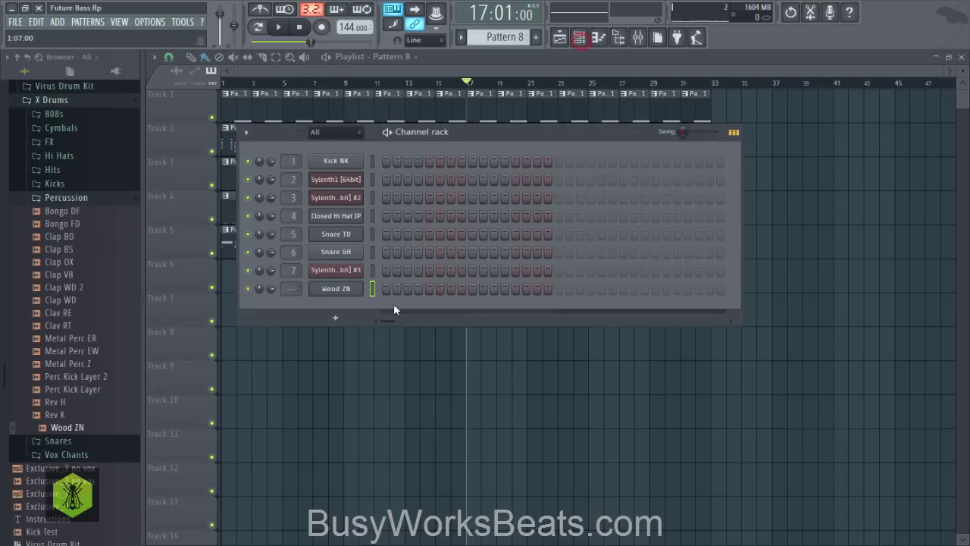
pyautogui.click(407, 289)
pyautogui.press('space')
pyautogui.click(473, 289)
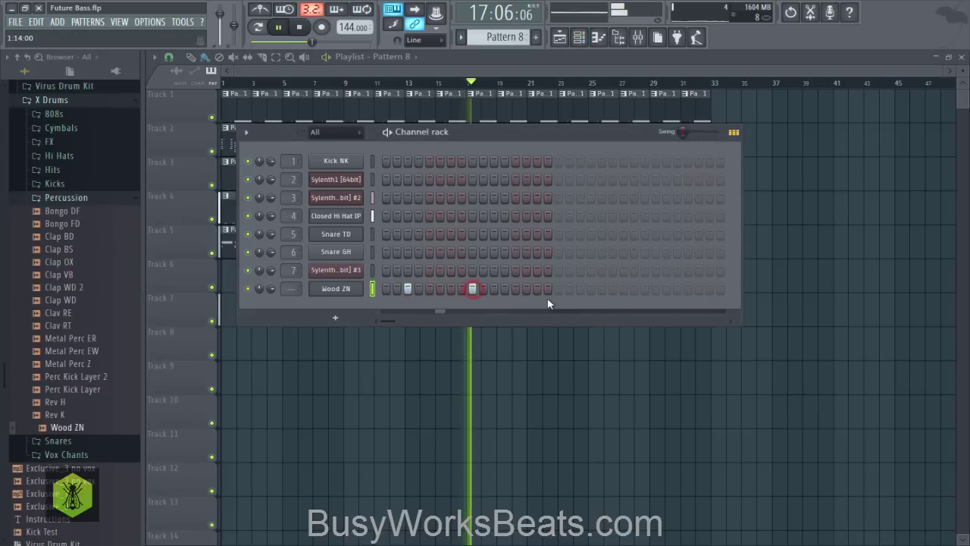
pyautogui.click(646, 288)
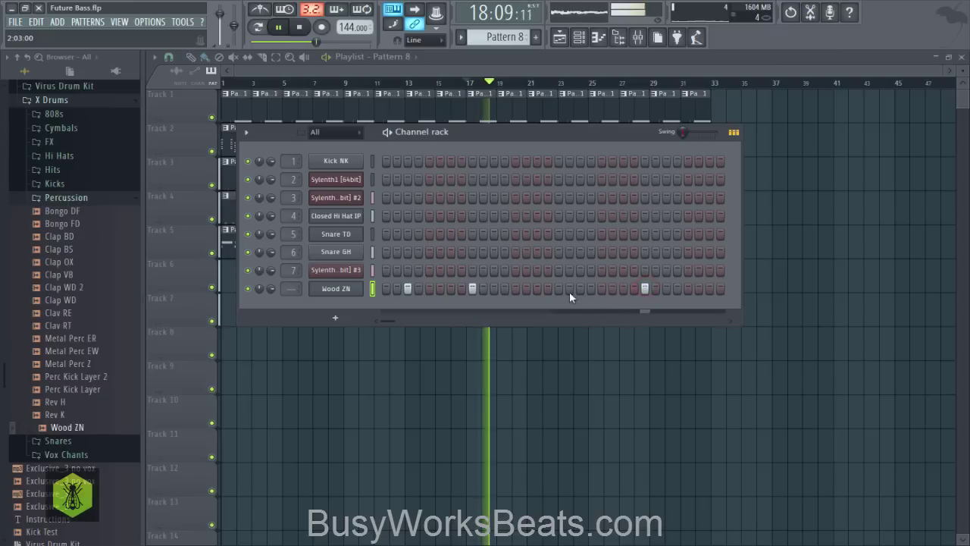
pyautogui.rightClick(485, 389)
pyautogui.press('space')
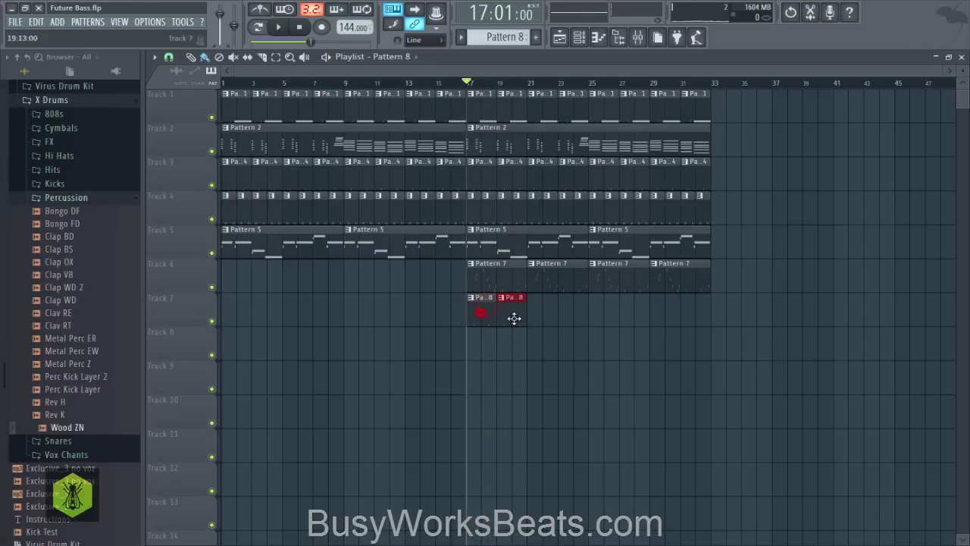
# Repeat the Pattern 8 clip along Track 7 up to bar 33 and save the project.
pyautogui.moveTo(538, 319); pyautogui.dragTo(537, 315)
pyautogui.moveTo(606, 321); pyautogui.dragTo(482, 309)
pyautogui.moveTo(481, 307); pyautogui.dragTo(613, 314)
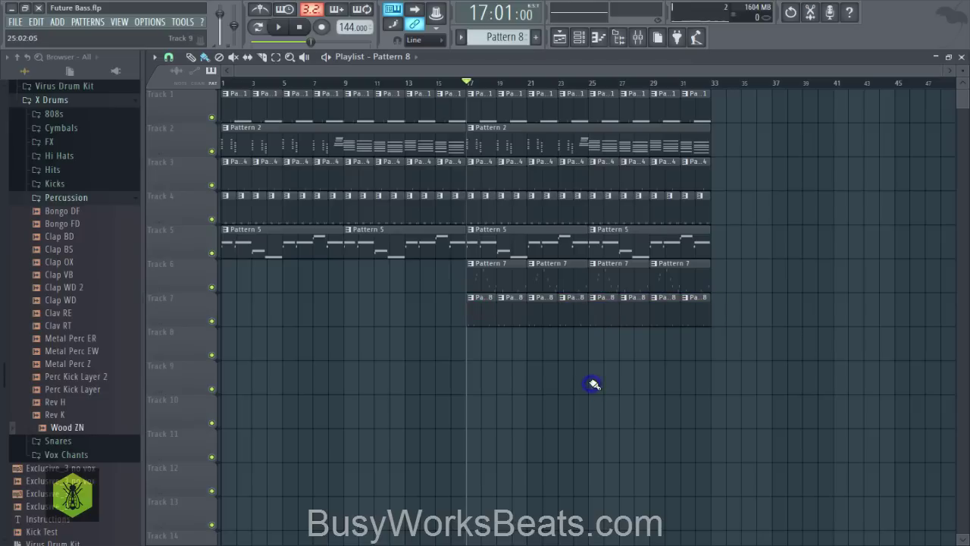
pyautogui.hotkey('ctrl', 's')
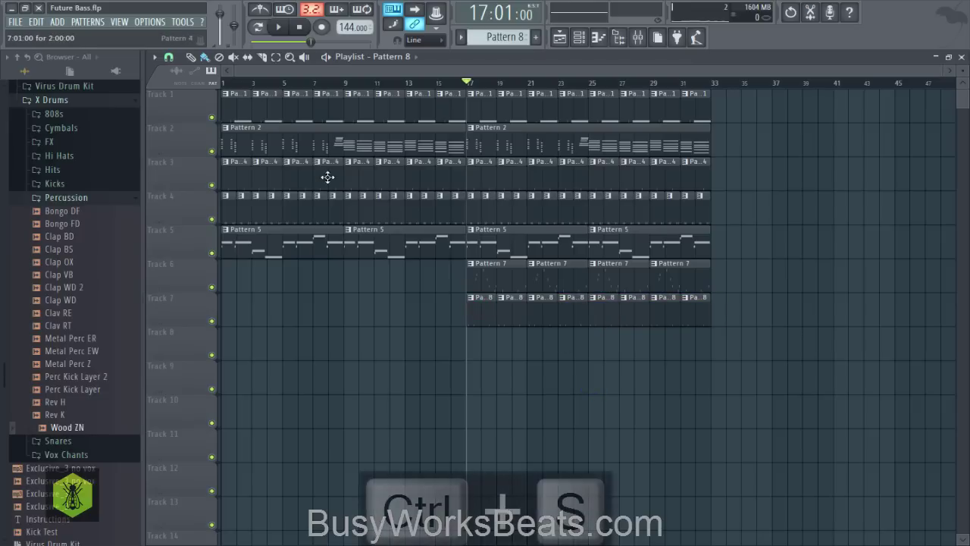
# Switch to the empty Pattern 9 while playing the arrangement from bar 17, and save the project.
pyautogui.click(619, 38)
pyautogui.press('space')
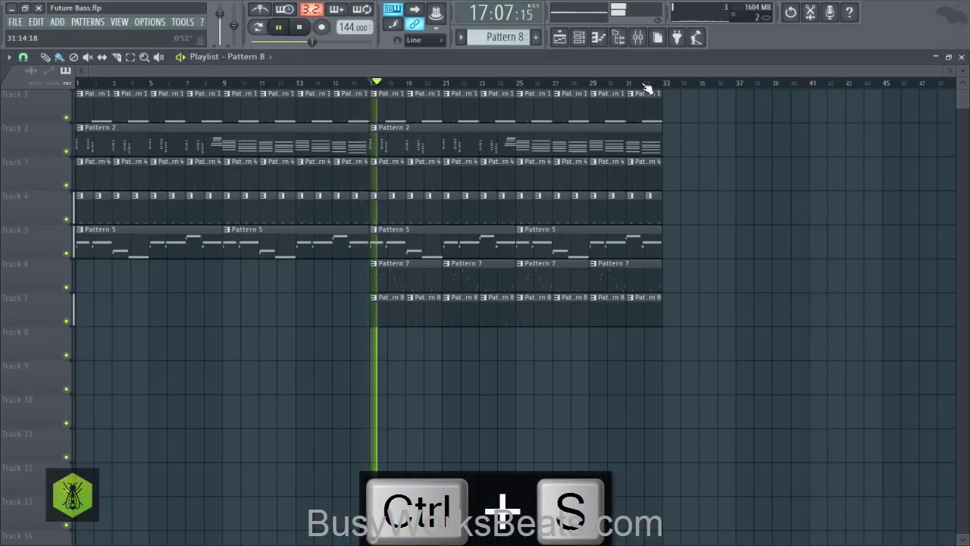
pyautogui.click(583, 38)
pyautogui.click(517, 37)
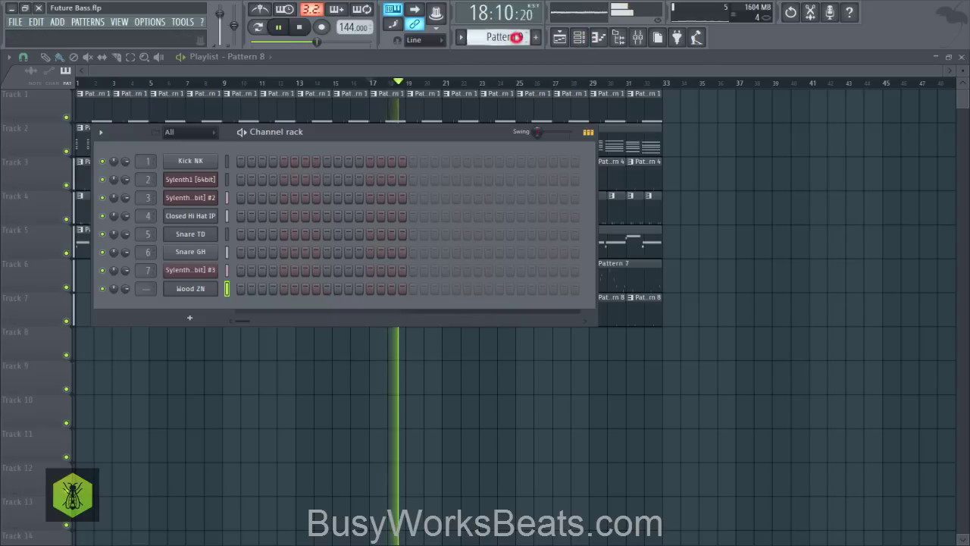
pyautogui.press('space')
pyautogui.hotkey('ctrl', 's')
# Add a fourth Sylenth1 channel and initialize its preset.
pyautogui.click(57, 21)
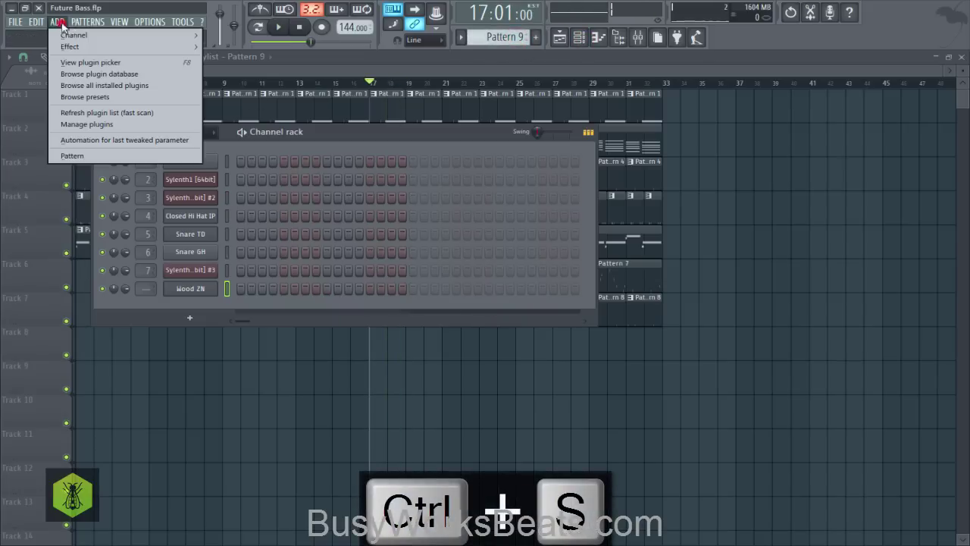
pyautogui.moveTo(75, 35)
pyautogui.click(351, 120)
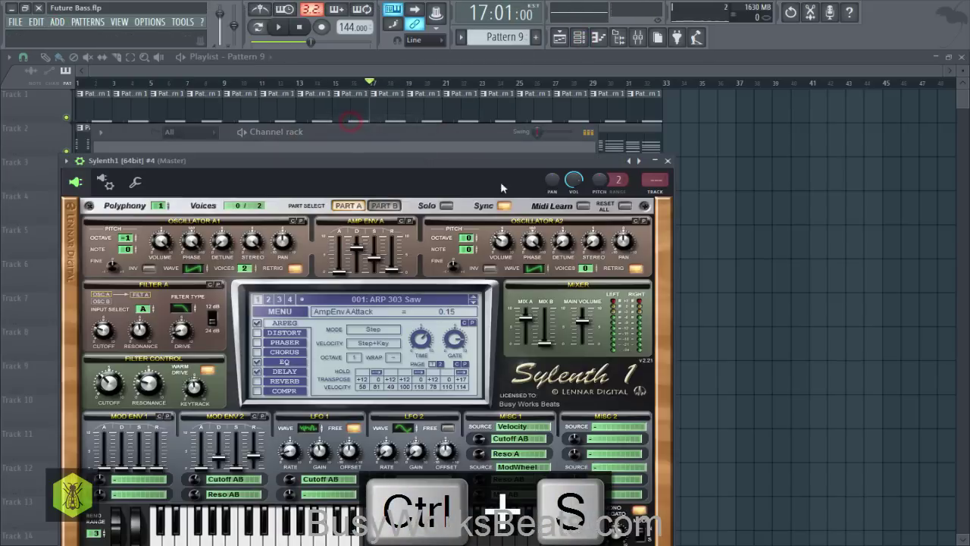
pyautogui.click(279, 311)
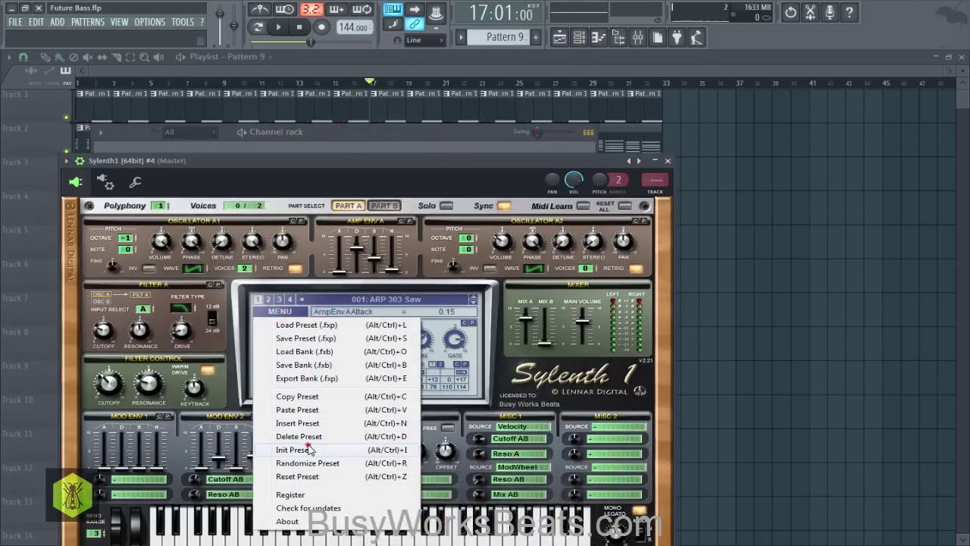
pyautogui.click(305, 446)
pyautogui.click(667, 161)
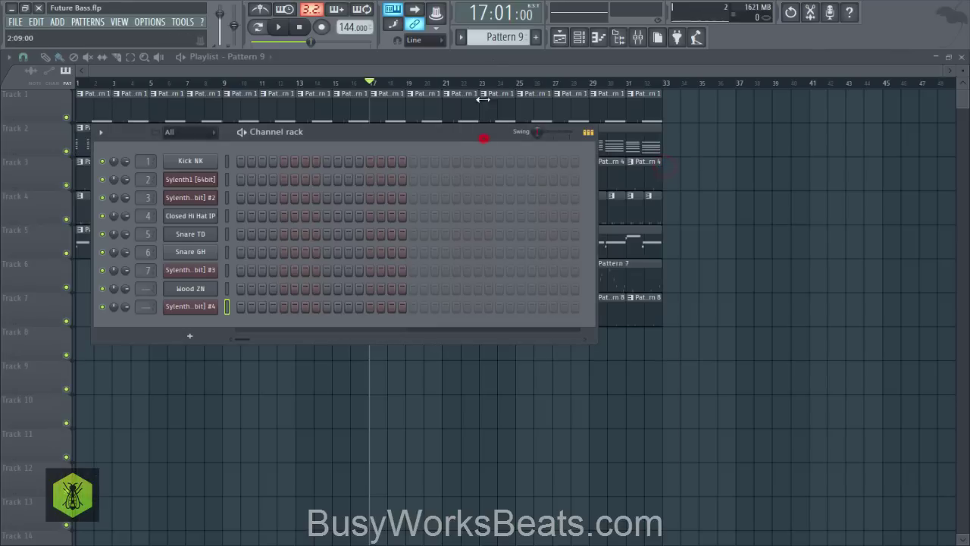
# Copy Pattern 2's Sylenth1 chords to Sylenth1 #4 in Pattern 9, routing Wood ZN to mixer track 8 and Sylenth1 #4 to 9.
pyautogui.scroll(6, 502, 38)
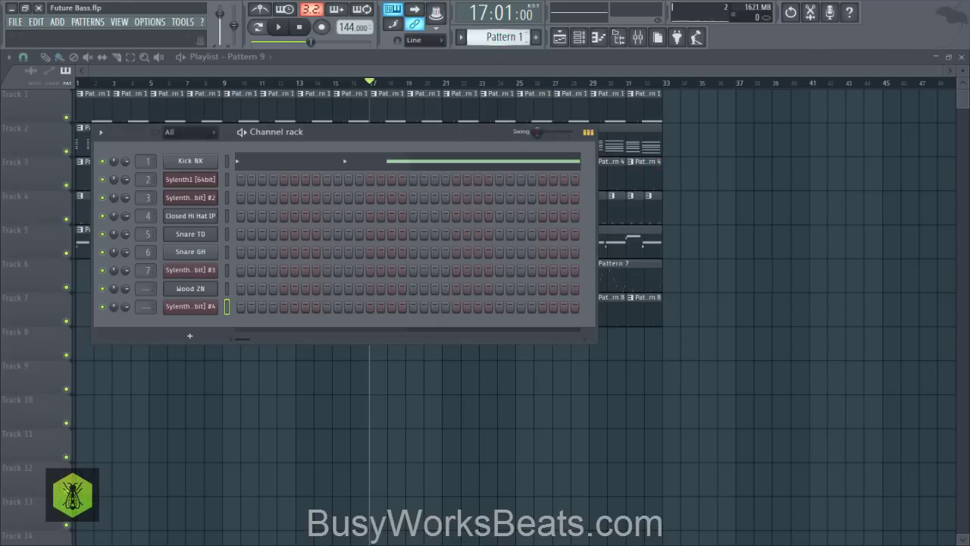
pyautogui.hotkey('ctrl', 'c')
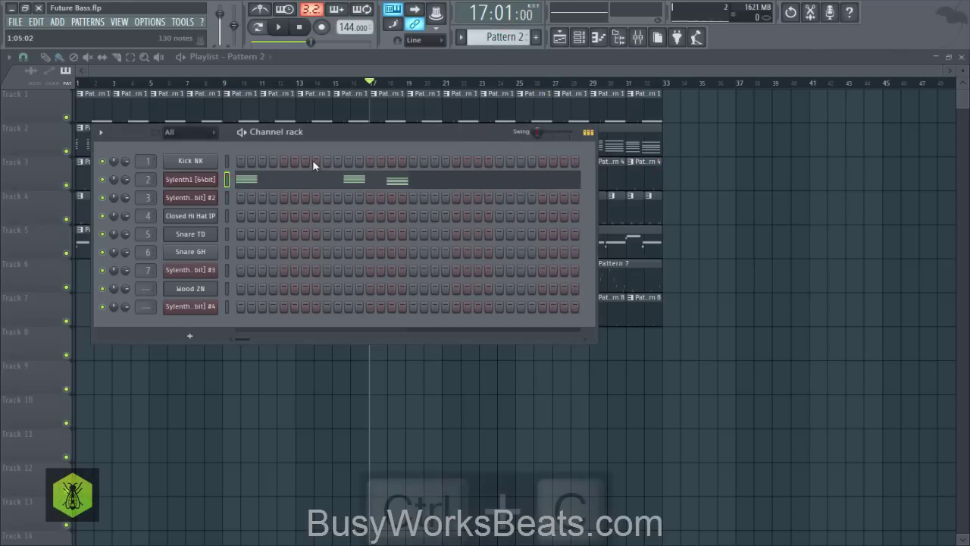
pyautogui.moveTo(507, 38); pyautogui.dragTo(508, 24)
pyautogui.click(227, 307)
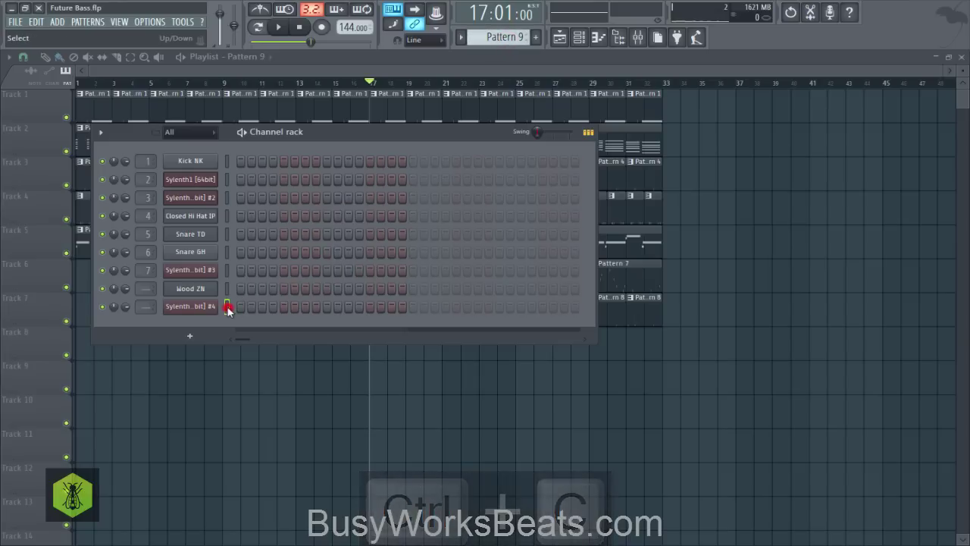
pyautogui.hotkey('ctrl', 'v')
pyautogui.moveTo(148, 292); pyautogui.dragTo(148, 287)
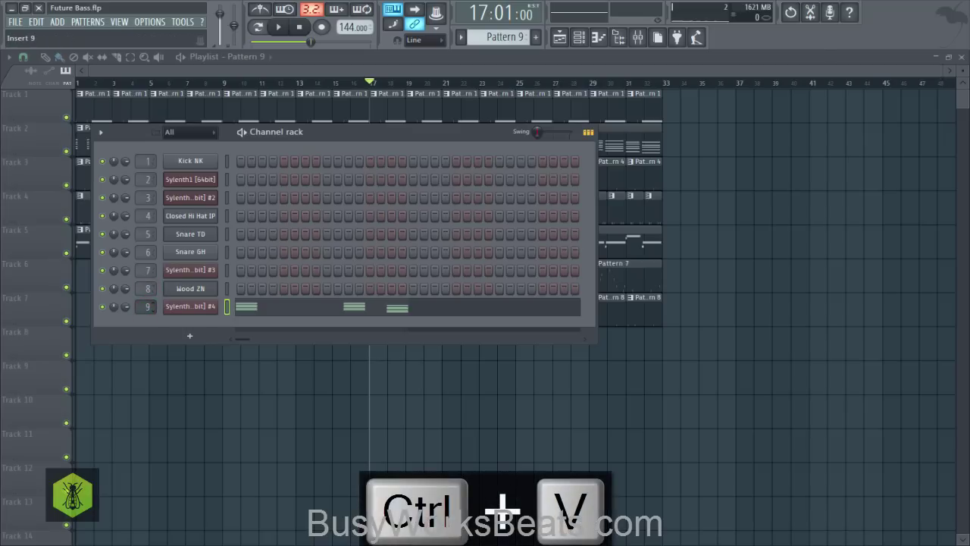
# Extend all Sylenth1 #4 chord notes in the piano roll to legato length and glue the adjoining repeated notes together.
pyautogui.click(190, 306)
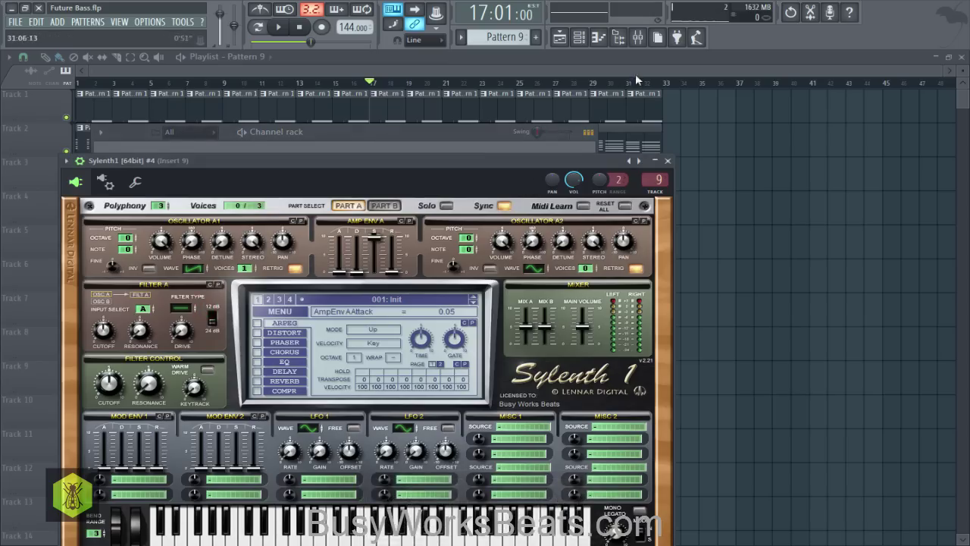
pyautogui.click(468, 146)
pyautogui.click(346, 305)
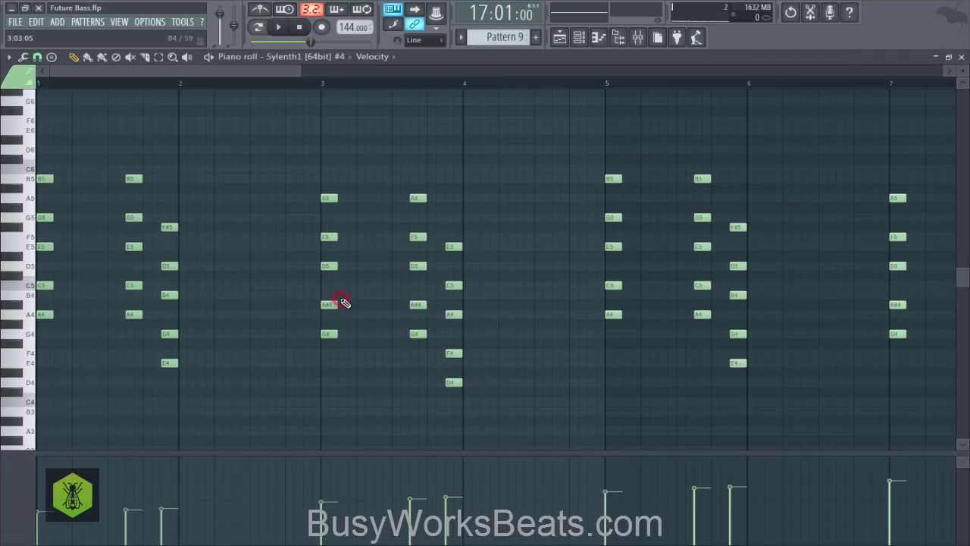
pyautogui.hotkey('ctrl', 'a')
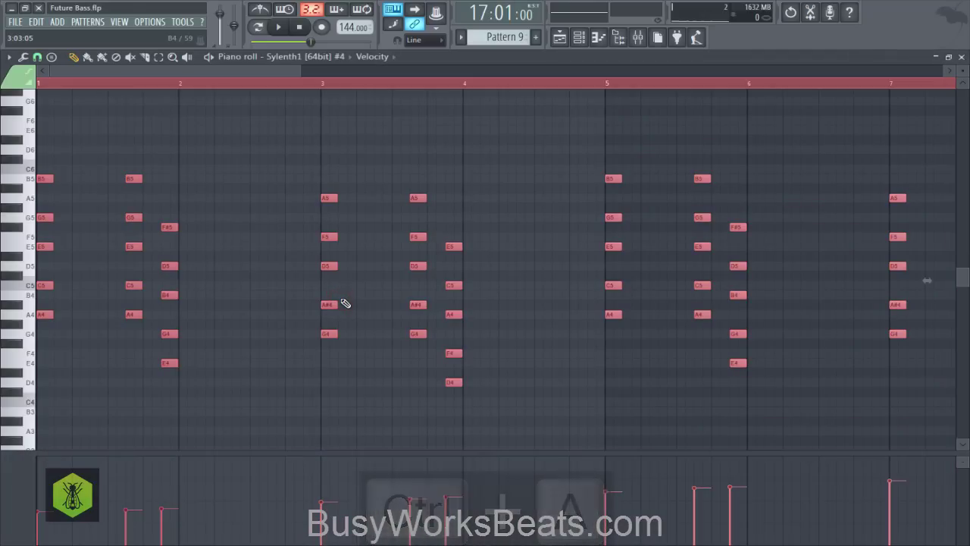
pyautogui.hotkey('alt', 'l')
pyautogui.press('Return')
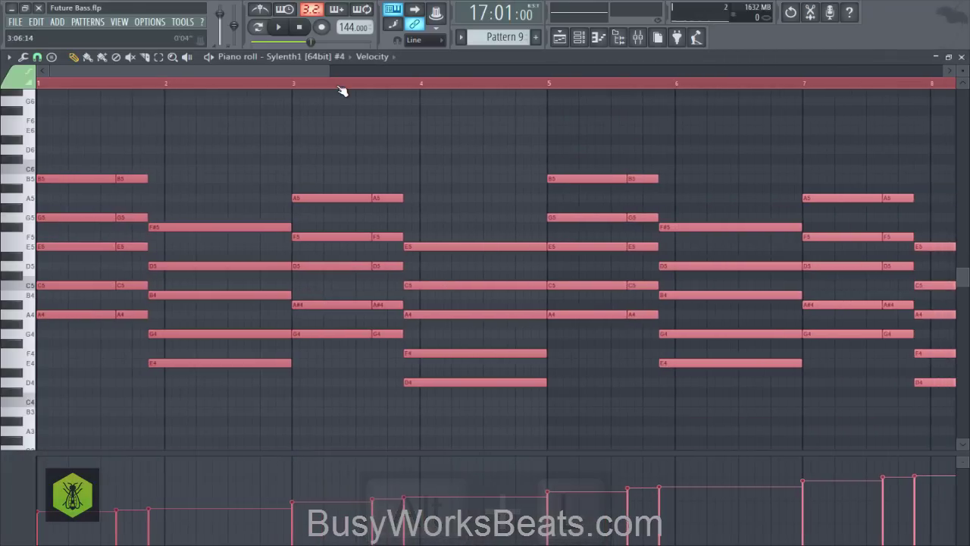
pyautogui.hotkey('ctrl', 'g')
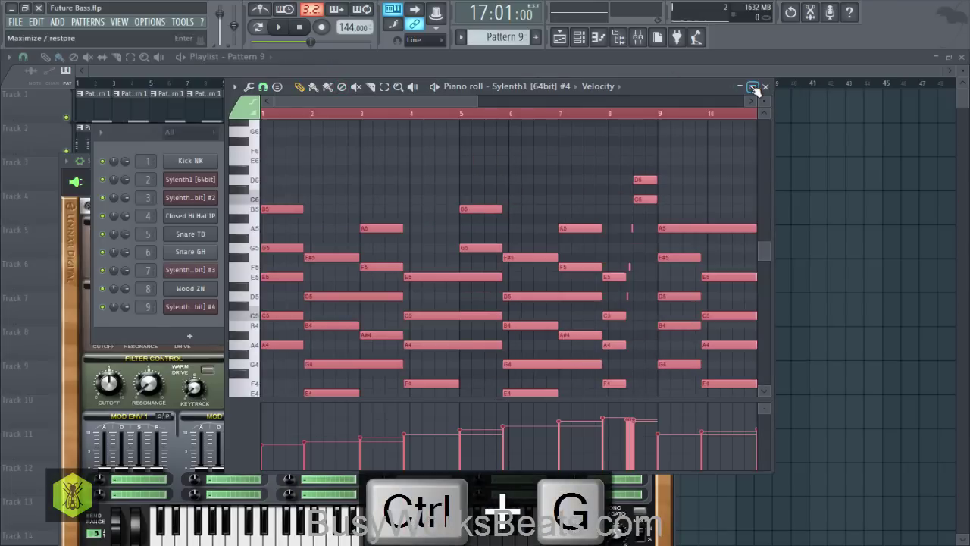
# Lengthen the very short D5, F5 and A5 notes in bar 8 to nearly reach bar 9.
pyautogui.click(753, 88)
pyautogui.click(726, 197)
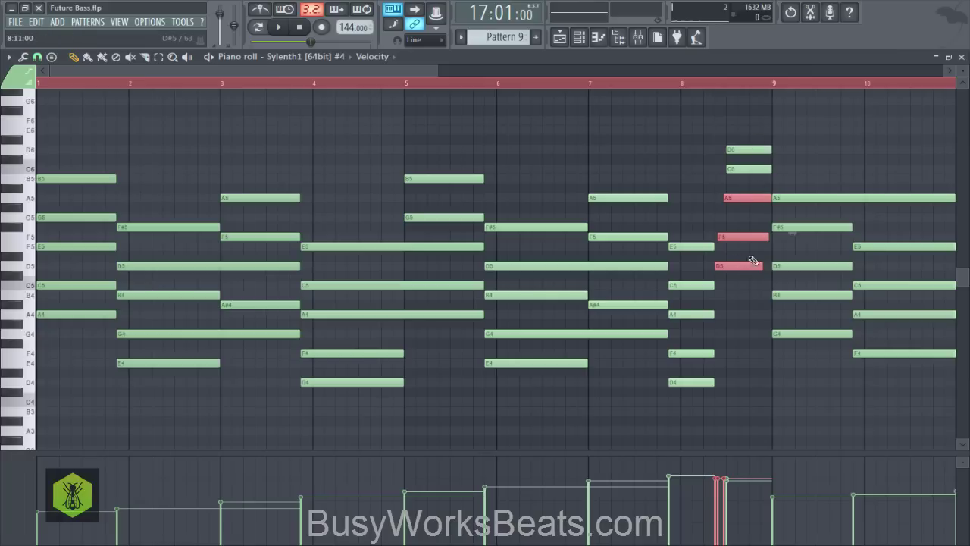
# Shorten the final chord's G5, D5, B4, G4 and D4 notes so they end at bar 17.
pyautogui.moveTo(428, 74); pyautogui.dragTo(819, 125)
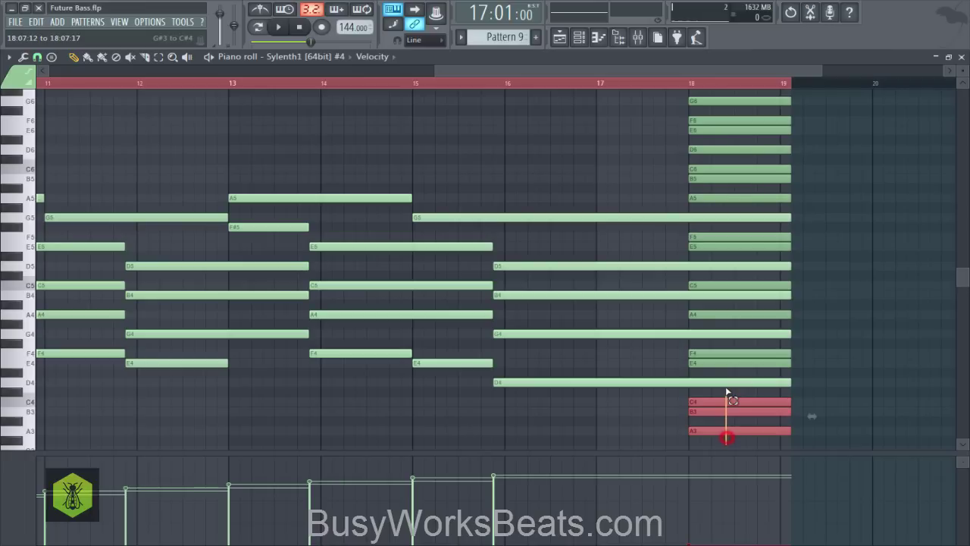
pyautogui.moveTo(648, 174); pyautogui.dragTo(640, 394)
pyautogui.moveTo(786, 383); pyautogui.dragTo(596, 404)
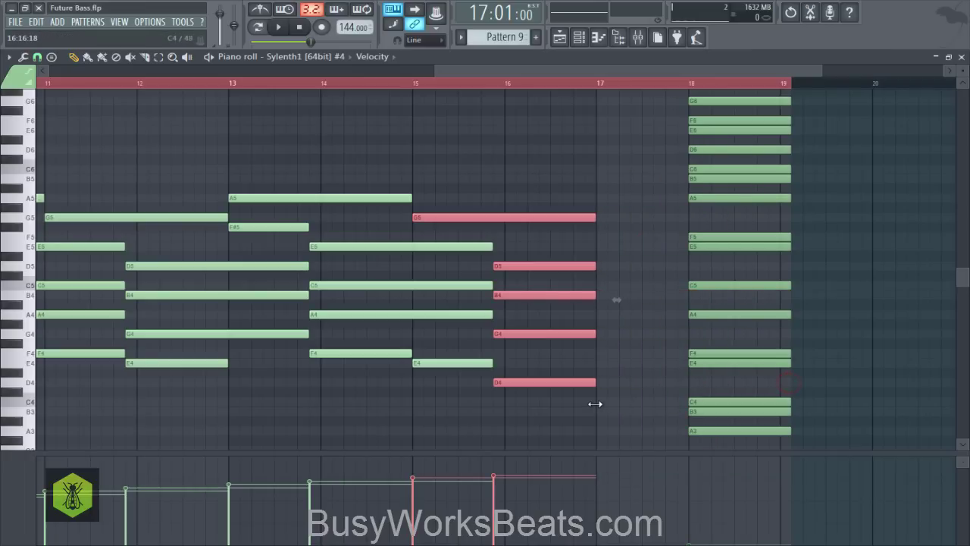
# Set the Sylenth1 #4 arpeggiator to Up mode with an octave value of 3 and a 1/16 time.
pyautogui.click(963, 58)
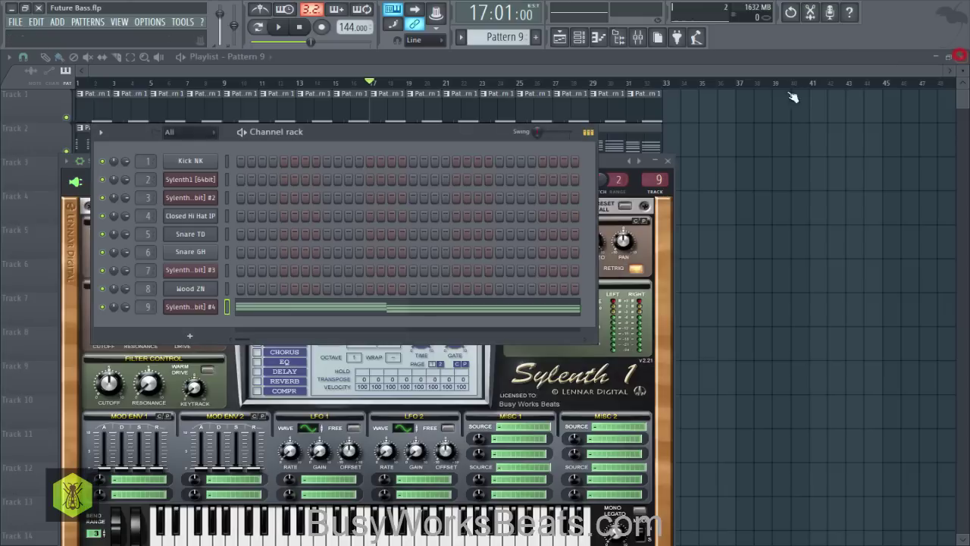
pyautogui.click(614, 175)
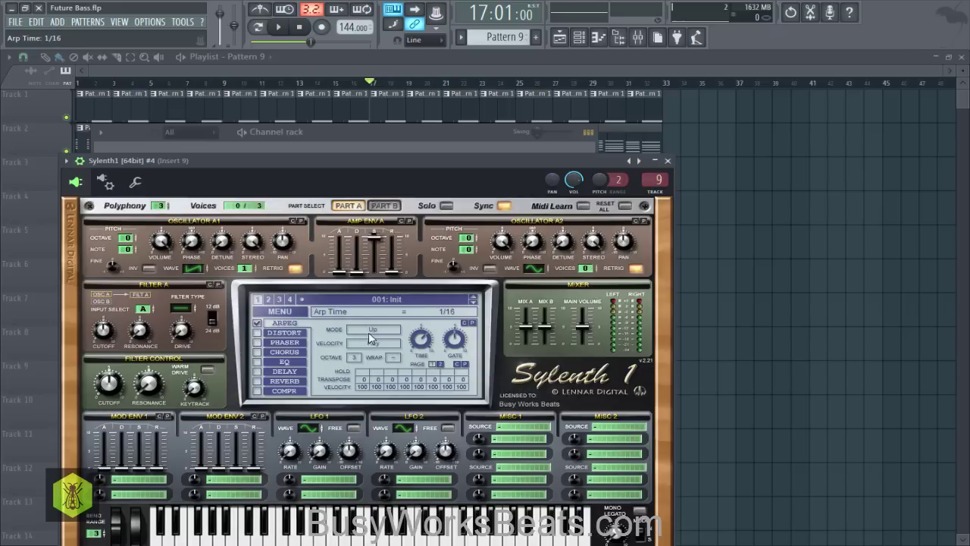
pyautogui.click(753, 315)
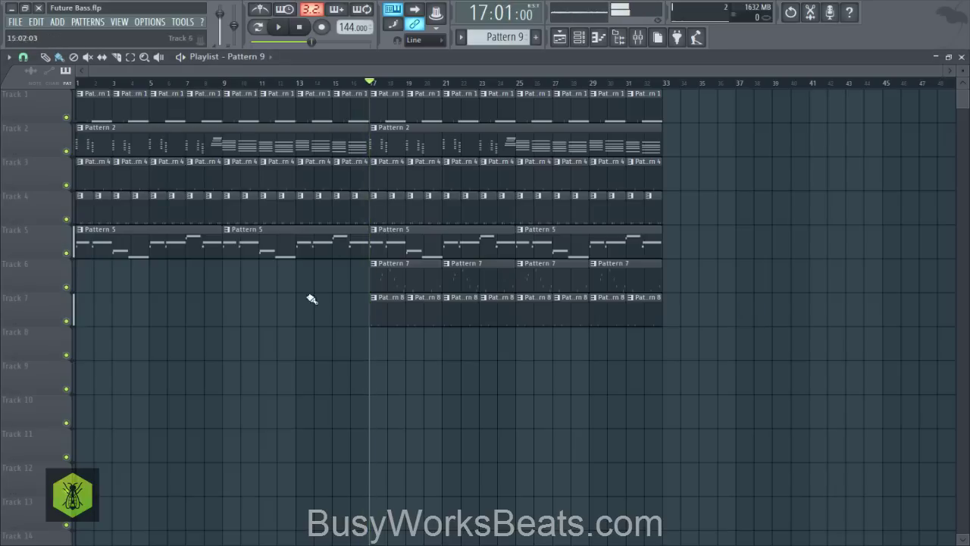
# Place Pattern 9 on playlist Track 8 at bar 1, audition it, and trim the clip to end at bar 17.
pyautogui.moveTo(334, 338); pyautogui.dragTo(115, 336)
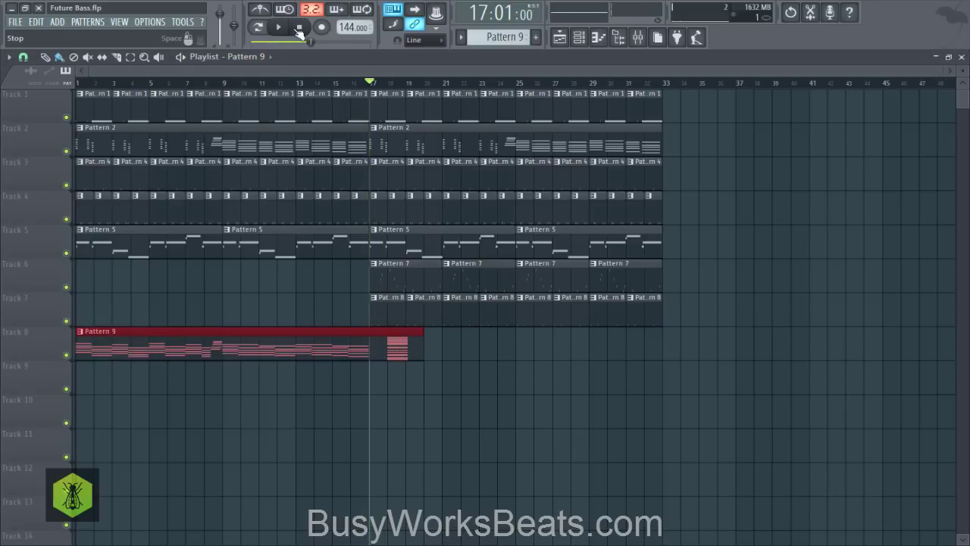
pyautogui.click(299, 30)
pyautogui.press('space')
pyautogui.click(581, 37)
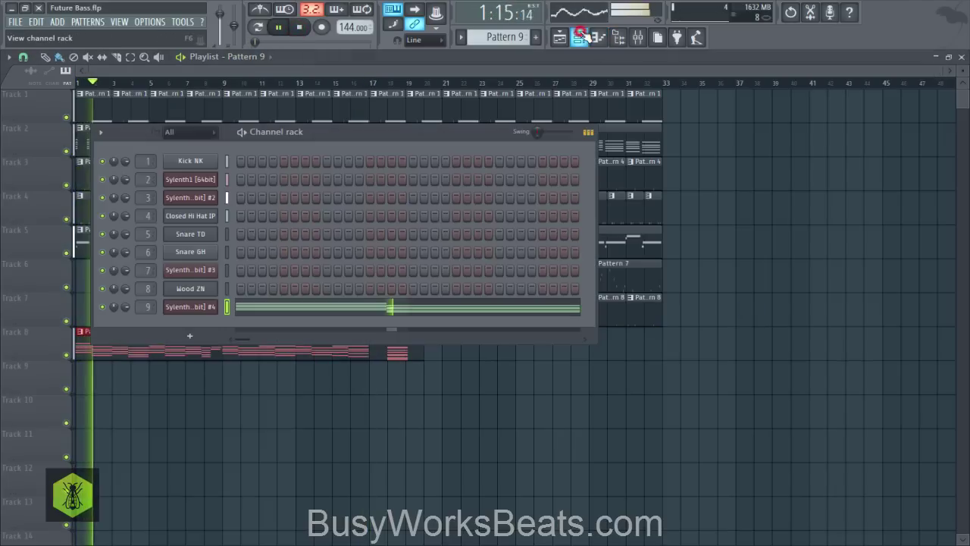
pyautogui.click(639, 37)
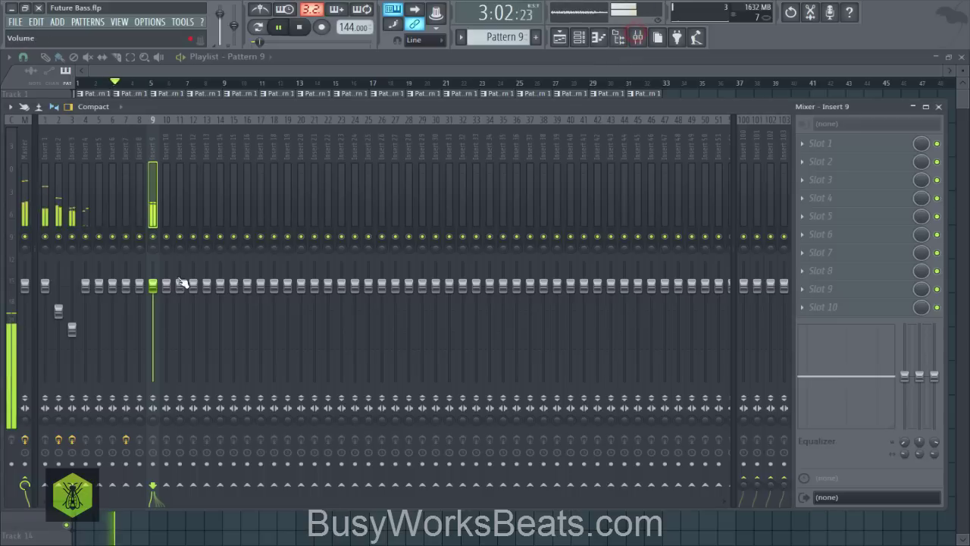
pyautogui.rightClick(217, 540)
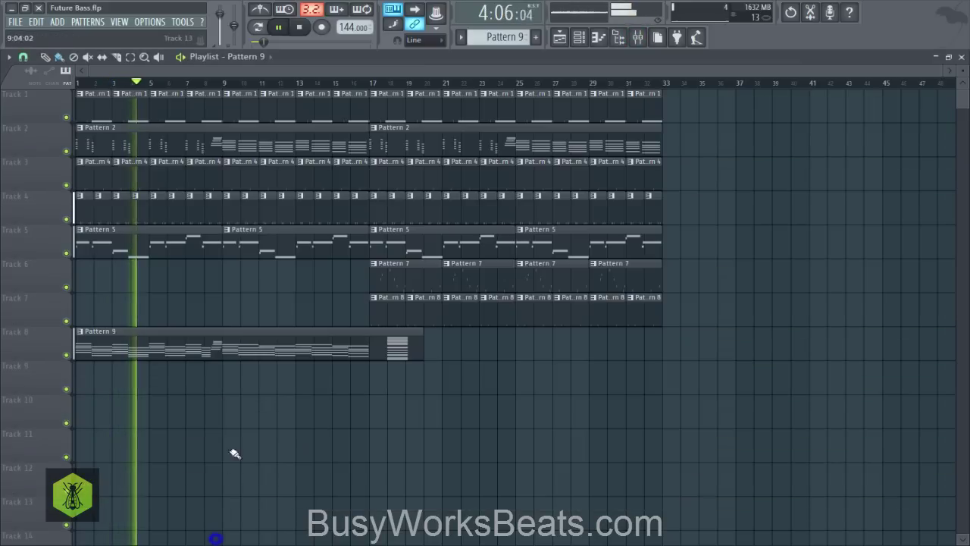
pyautogui.click(415, 348)
pyautogui.moveTo(421, 348); pyautogui.dragTo(358, 352)
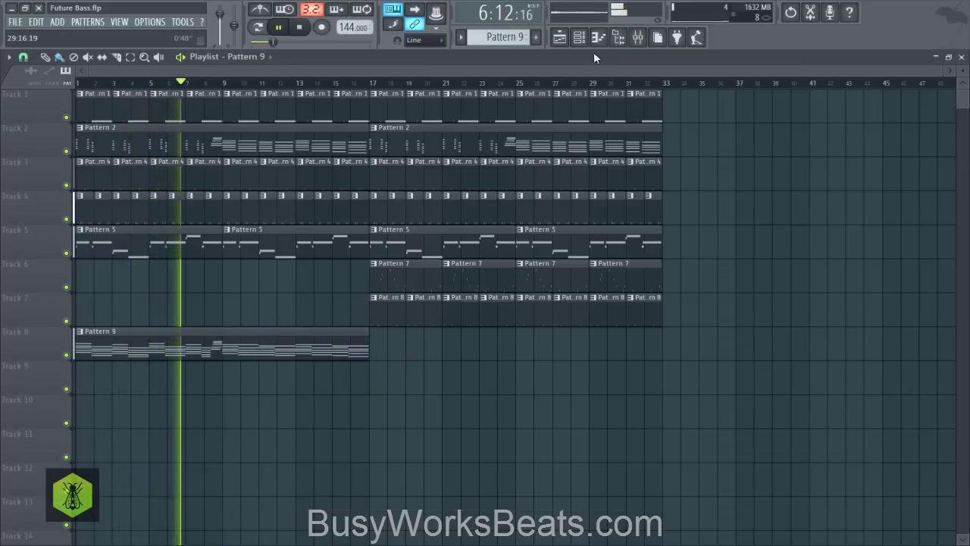
# Lower the volume fader of mixer Insert 9 during playback to balance the Sylenth1 #4 layer.
pyautogui.click(581, 37)
pyautogui.rightClick(400, 370)
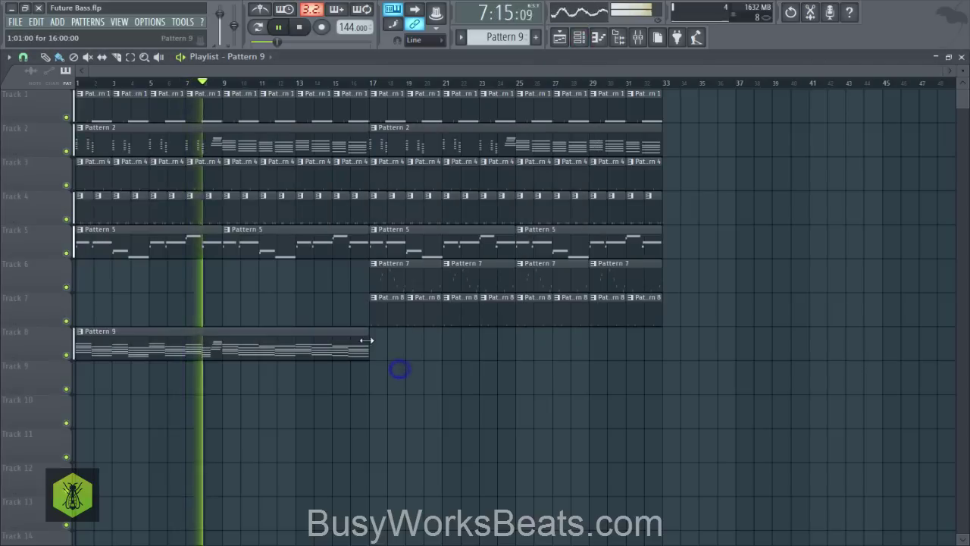
pyautogui.click(581, 39)
pyautogui.click(637, 37)
pyautogui.press('space')
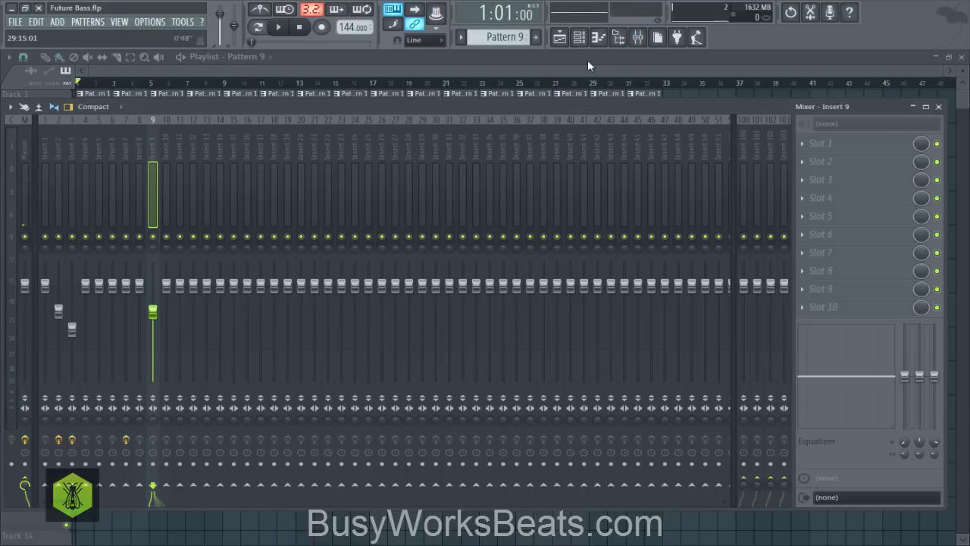
# Set the Sylenth1 #4 polyphony to 16, turn off retrigger on Oscillator A1, and audition the sound.
pyautogui.click(578, 37)
pyautogui.click(214, 314)
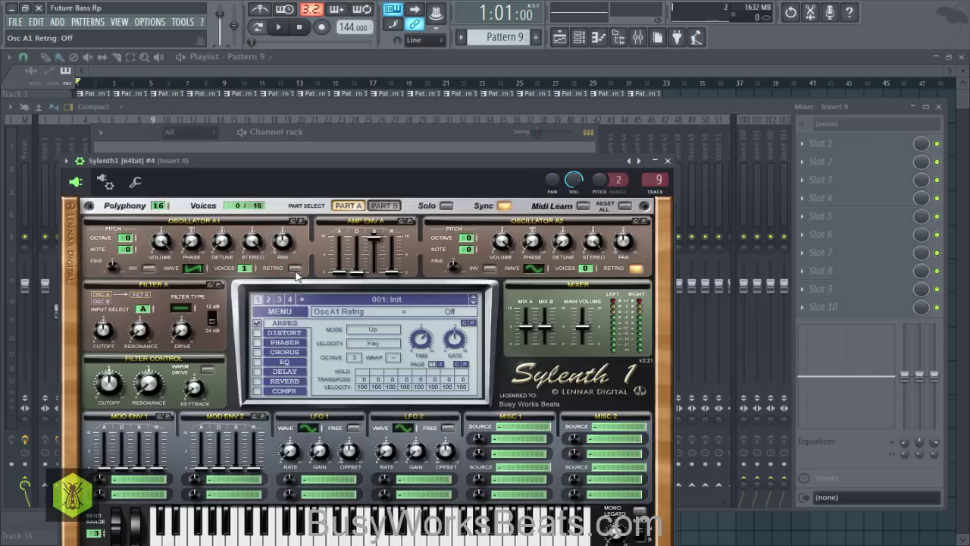
pyautogui.press('space')
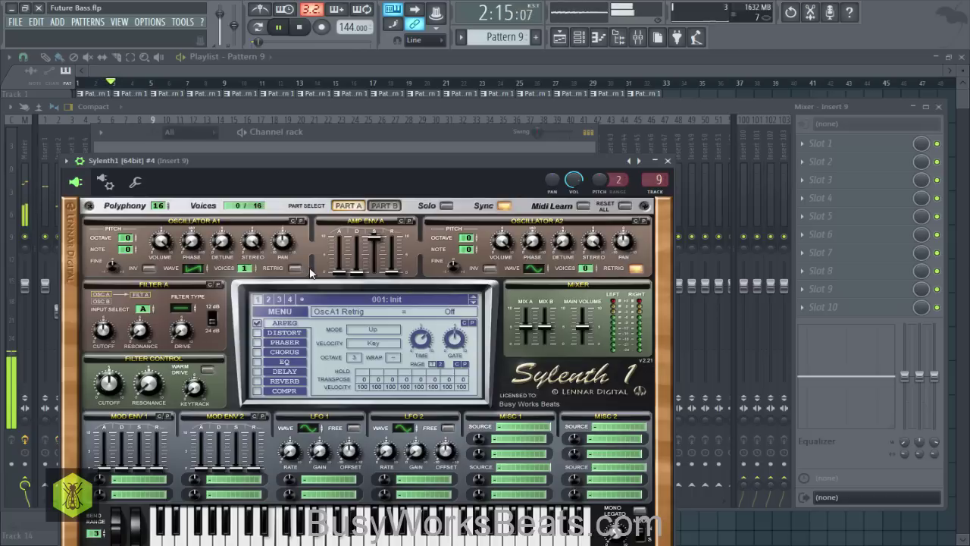
pyautogui.press('space')
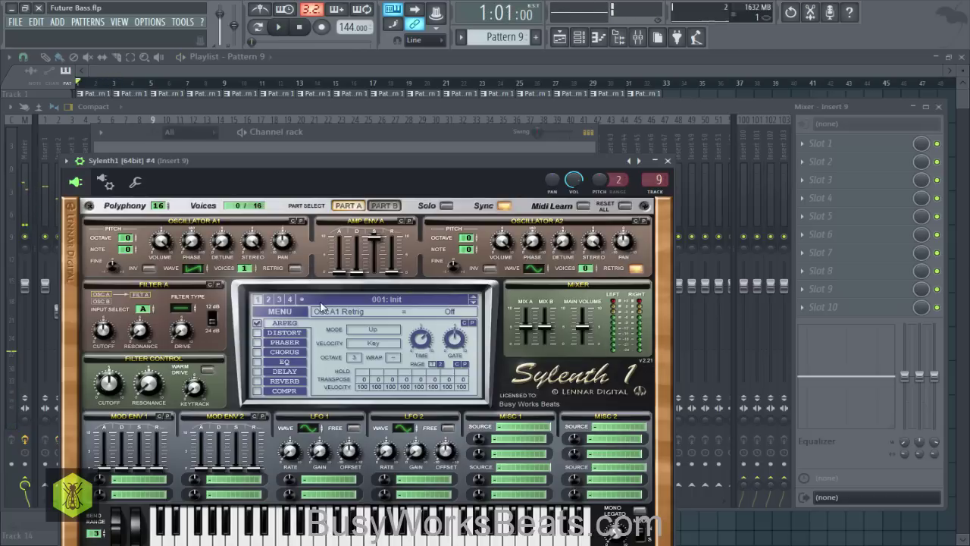
pyautogui.press('space')
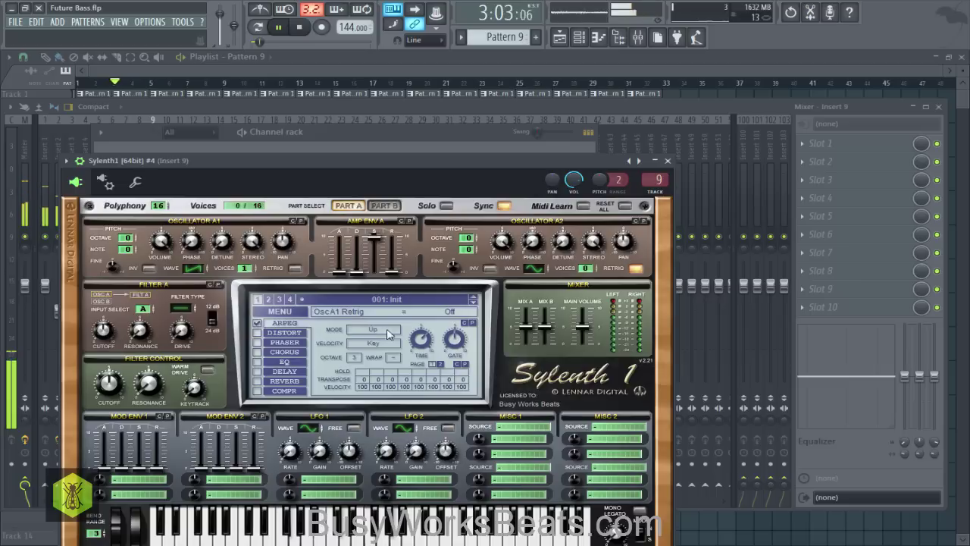
# Try 8 voices with a detune of 3.24 on Oscillator A1 of Sylenth1 #4.
pyautogui.press('space')
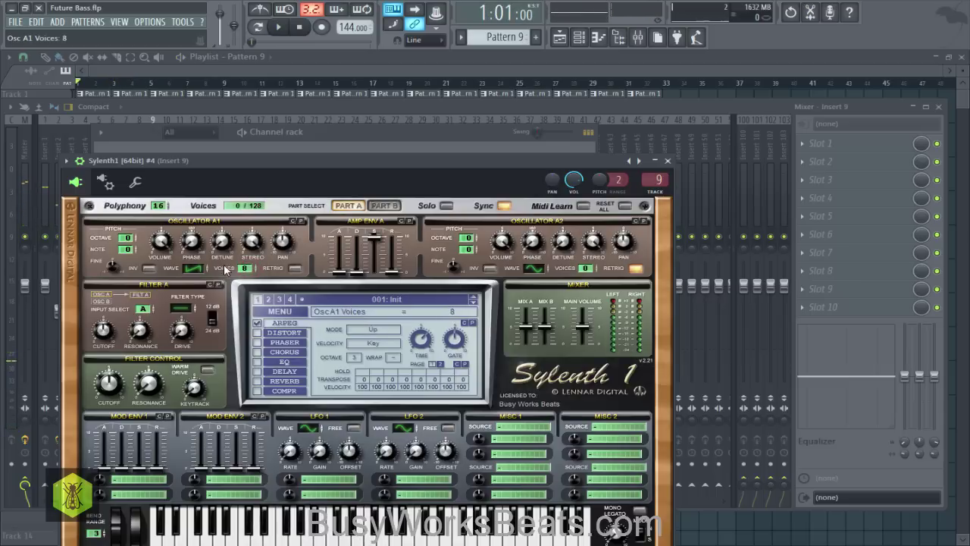
pyautogui.press('space')
pyautogui.moveTo(221, 240); pyautogui.dragTo(221, 241)
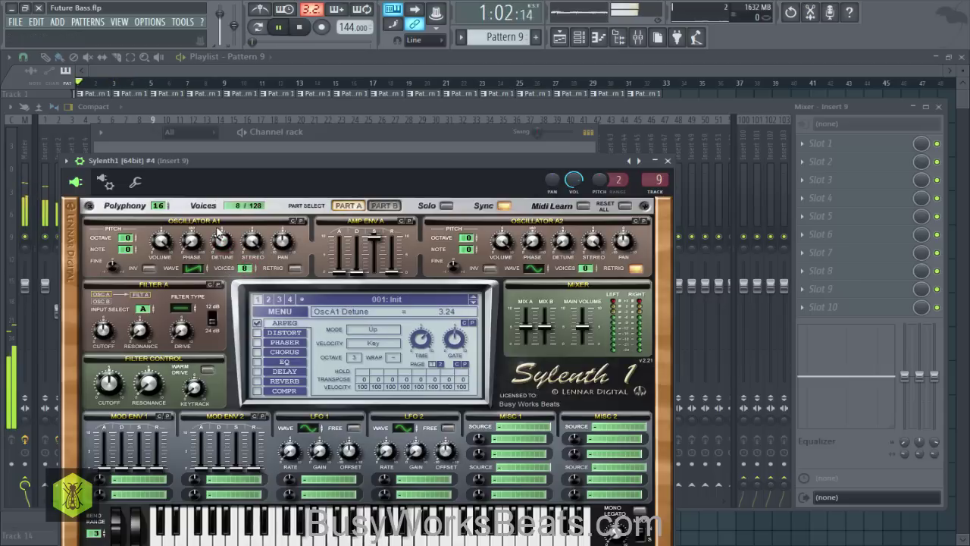
pyautogui.press('space')
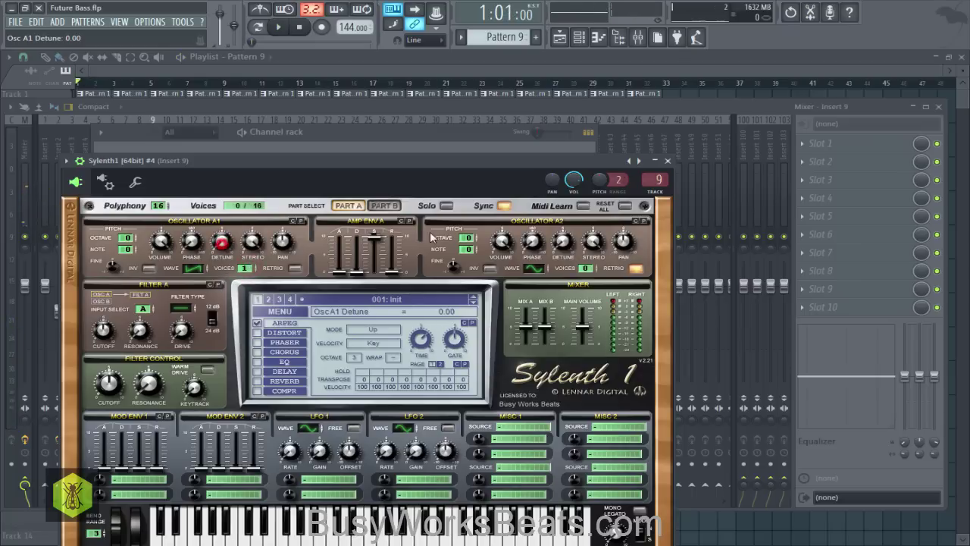
# Load Fruity Reeverb 2 into the first effect slot of mixer Insert 9.
pyautogui.click(667, 160)
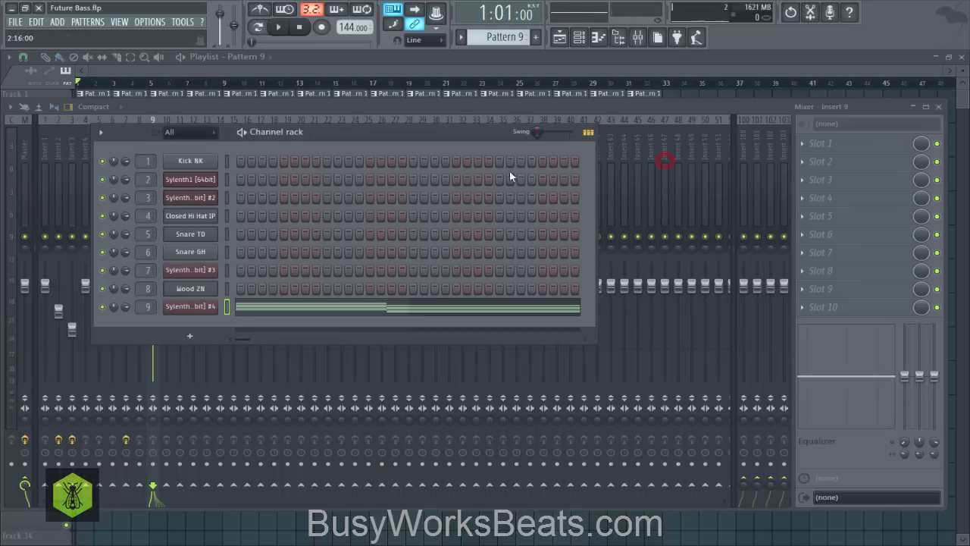
pyautogui.click(712, 105)
pyautogui.click(800, 144)
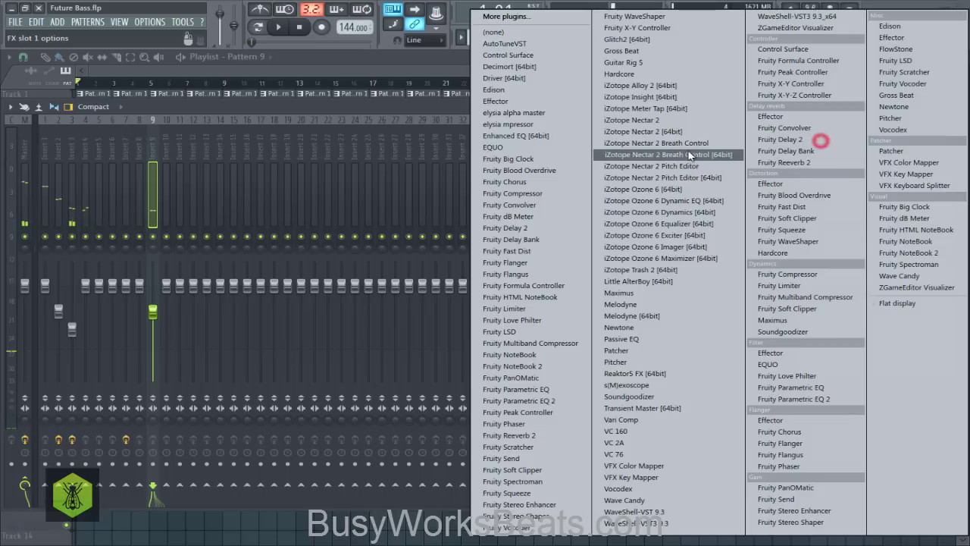
pyautogui.click(775, 162)
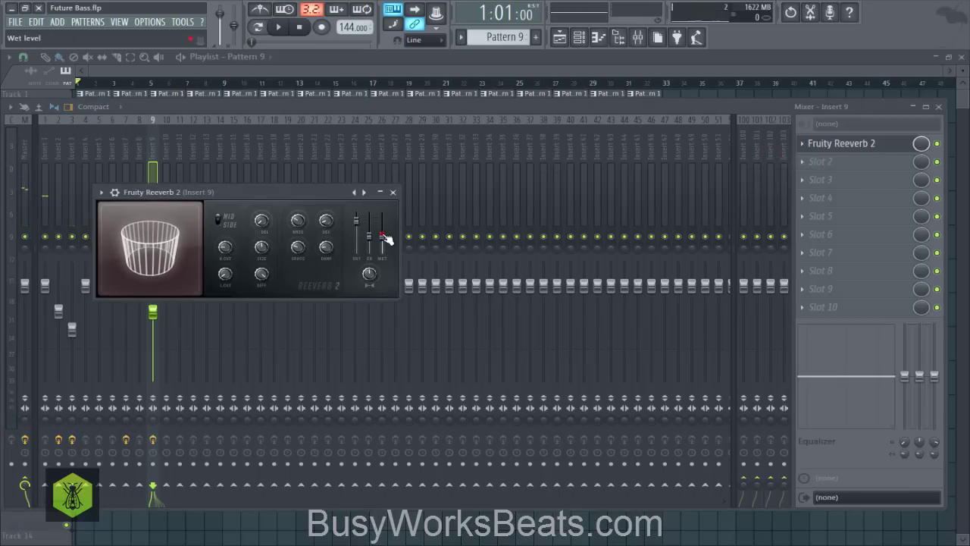
# Set the reverb decay to about 1.5 sec, enlarge the room size, and adjust the low cut and wet level during playback.
pyautogui.press('space')
pyautogui.click(370, 278)
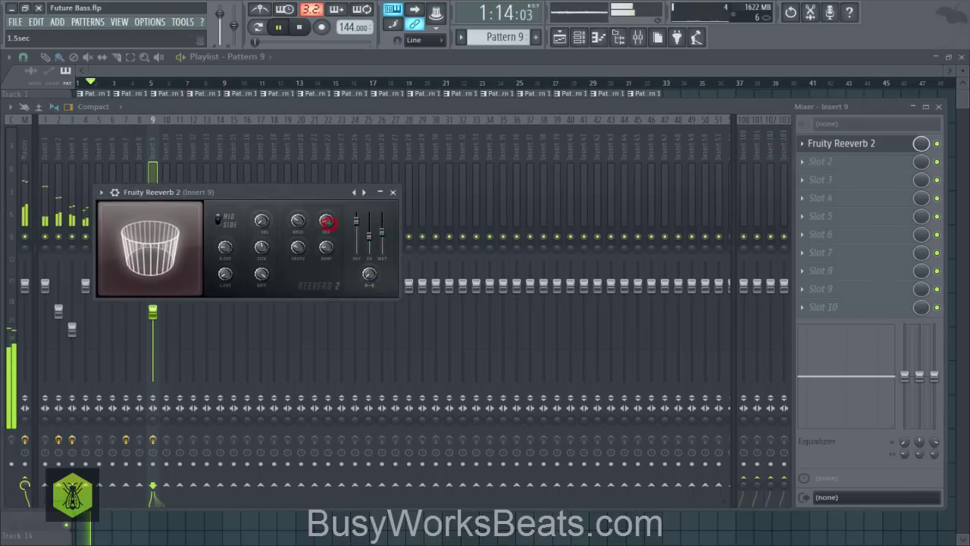
pyautogui.click(233, 252)
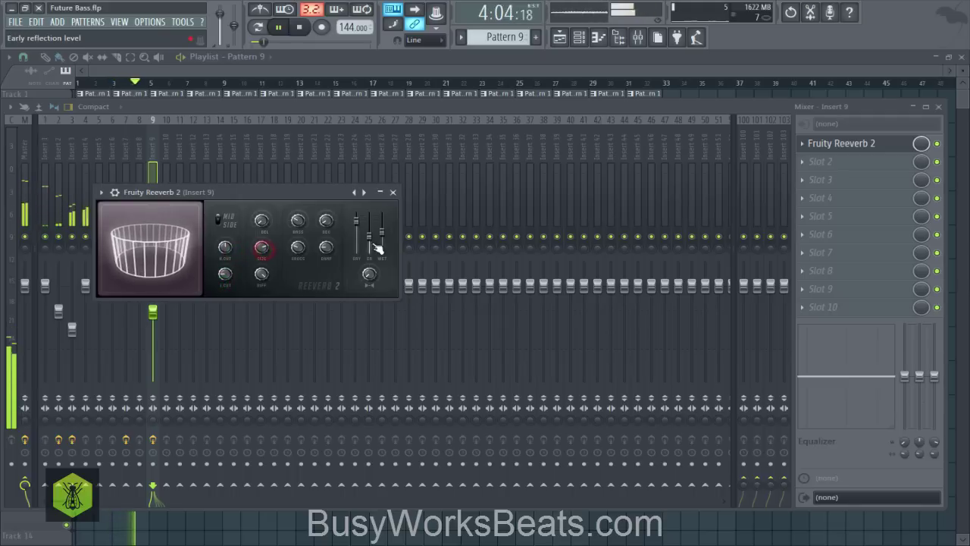
pyautogui.moveTo(382, 232); pyautogui.dragTo(382, 234)
pyautogui.click(375, 278)
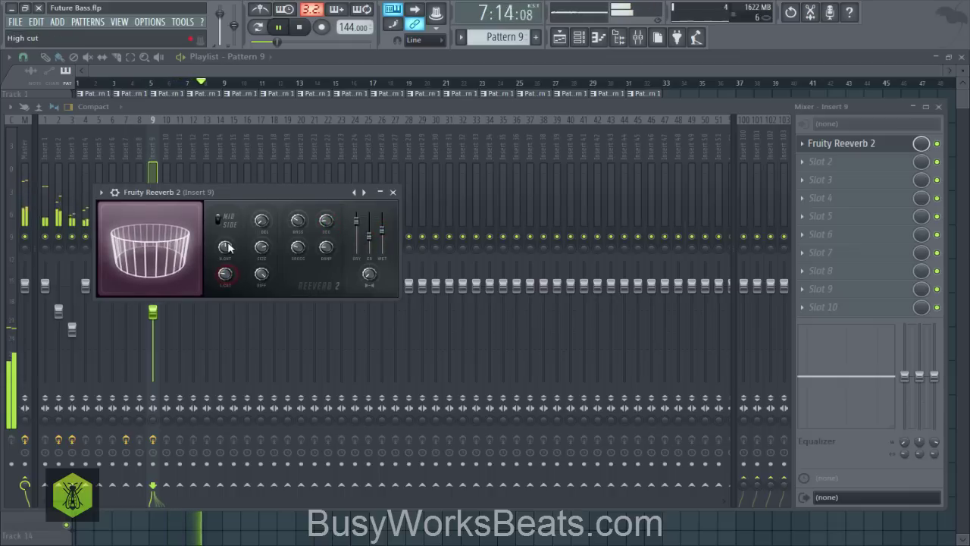
pyautogui.click(393, 191)
# Lower the volume fader of mixer Insert 9 a little further and save the project.
pyautogui.press('F9')
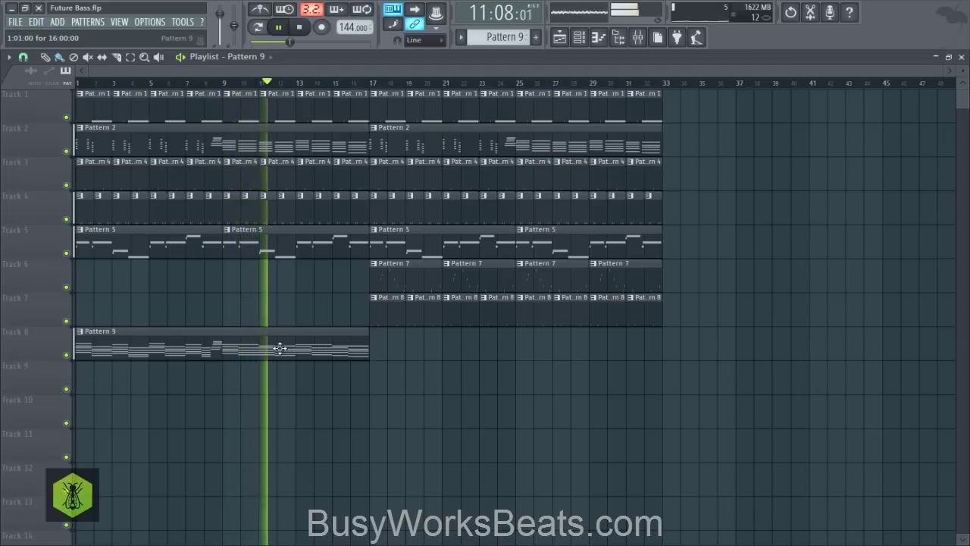
pyautogui.click(633, 37)
pyautogui.moveTo(153, 312); pyautogui.dragTo(152, 318)
pyautogui.press('F9')
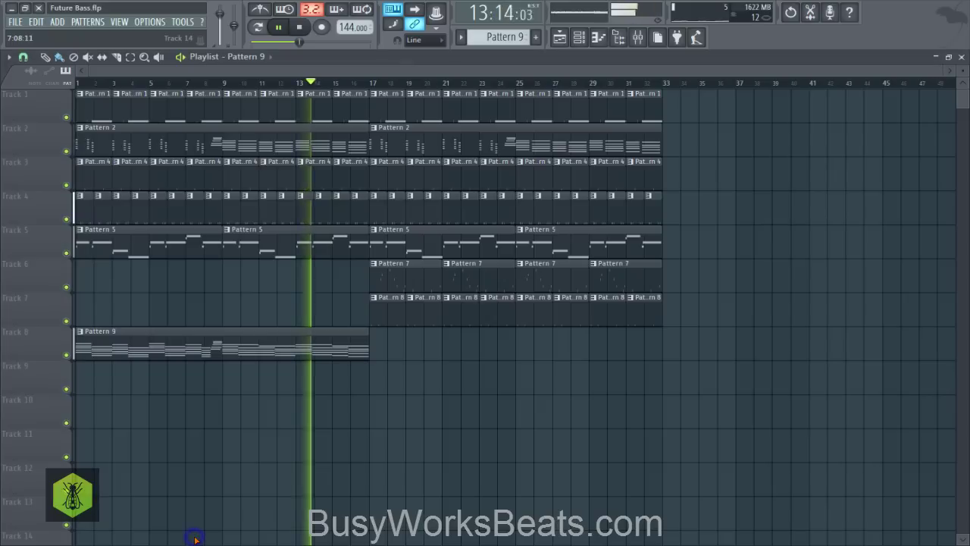
pyautogui.hotkey('ctrl', 's')
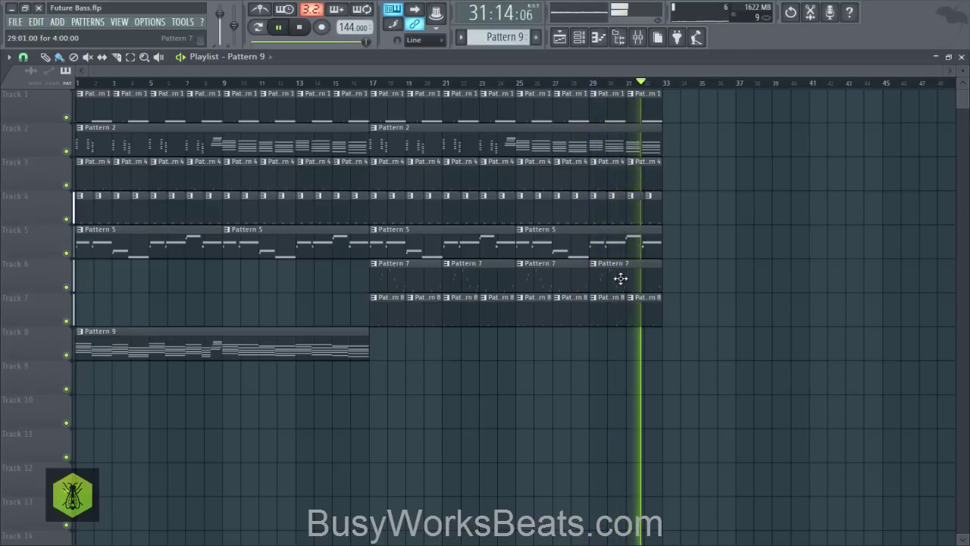
# Copy the four Pattern 7 clips to bar 1 of Track 7 and duplicate all clips of the first 16 bars at bar 33.
pyautogui.moveTo(617, 262); pyautogui.dragTo(98, 310)
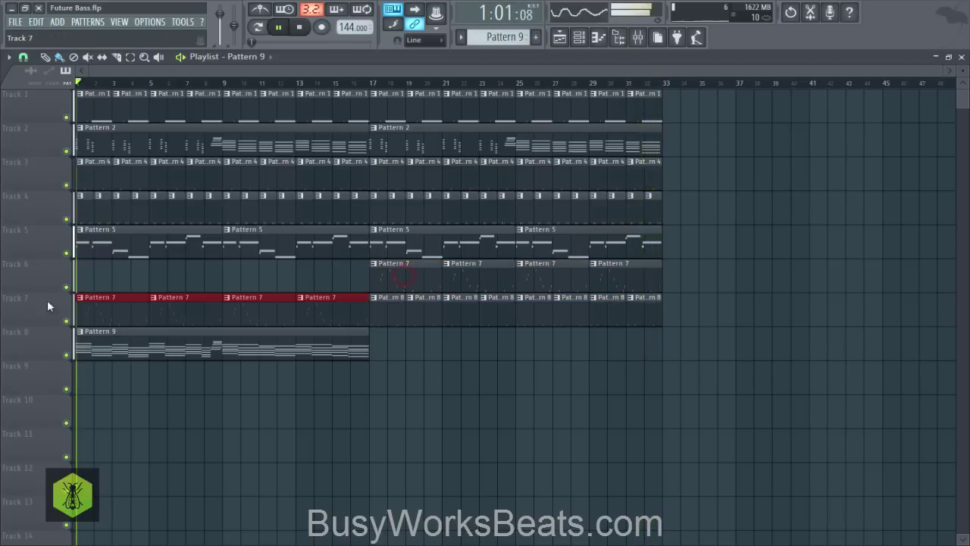
pyautogui.moveTo(734, 377); pyautogui.dragTo(684, 103)
# Delete the Pattern 7 clips from the first 16 bars of Track 7, stop playback, and save the project.
pyautogui.rightClick(293, 309)
pyautogui.rightClick(114, 309)
pyautogui.press('space')
pyautogui.hotkey('ctrl', 's')
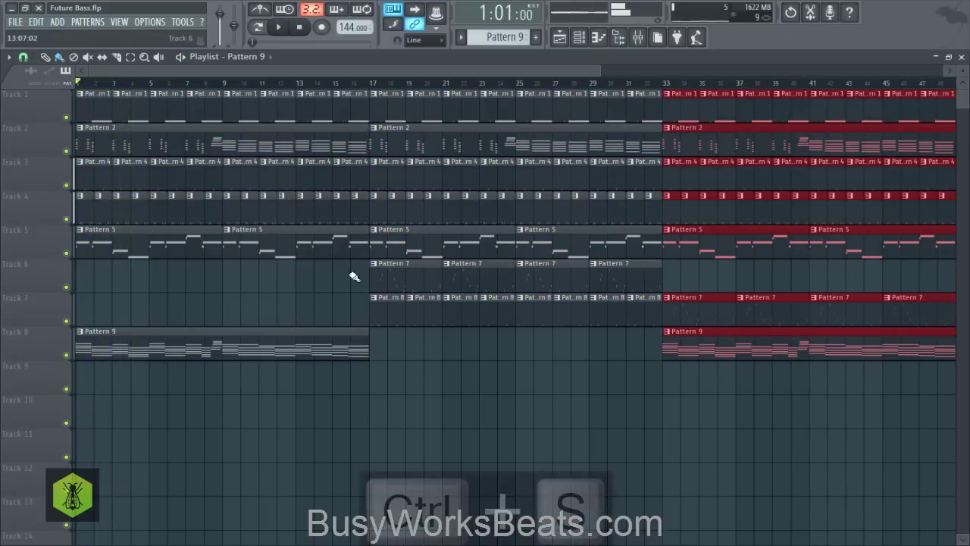
# Close the playlist, mixer and all instrument windows, and save the project before playing the finished song.
pyautogui.click(961, 59)
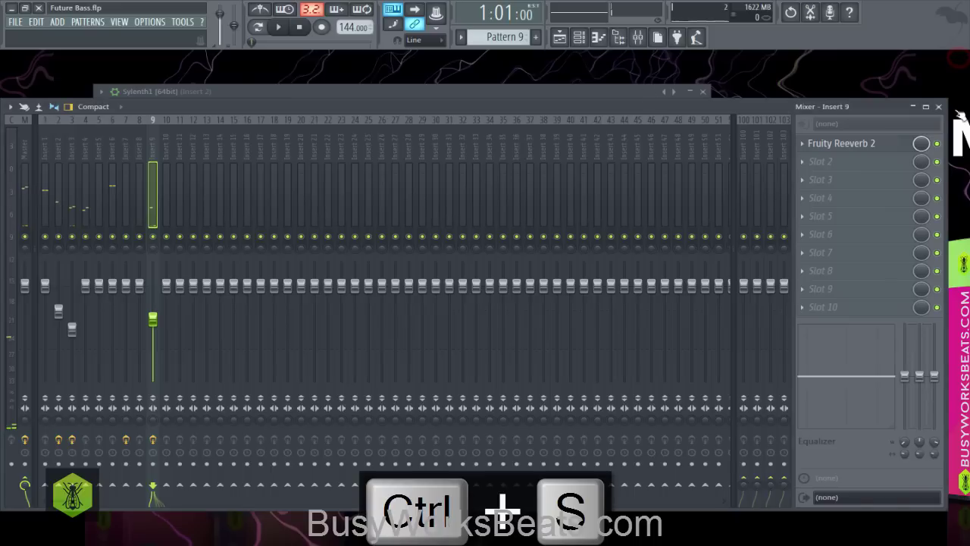
pyautogui.click(939, 108)
pyautogui.click(711, 105)
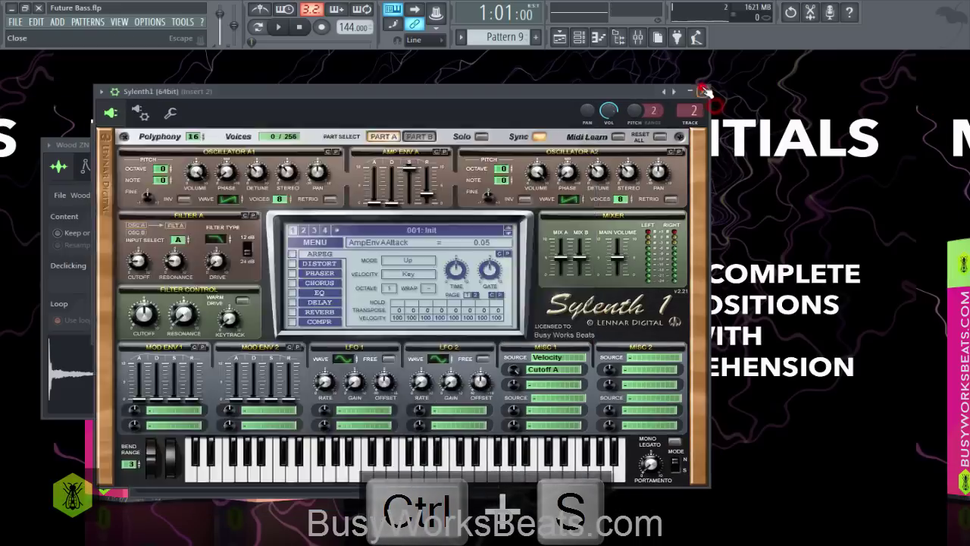
pyautogui.click(705, 92)
pyautogui.click(577, 37)
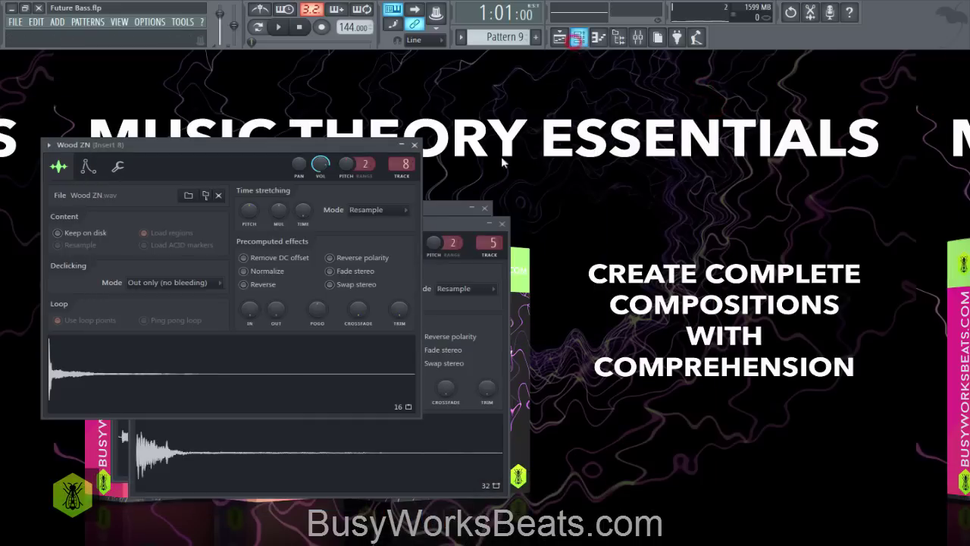
pyautogui.click(416, 146)
pyautogui.click(502, 224)
pyautogui.click(491, 212)
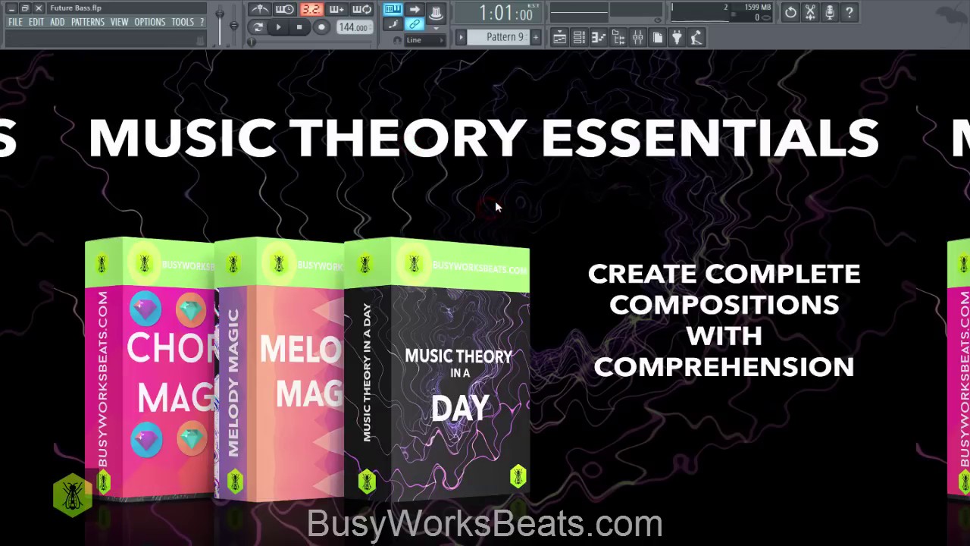
pyautogui.hotkey('ctrl', 's')
pyautogui.press('space')
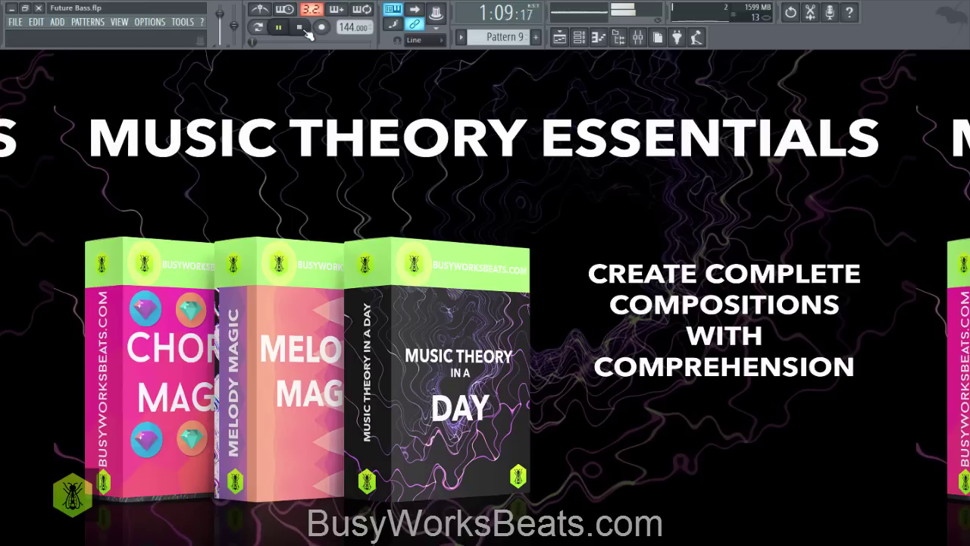